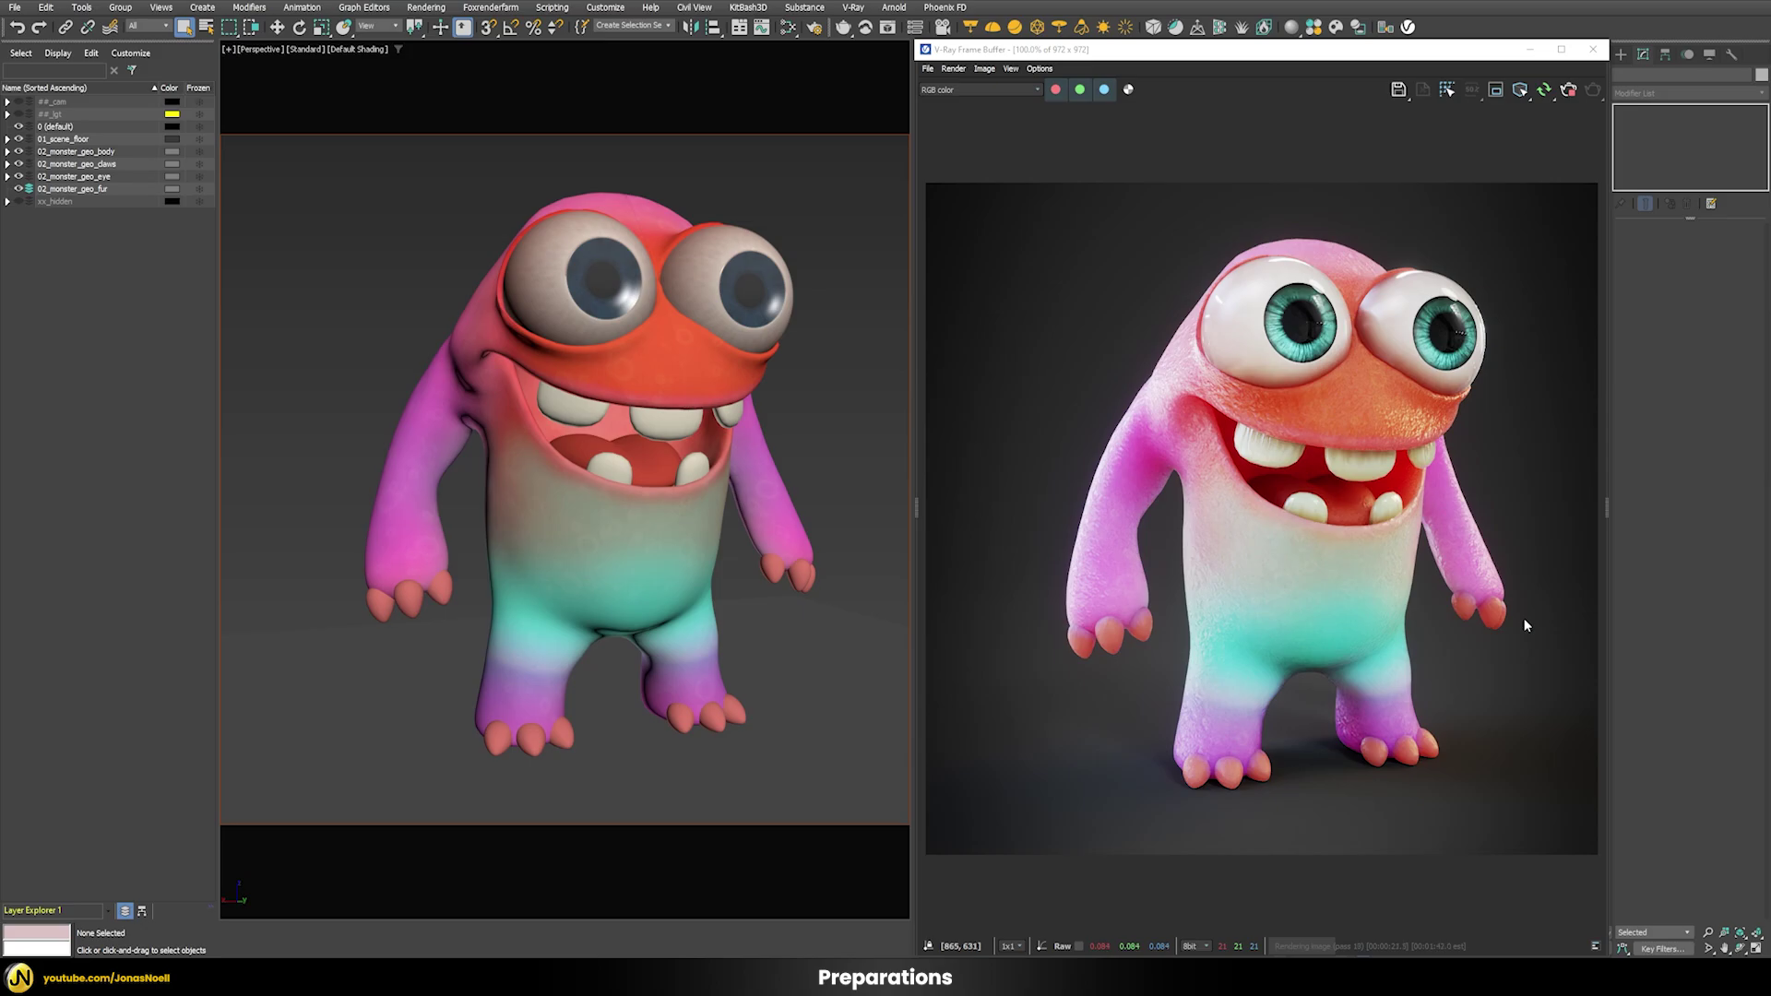
- Display edged faces in the perspective view to show the monster's mesh topology
middle_click_drag(738, 507, 755, 510, "alt")
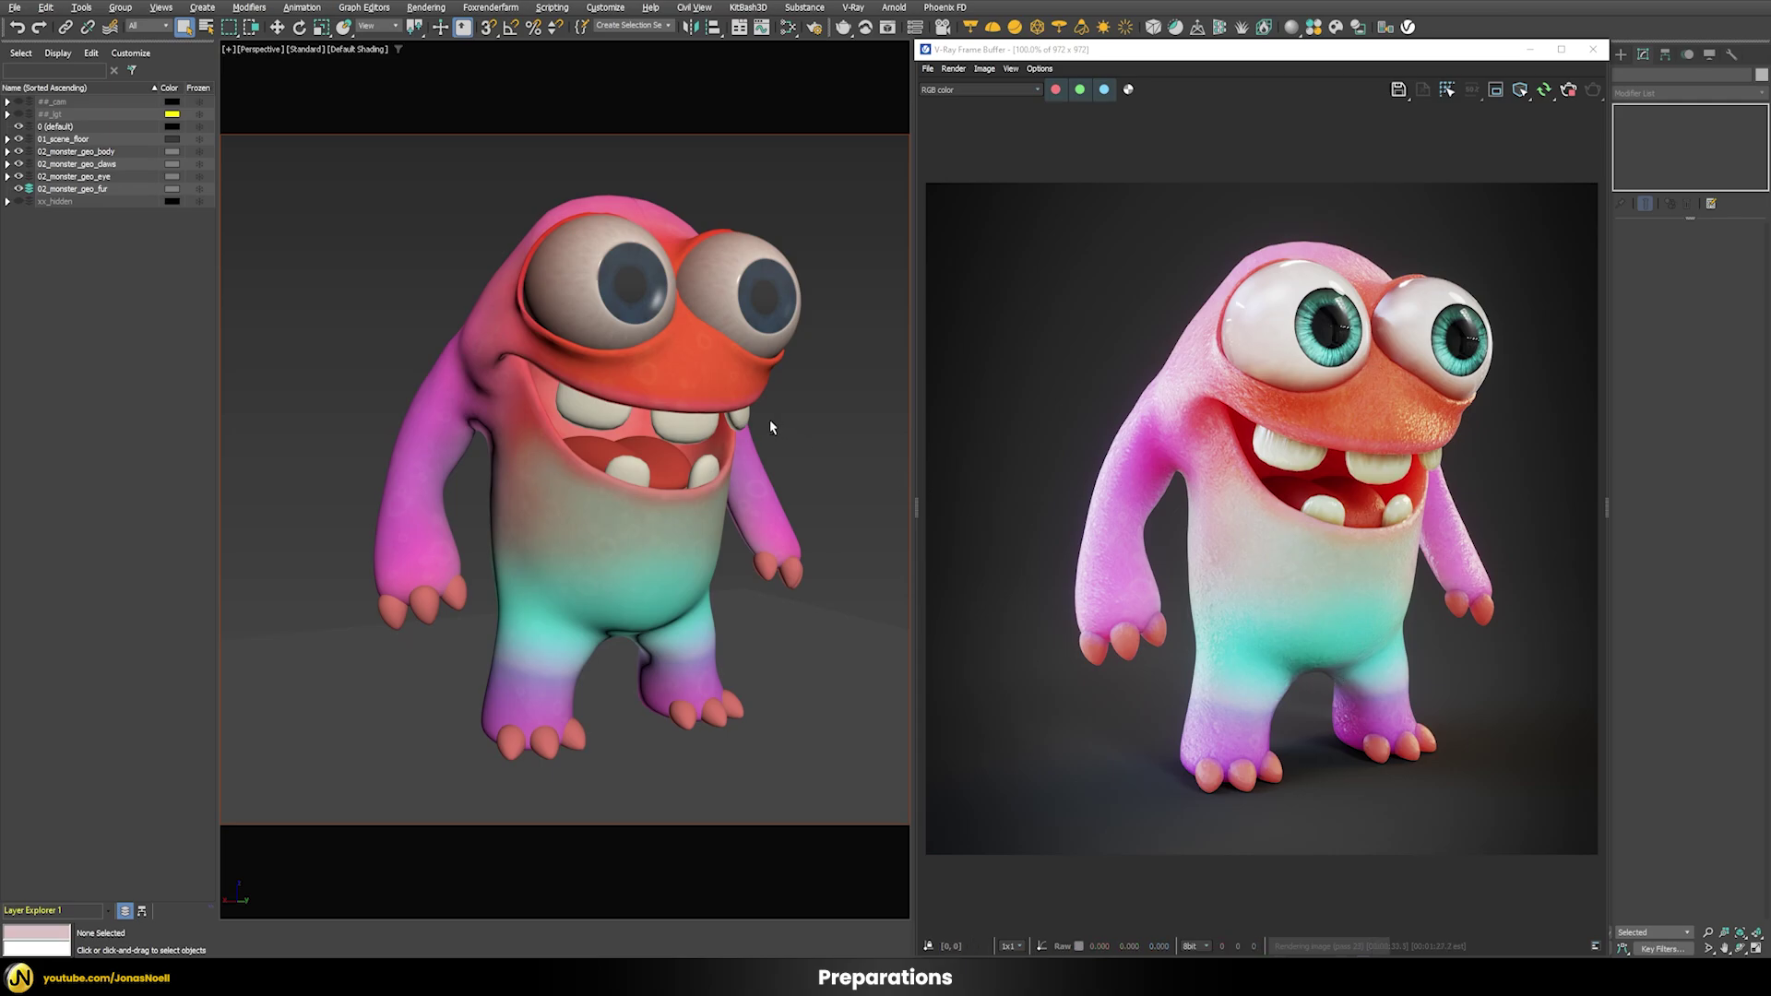
middle_click_drag(769, 418, 715, 422, "alt")
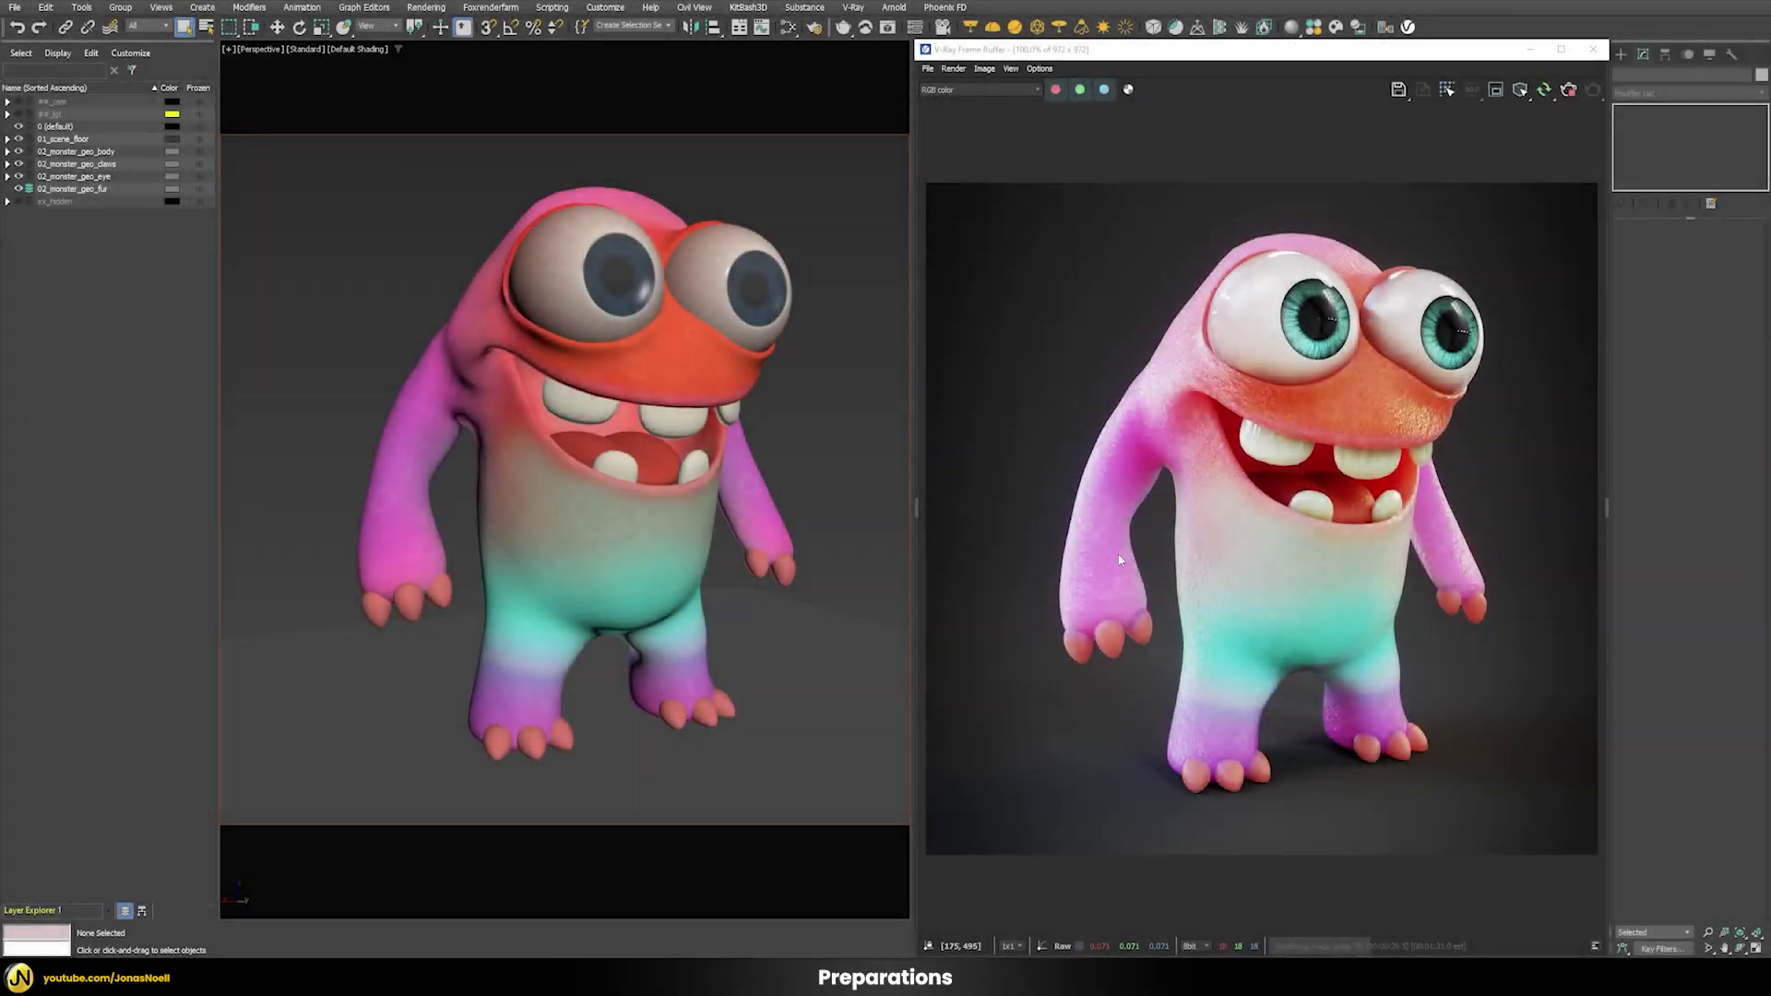
middle_click_drag(850, 407, 794, 407, "alt")
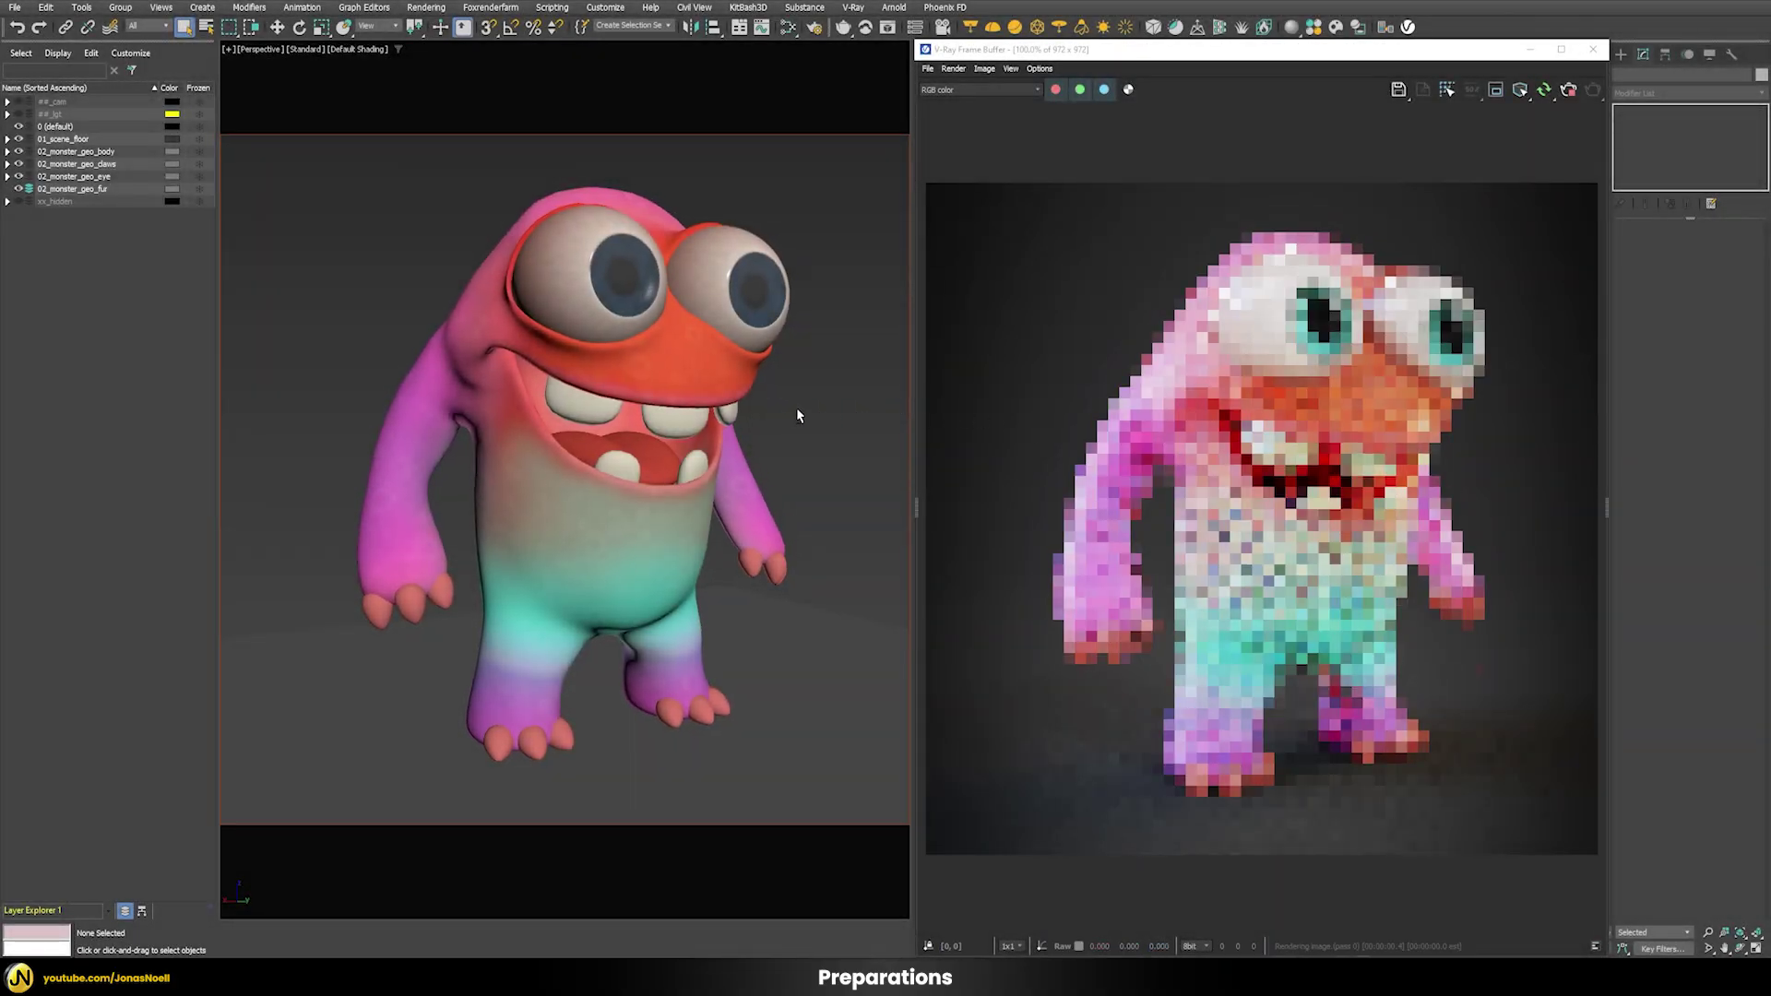
key("F4")
middle_click_drag(791, 419, 789, 438, "alt")
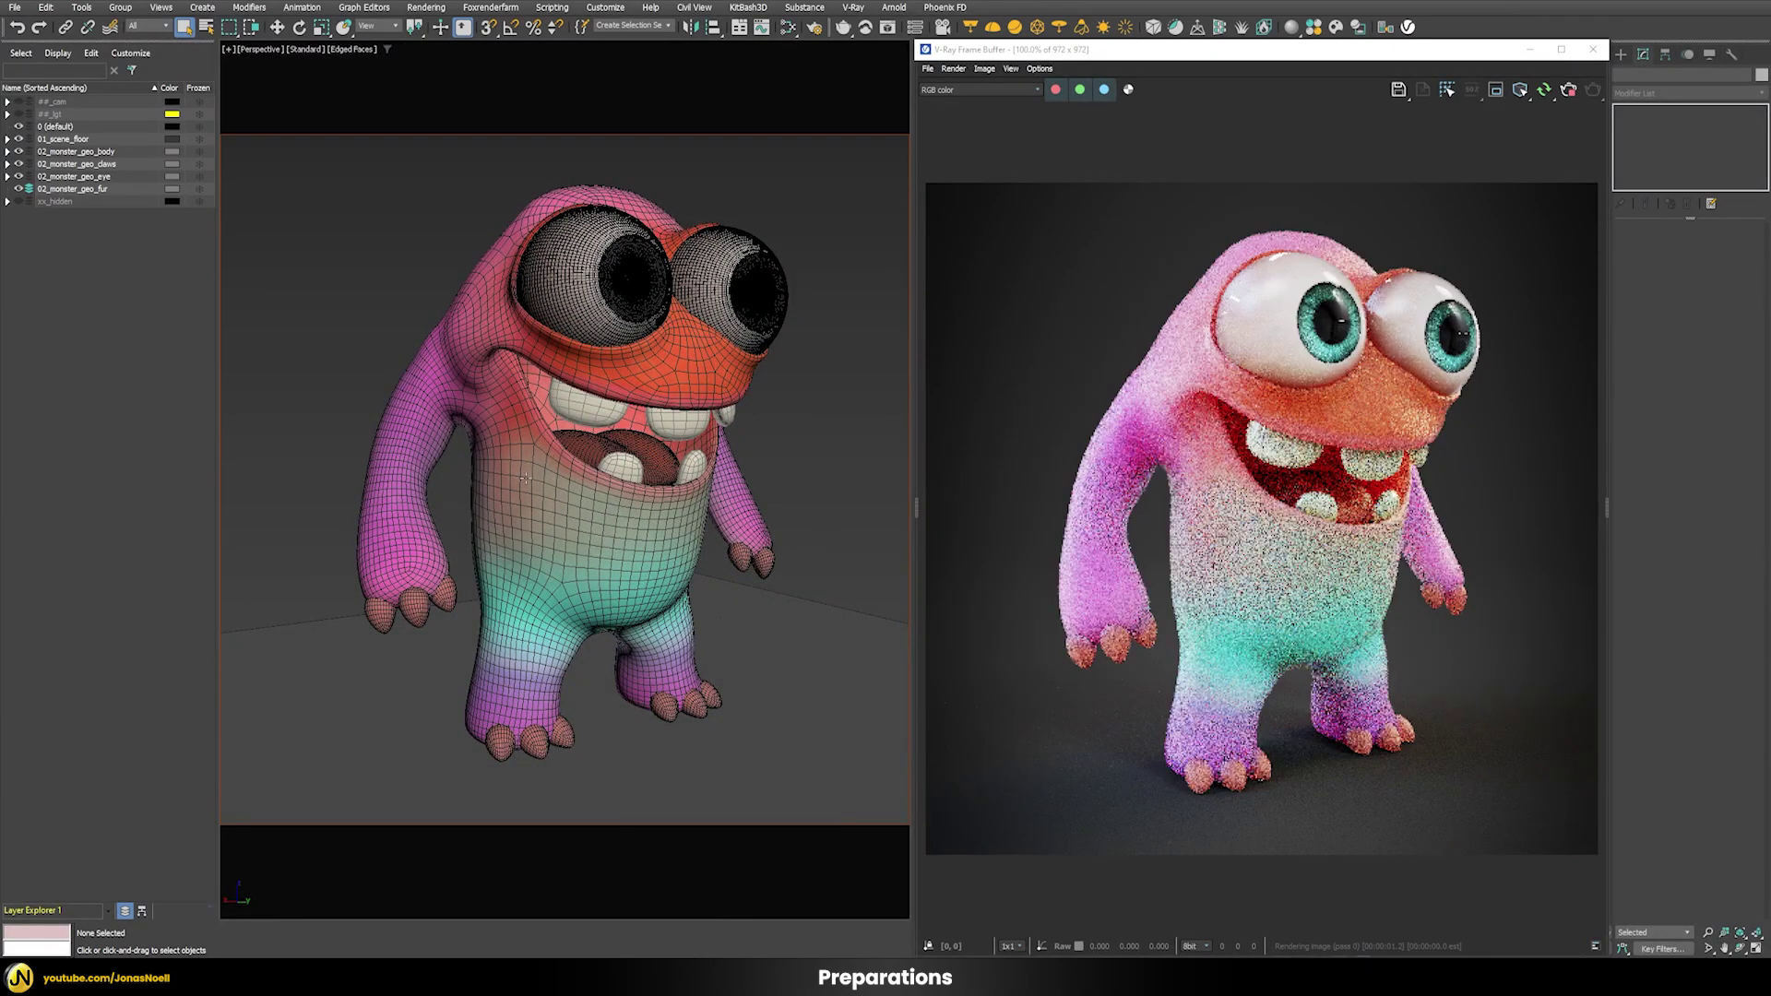
middle_click_drag(535, 419, 573, 477, "alt")
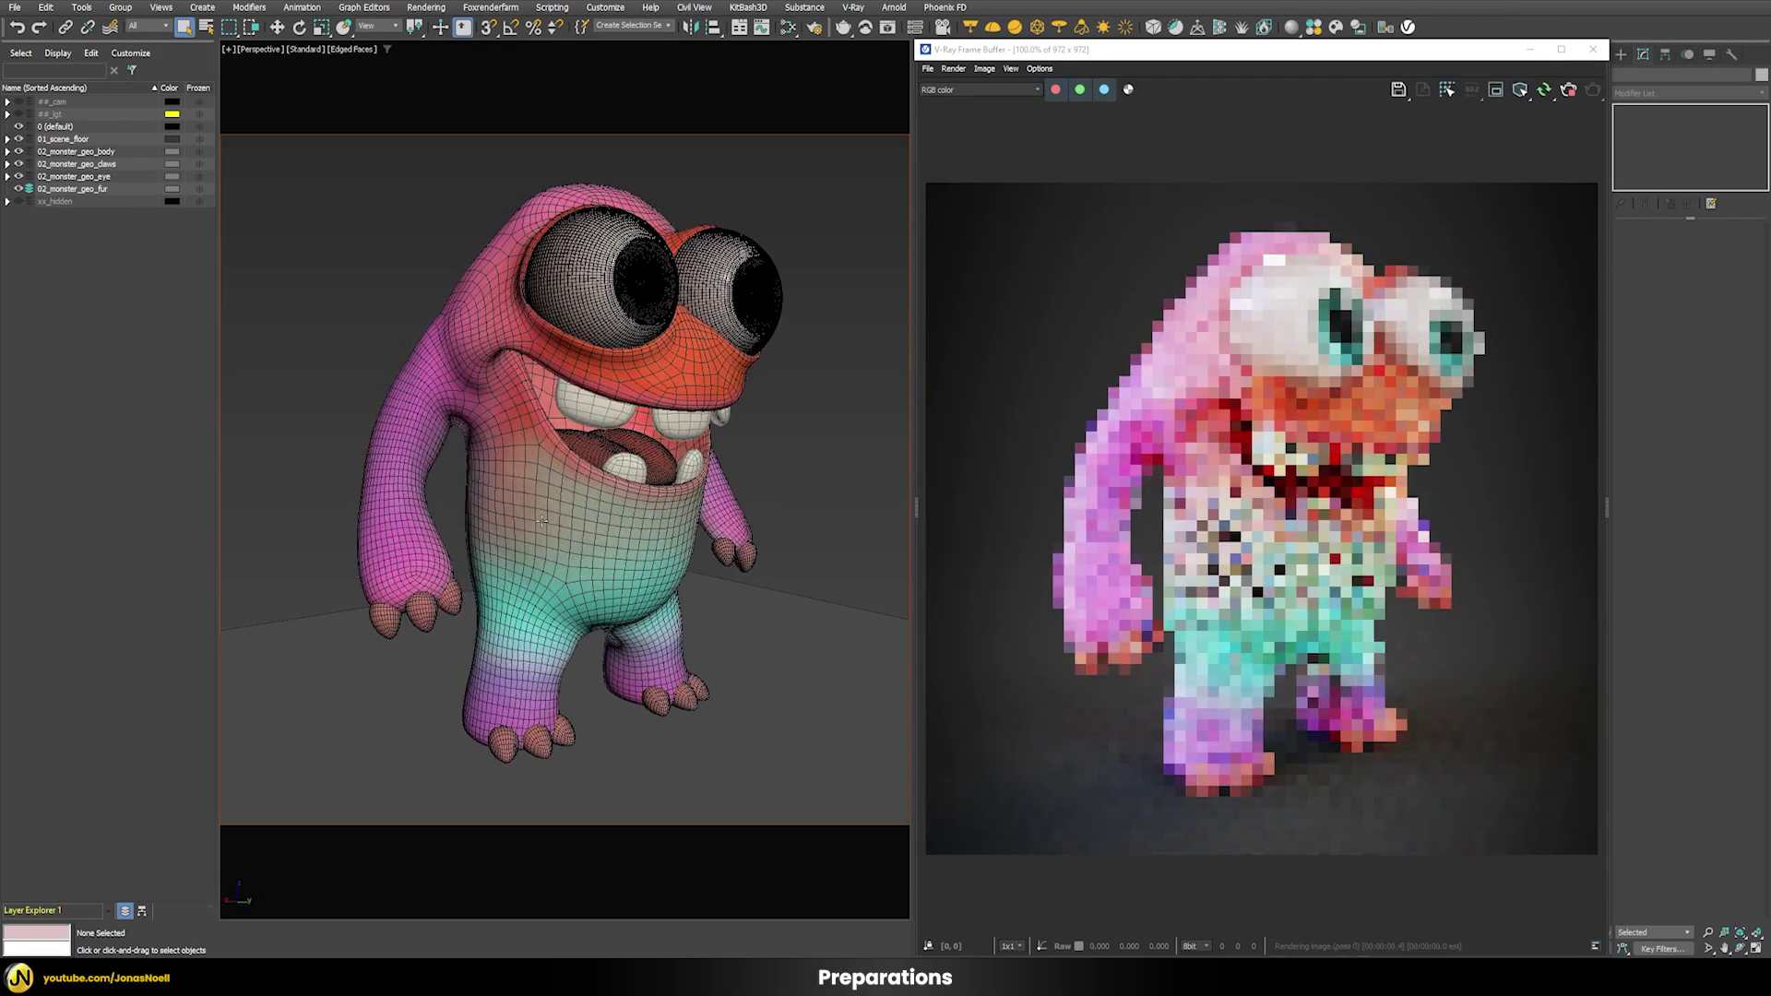
- Examine the monster body's UV layout in the UV editor, close it and deselect the body
left_click(544, 512)
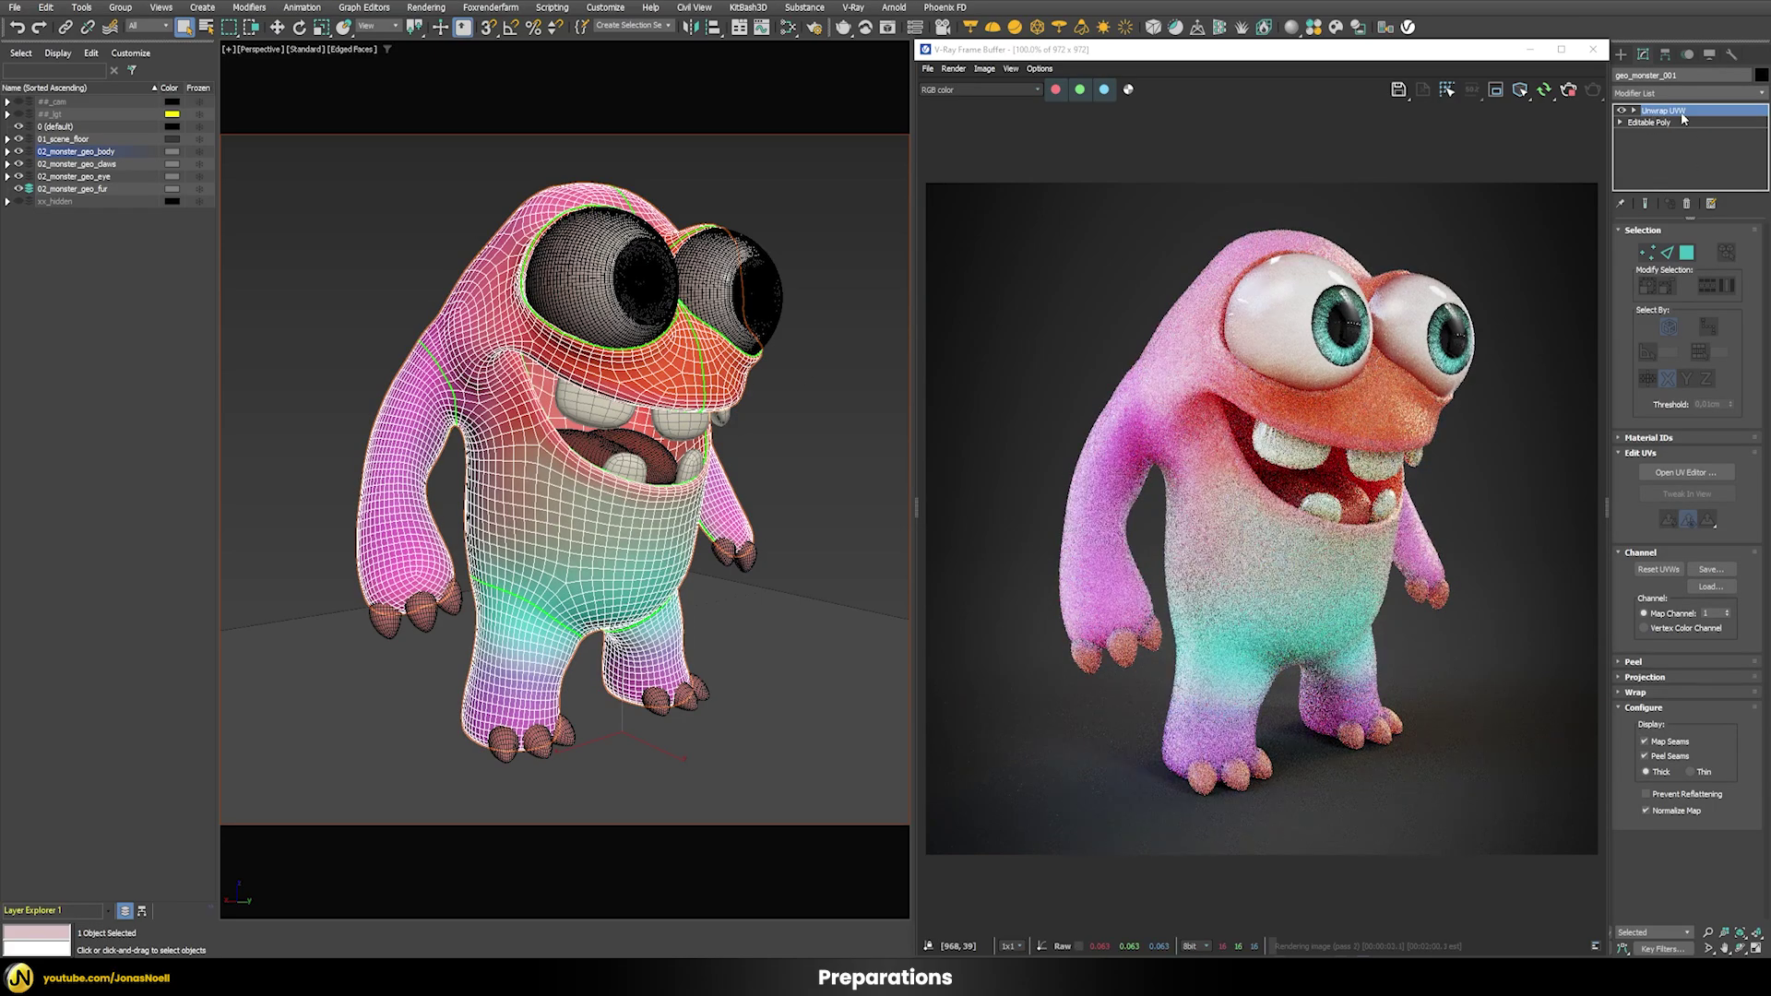
left_click(1682, 475)
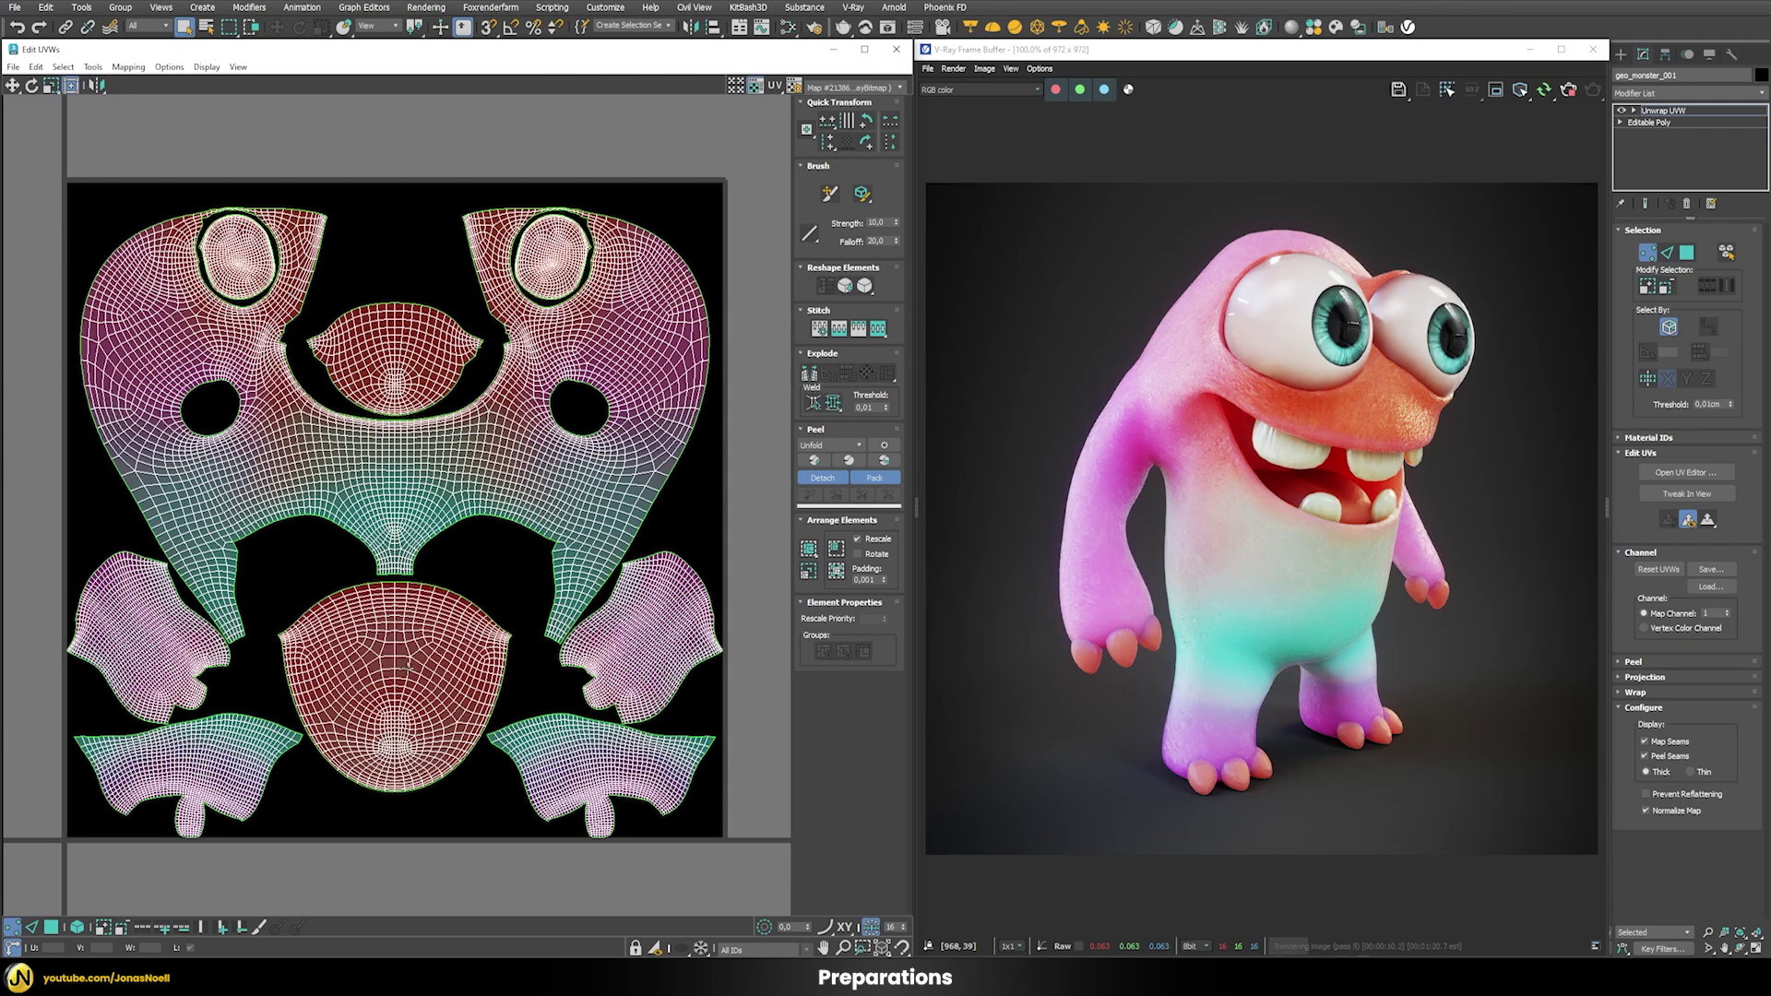
left_click(895, 49)
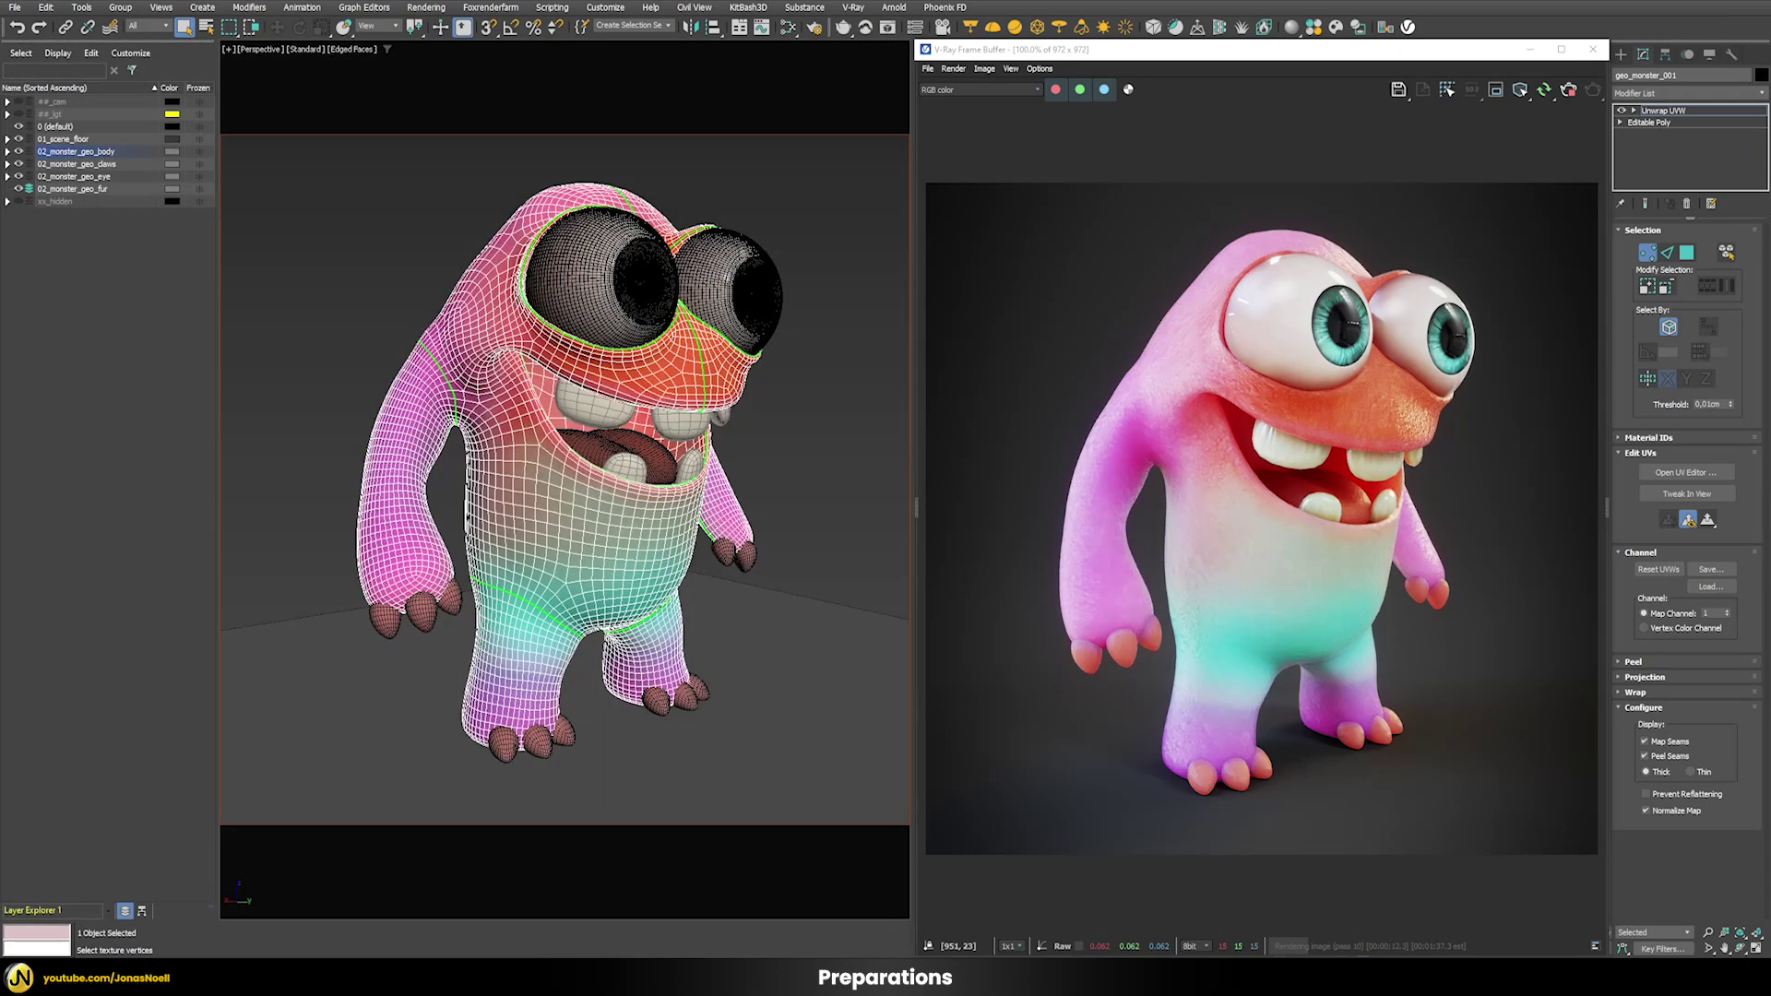
left_click(1657, 257)
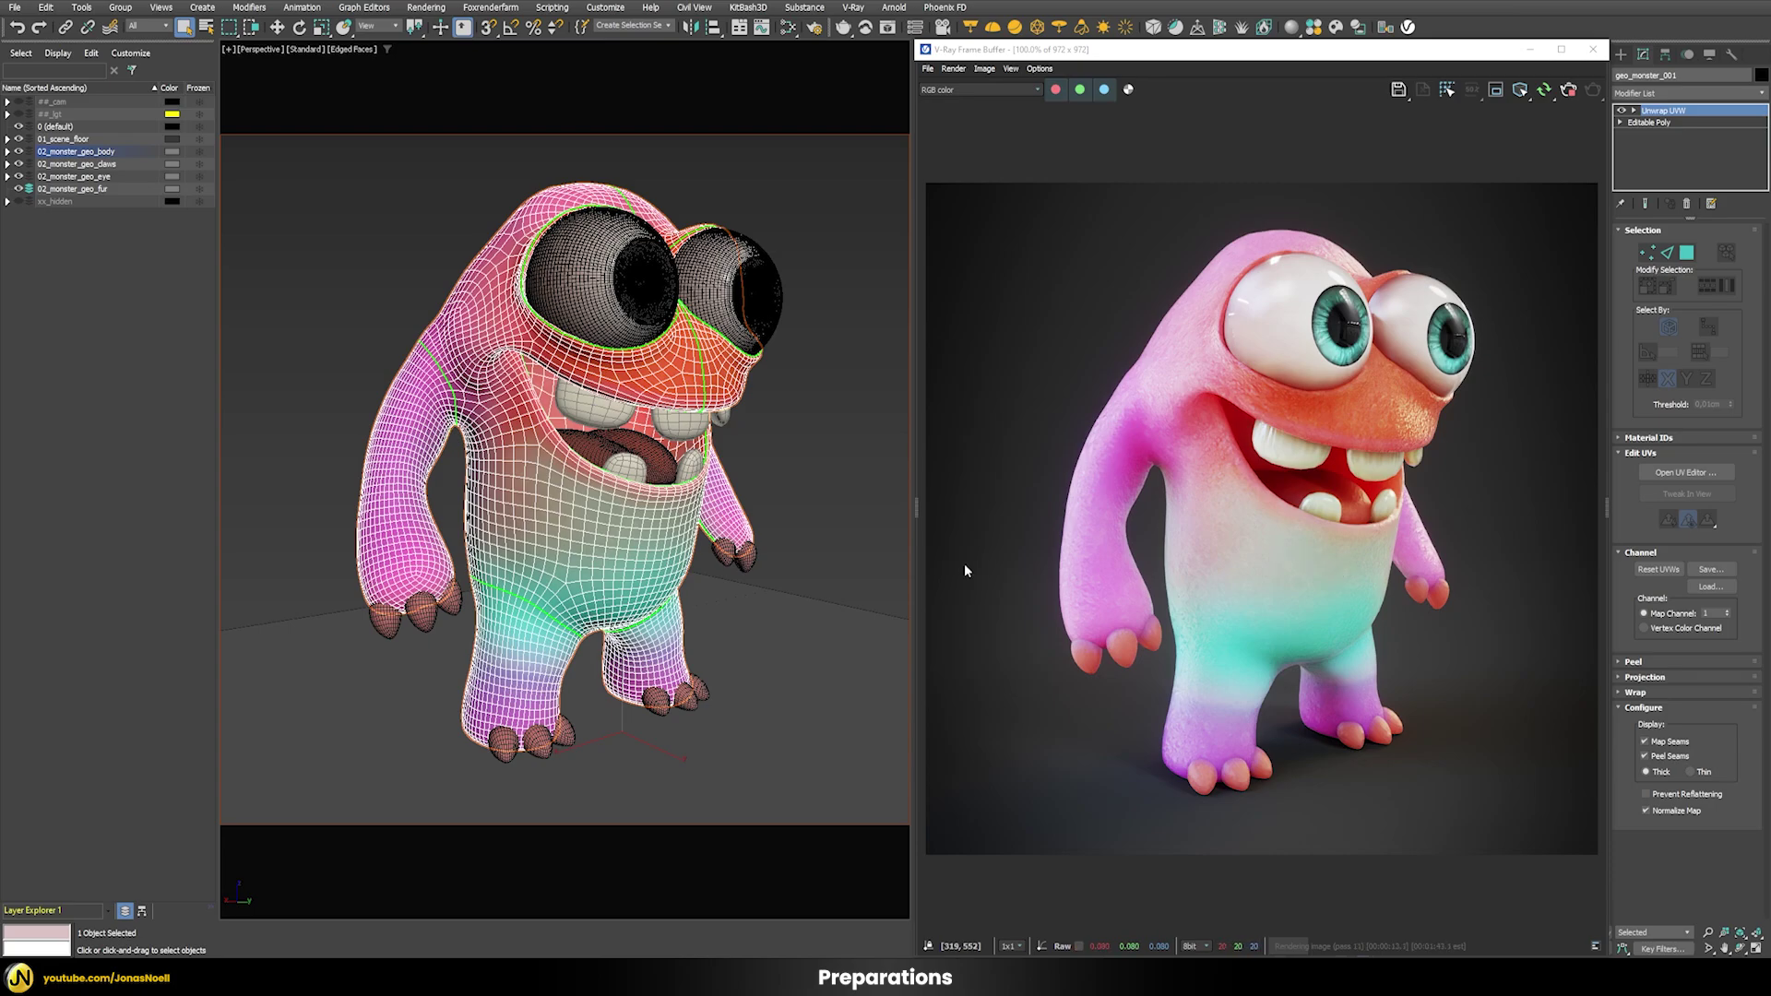
left_click(827, 522)
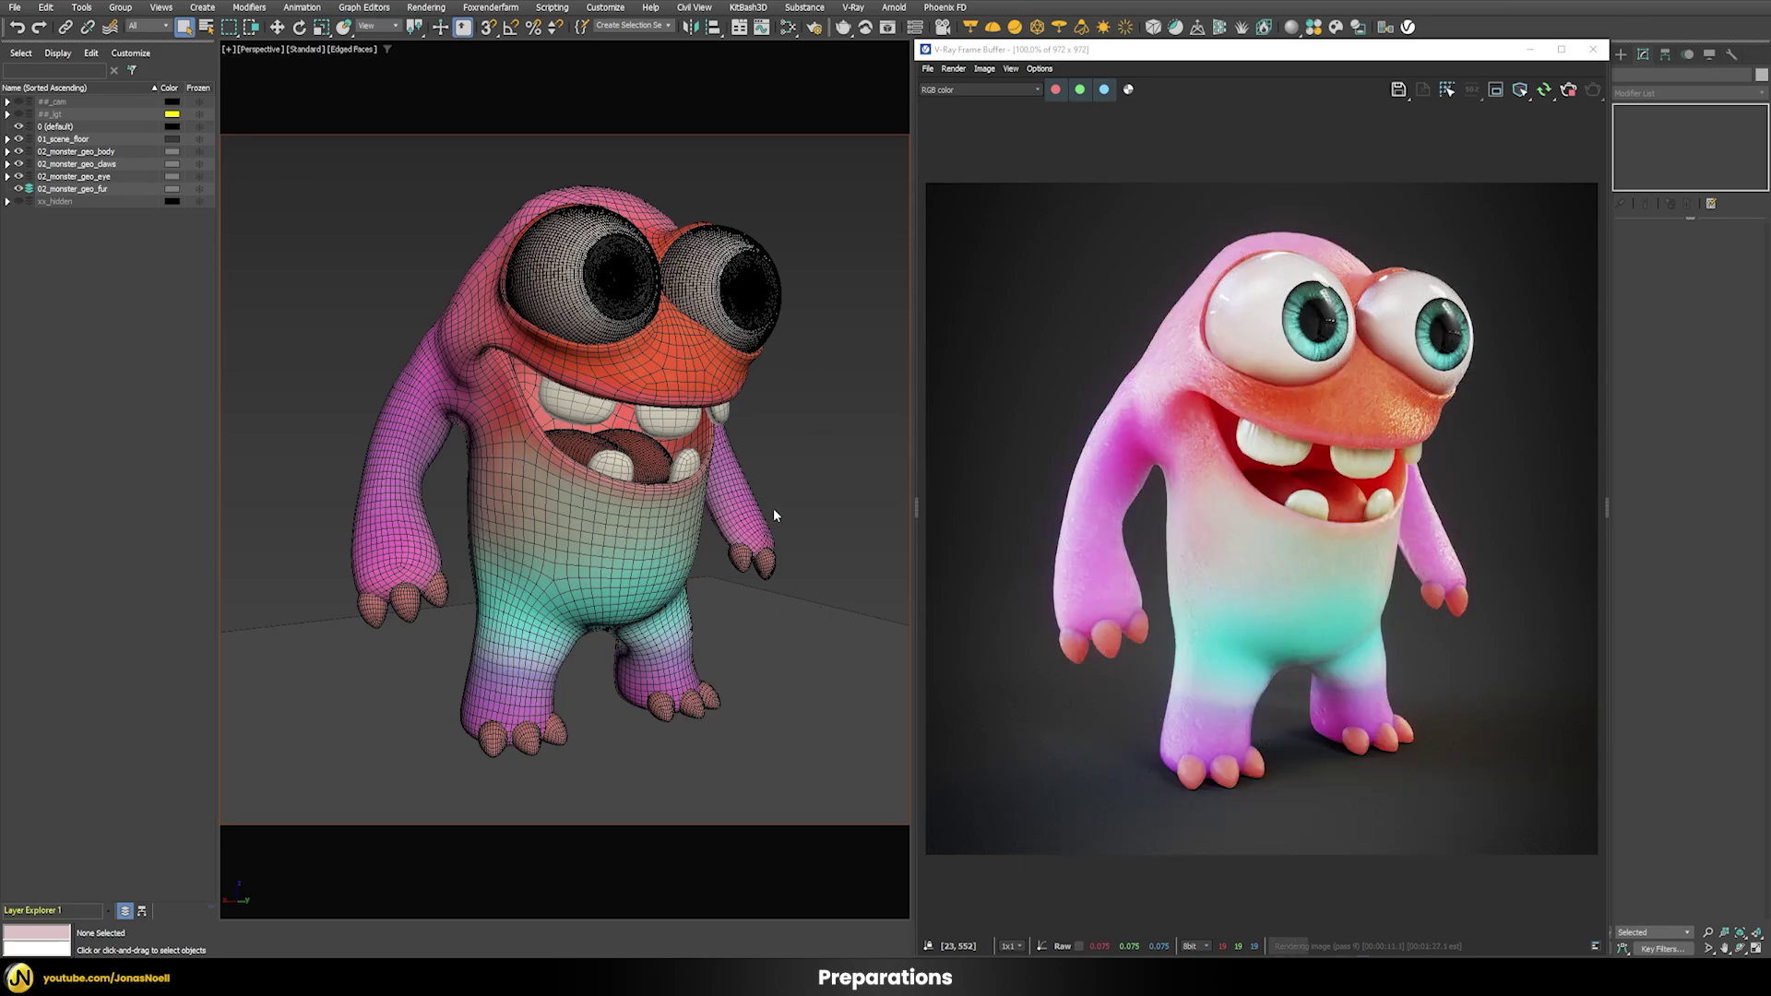
- Add a TurboSmooth modifier to the monster's body on top of its Unwrap UVW
left_click(688, 373)
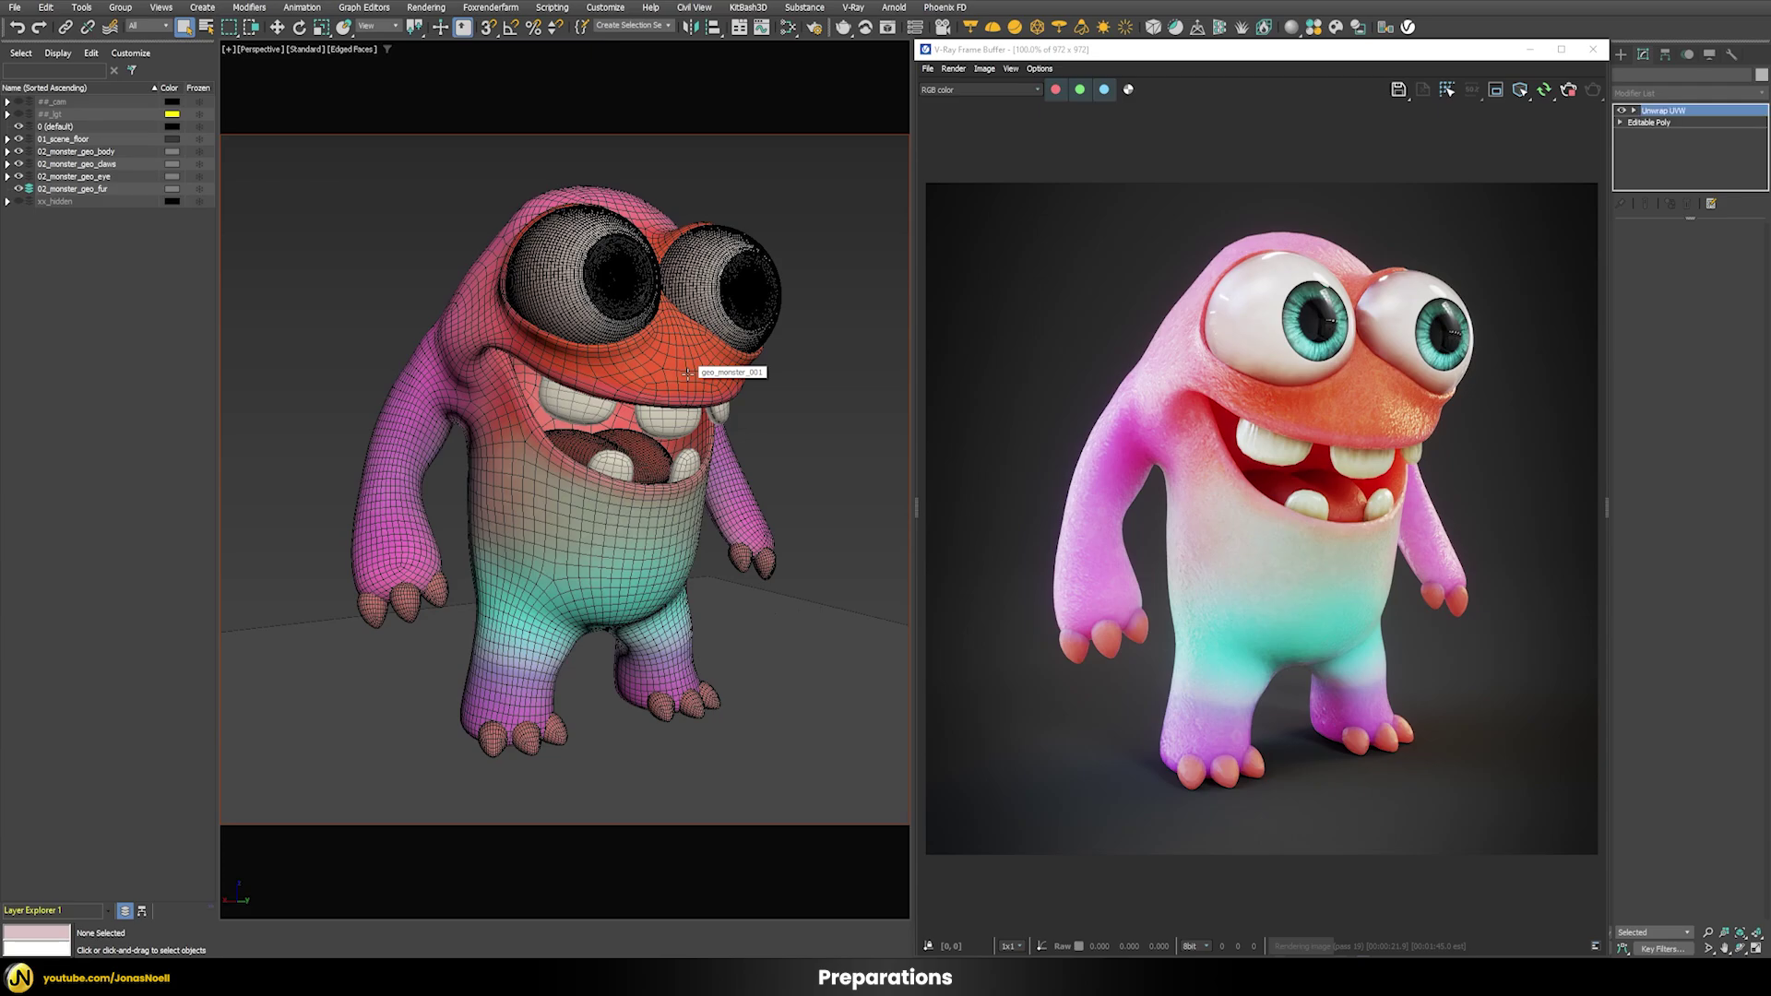
left_click(1644, 93)
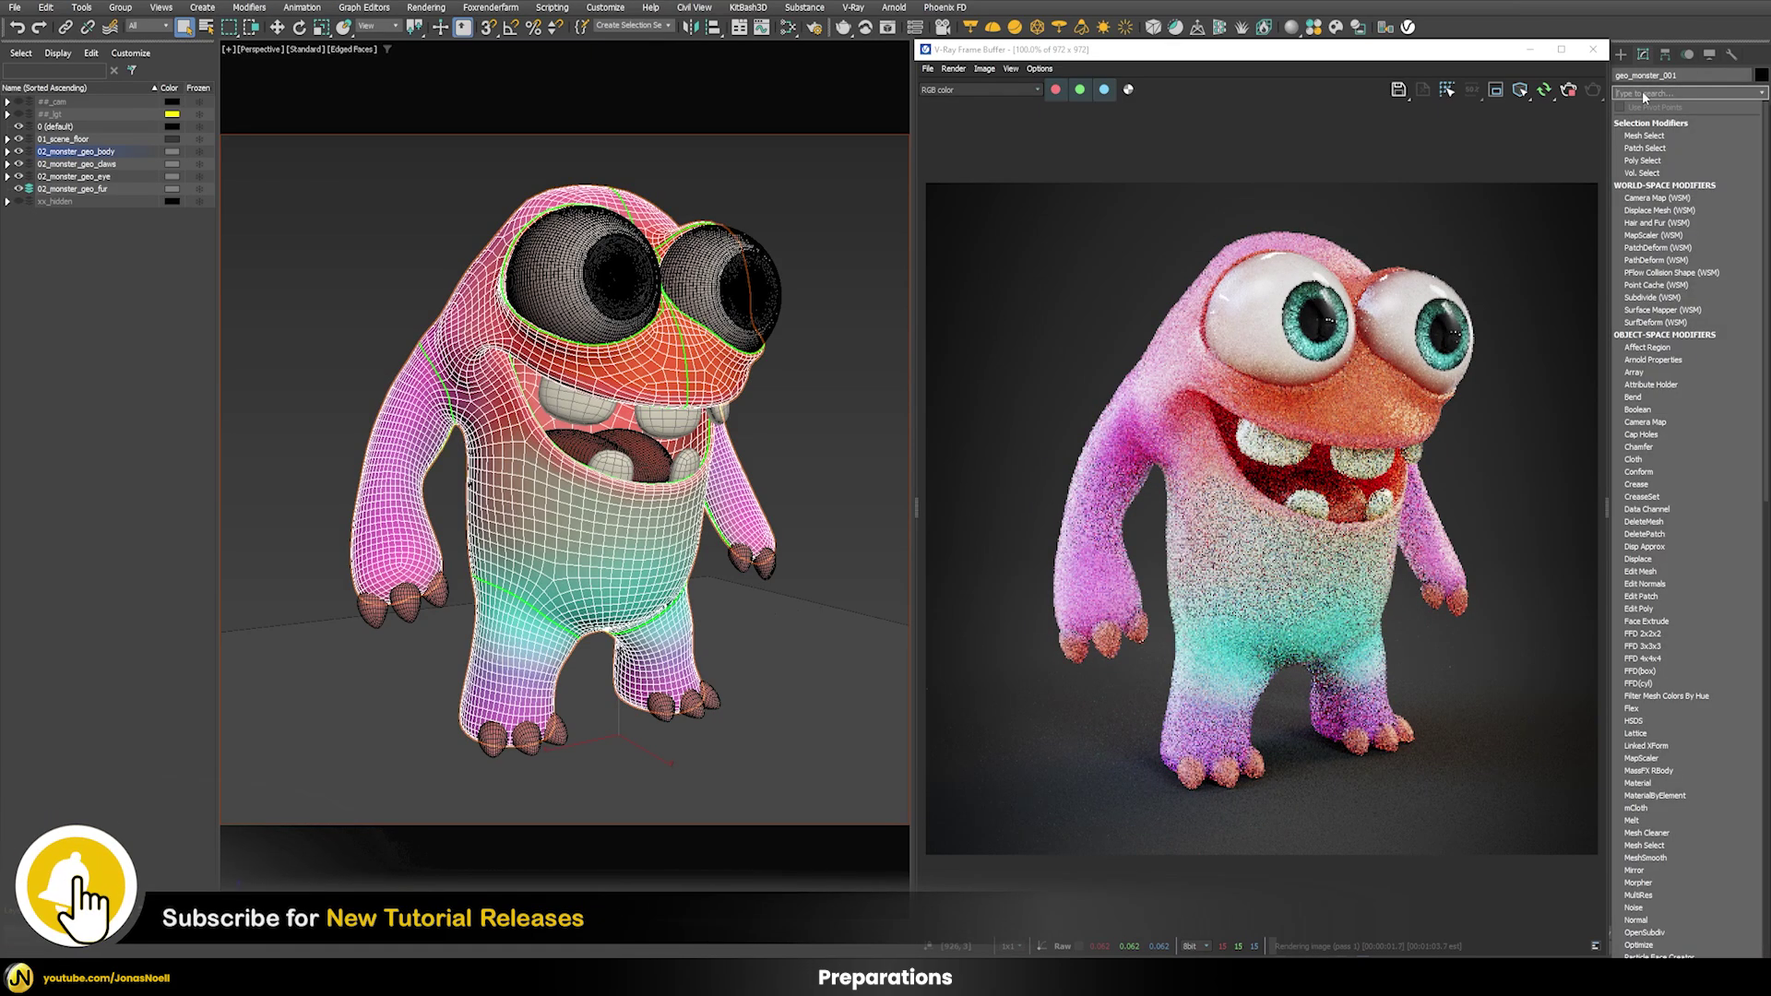
type("t")
key("Return")
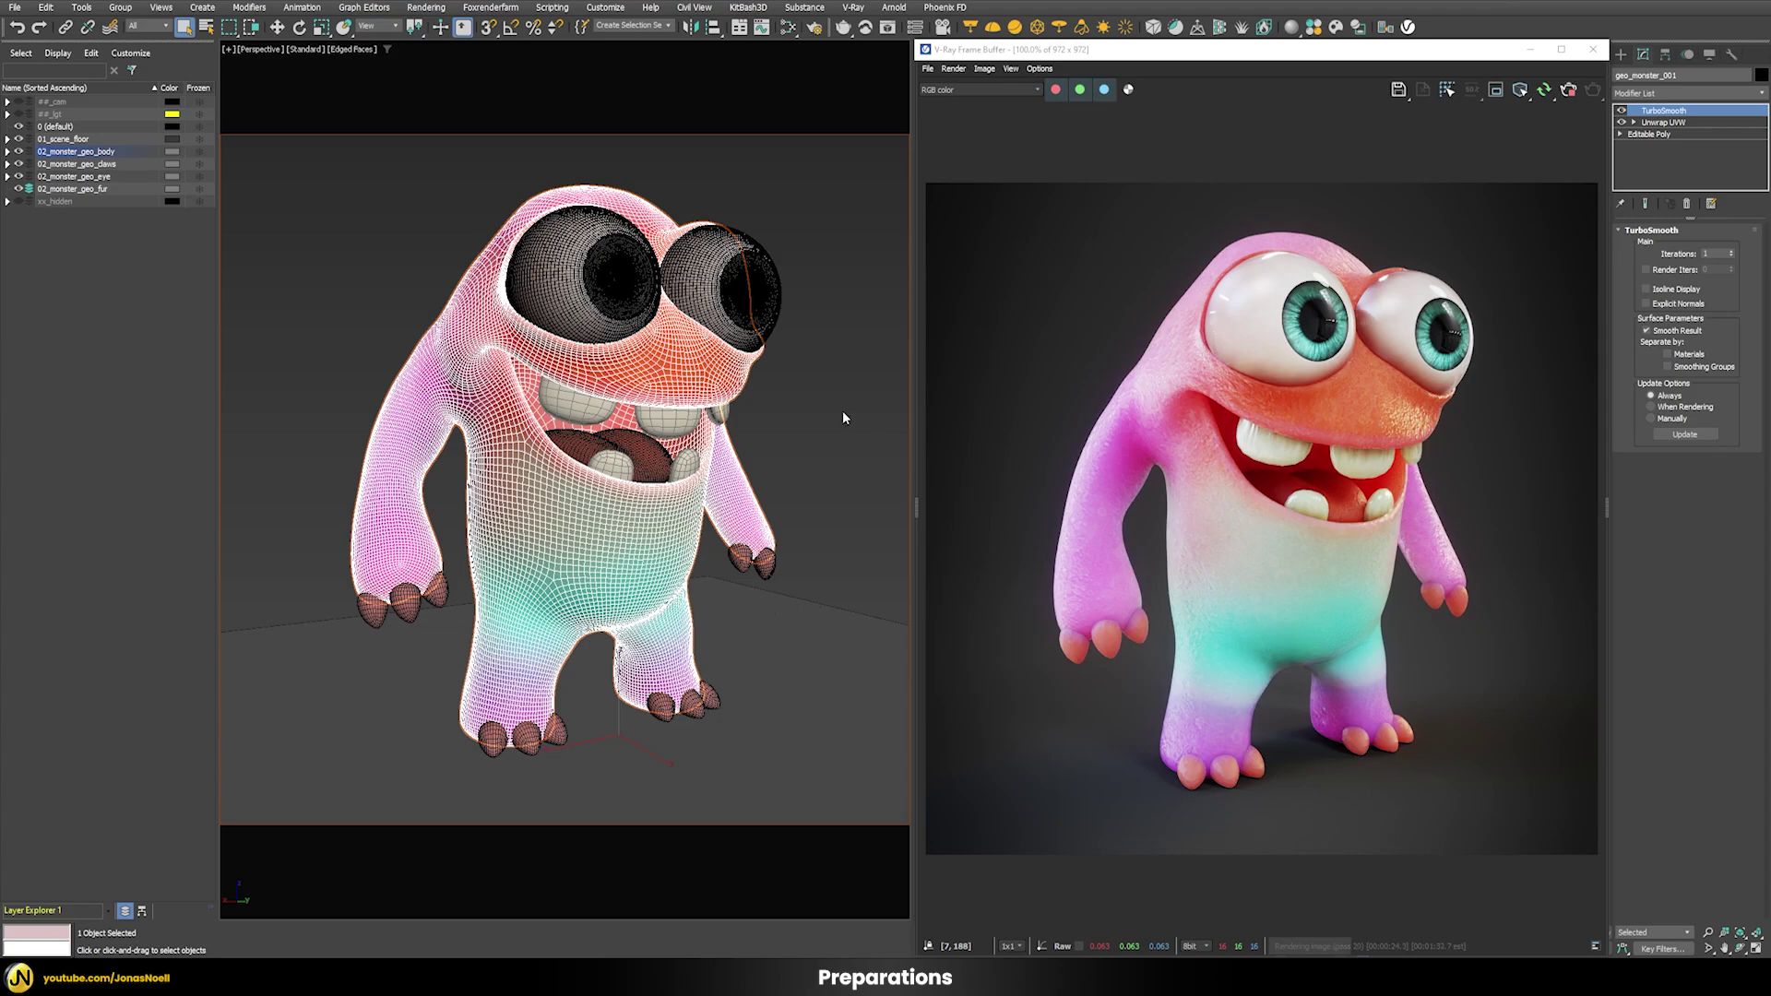
- Create a VRayFur object on the smoothed monster body and frame the whole furry character
left_click(1243, 30)
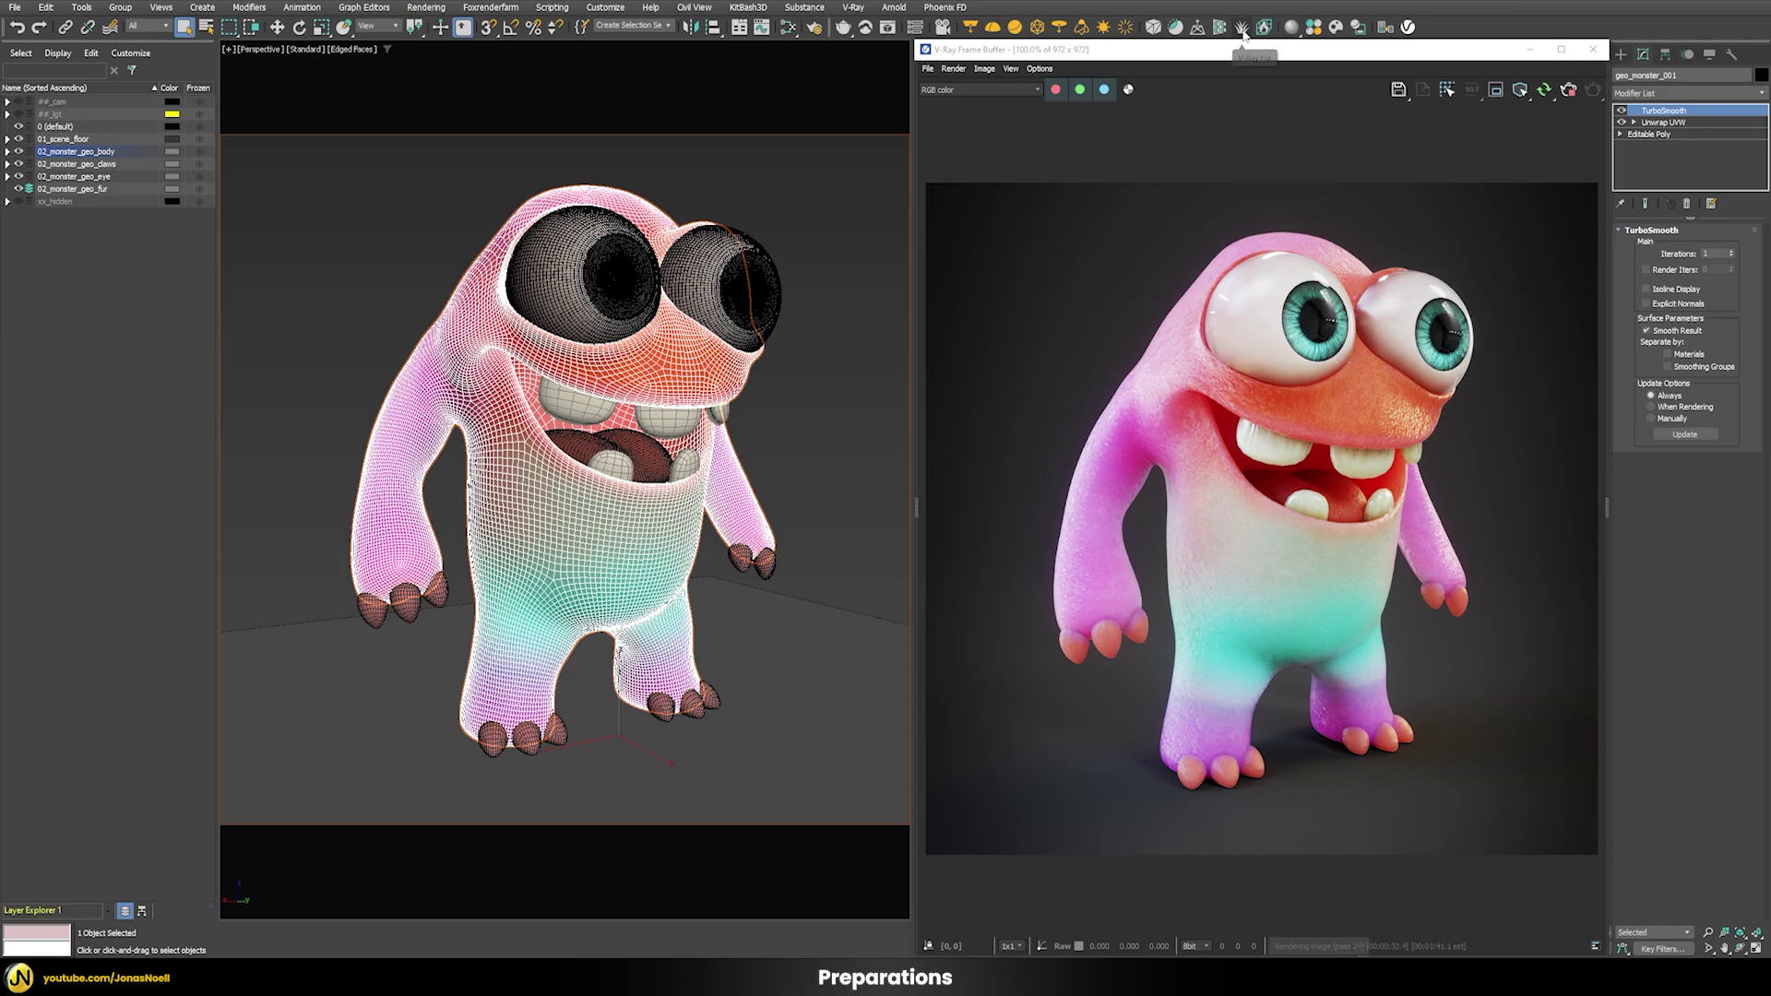
scroll(800, 406, "up", 5)
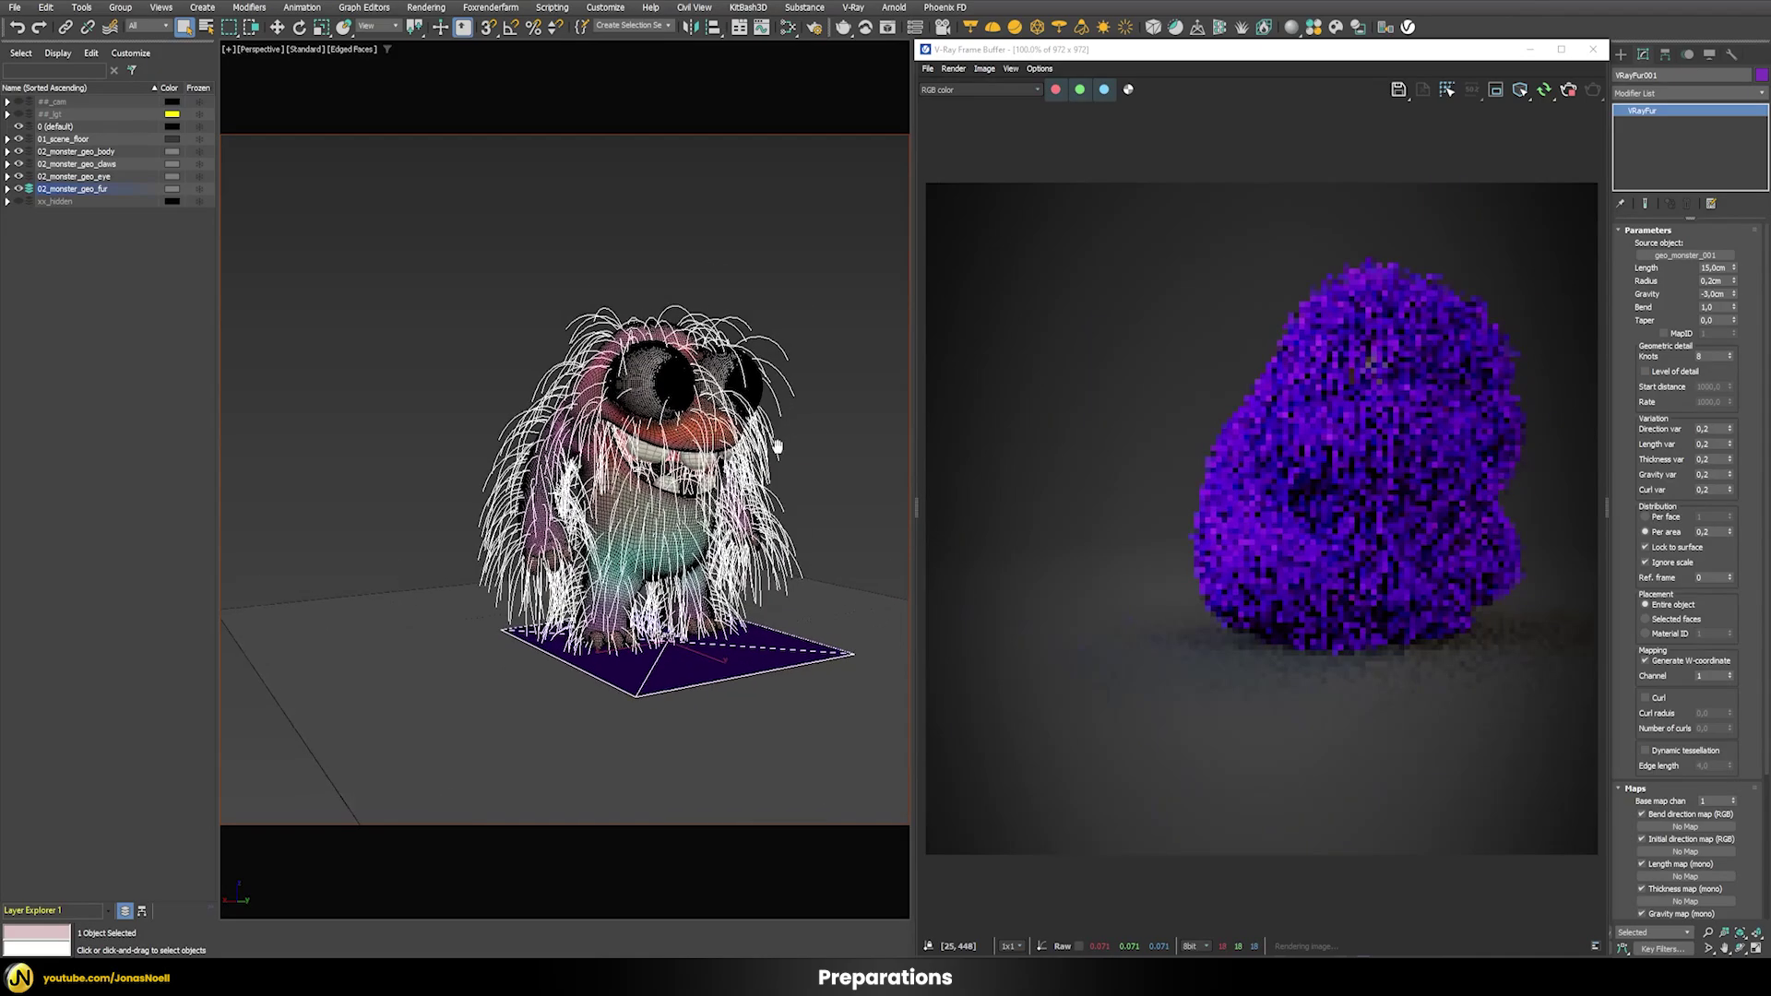
left_click(1708, 932)
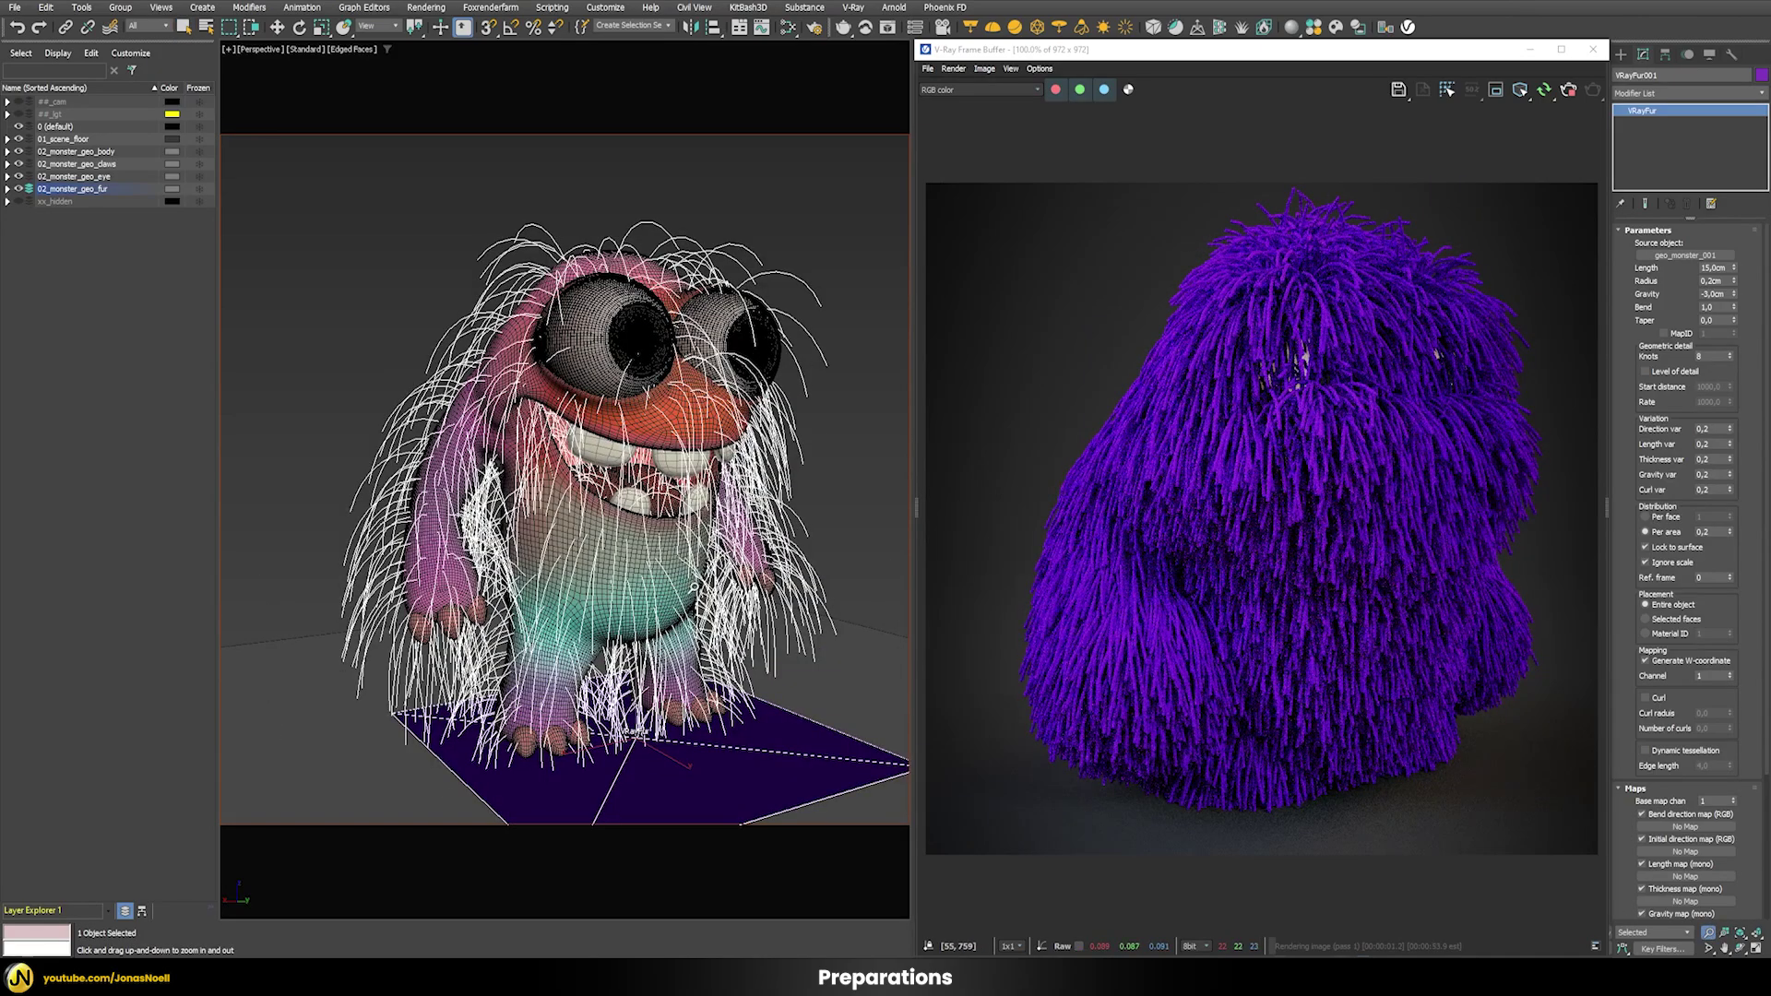
left_click_drag(799, 633, 616, 482)
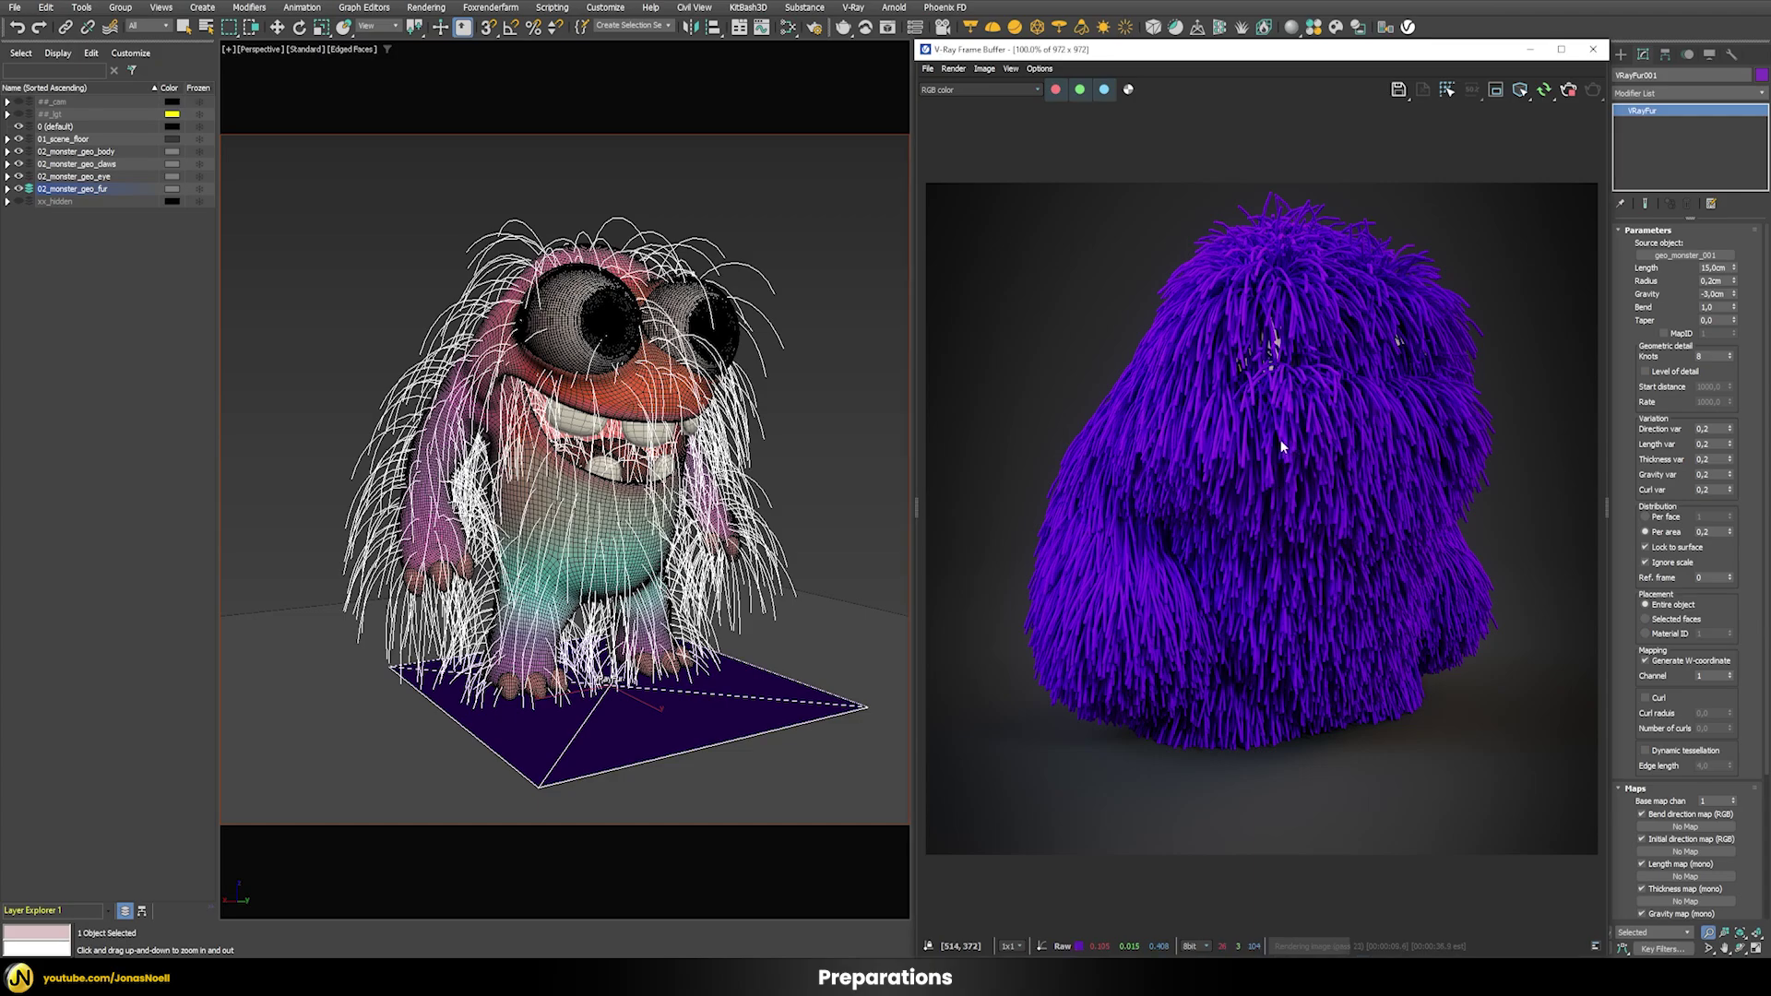
left_click_drag(791, 415, 751, 395)
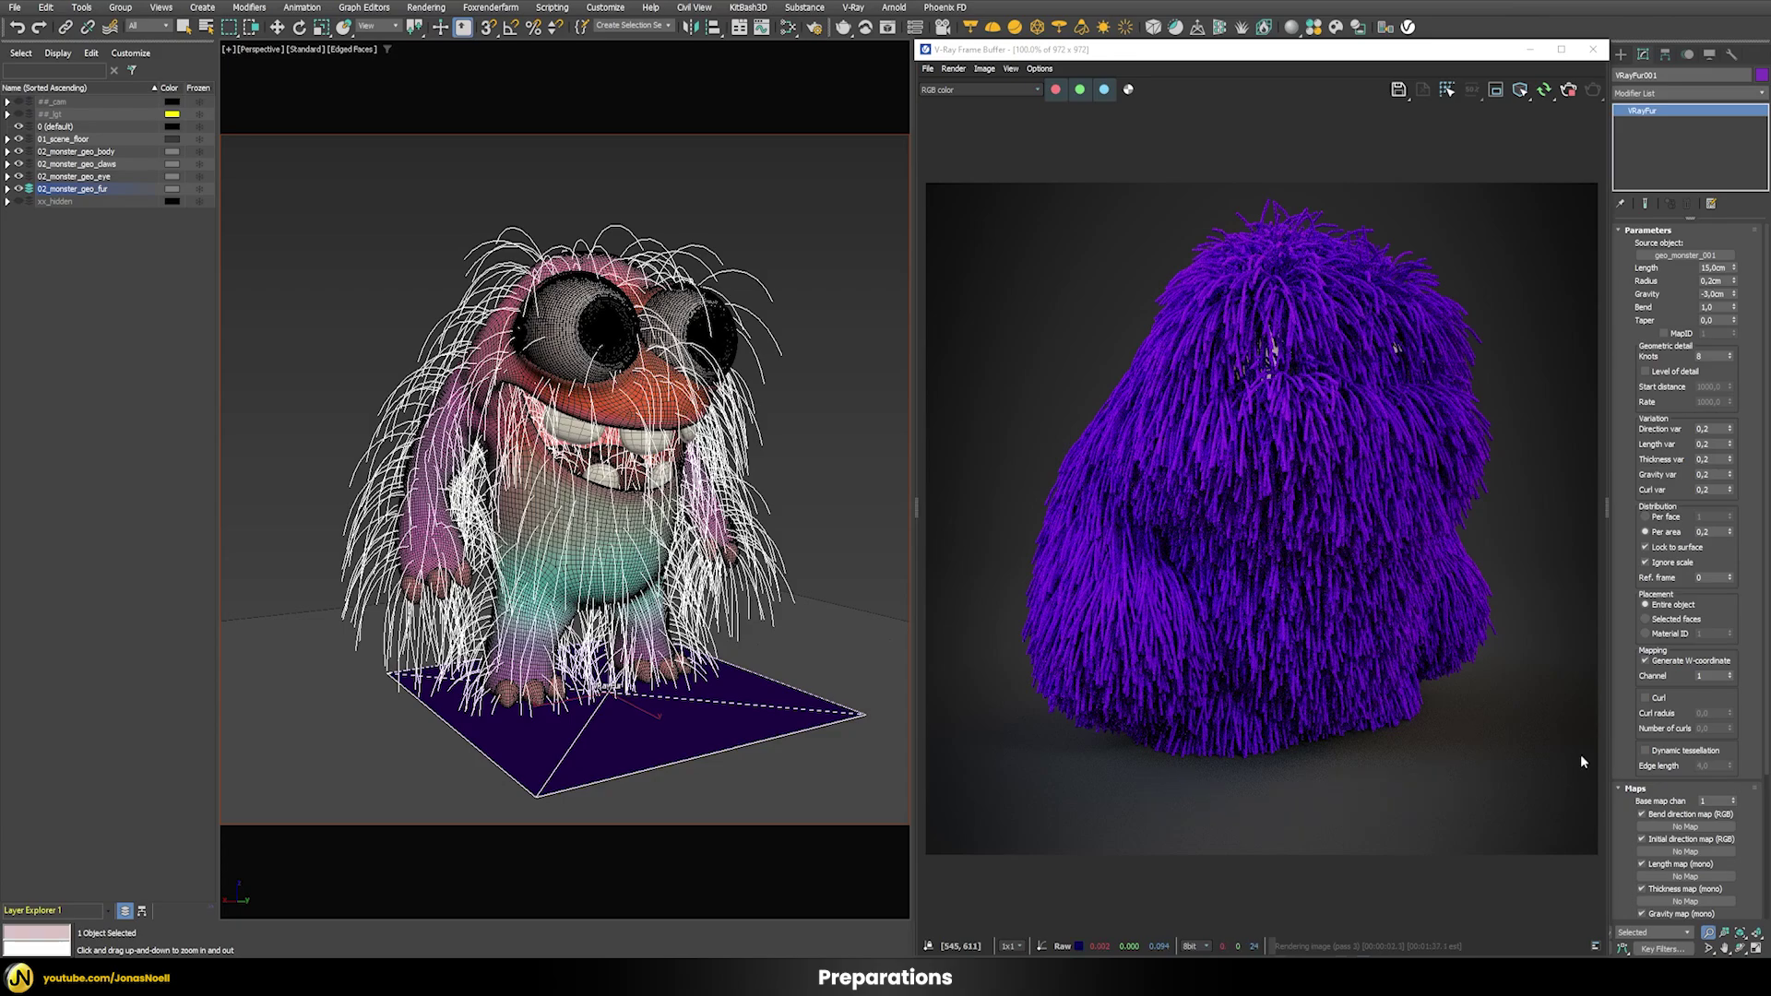
- Turn off the fur's icon text and set its viewport icon size to 0
scroll(1730, 755, "down", 5)
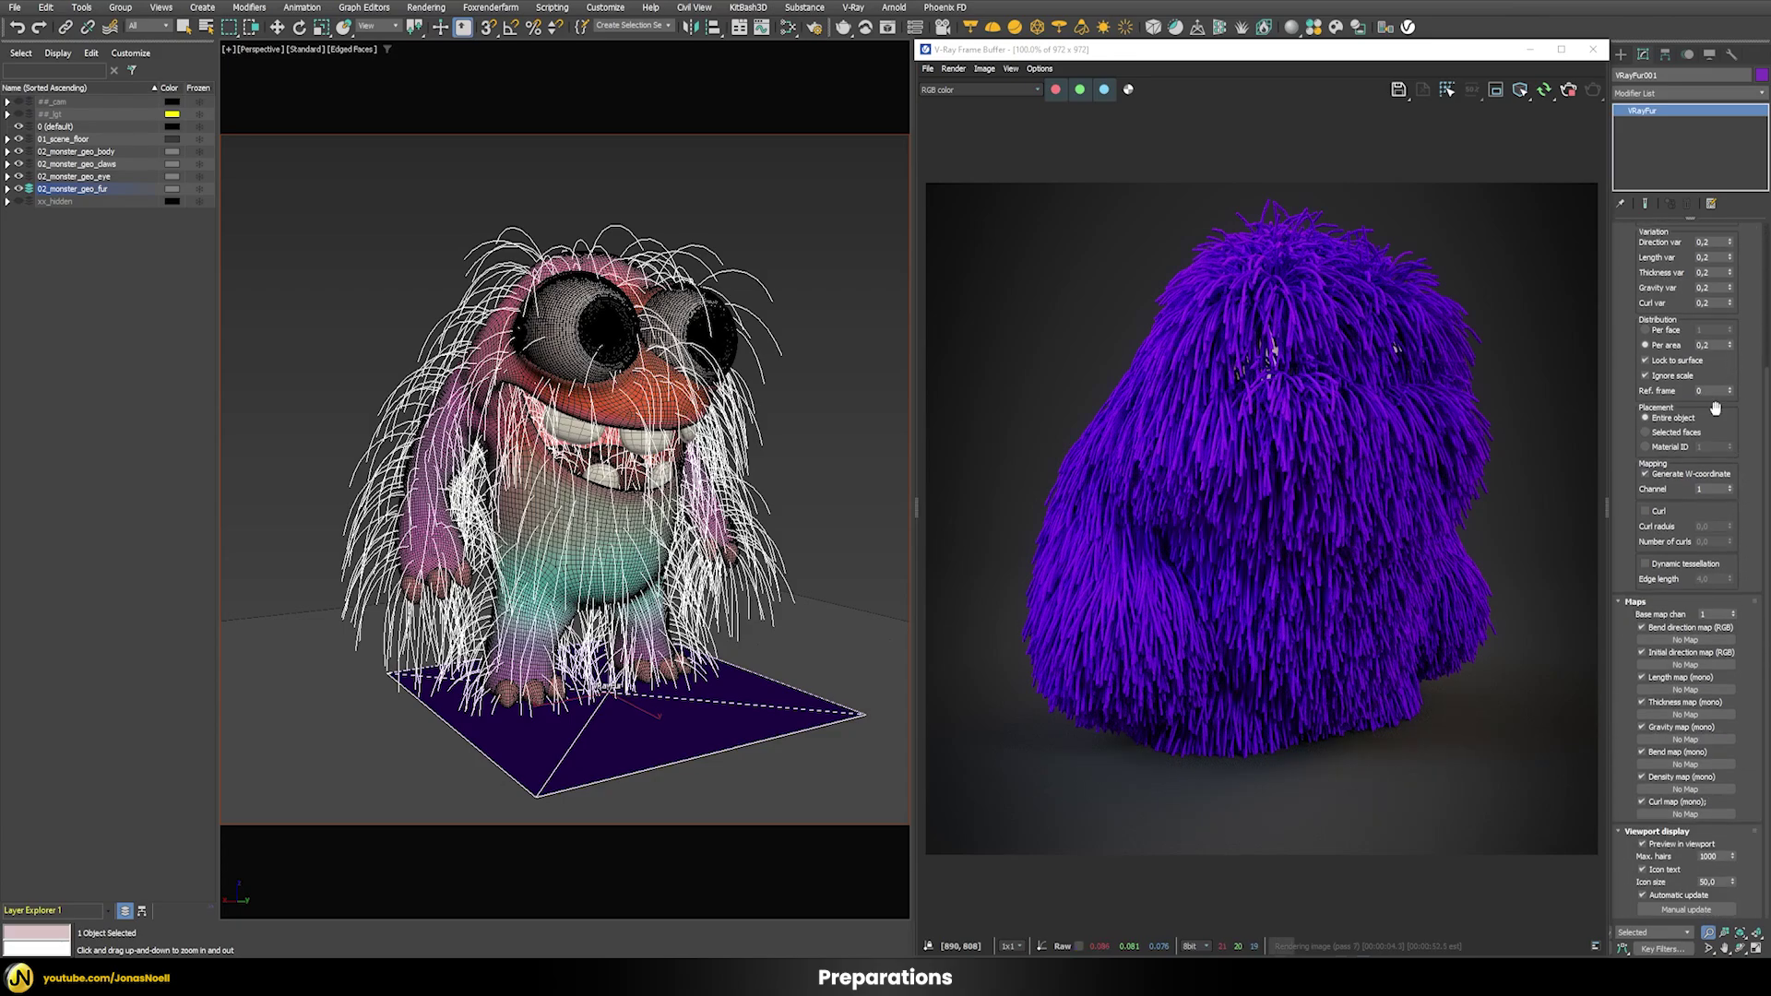
left_click(1643, 870)
double_click(1707, 882)
type("0")
key("Return")
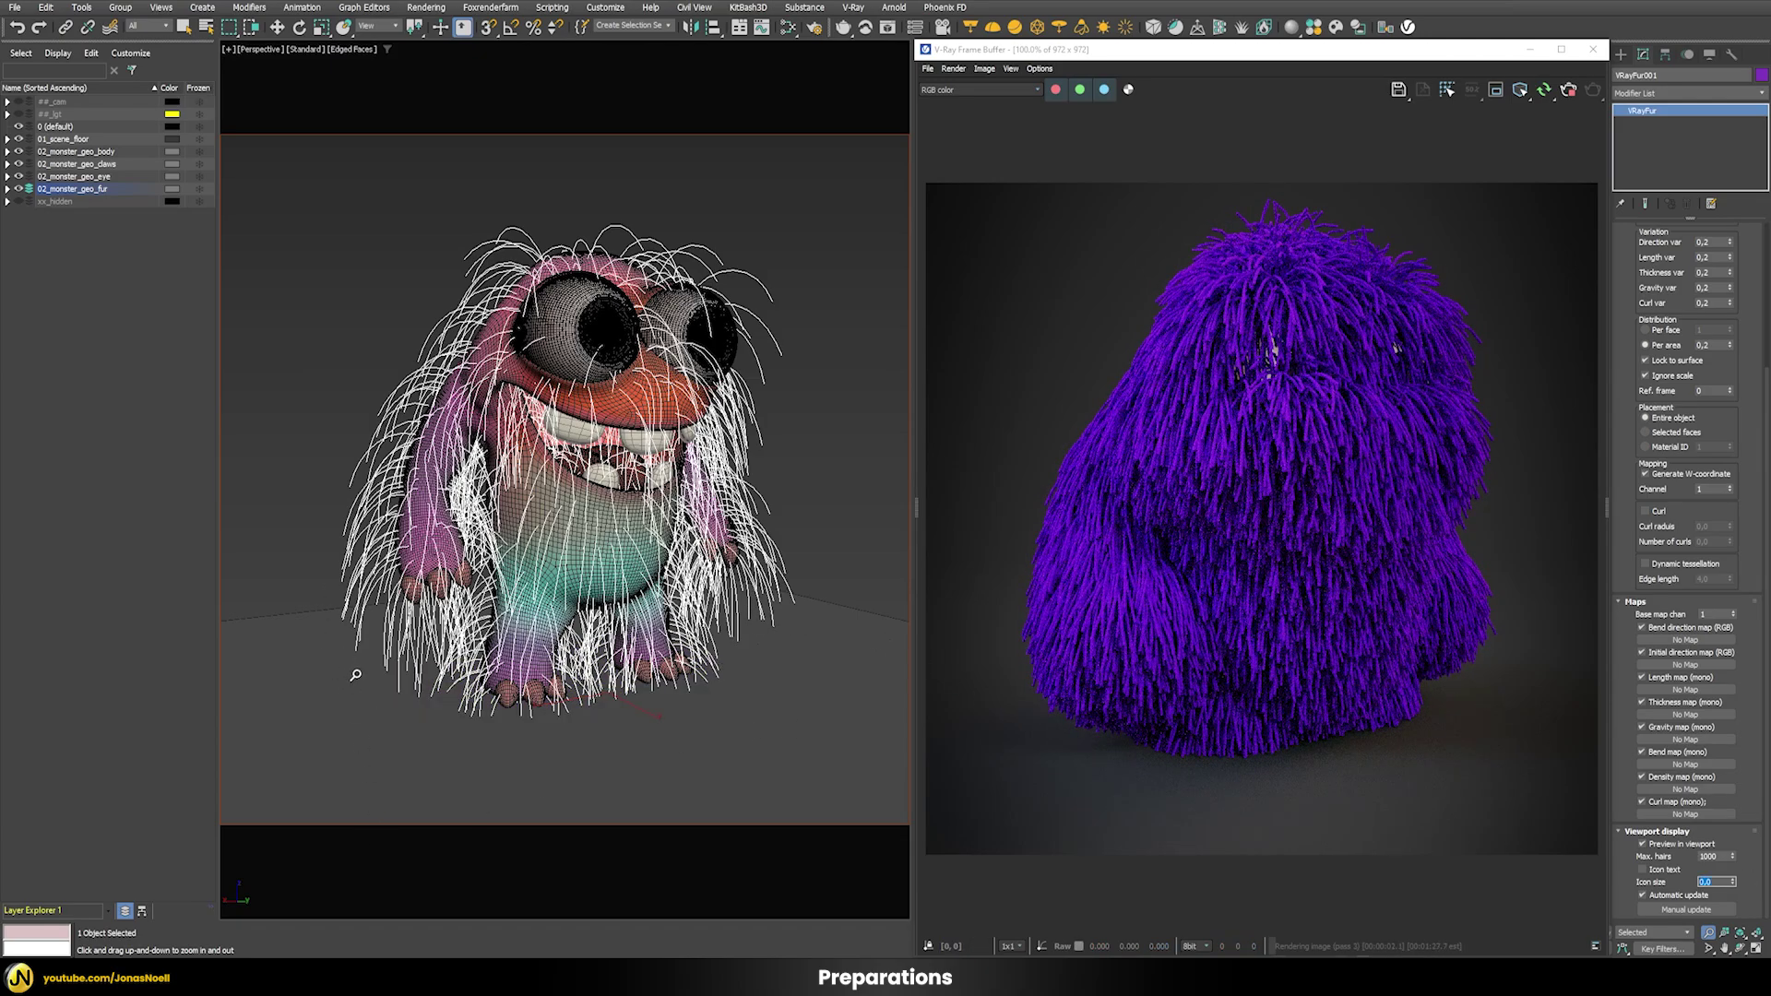
- Reselect the fur by its strands in the viewport and set its maximum preview hairs to 10000
key("w")
left_click(765, 538)
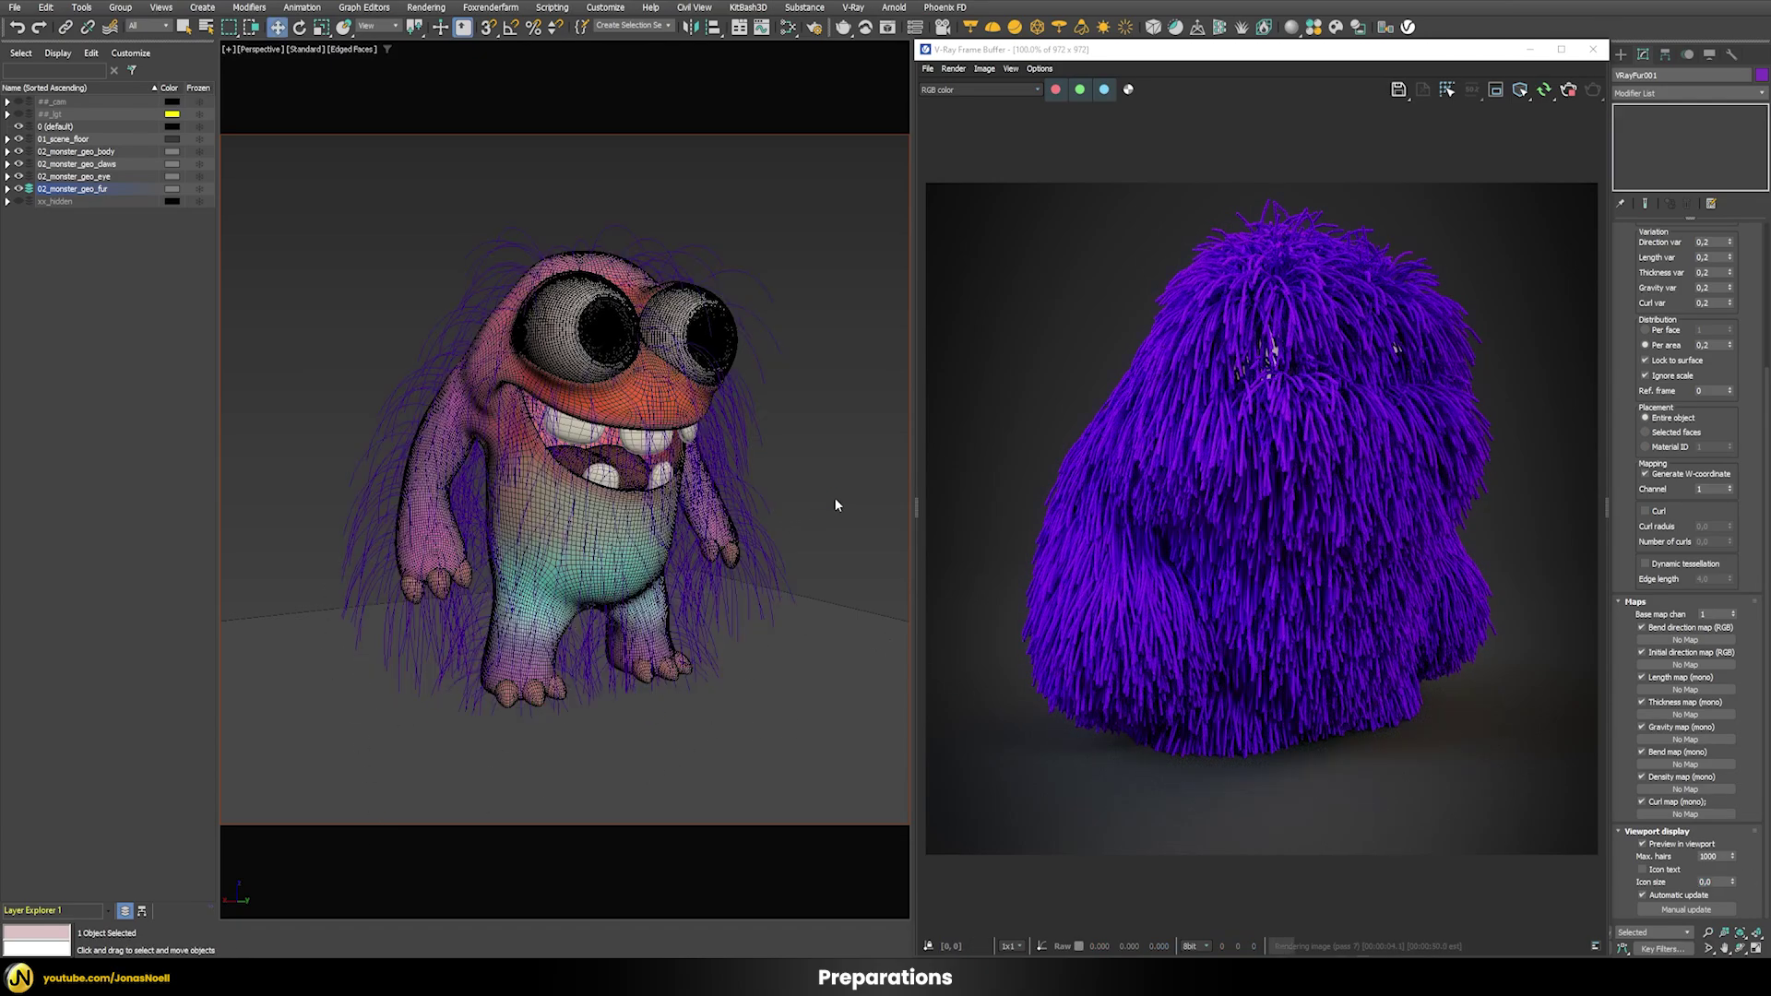
left_click(764, 538)
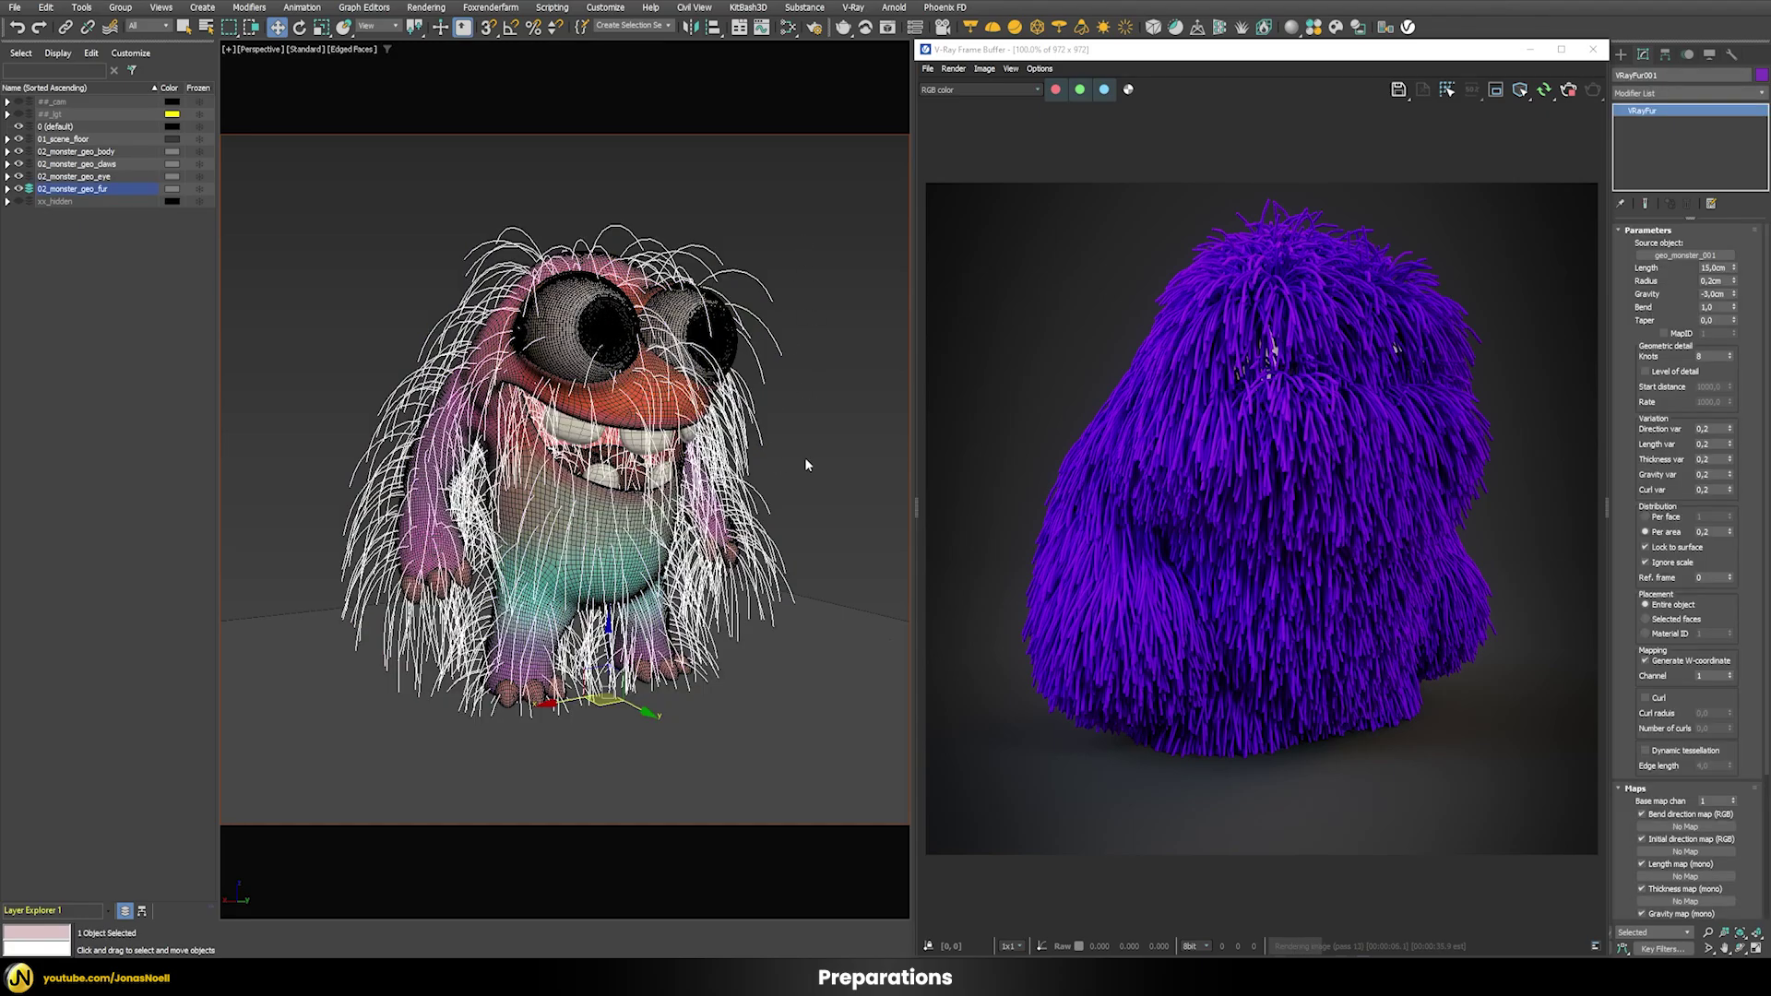
left_click(784, 443)
left_click(745, 427)
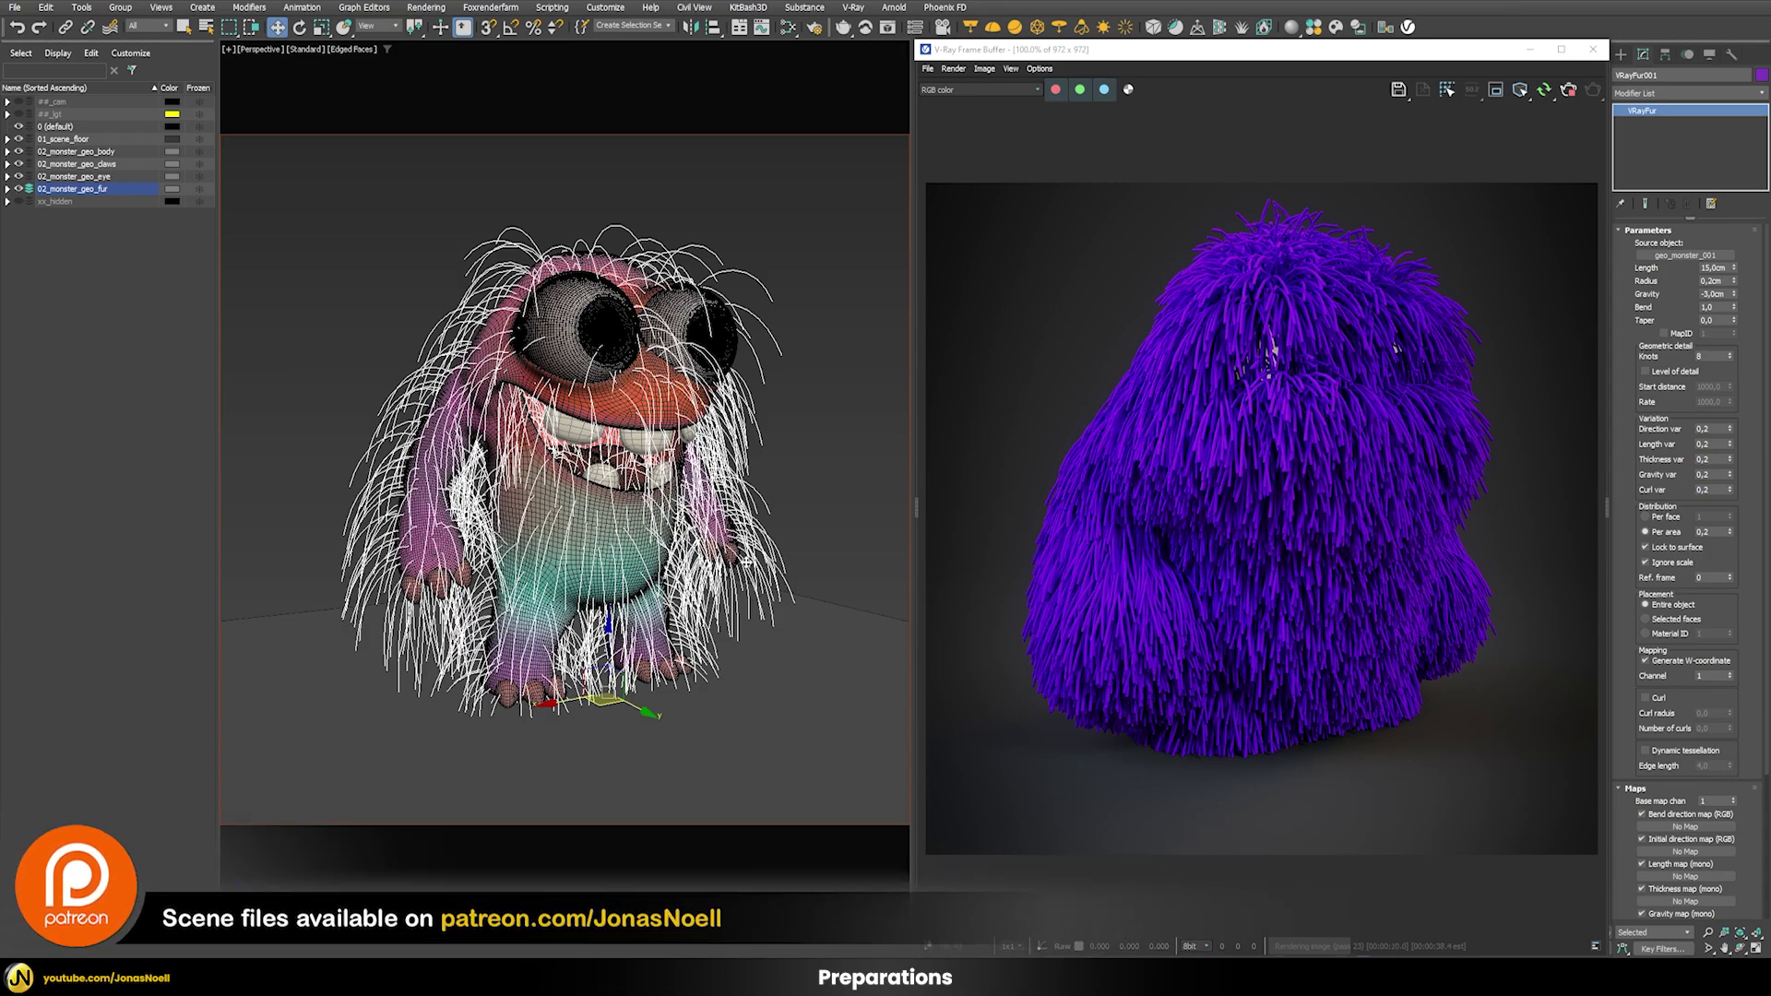
scroll(1637, 786, "down", 3)
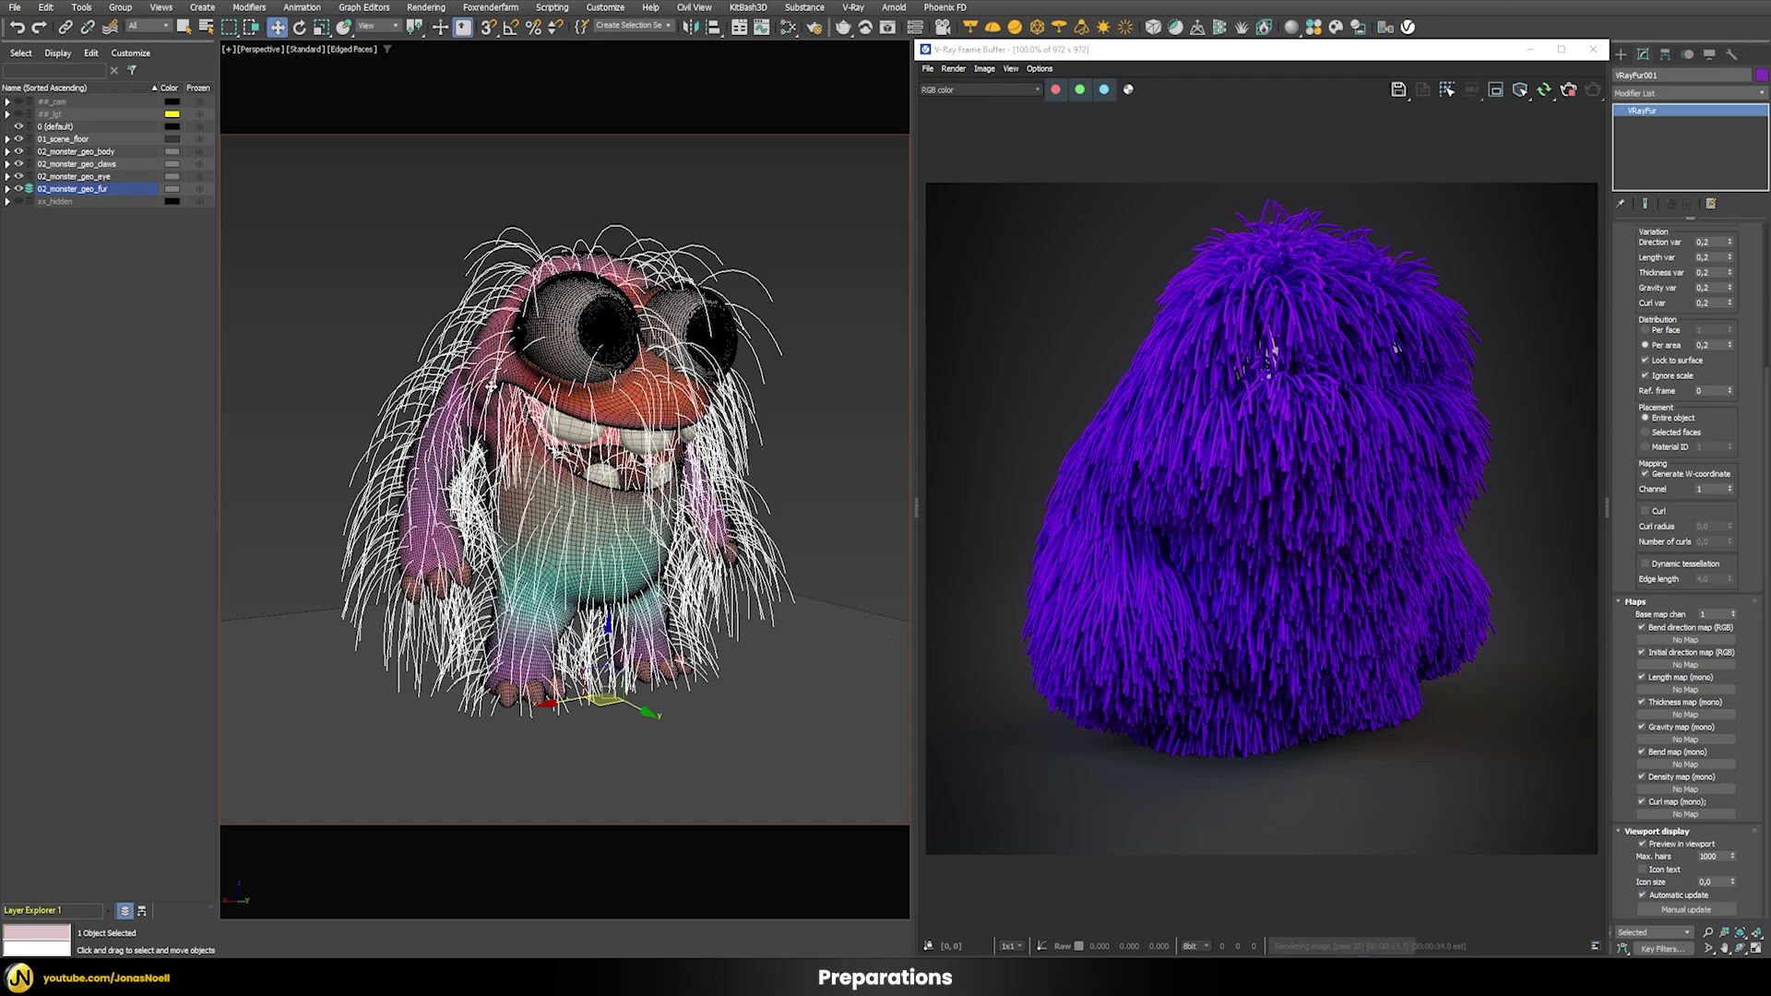
double_click(1717, 856)
key("Return")
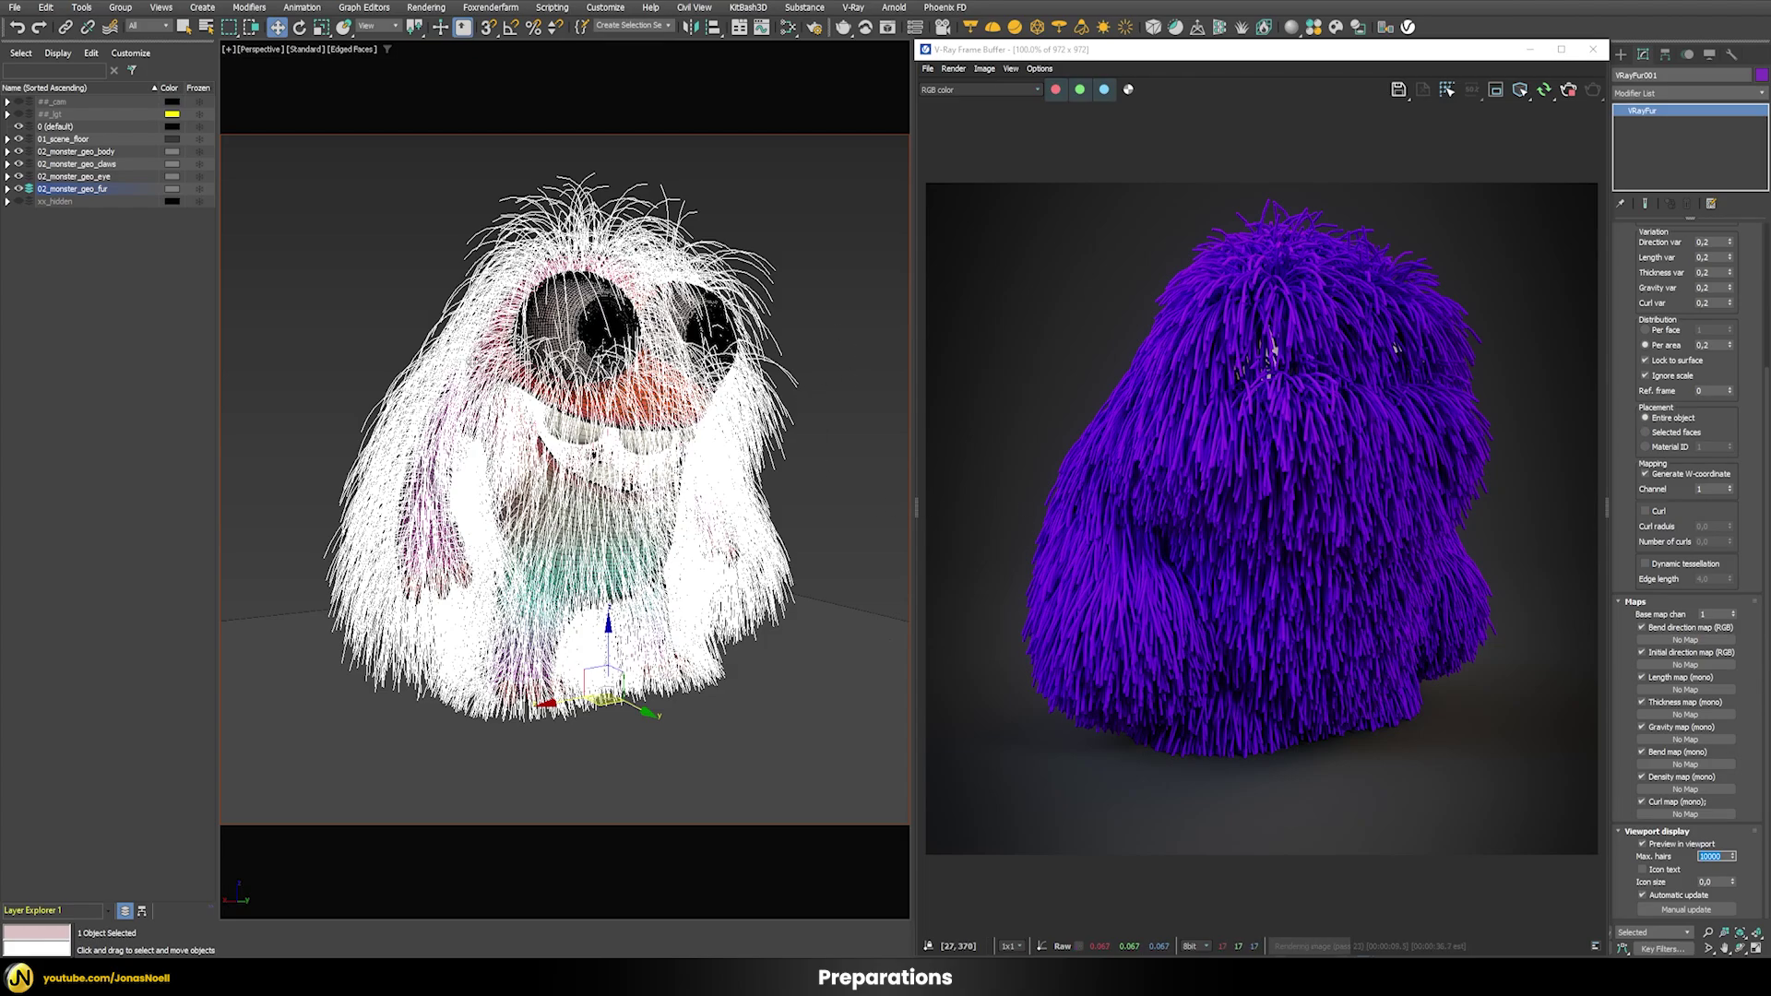
- Change the fur's object color to light purple and restart the render
key("ctrl+d")
middle_click_drag(606, 361, 608, 367)
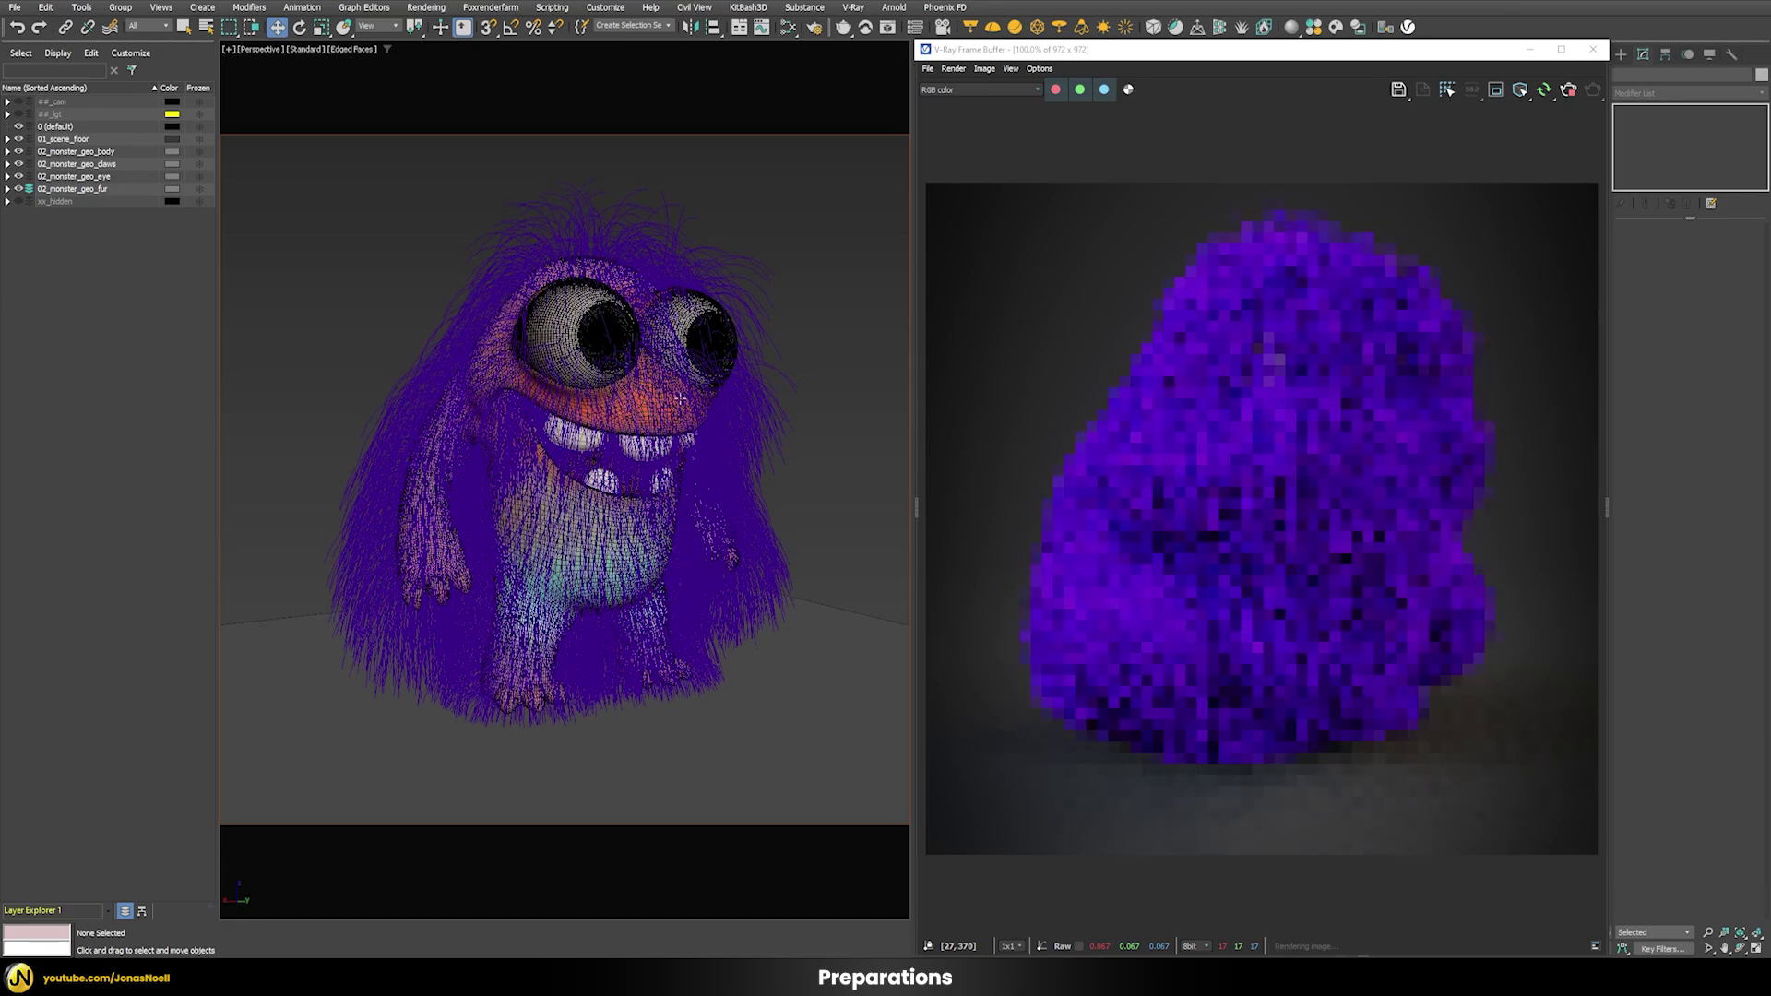
left_click(735, 399)
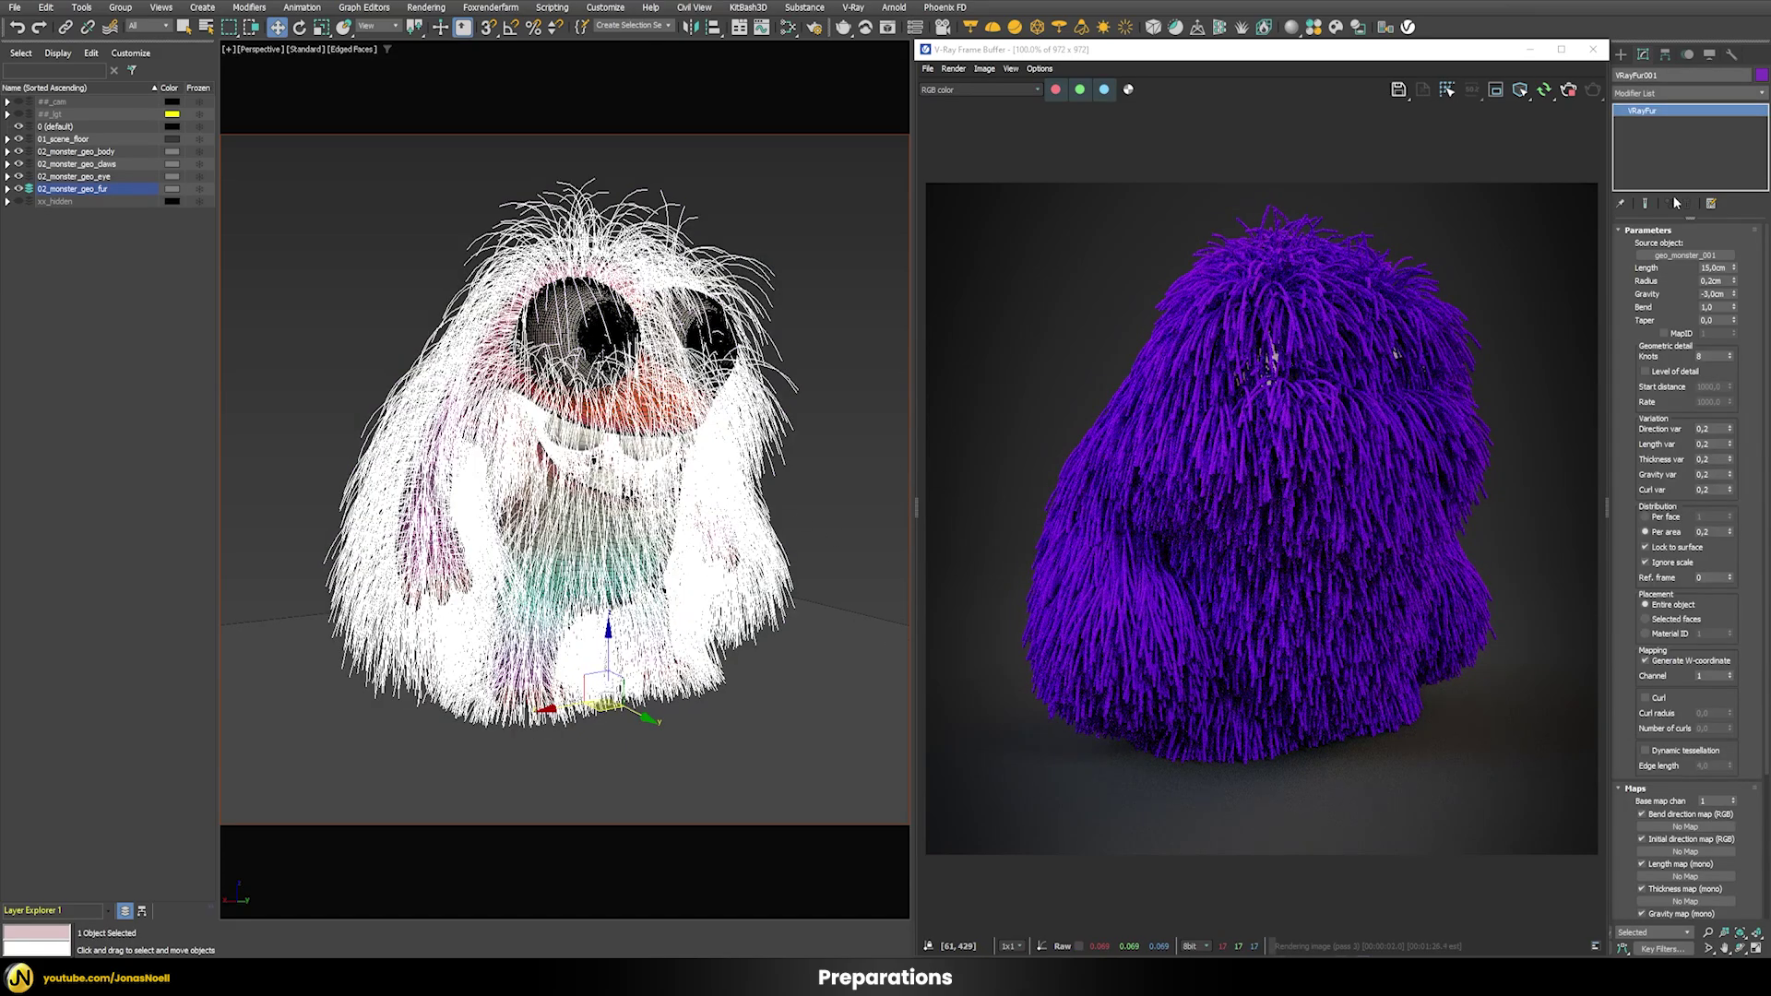
left_click(1760, 75)
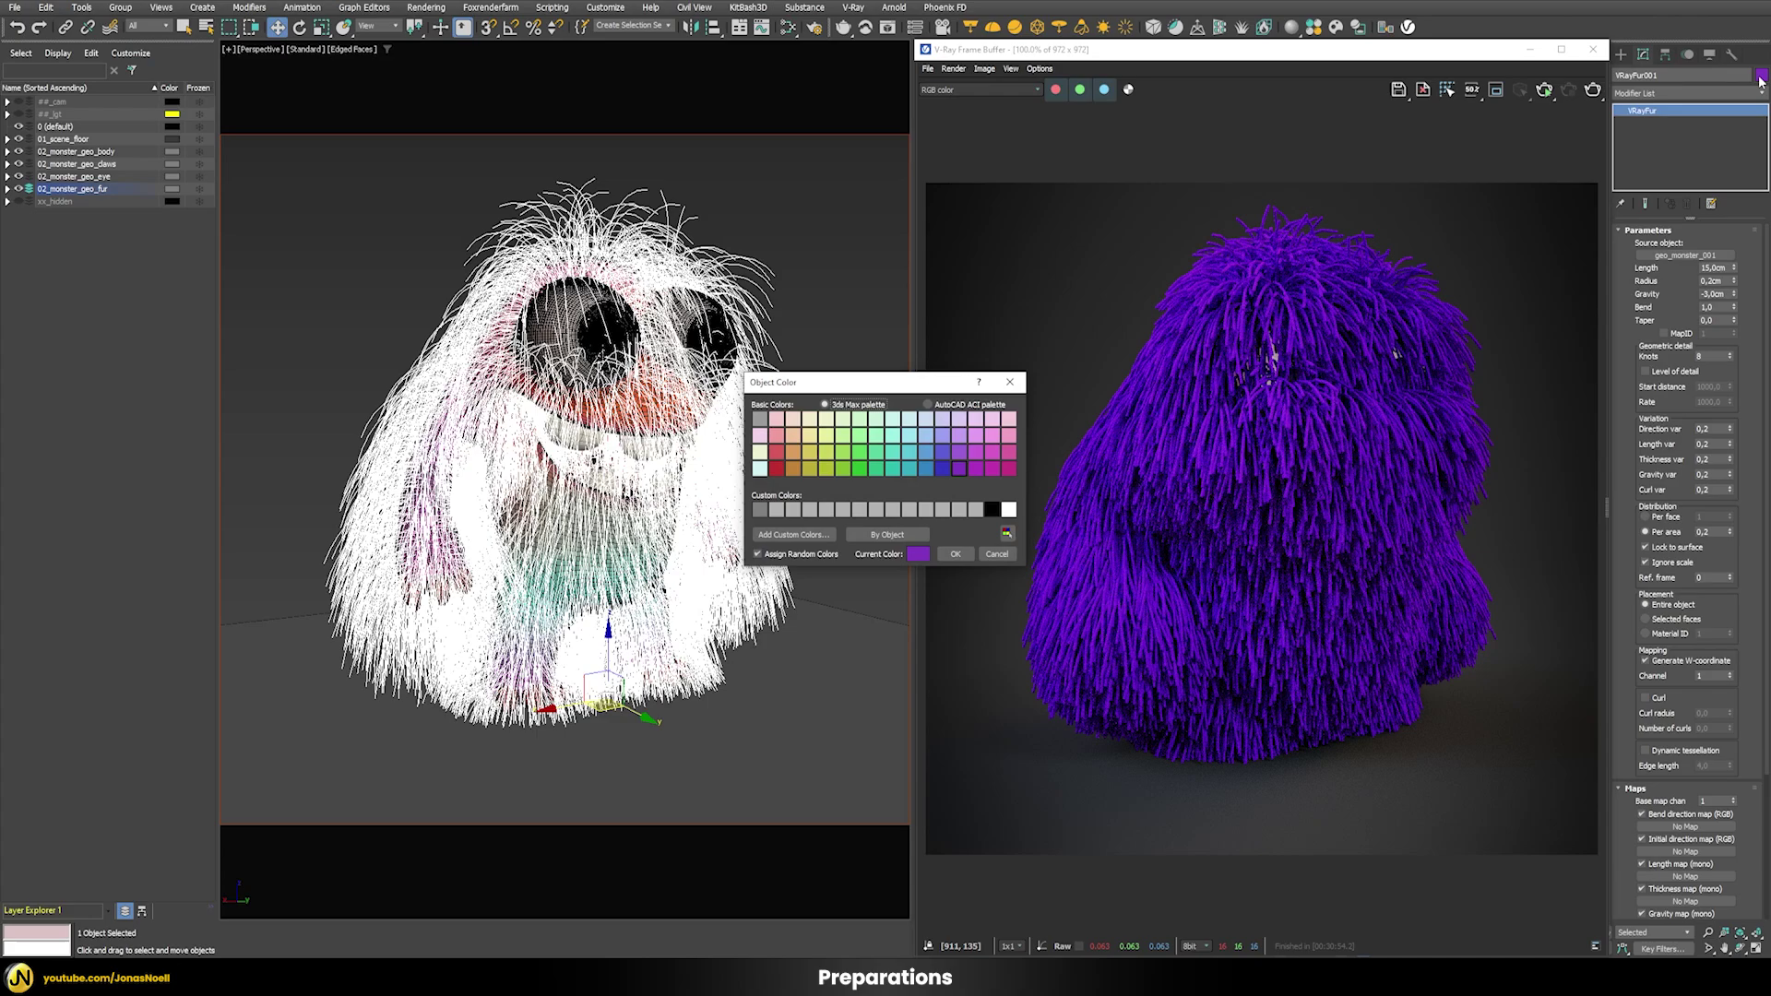
left_click(977, 437)
left_click(953, 554)
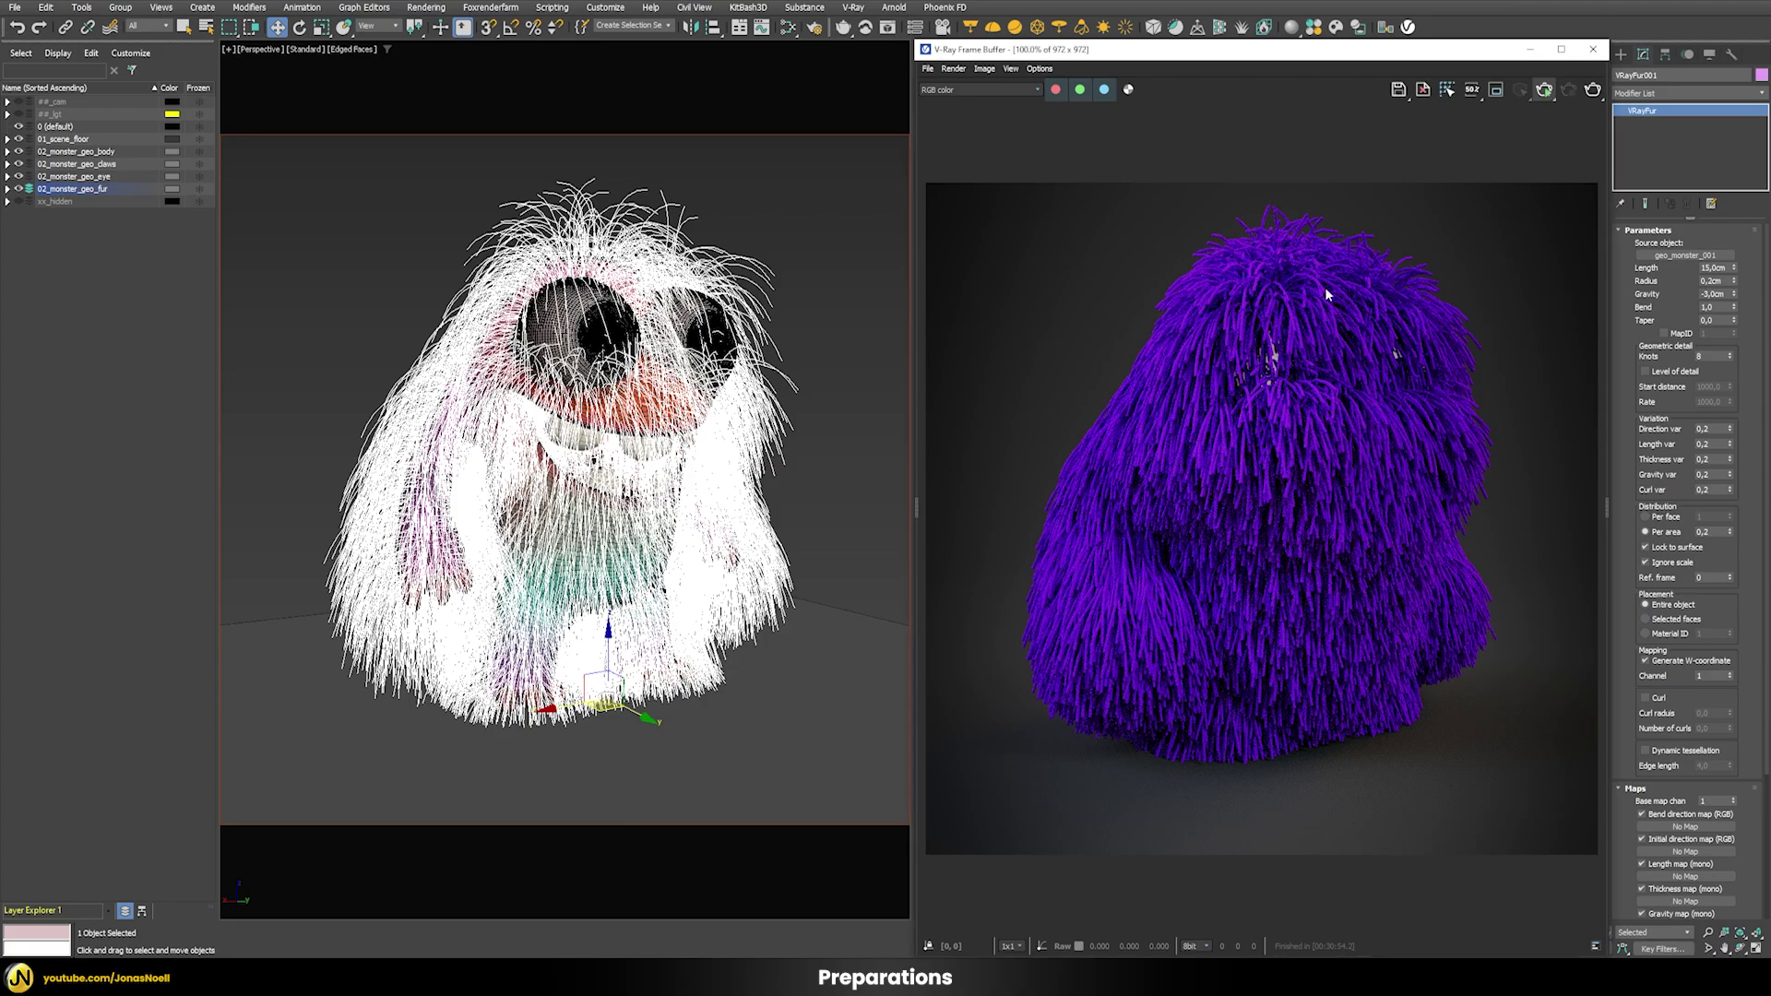
key("shift+q")
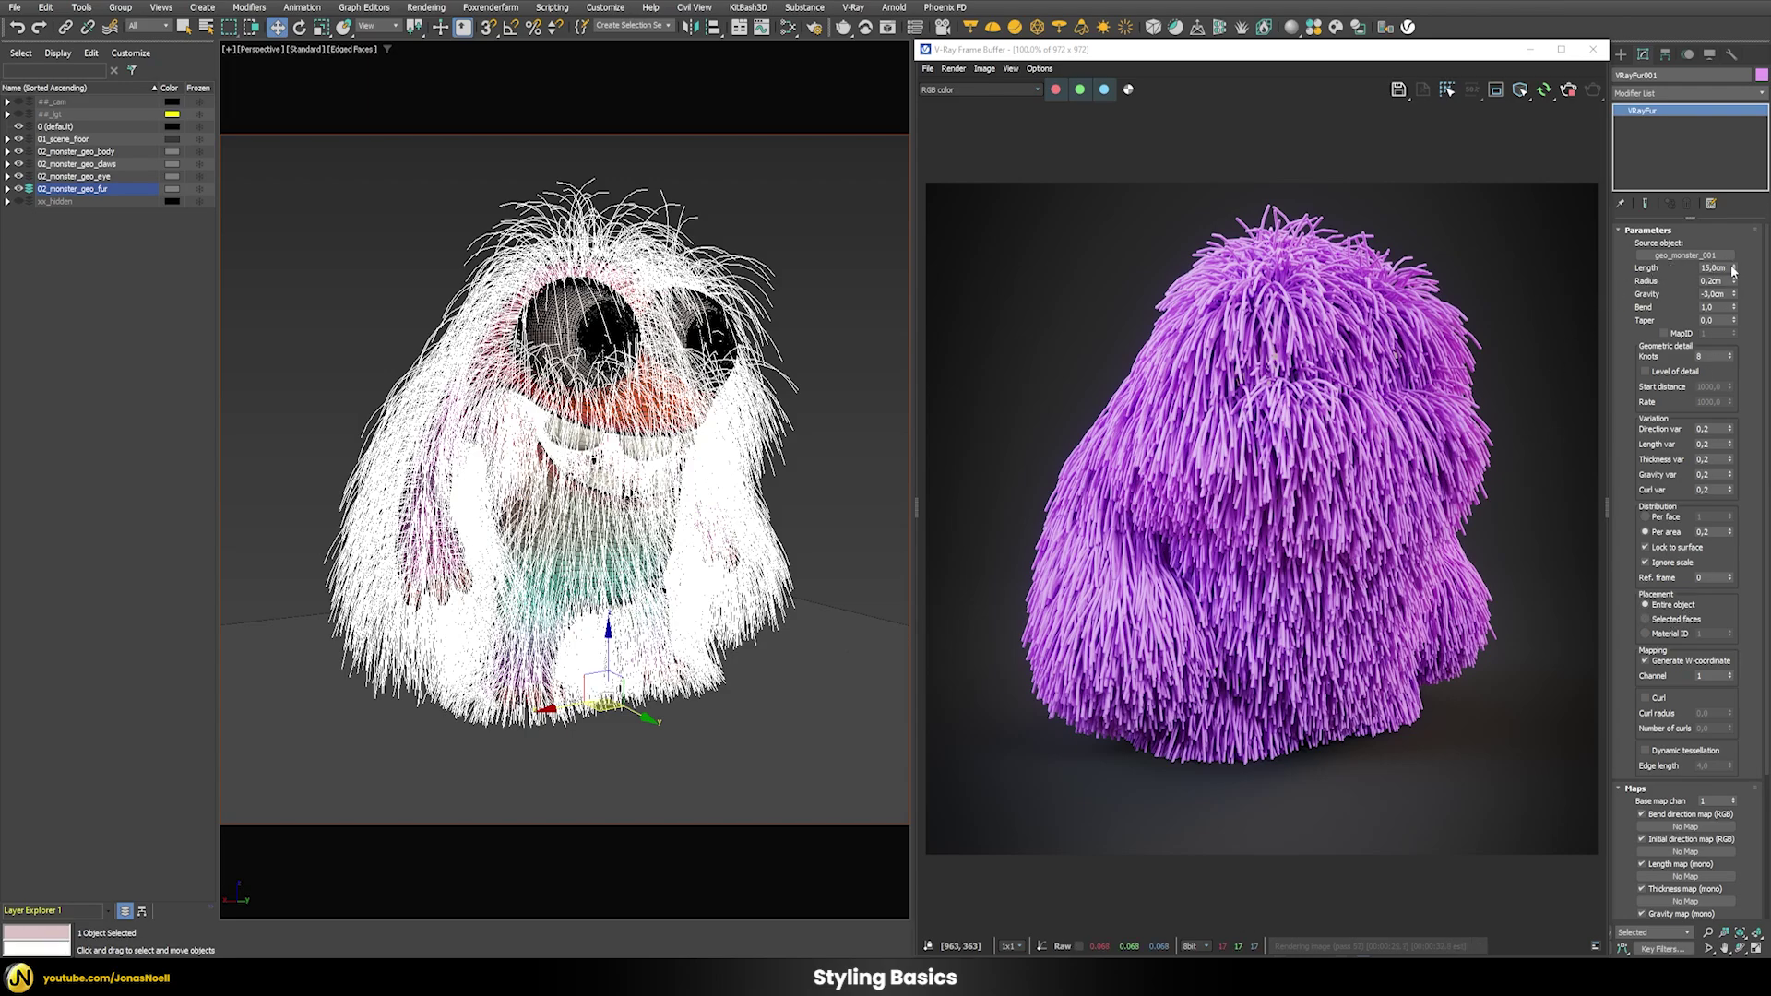
- Shorten the fur by setting its length to 6 cm
left_click_drag(1734, 266, 1732, 311)
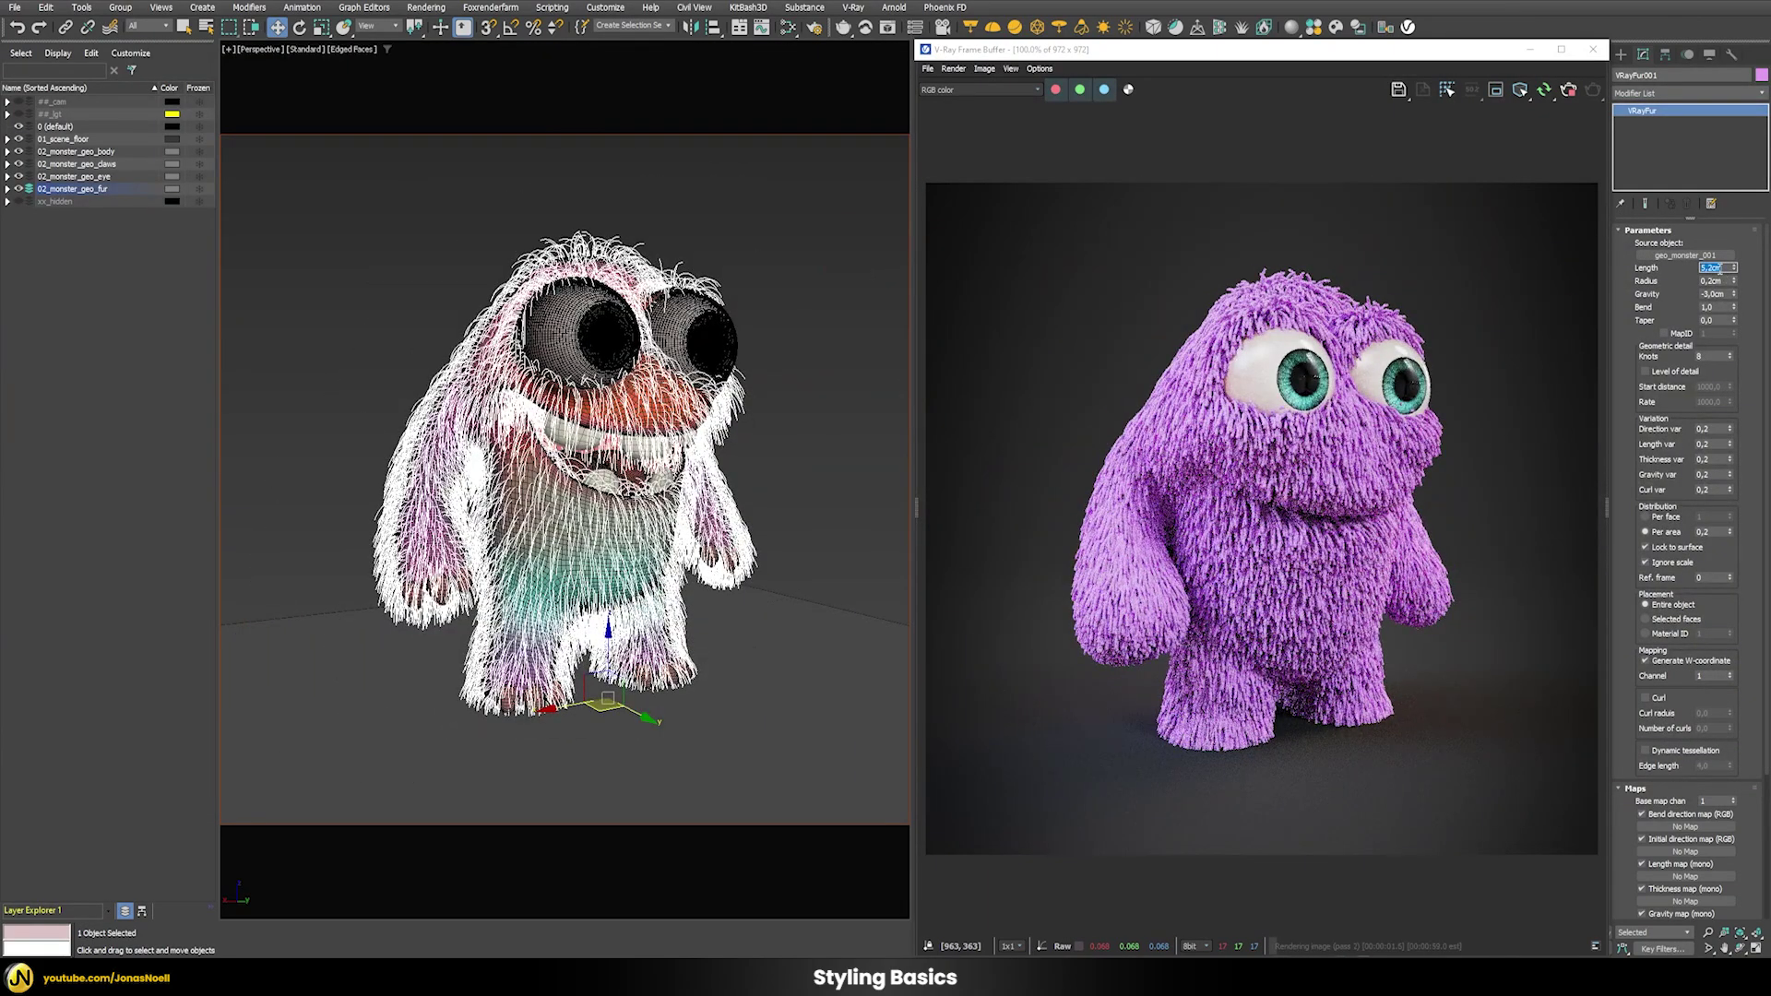
double_click(1714, 267)
type("5")
key("Return")
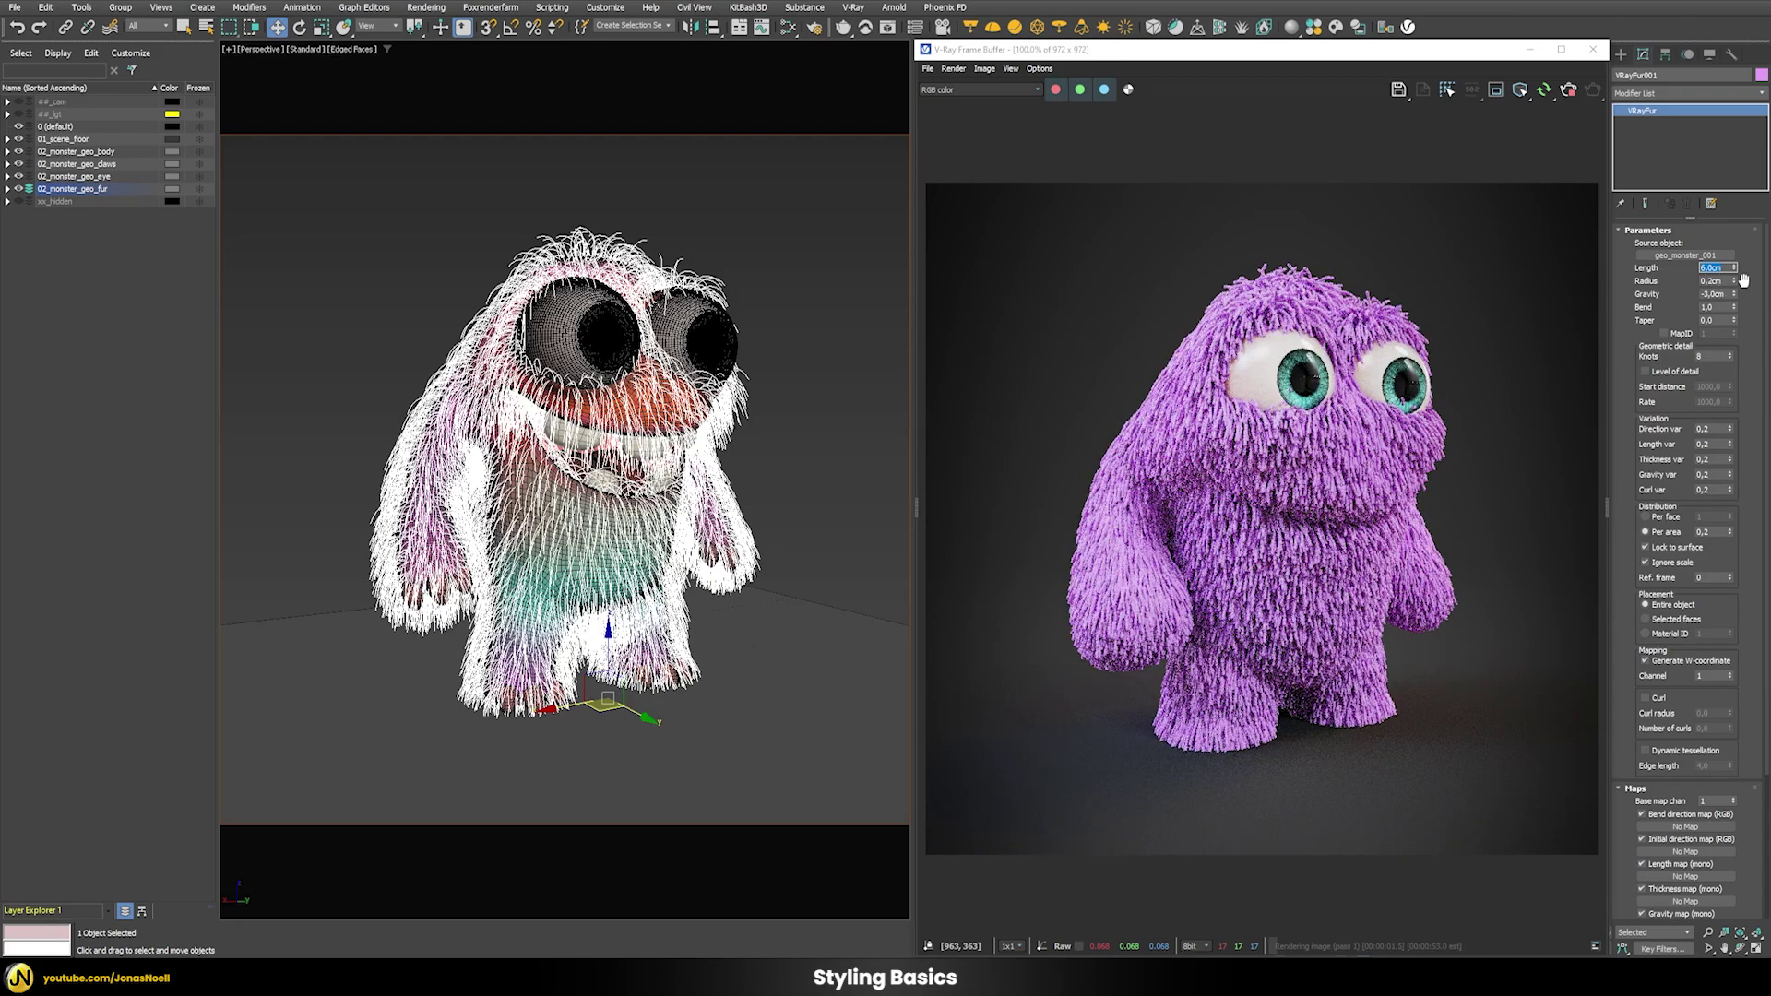
- Try a much larger strand radius on the fur, and set the radius back to 0.2 cm
left_click_drag(1734, 282, 1735, 249)
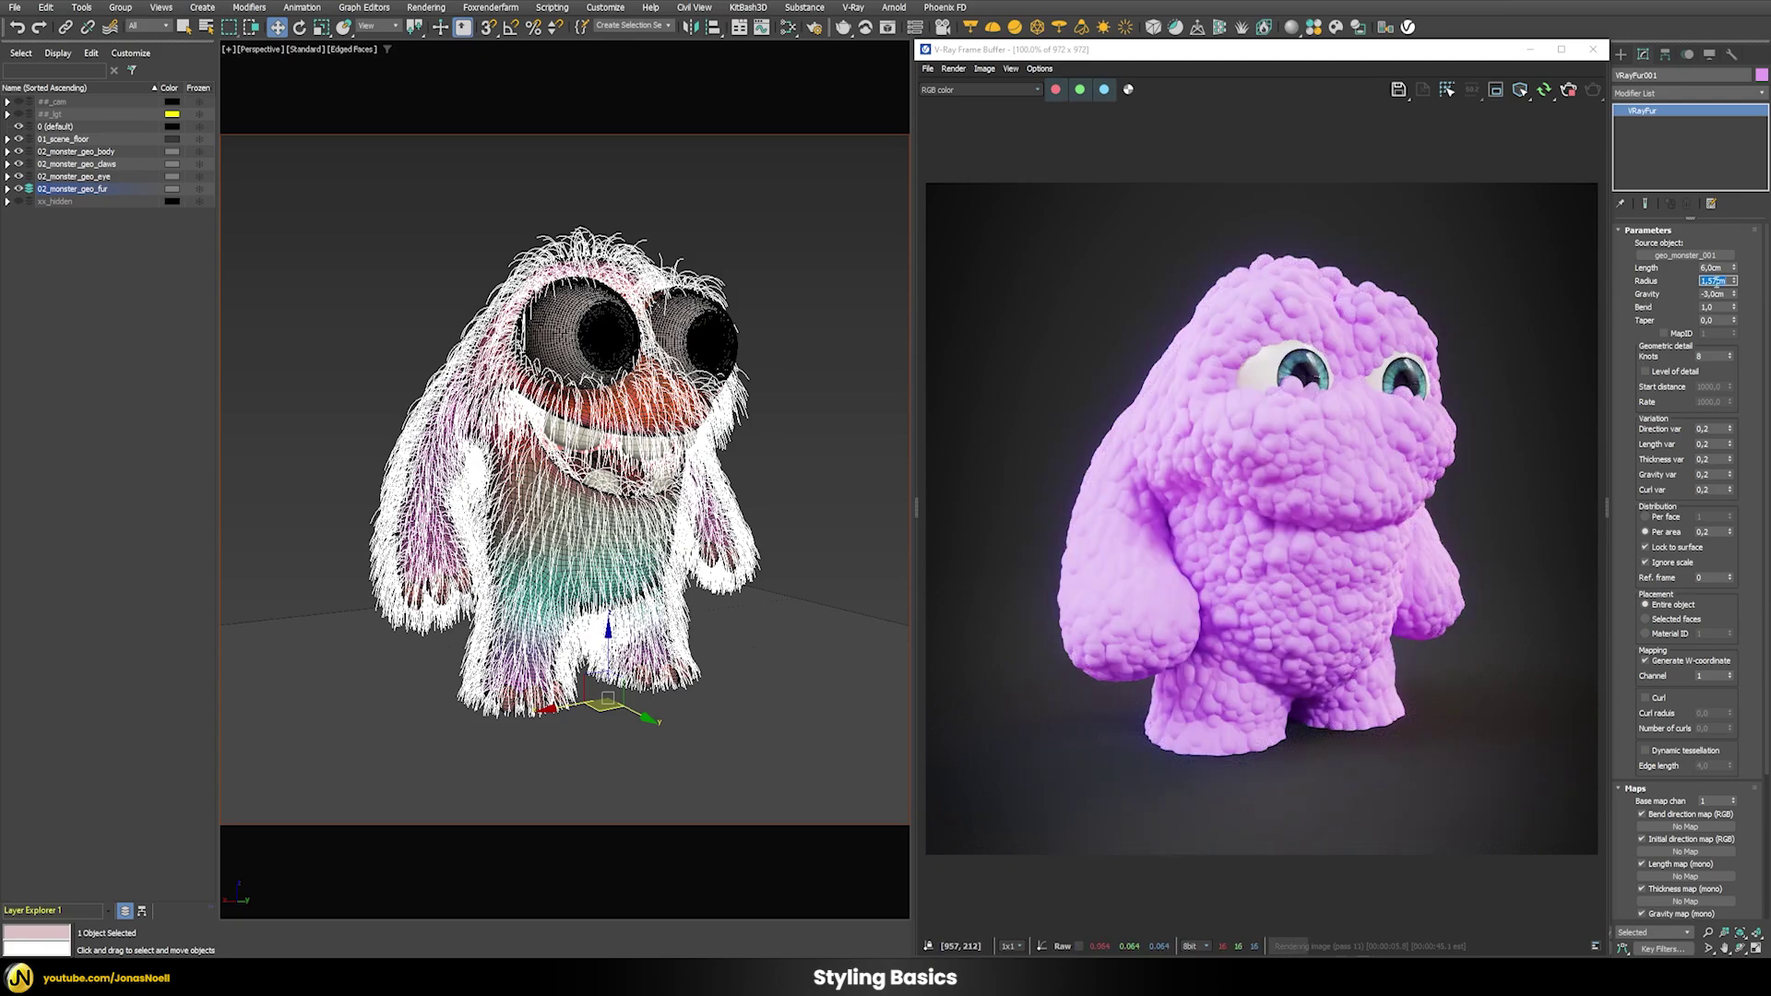
type("0,2")
key("Return")
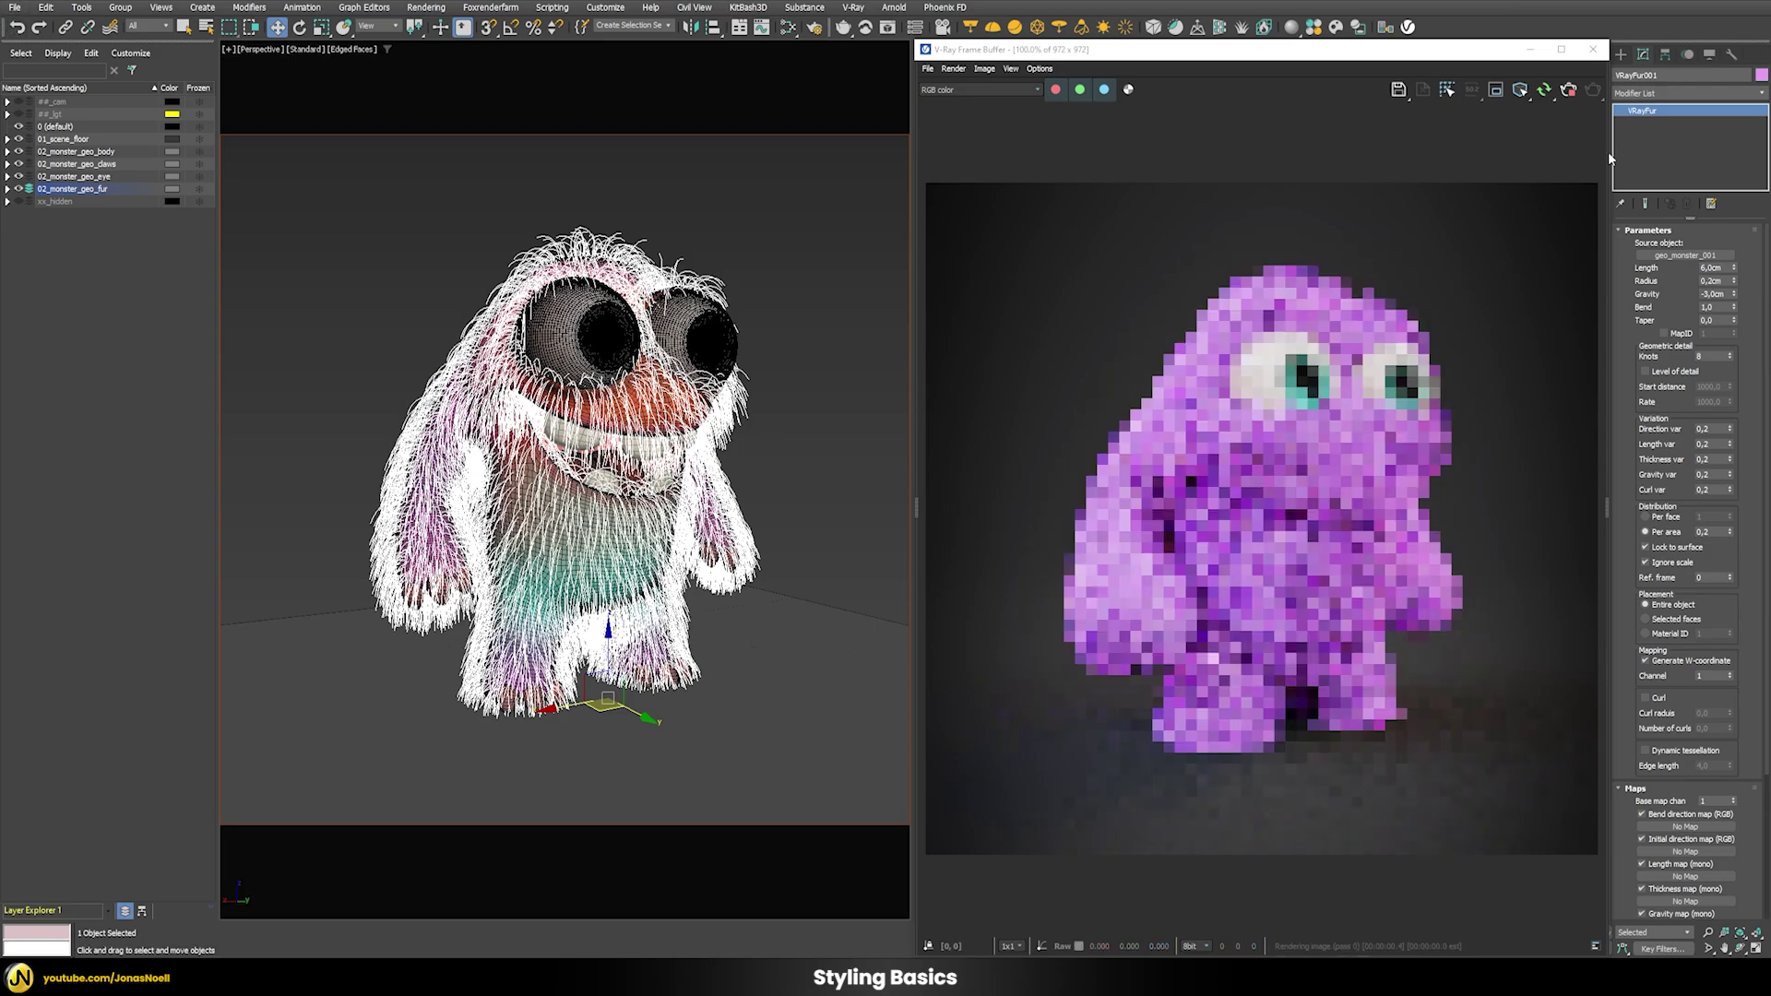
- Set the fur's gravity to -2 cm
mouse_move(1733, 294)
left_mouse_down()
mouse_move(1733, 229)
mouse_move(1722, 297)
left_mouse_up()
double_click(1723, 295)
type("-2")
key("Return")
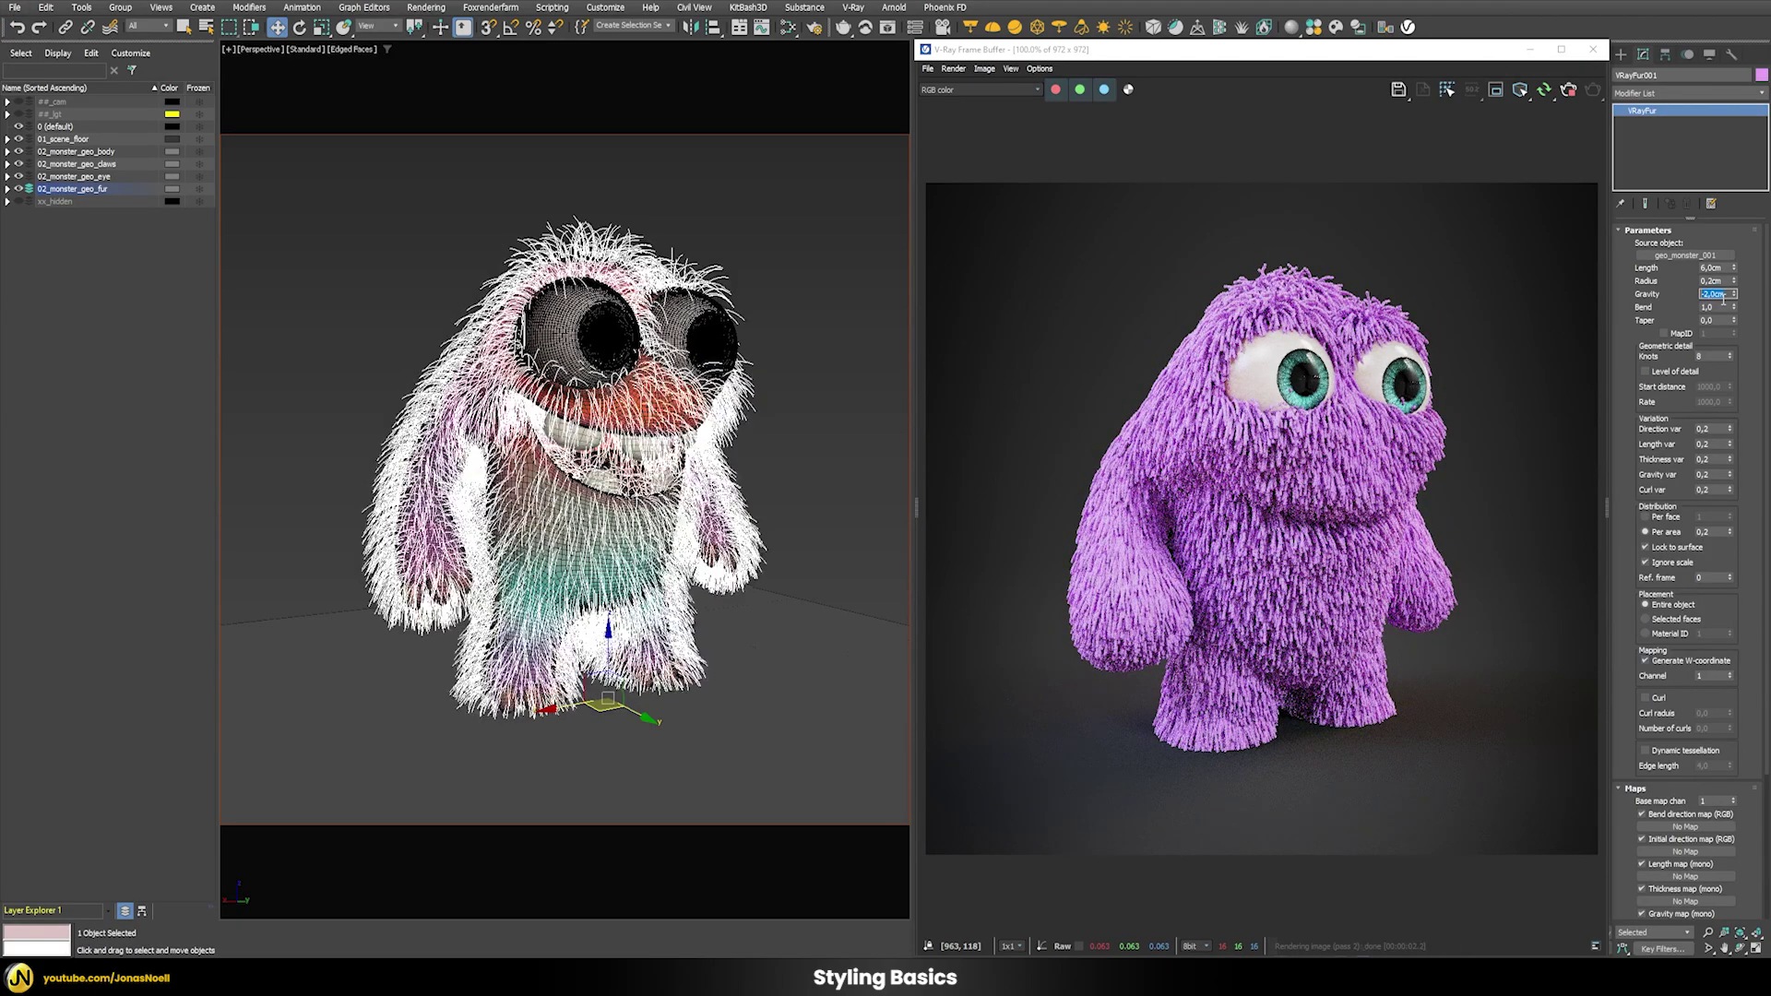
- Try a bend of 0 on the fur strands, and set the bend back to 1
left_click_drag(1735, 308, 1718, 421)
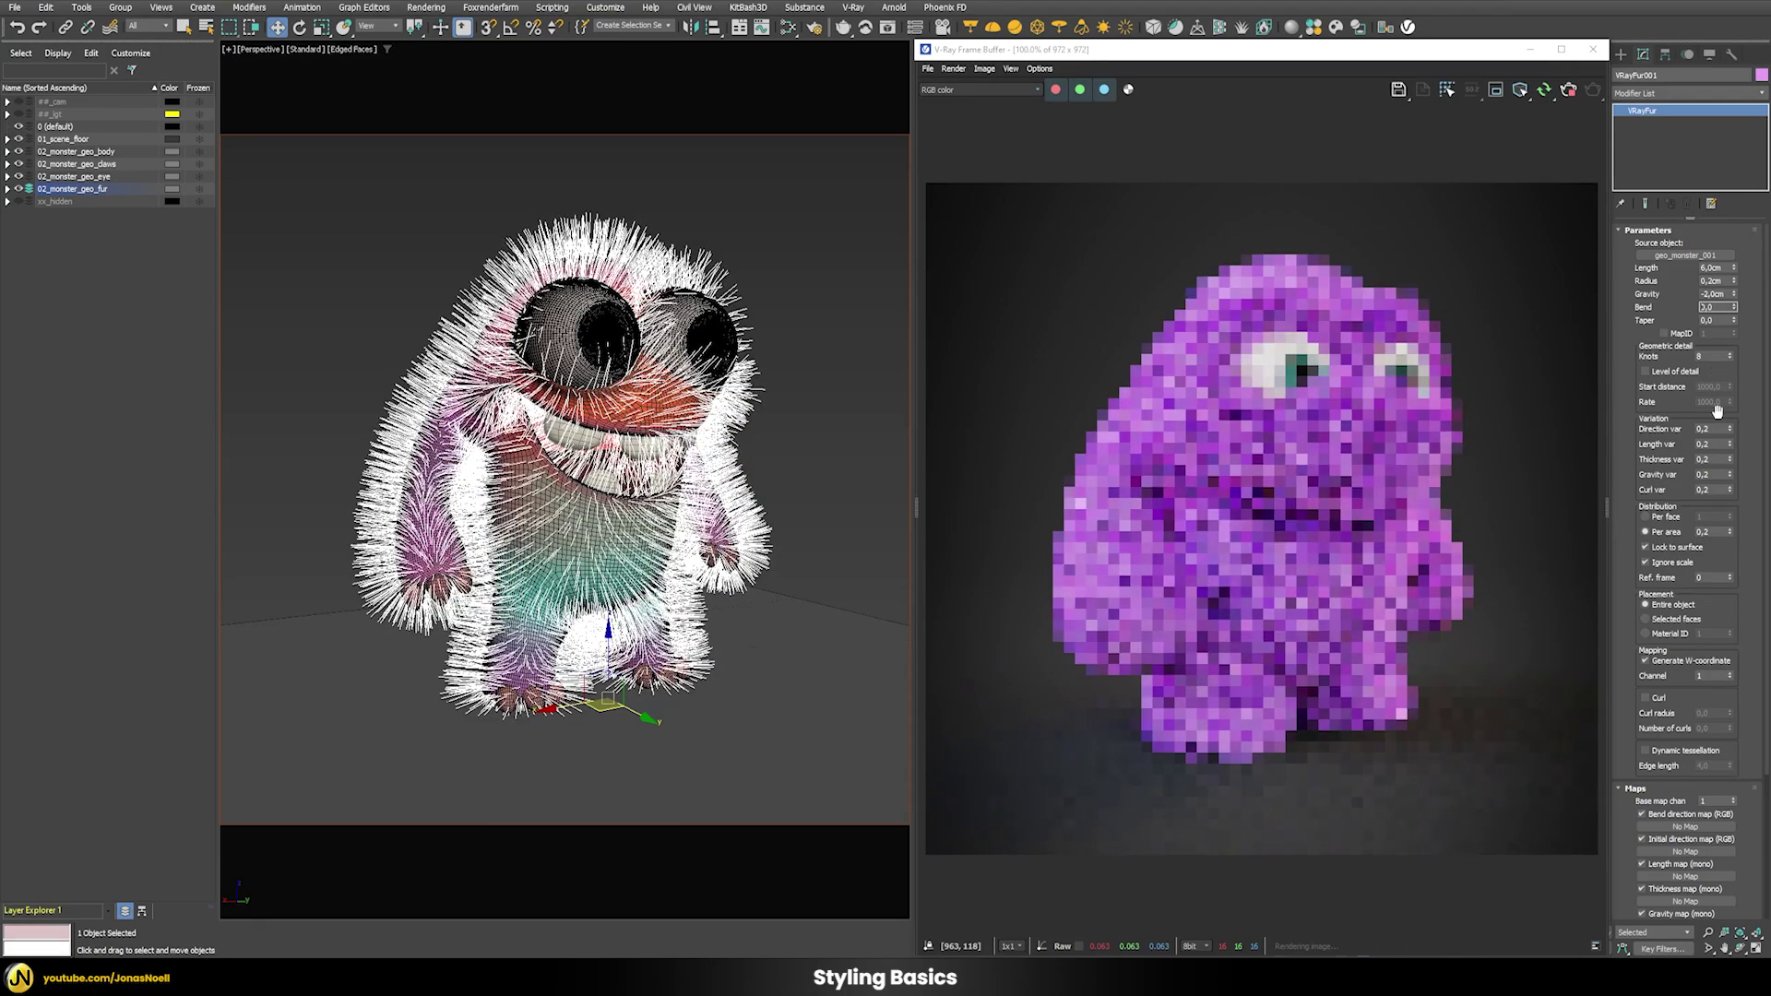
type("1")
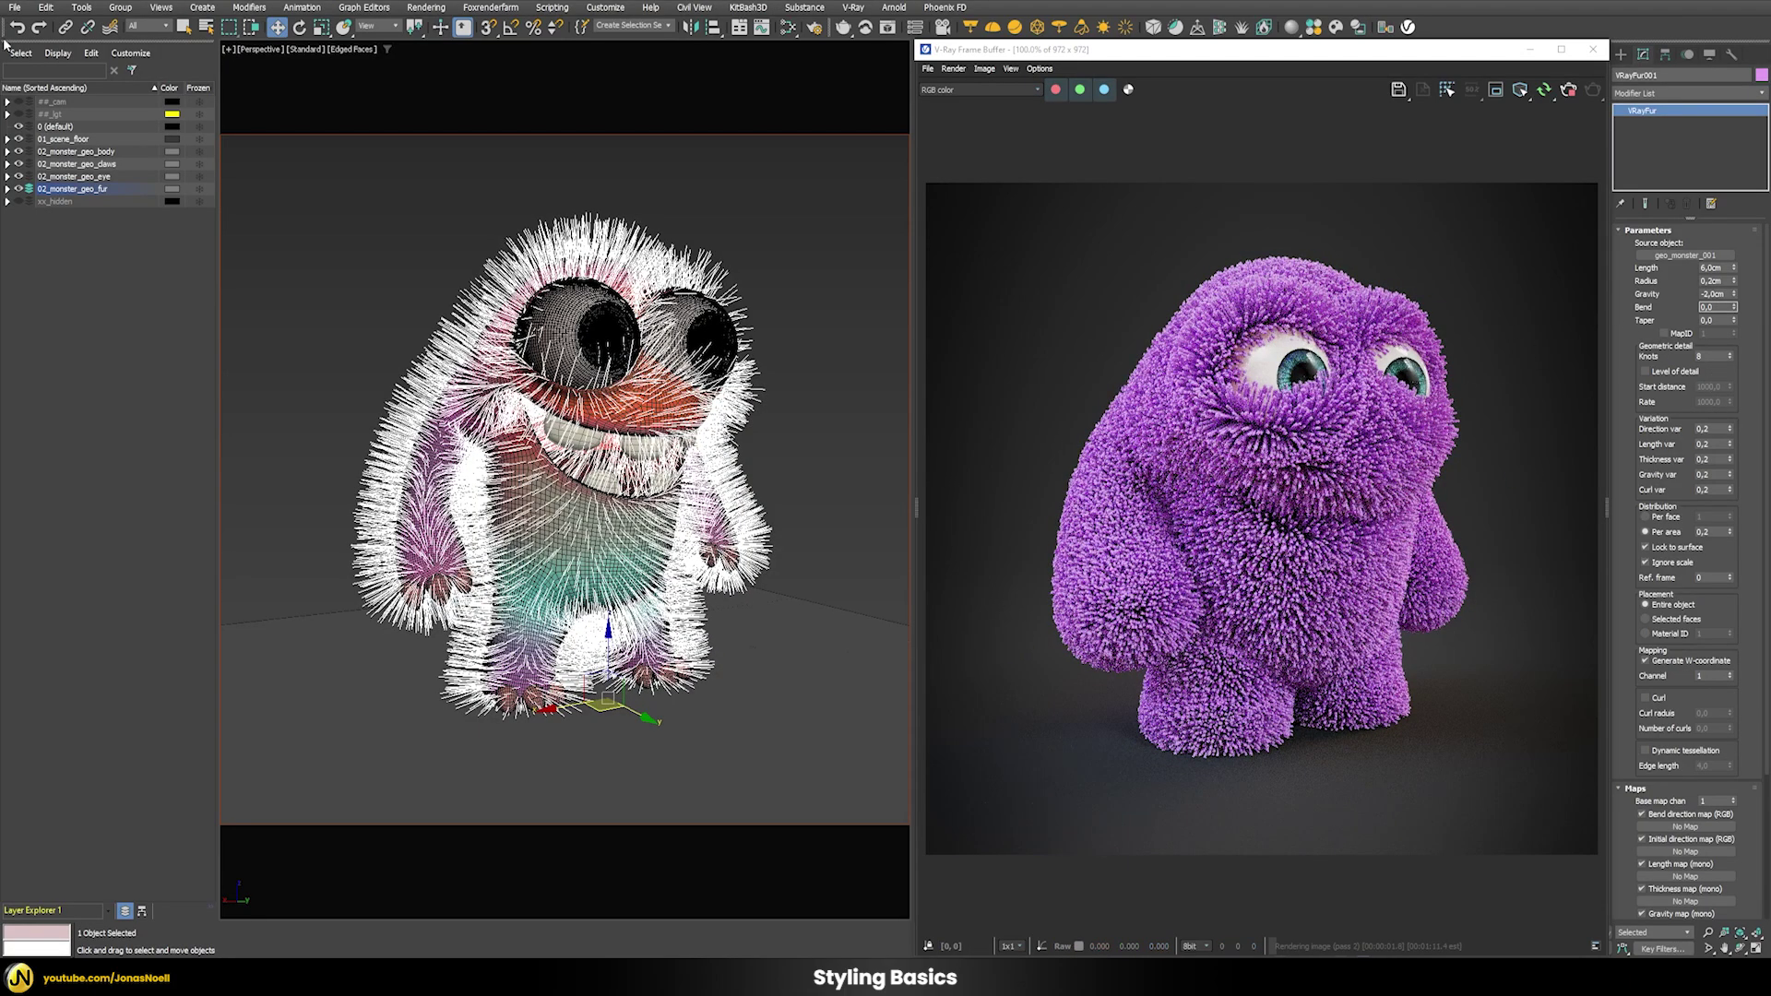
key("Return")
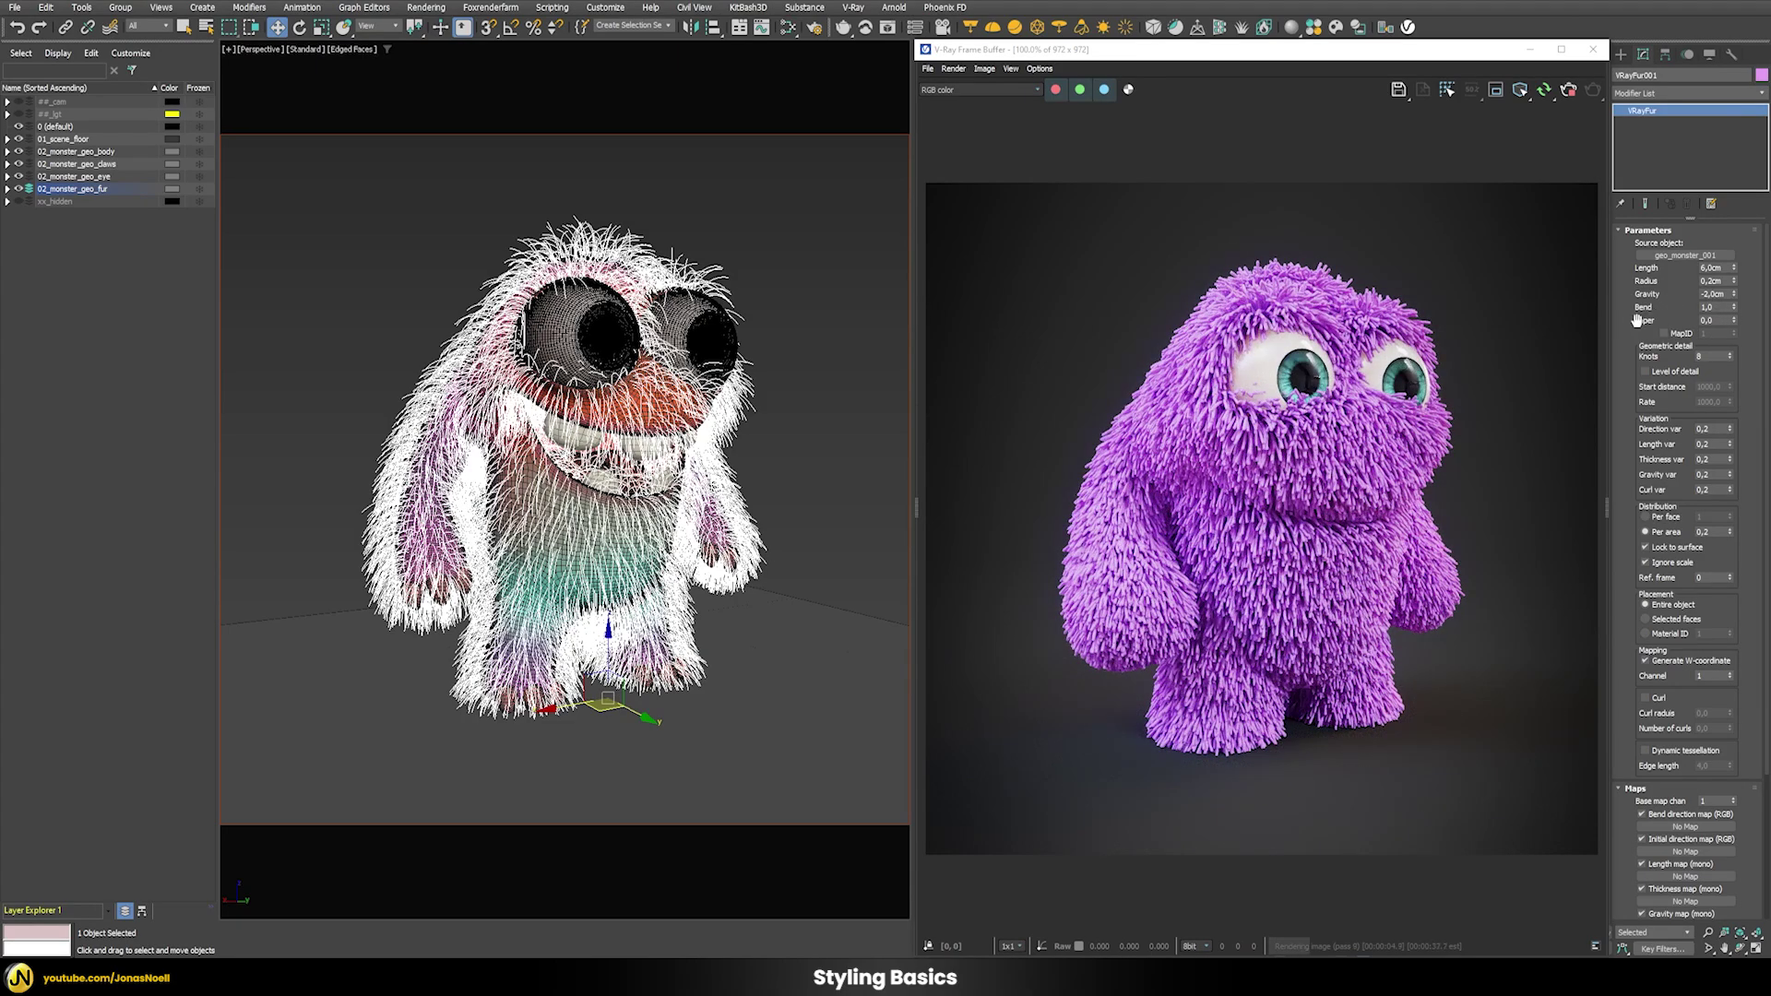
- Set the fur's taper to 1 so the strands narrow to thin tips, checking the result in the render
scroll(1324, 262, "up", 2)
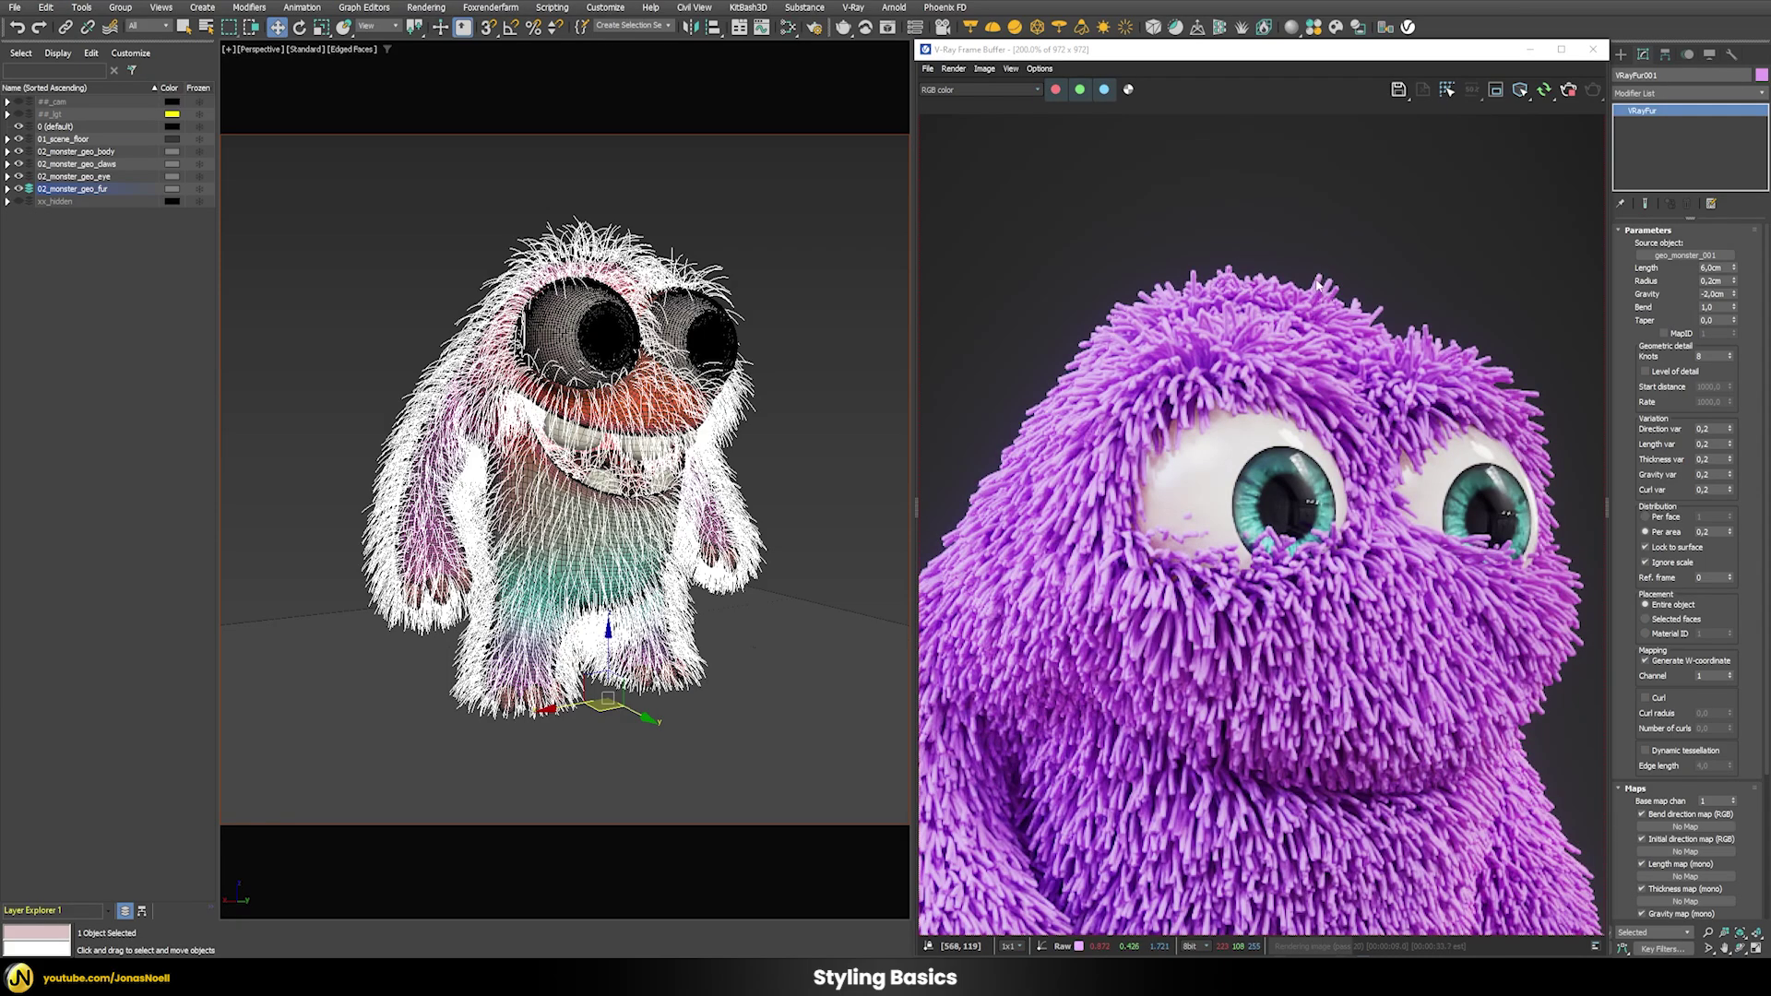
left_click_drag(1734, 323, 1732, 277)
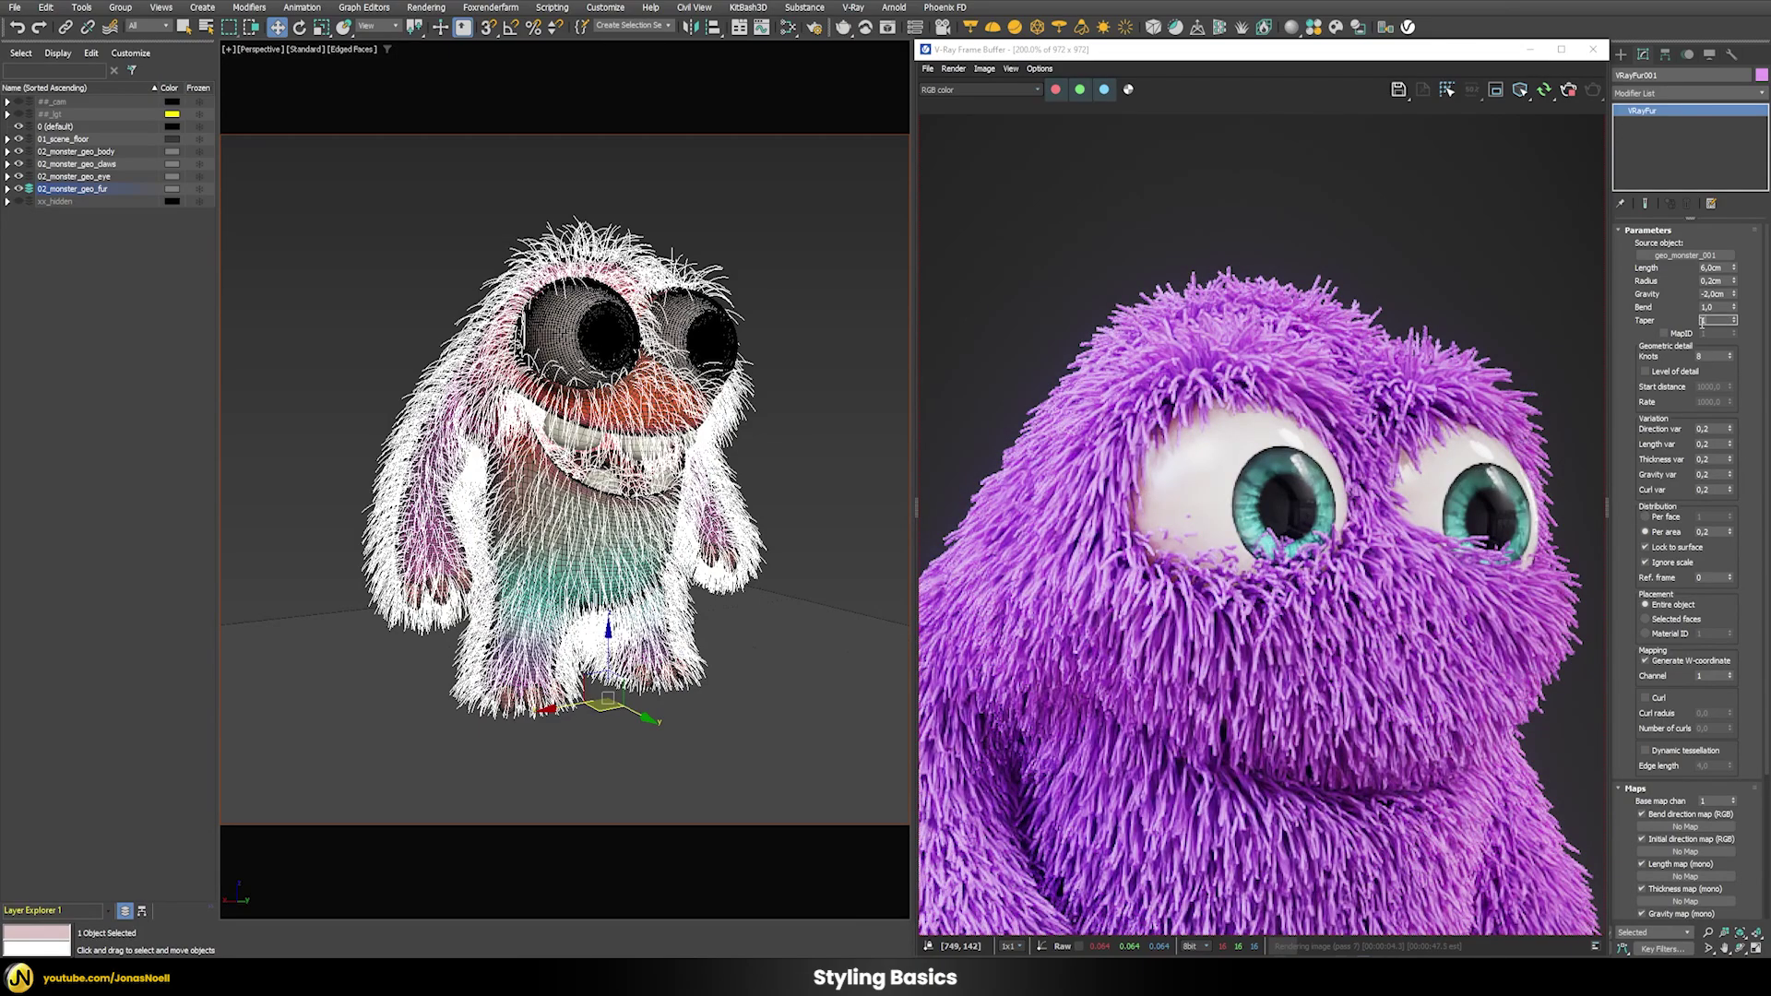
type("1")
key("Return")
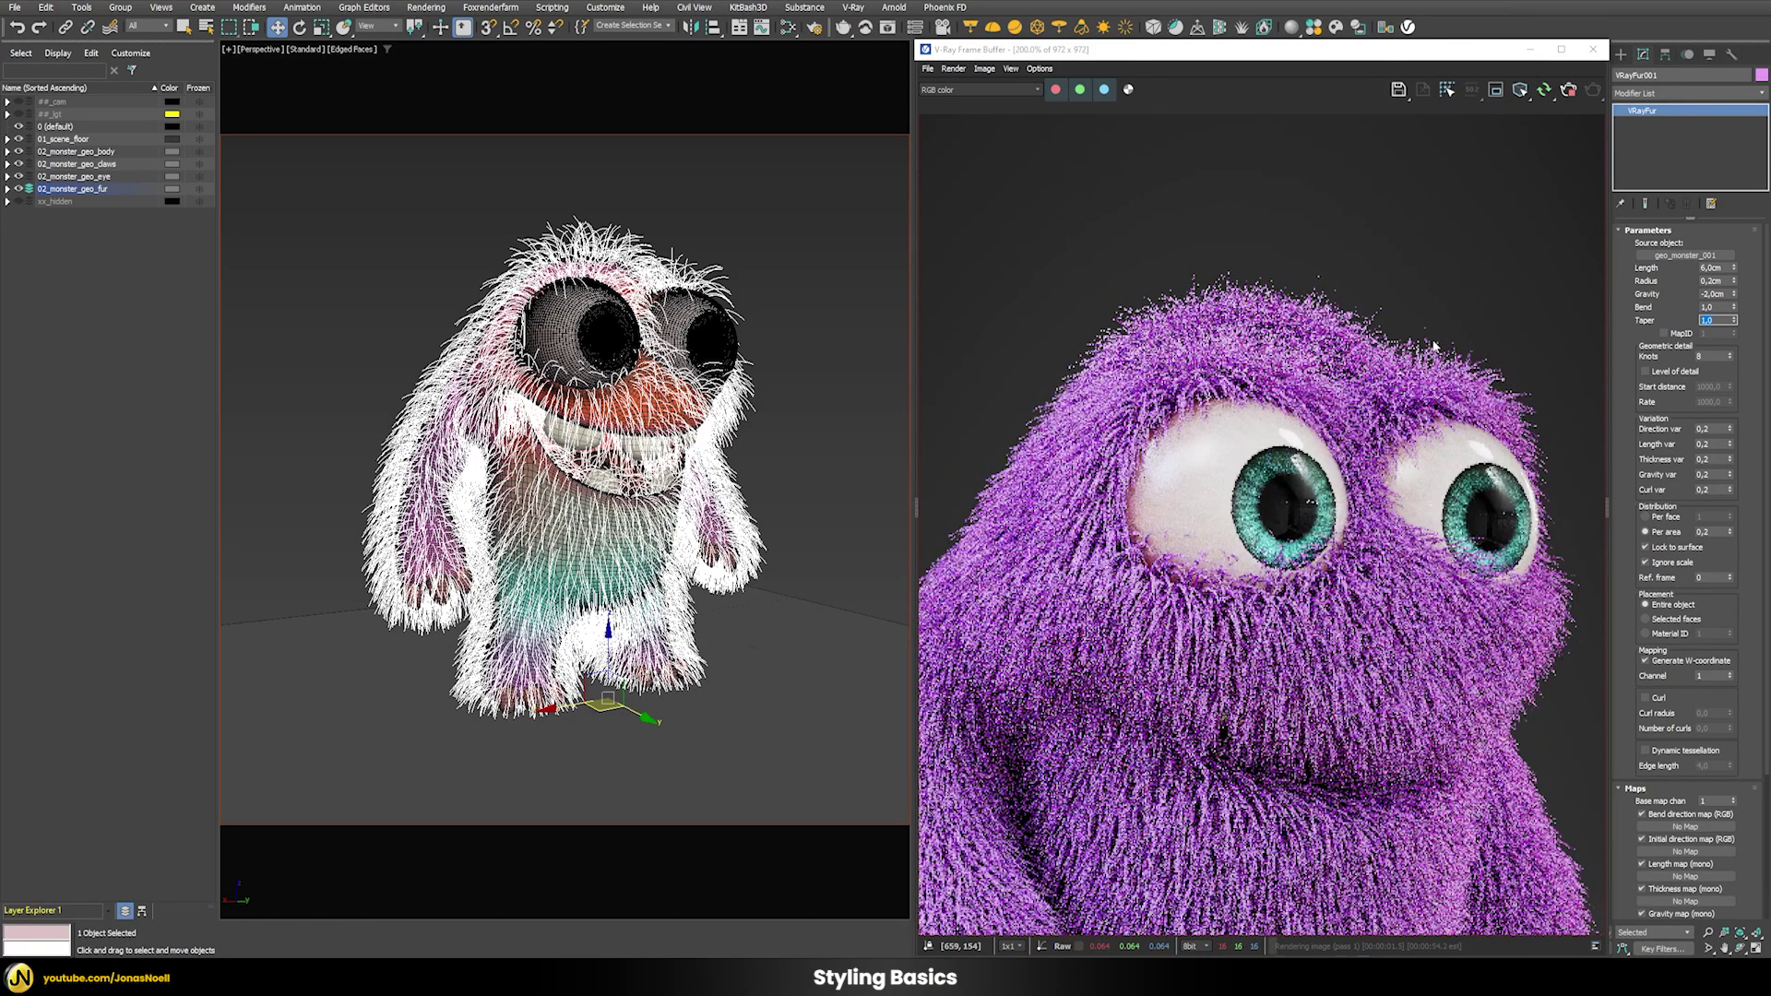
scroll(1434, 346, "down", 2)
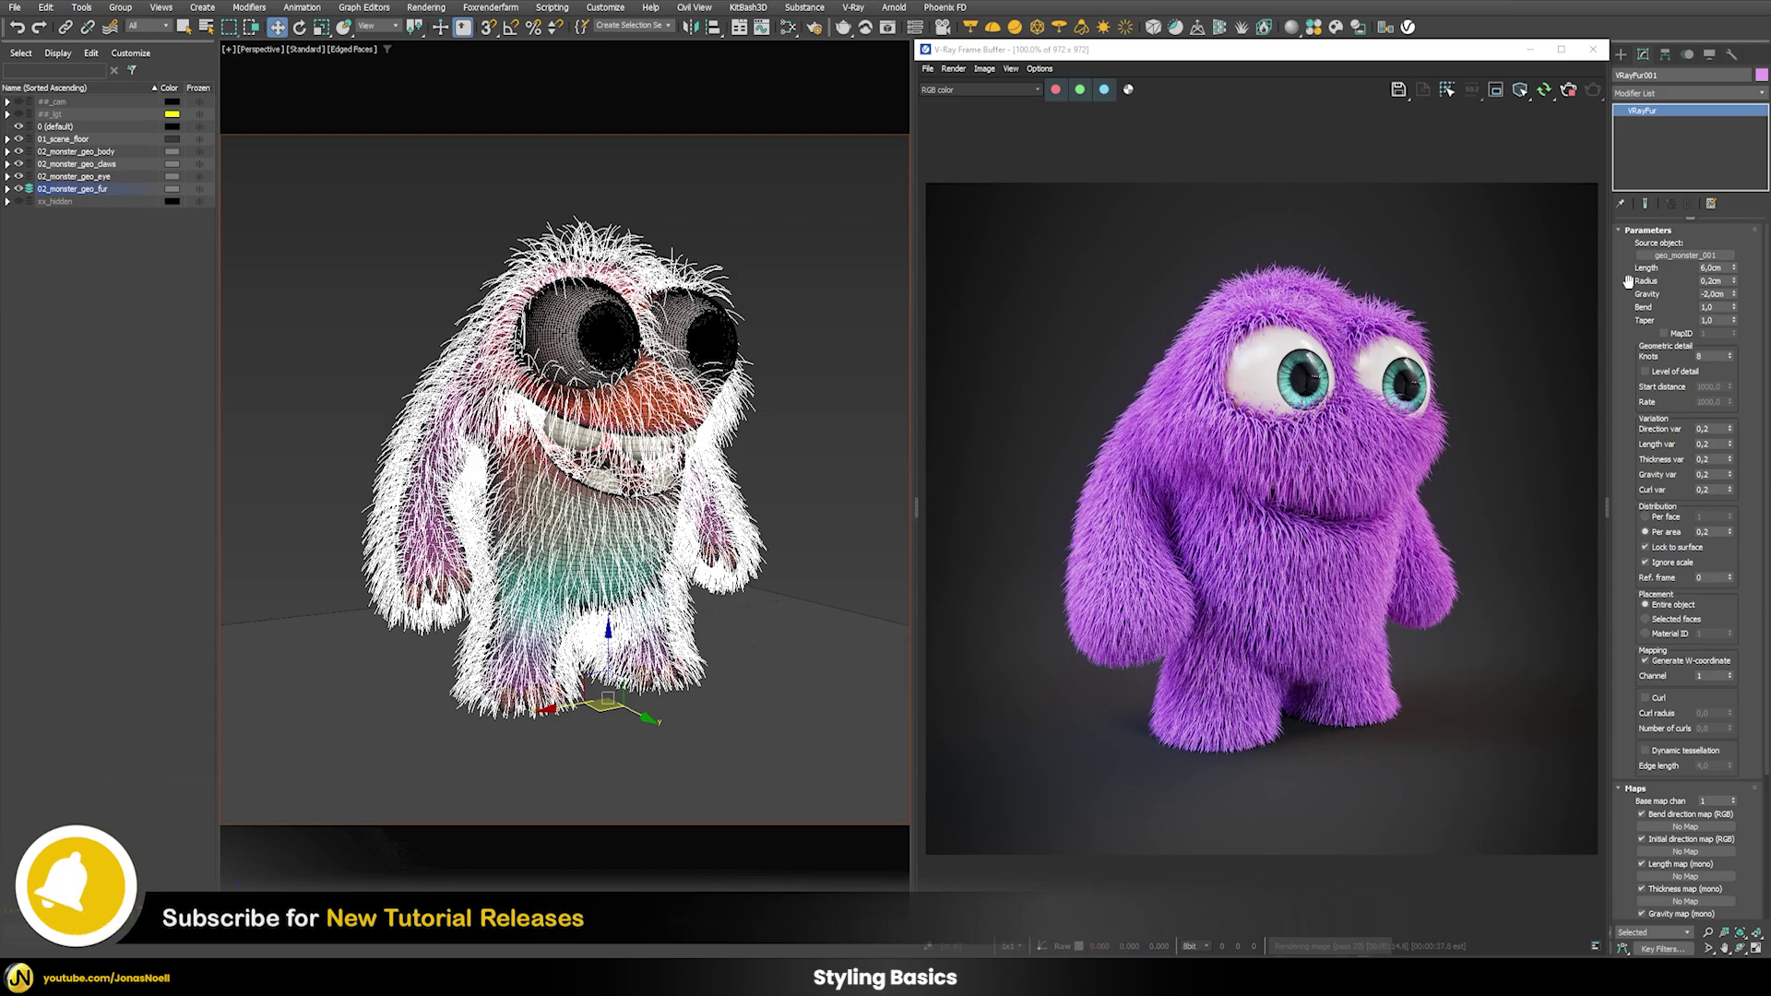
- Lengthen the fur to 20 cm to test the strand bending
double_click(1726, 269)
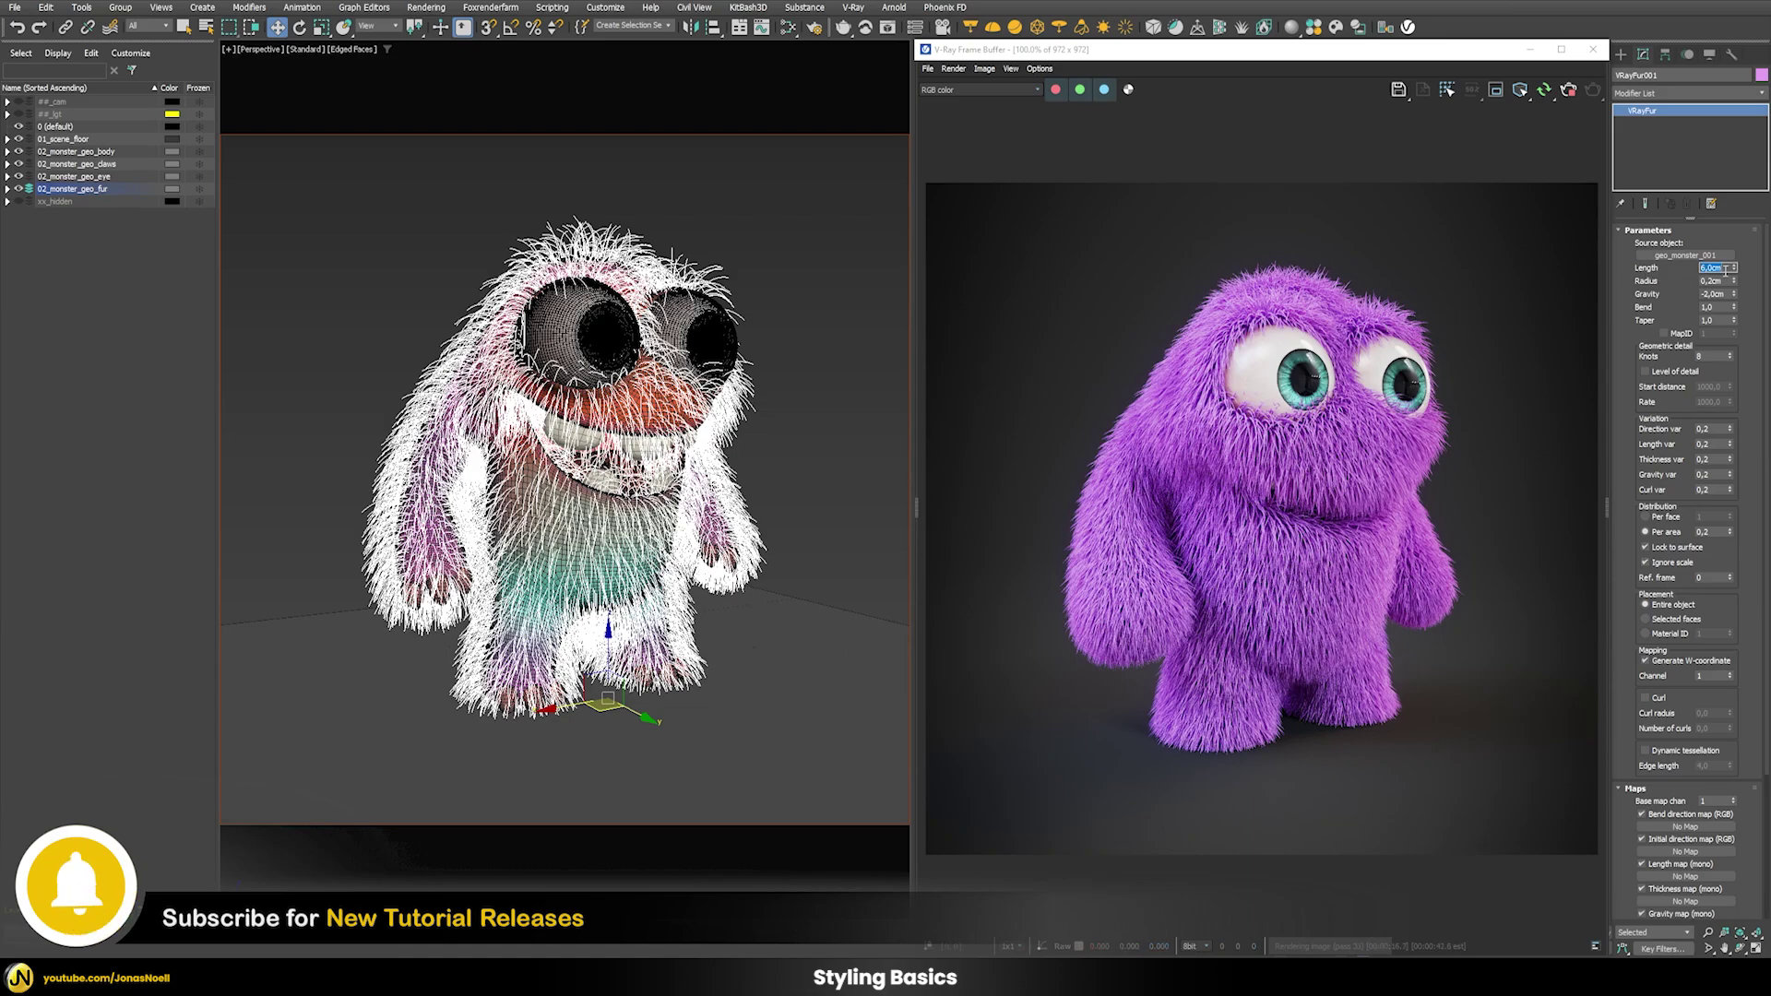
type("20")
key("Return")
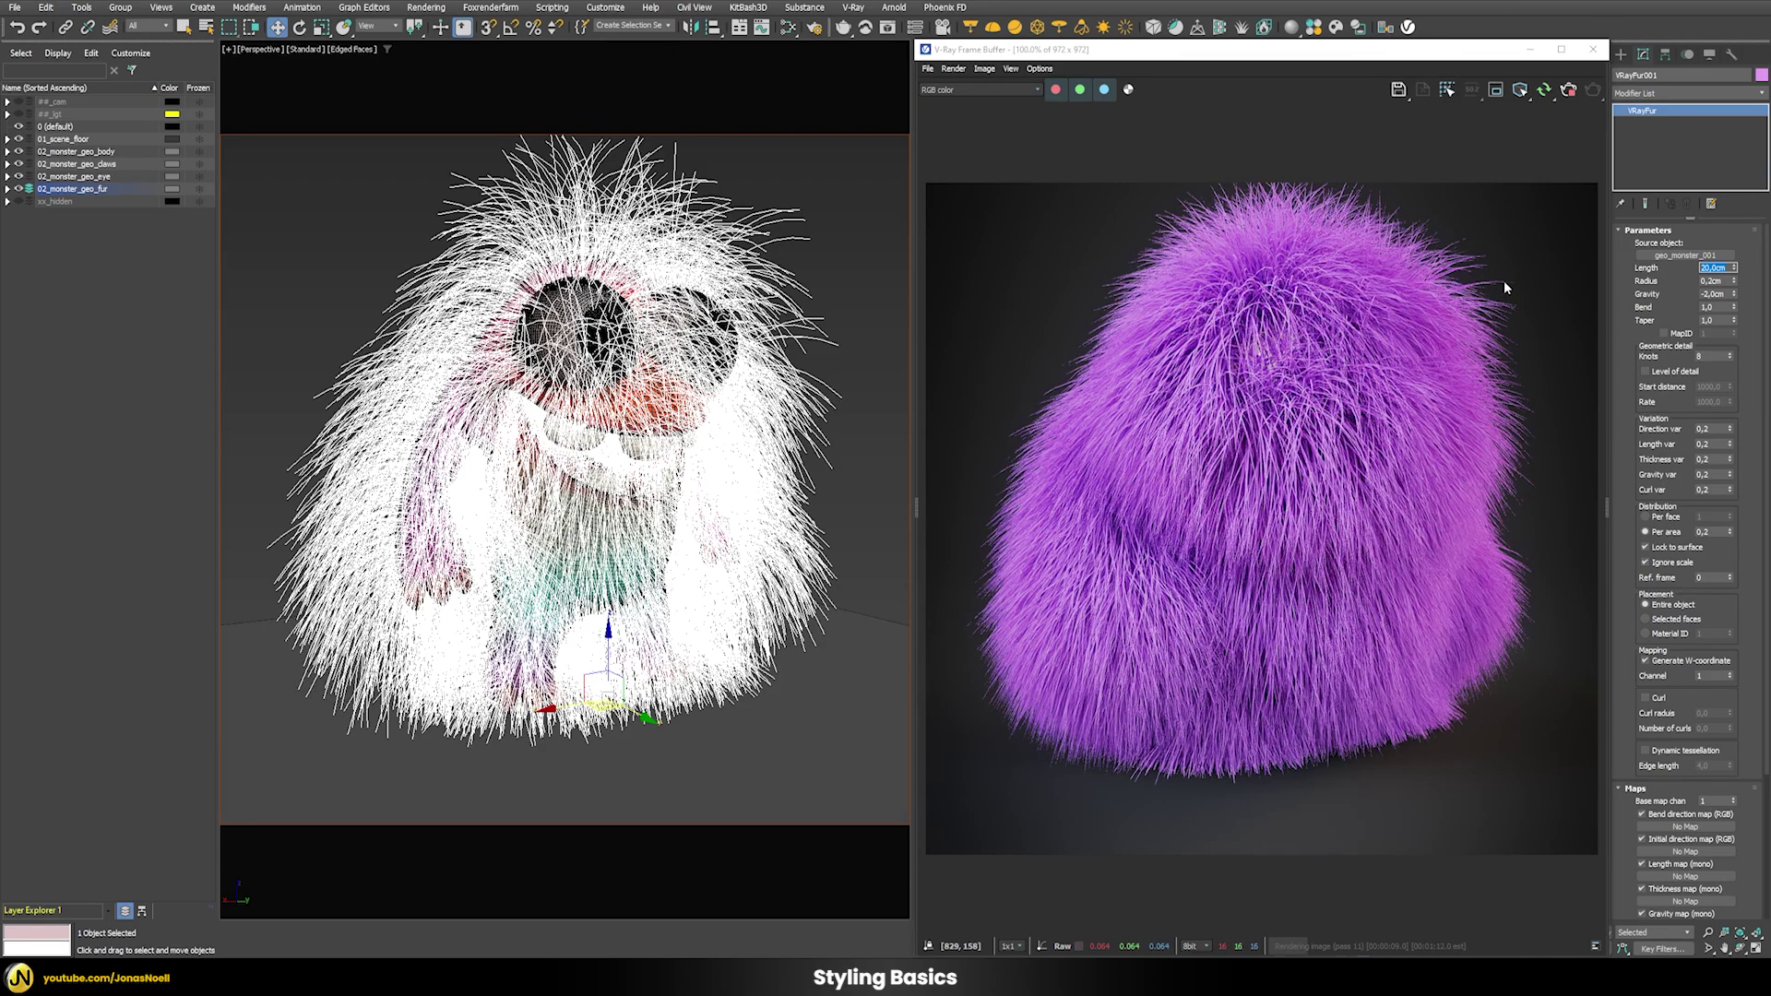
- Try only 3 knots on the long fur strands, and set the knots back to 8
double_click(1707, 355)
type("3")
key("Return")
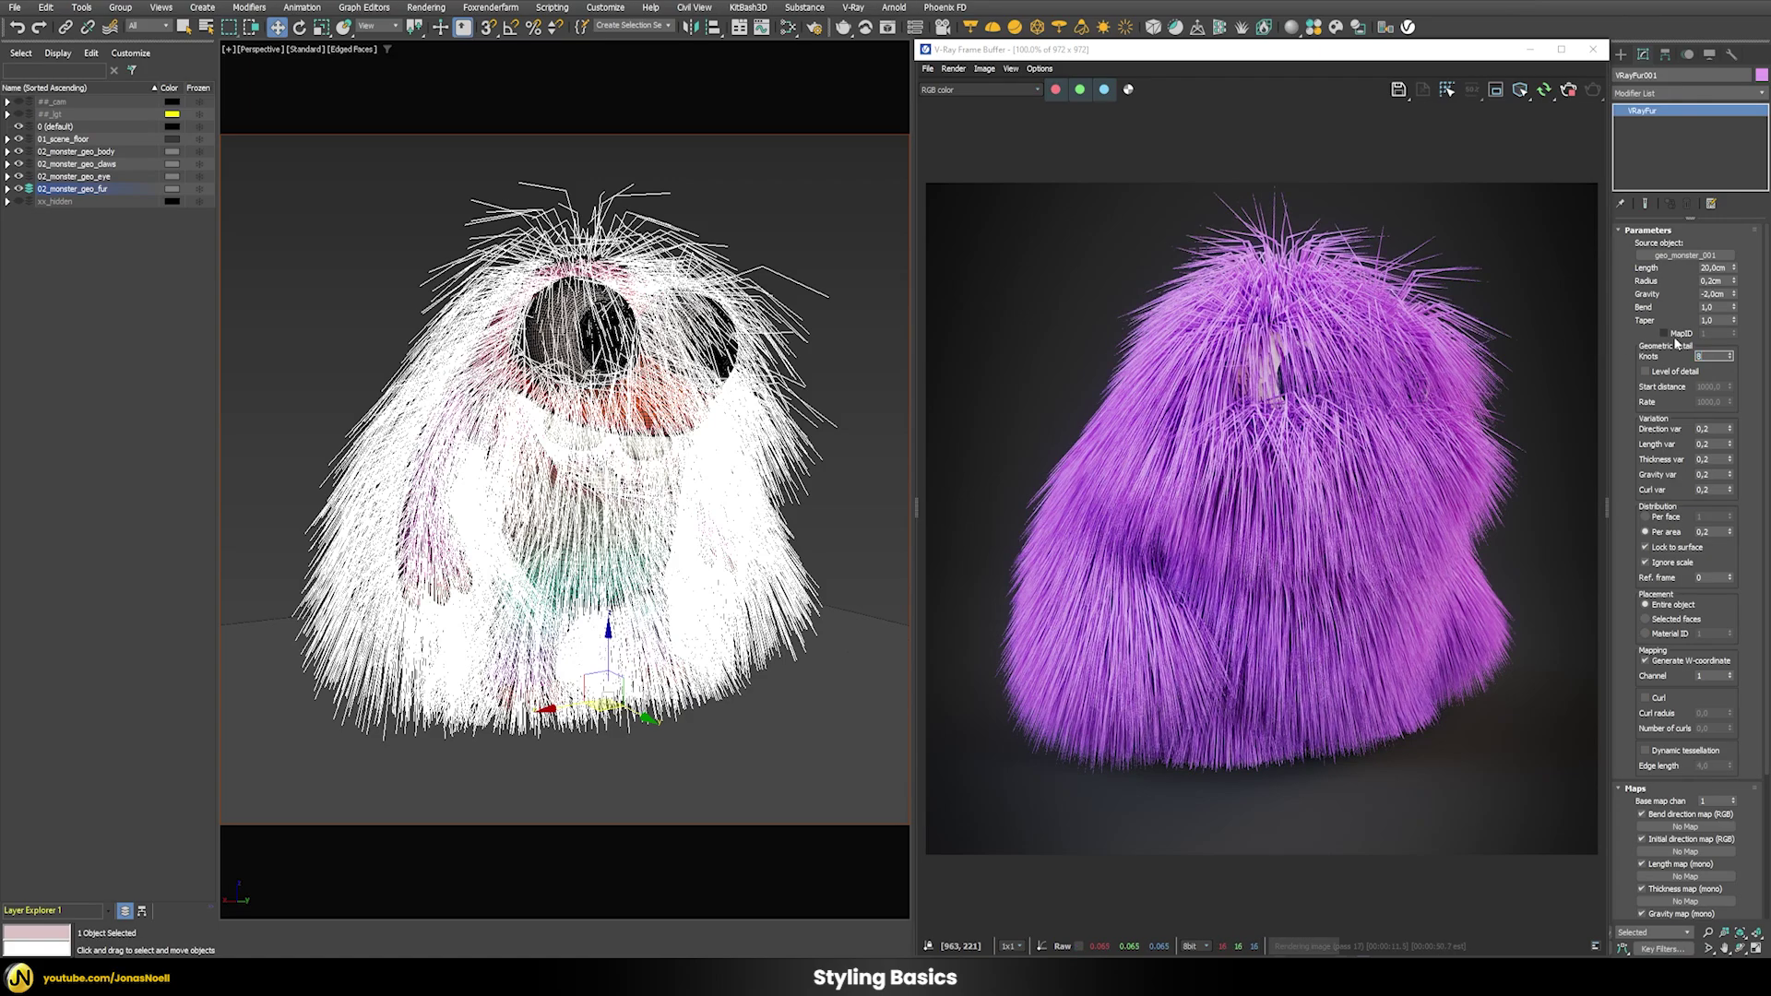
key("Return")
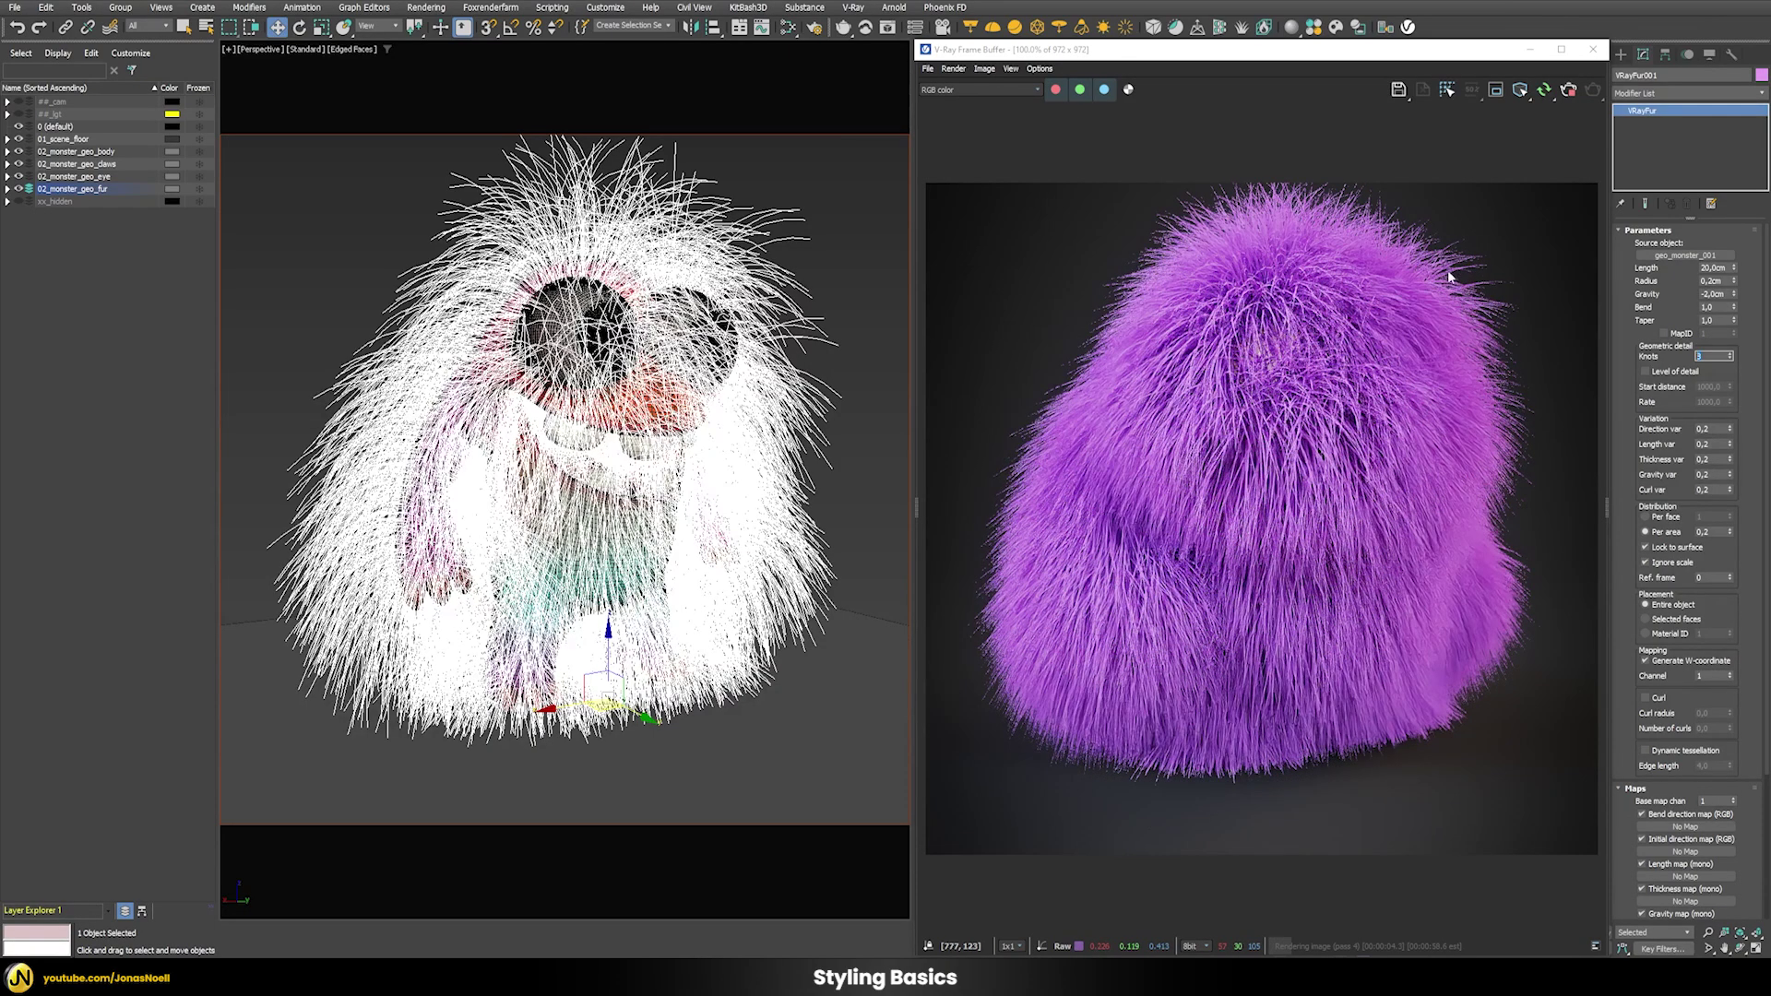
- Set the fur's length back to 6 cm
left_click(1713, 268)
type("5")
key("Return")
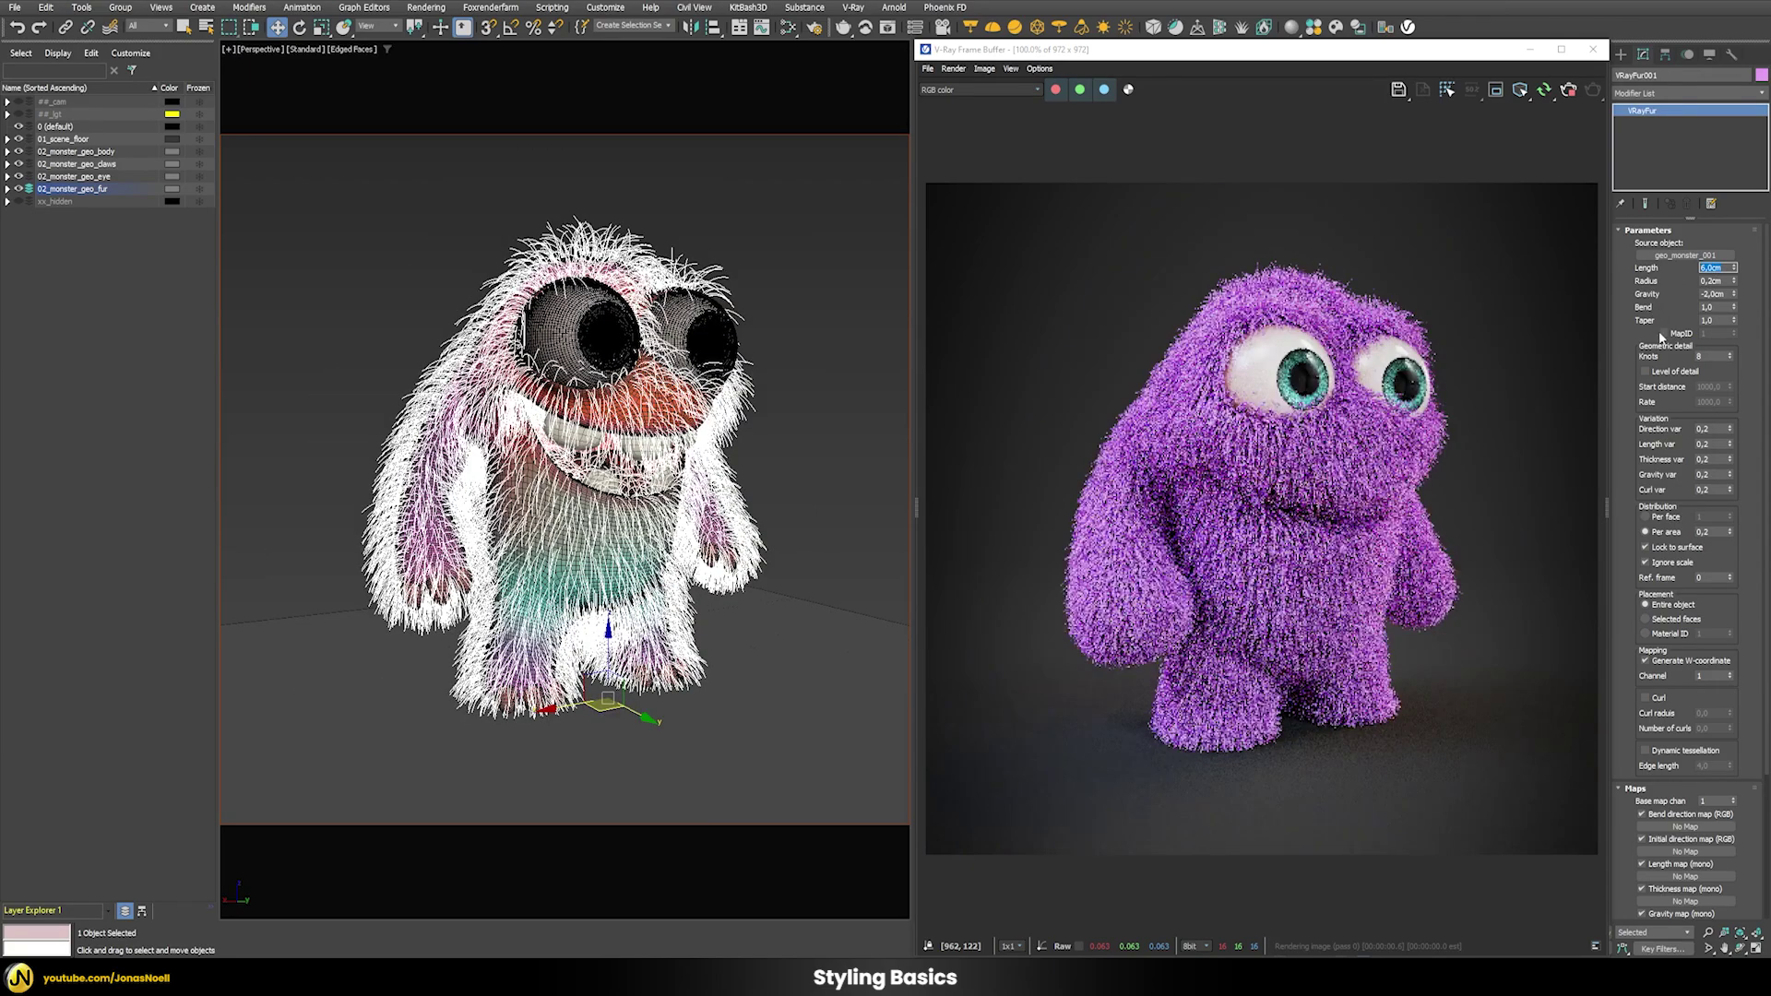
type("6")
- Try a lower number of knots on the short fur, and set the knots back to 8
left_click(1701, 357)
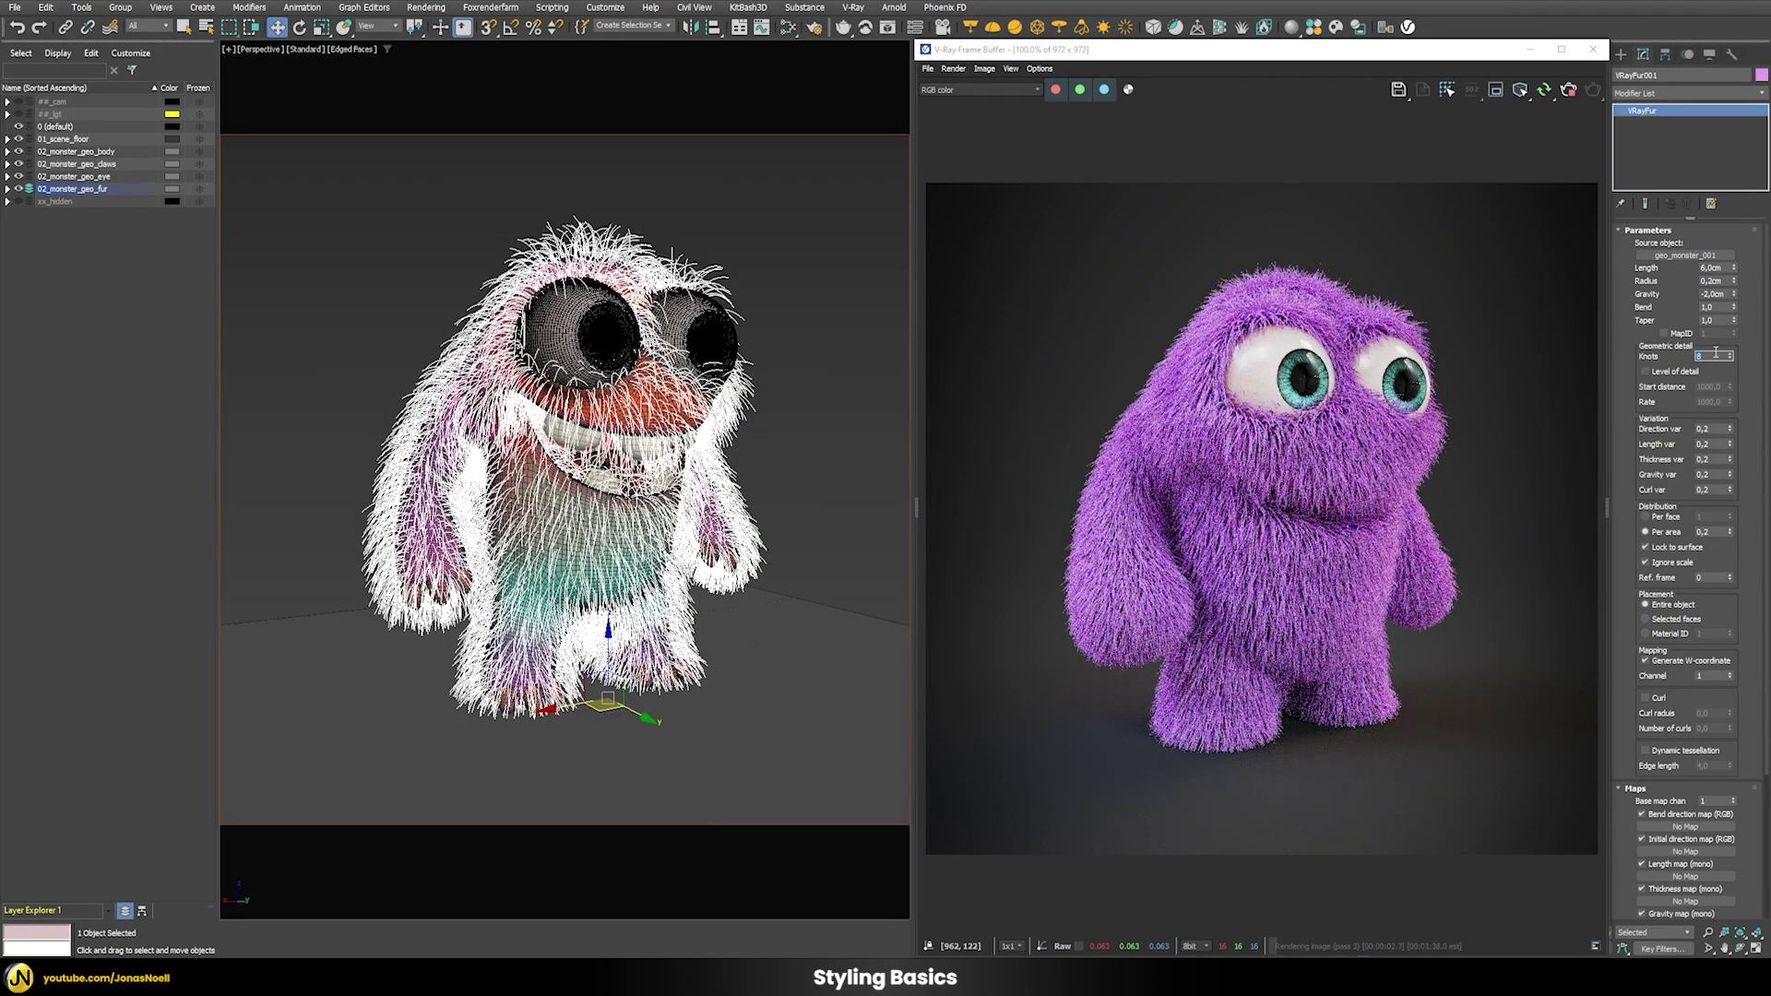
type("4")
key("Return")
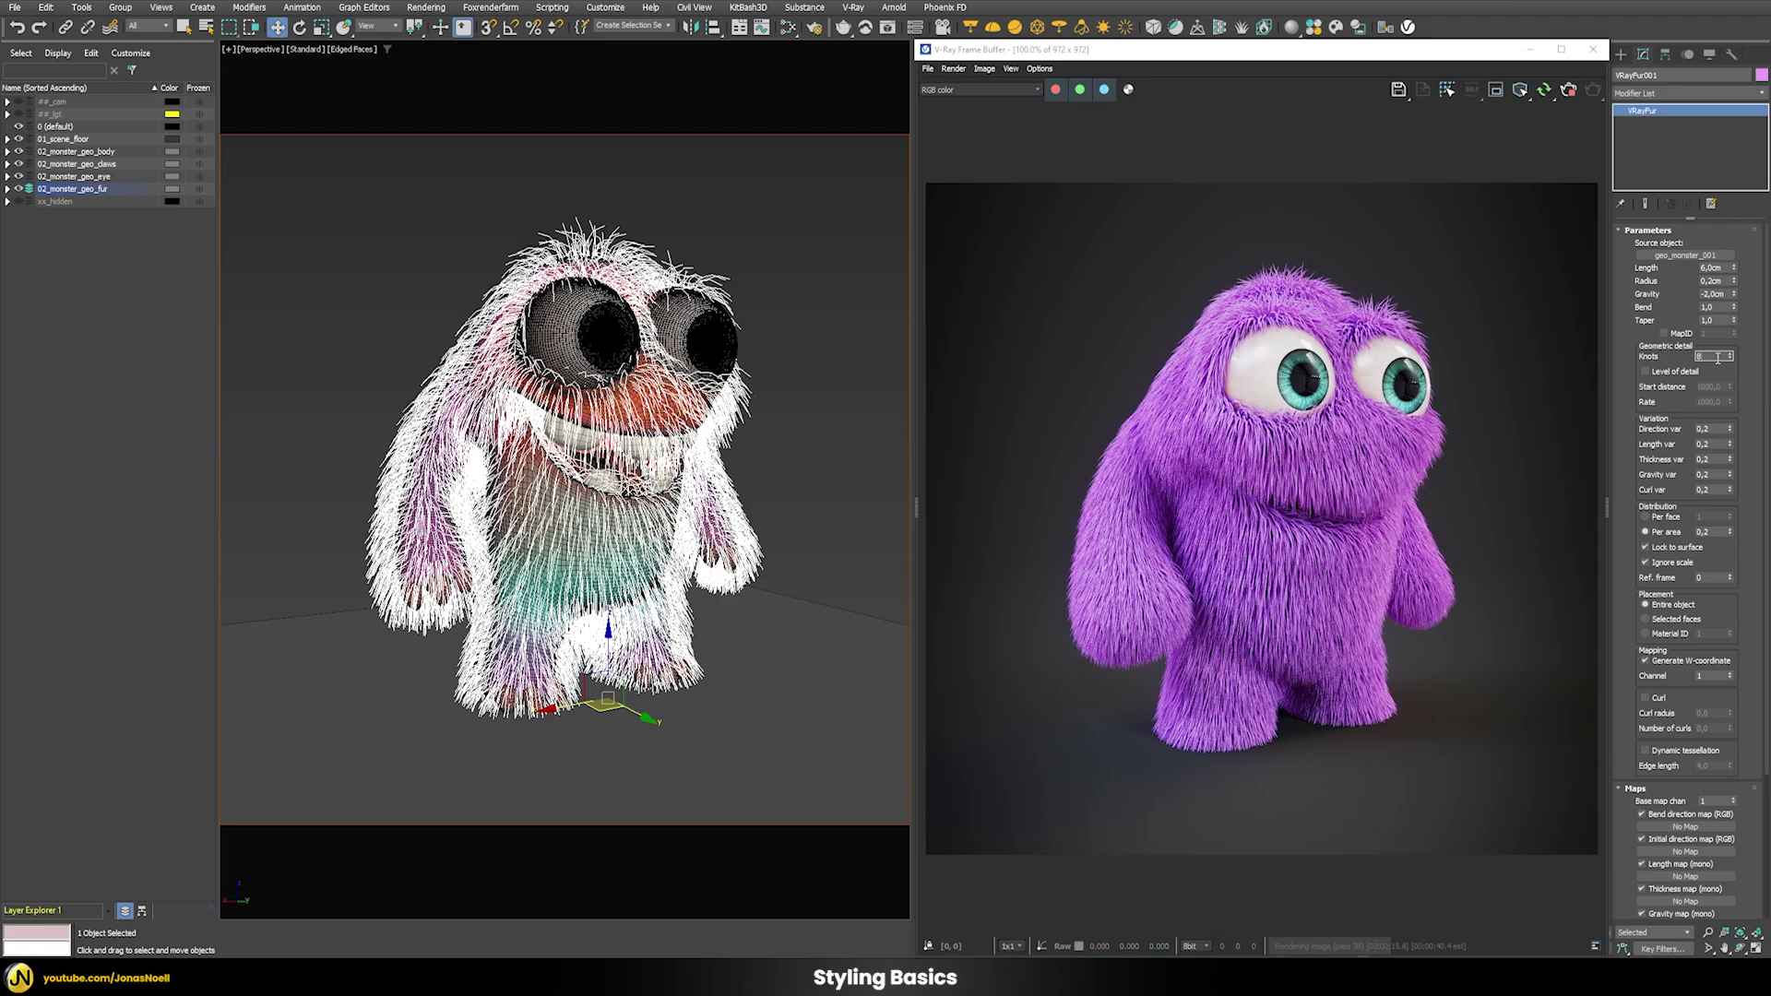
type("3")
key("Return")
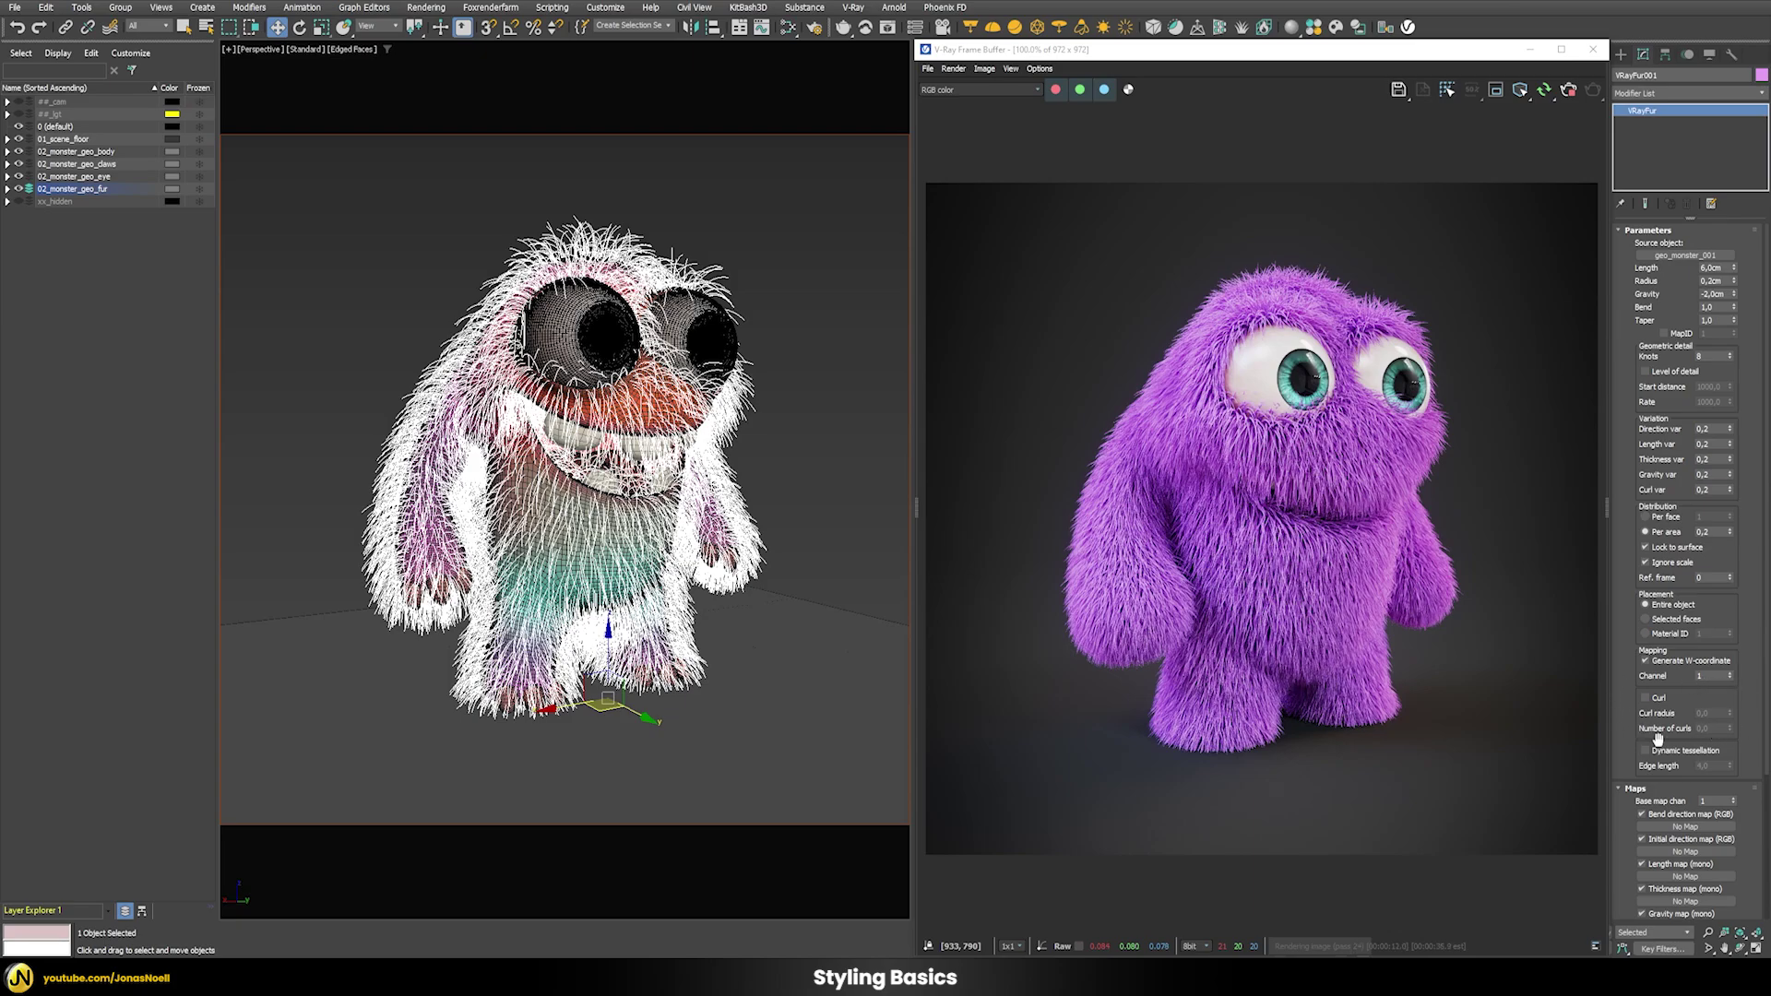
- Enable curl for the fur and set its length to 15 cm
left_click(1647, 698)
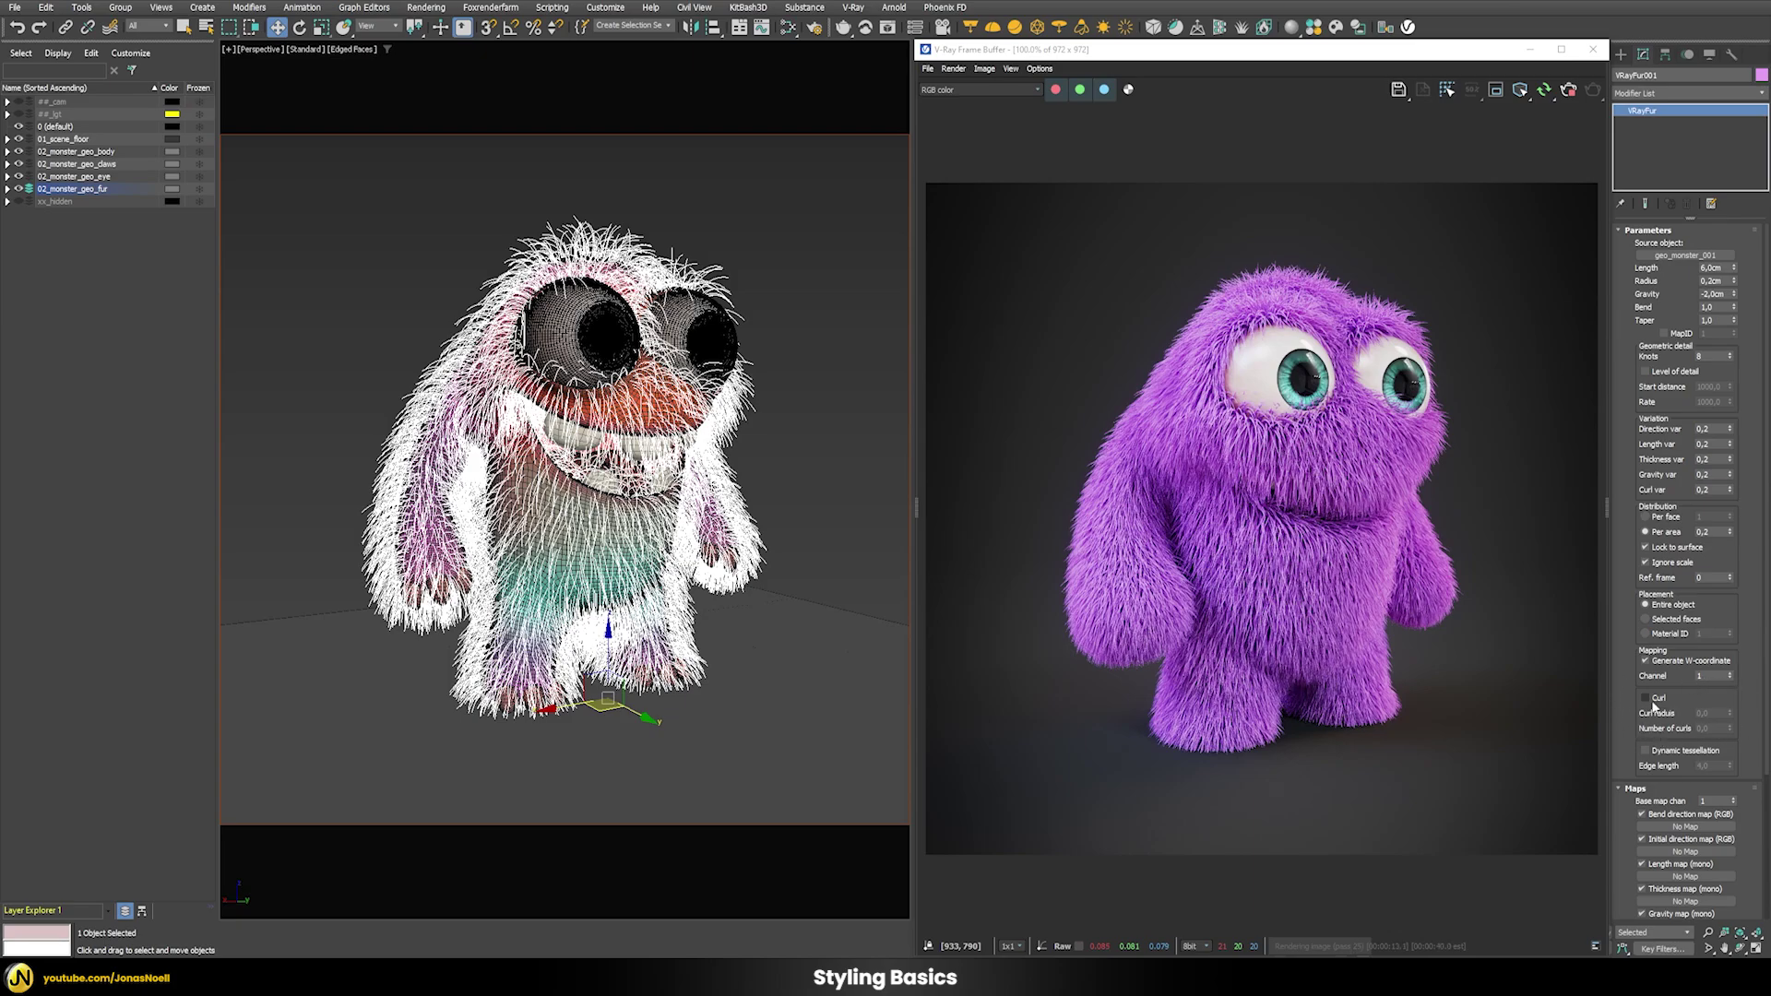
double_click(1711, 268)
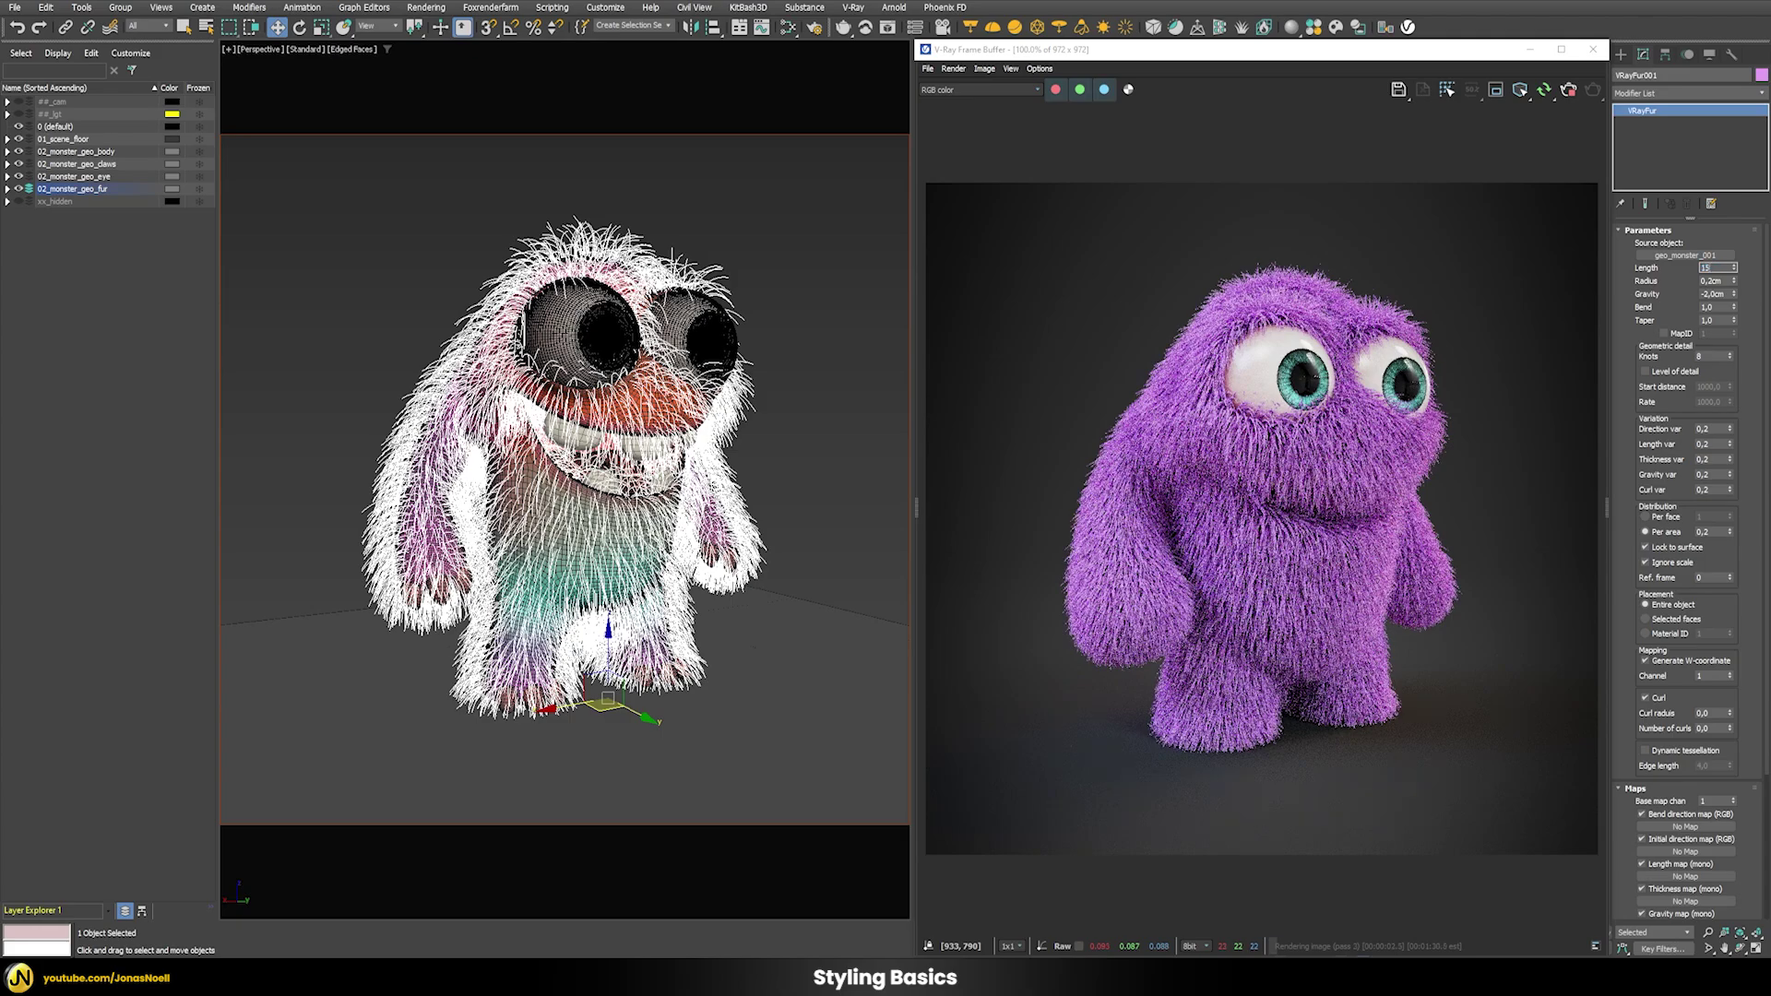
type("15")
key("Return")
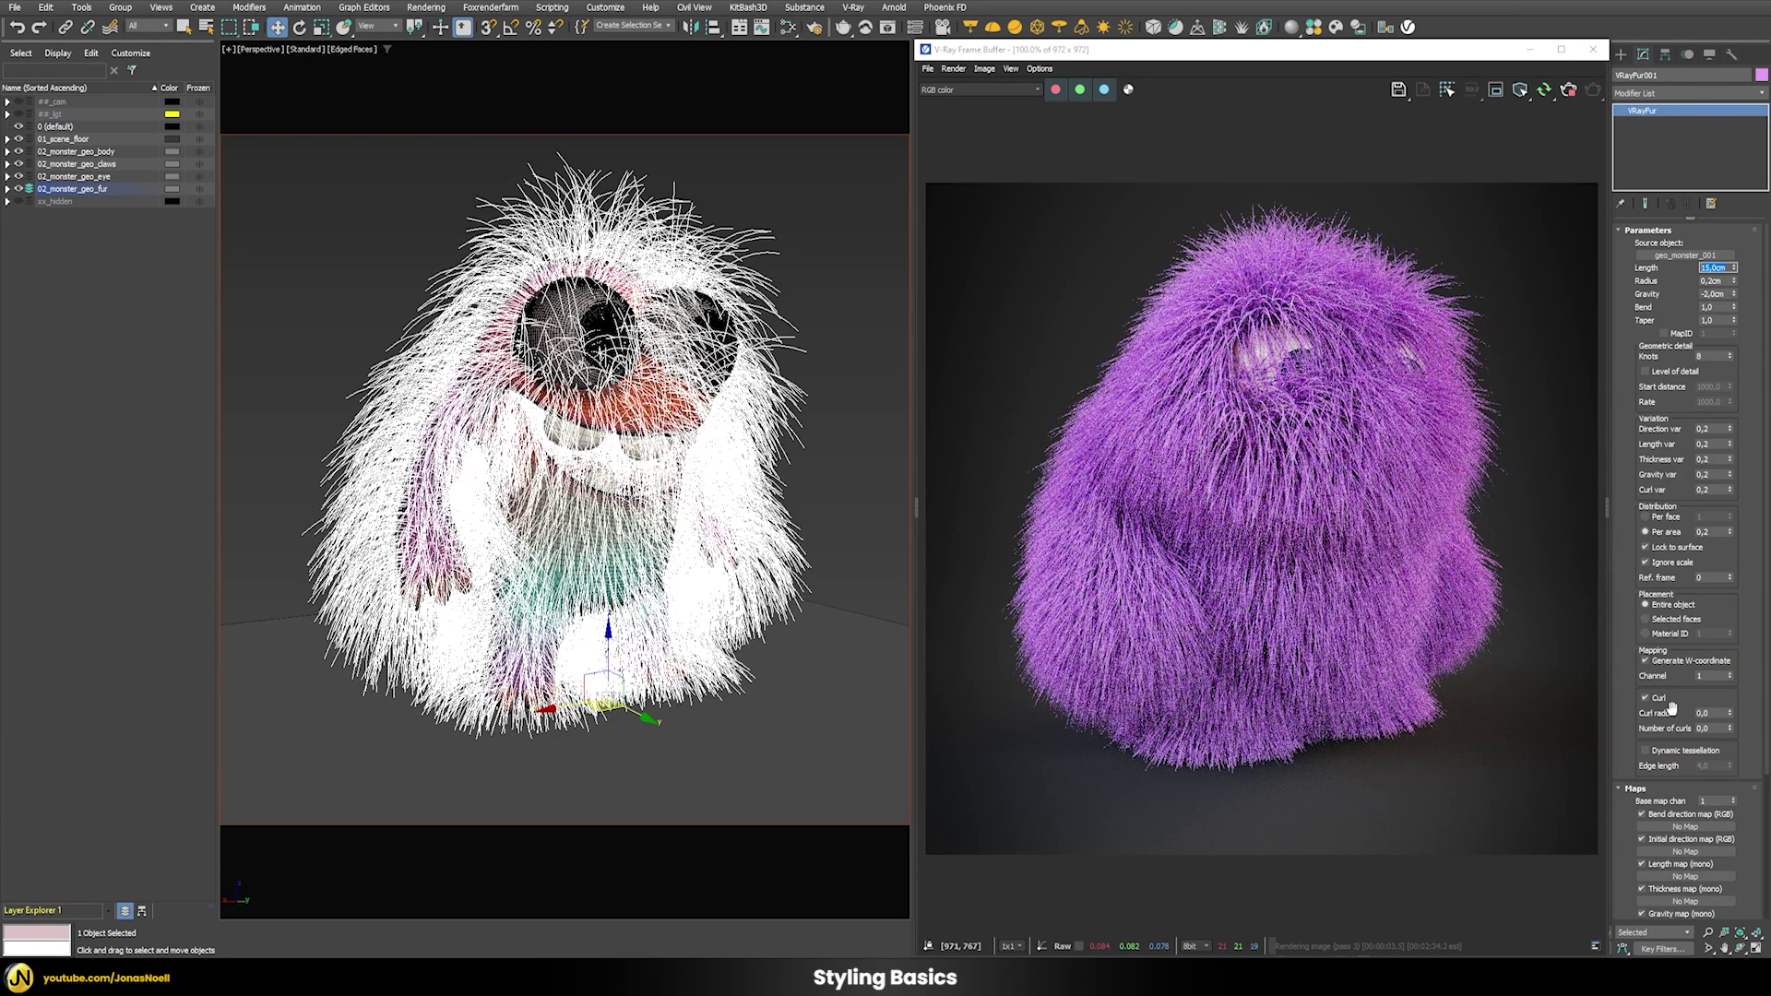
- Set the fur's curl radius to 2 and its number of curls to 4
double_click(1713, 713)
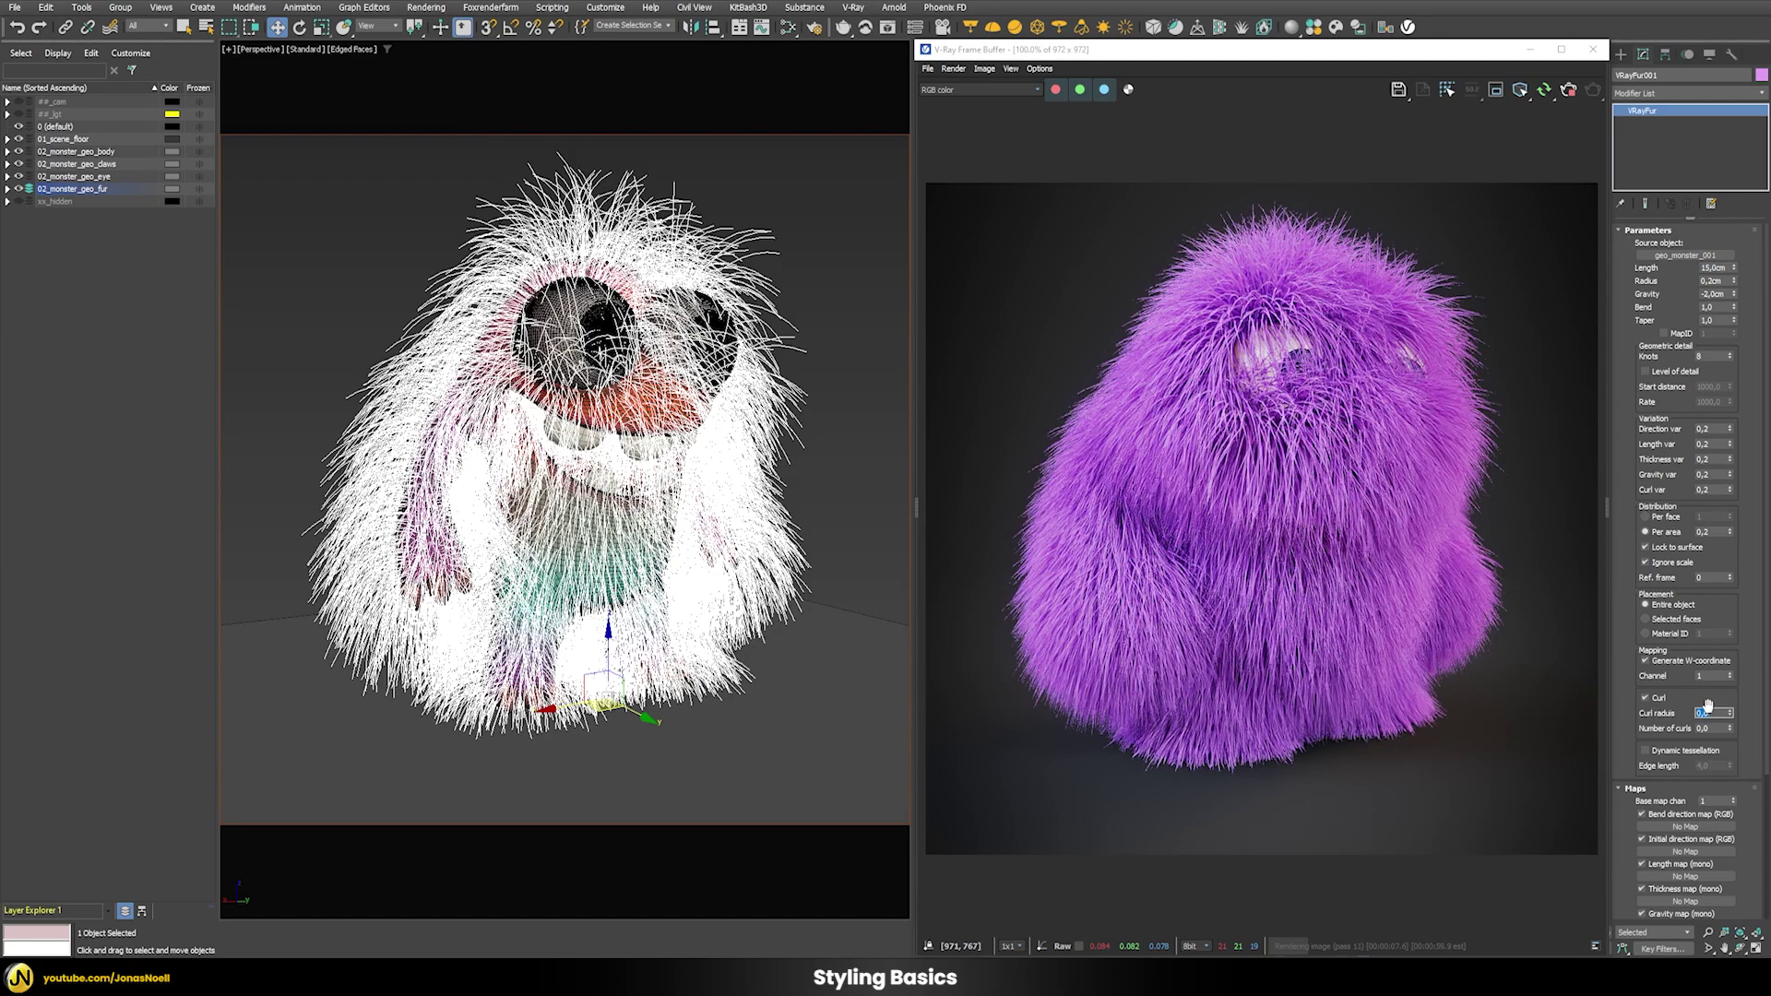
type("2")
key("Tab")
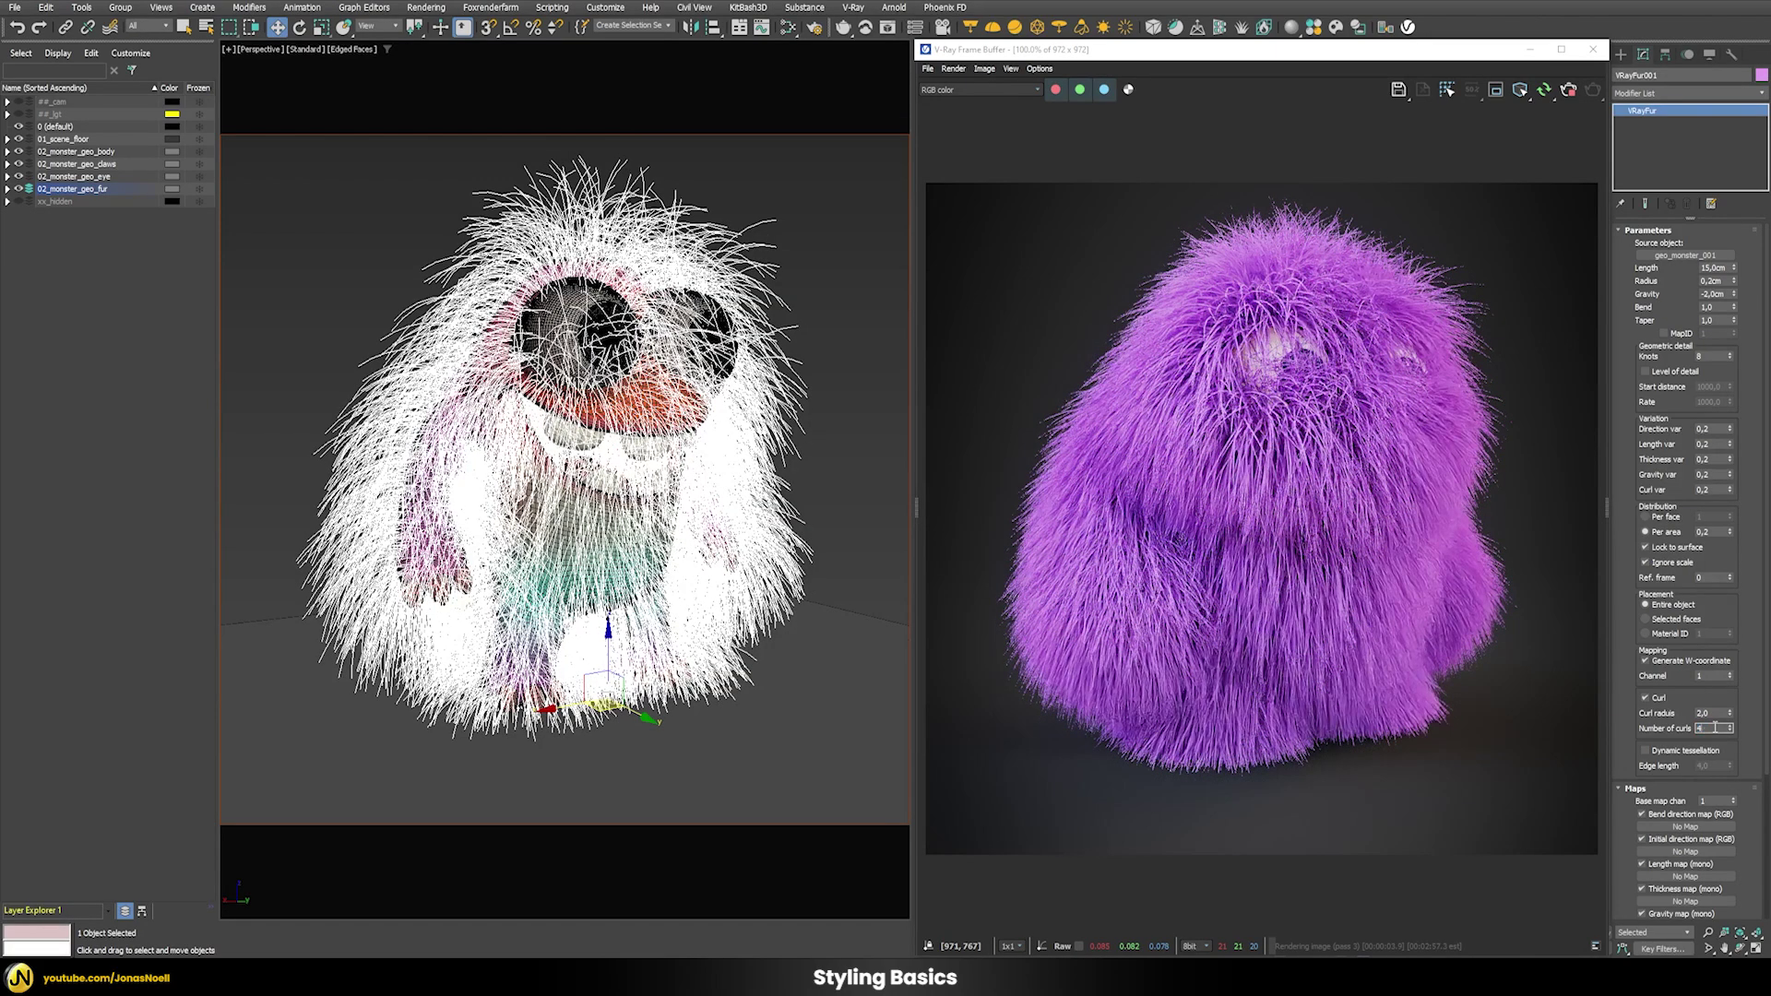
type("4")
key("Return")
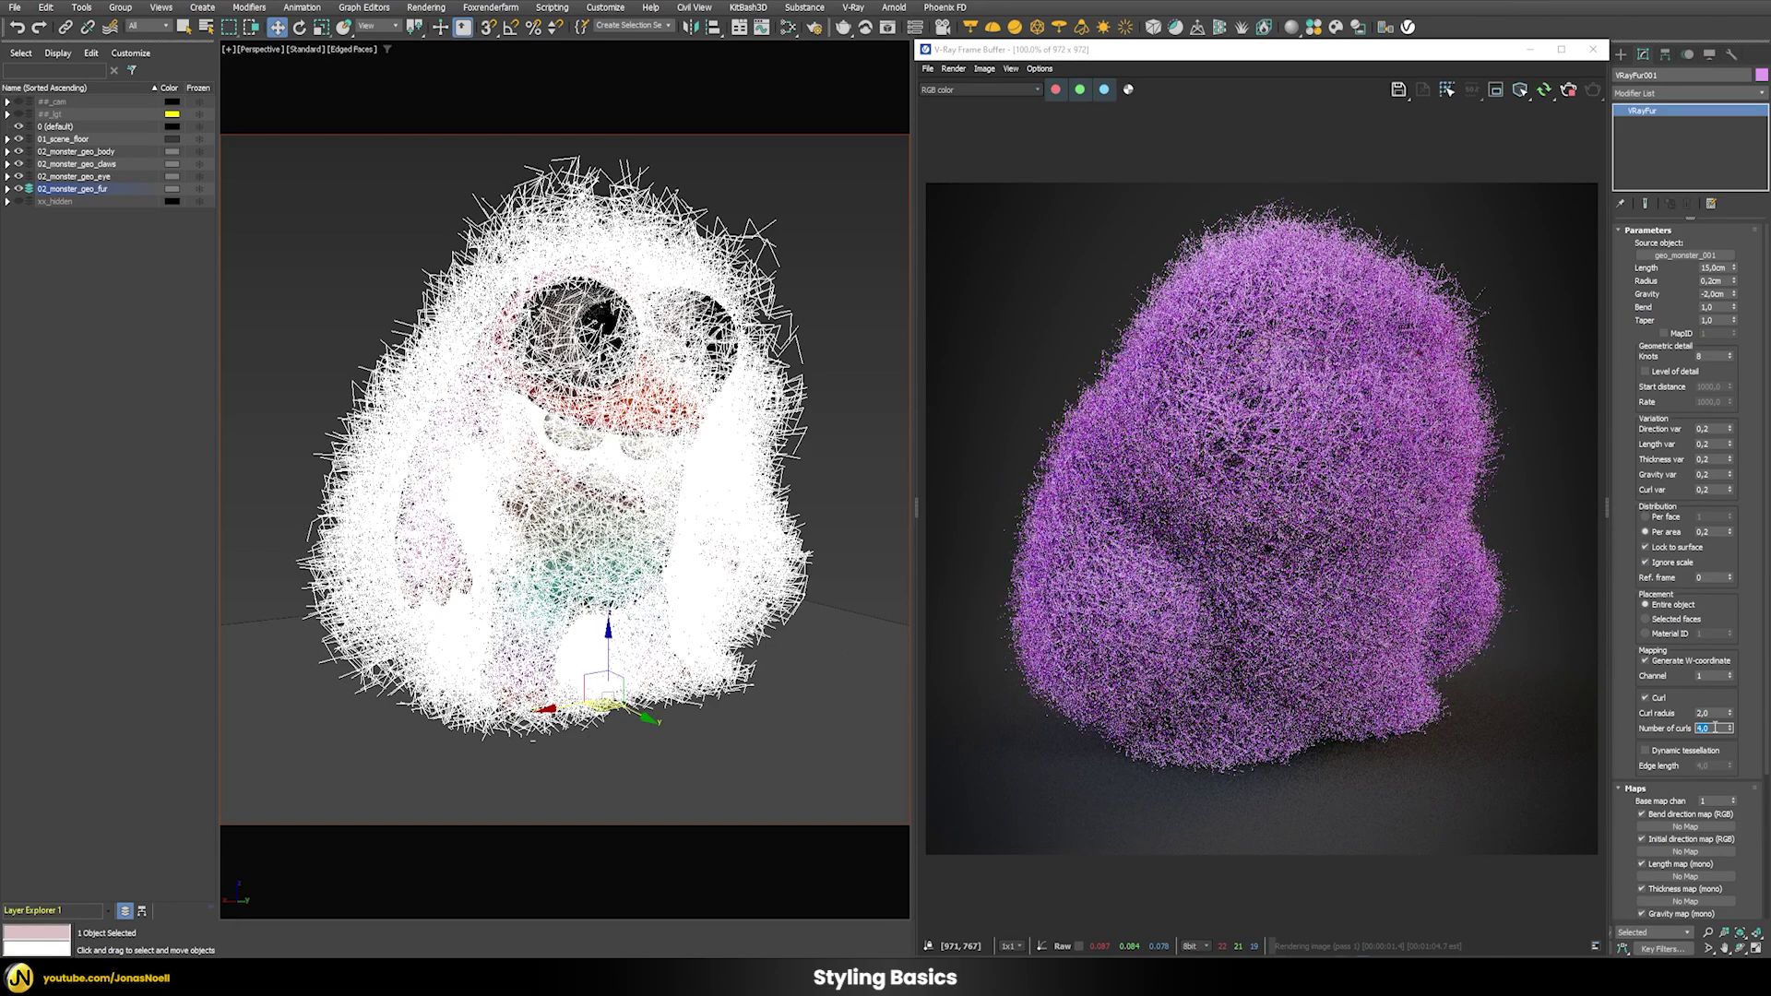
- Reduce the fur's curl radius to 0.5 and inspect the curls up close in the render
left_click(1705, 712)
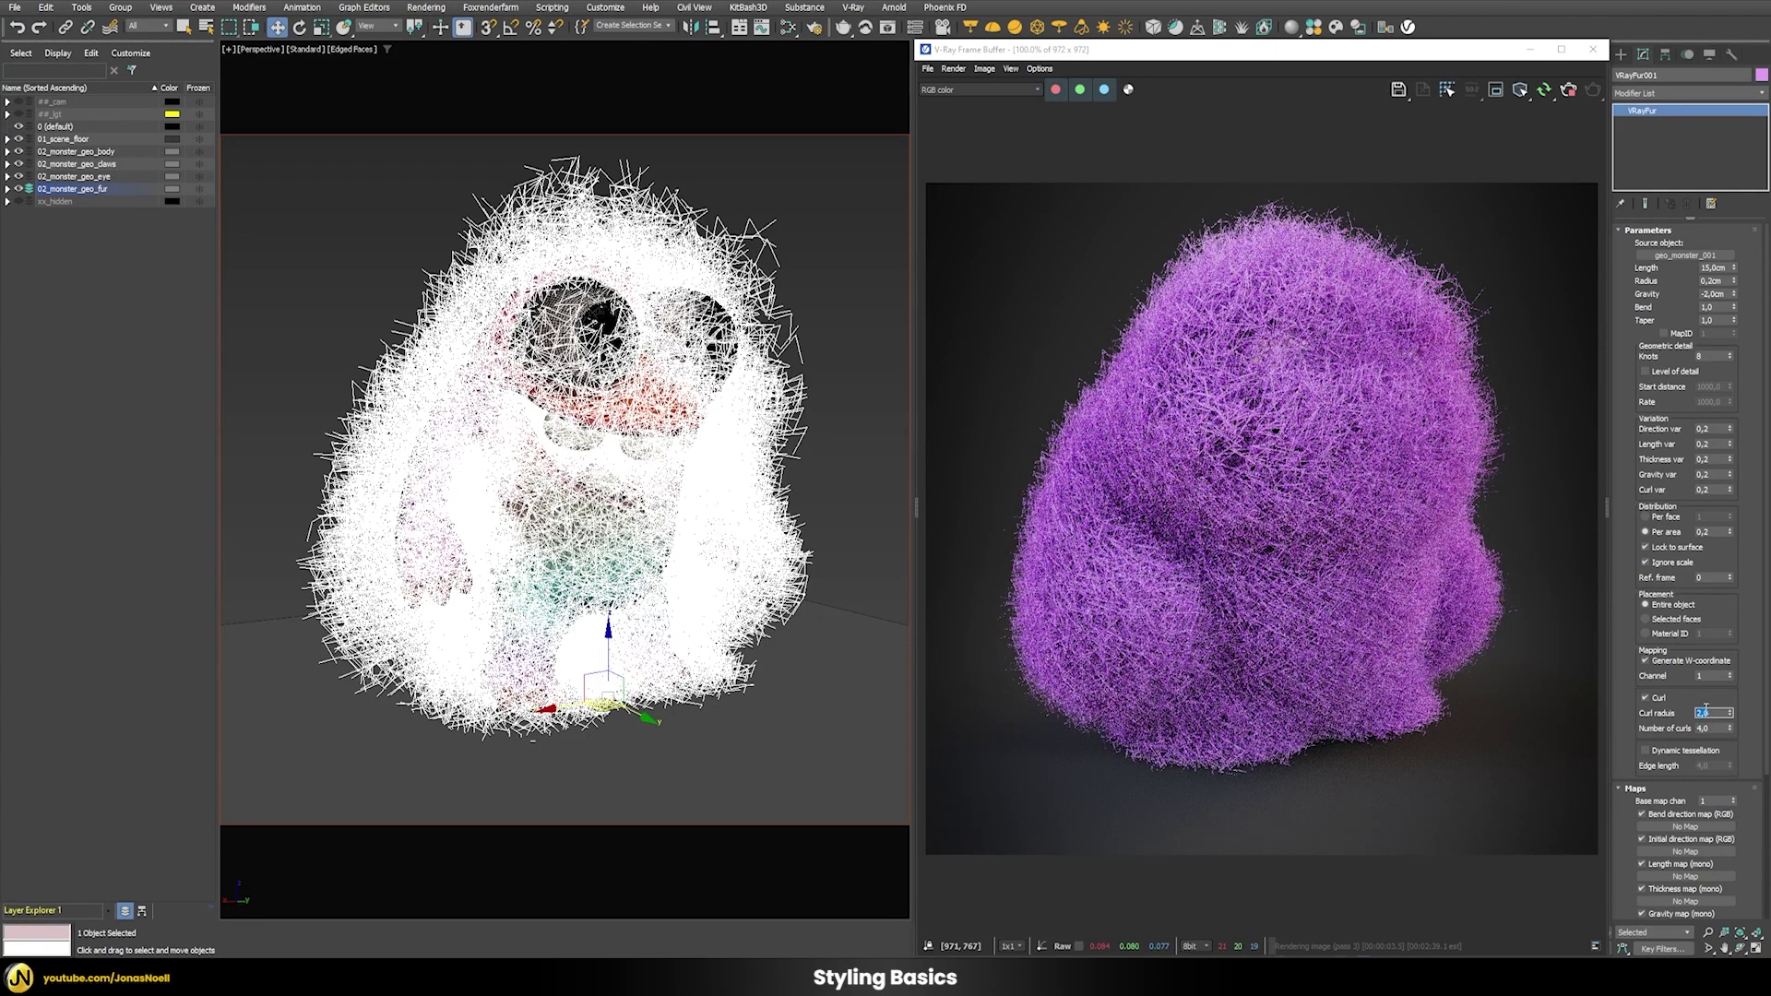
key("Return")
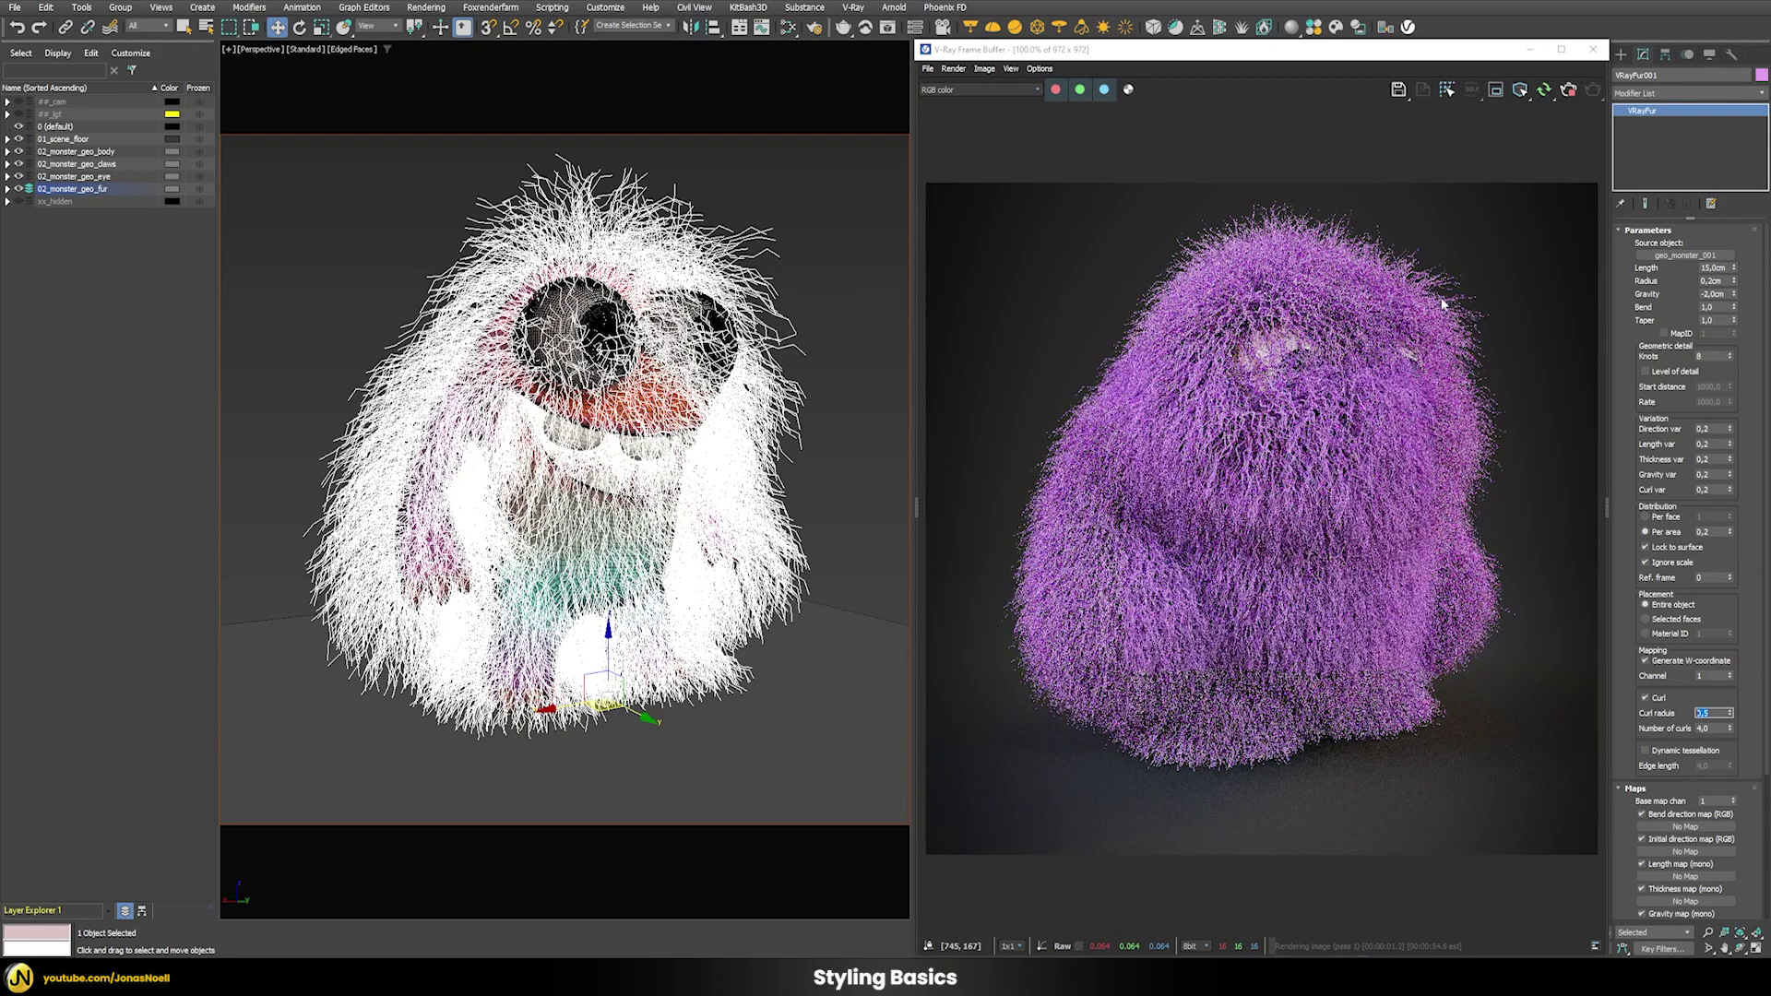
scroll(1274, 414, "up", 1)
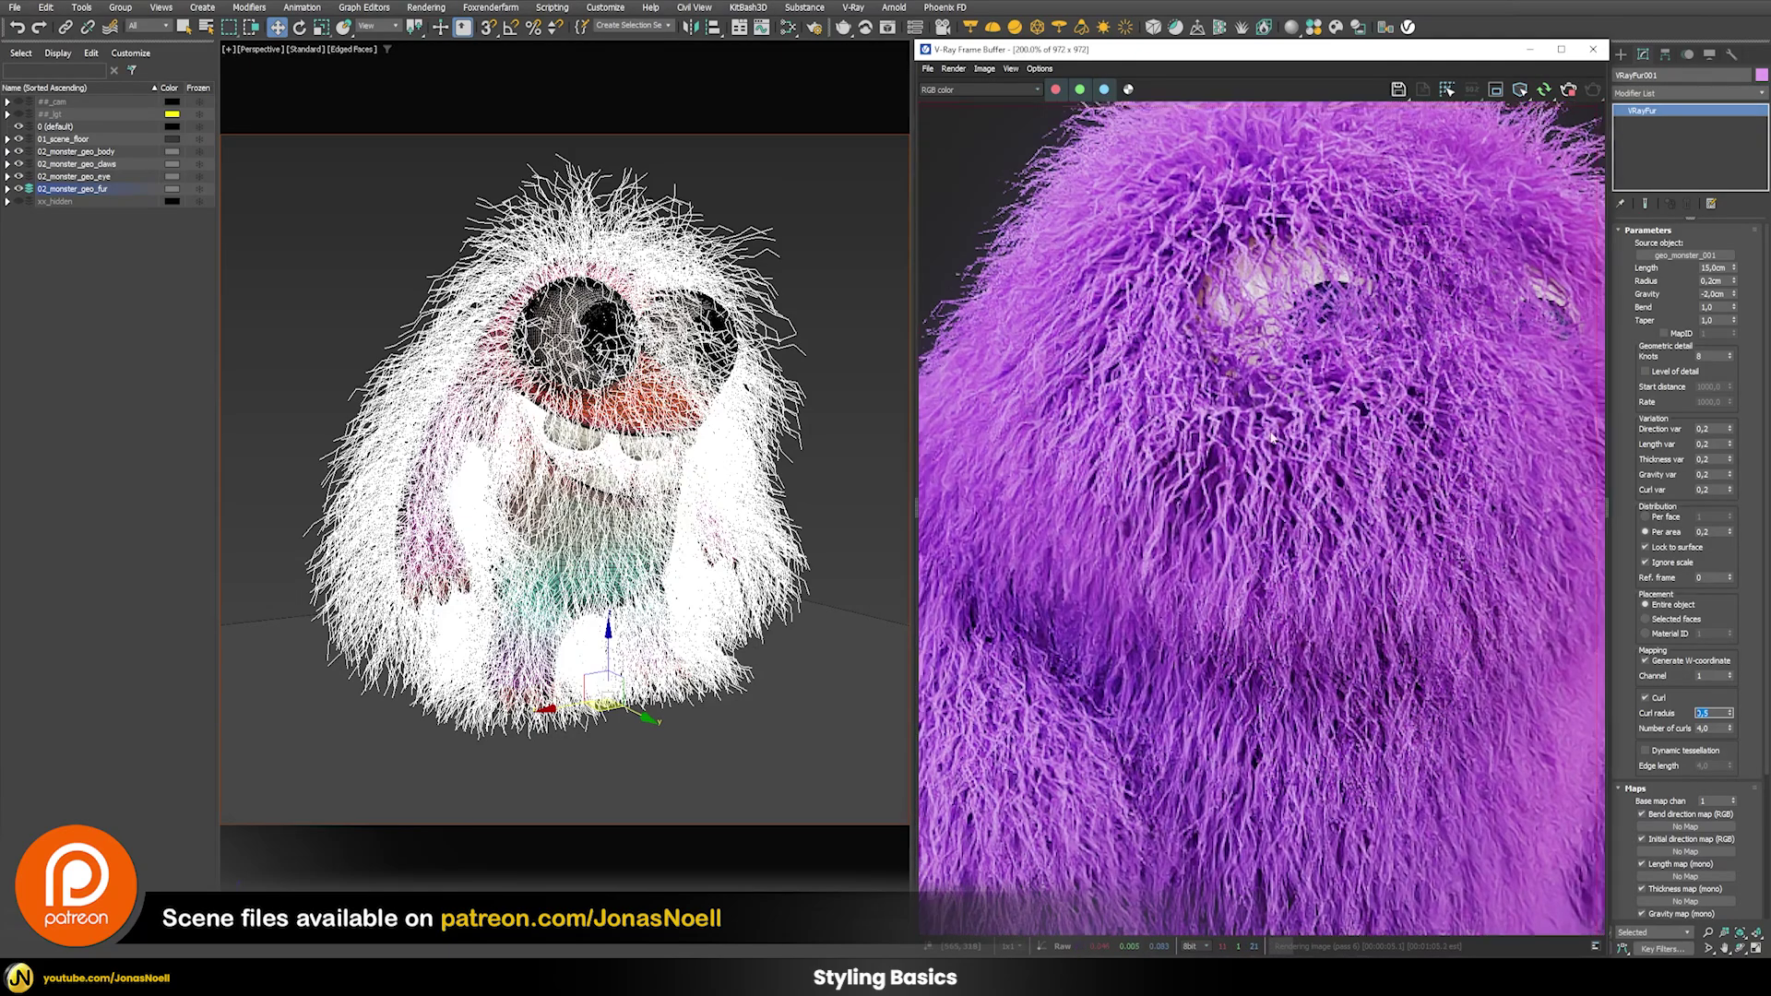
middle_click_drag(1247, 415, 1053, 507)
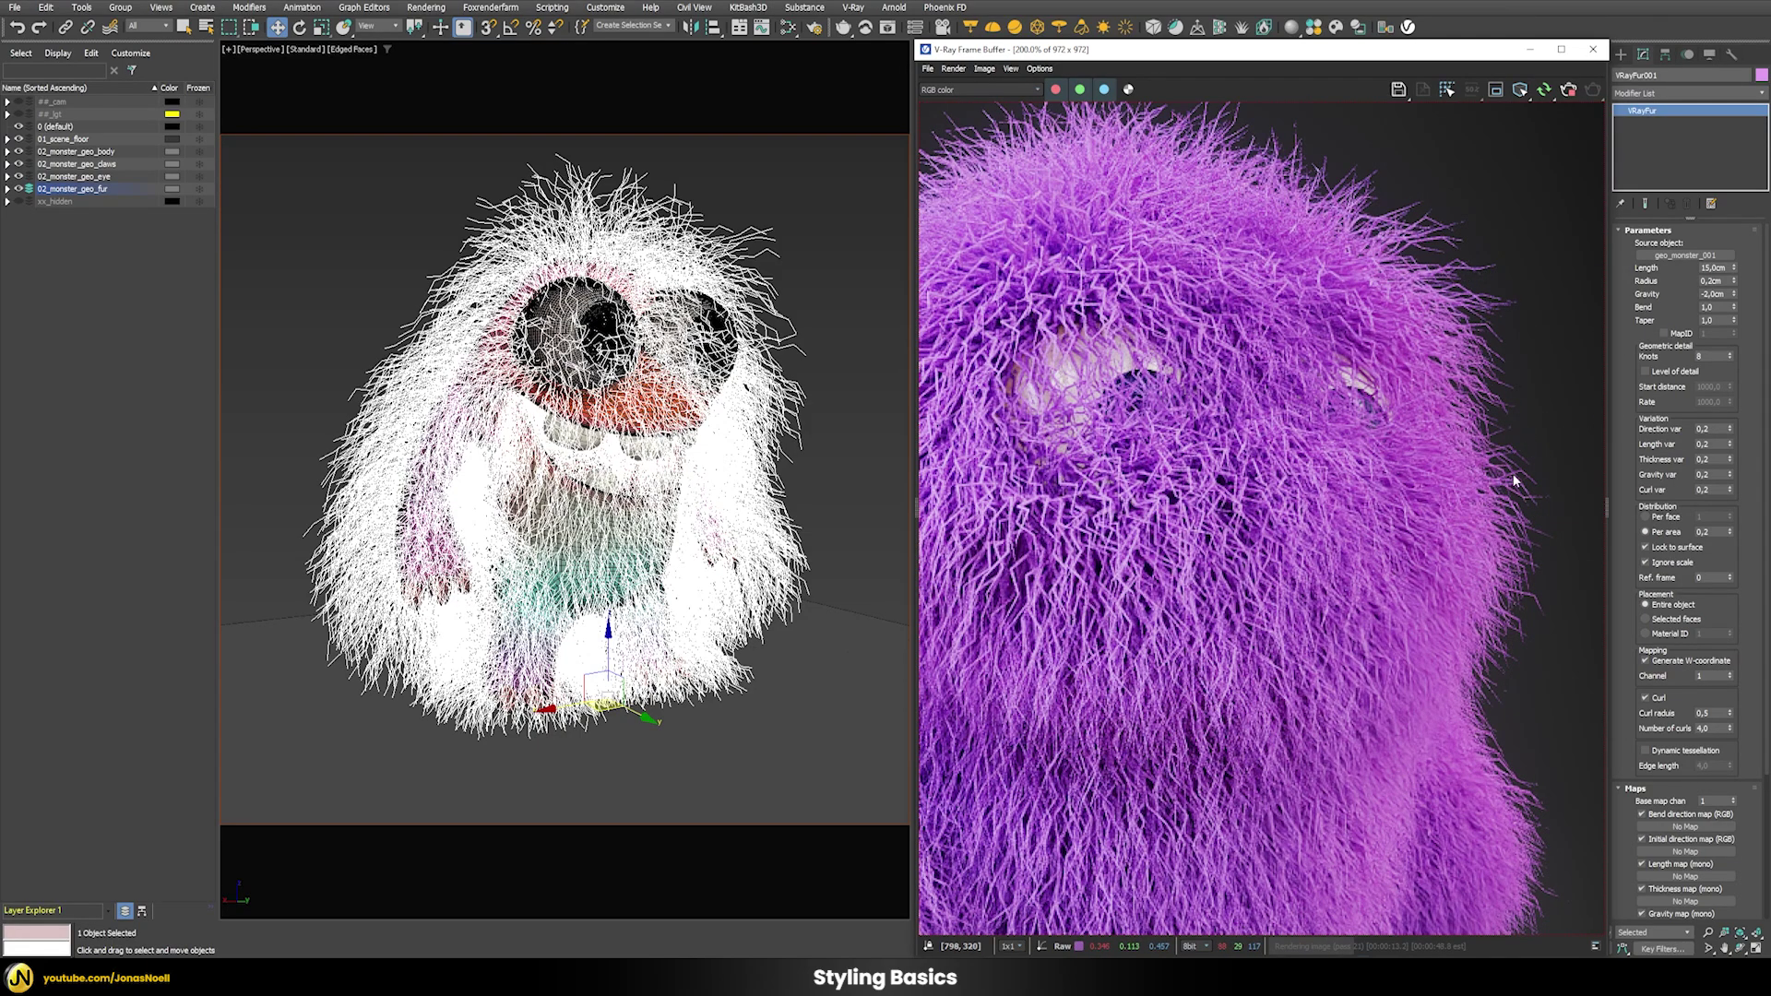
- Raise the fur's knots to 32 for smoother curls and check the whole character in the render
left_click(1712, 356)
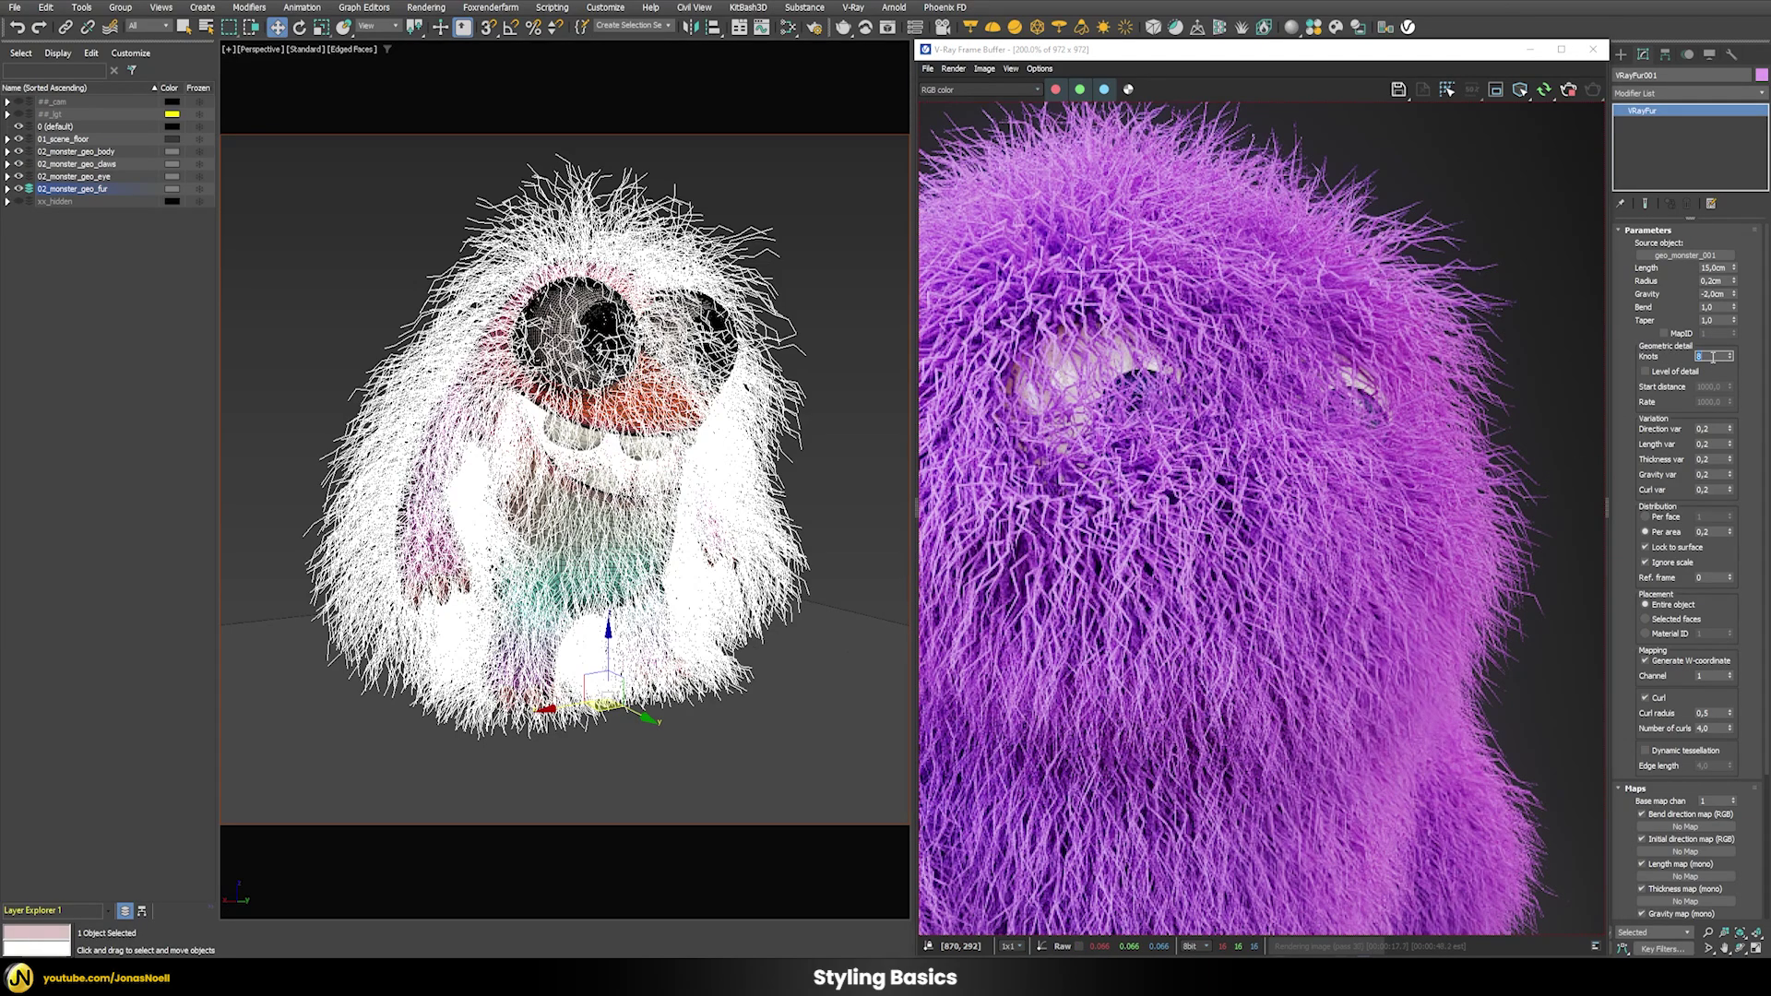
type("32")
key("Return")
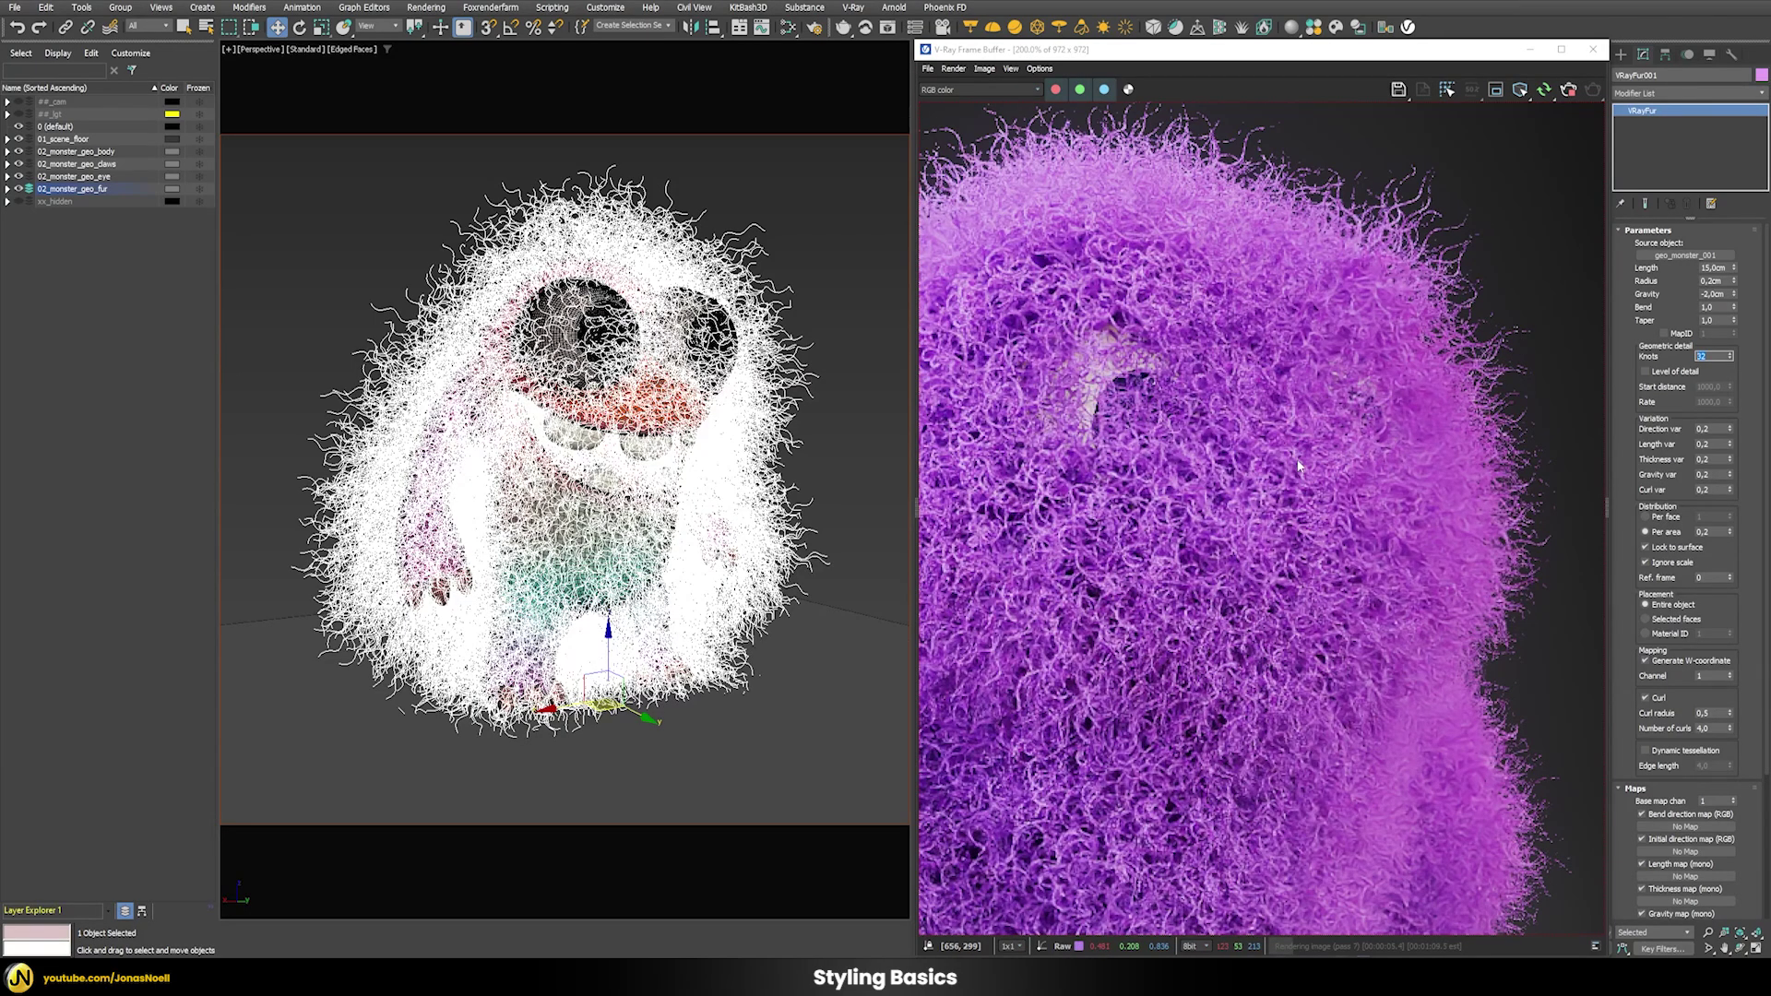
scroll(1272, 507, "down", 2)
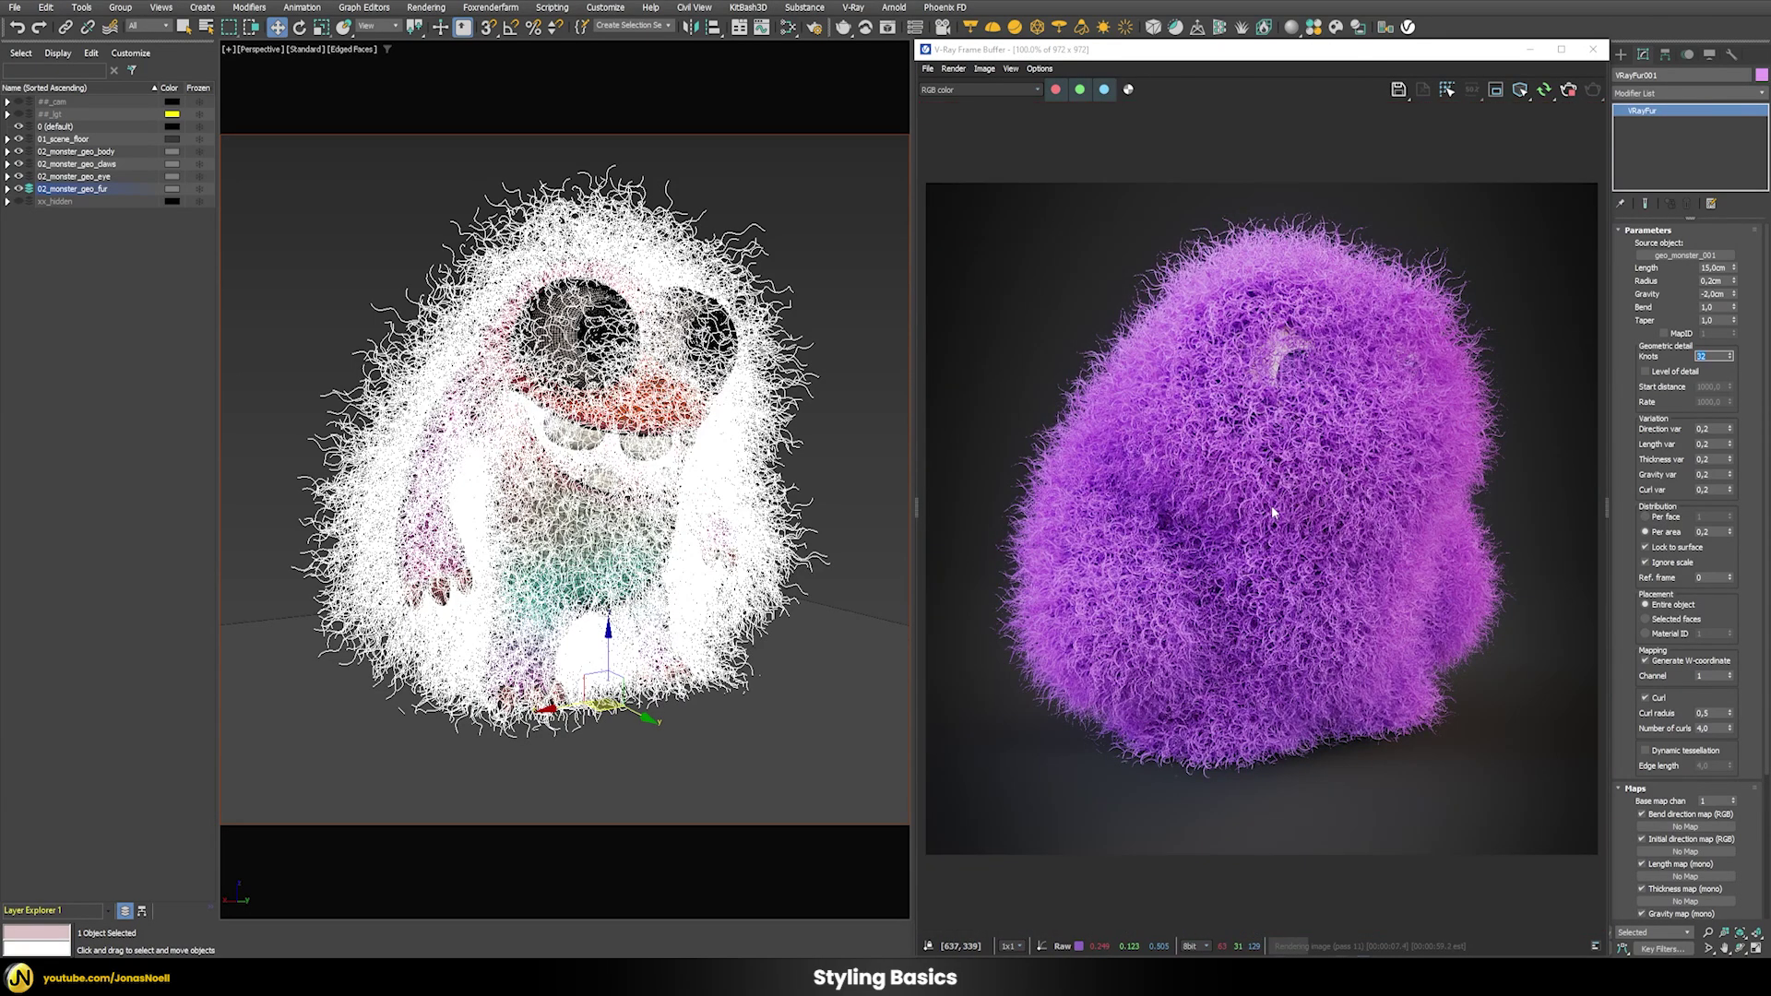
- Set the fur's number of curls to 1
double_click(1704, 713)
double_click(1704, 728)
key("Return")
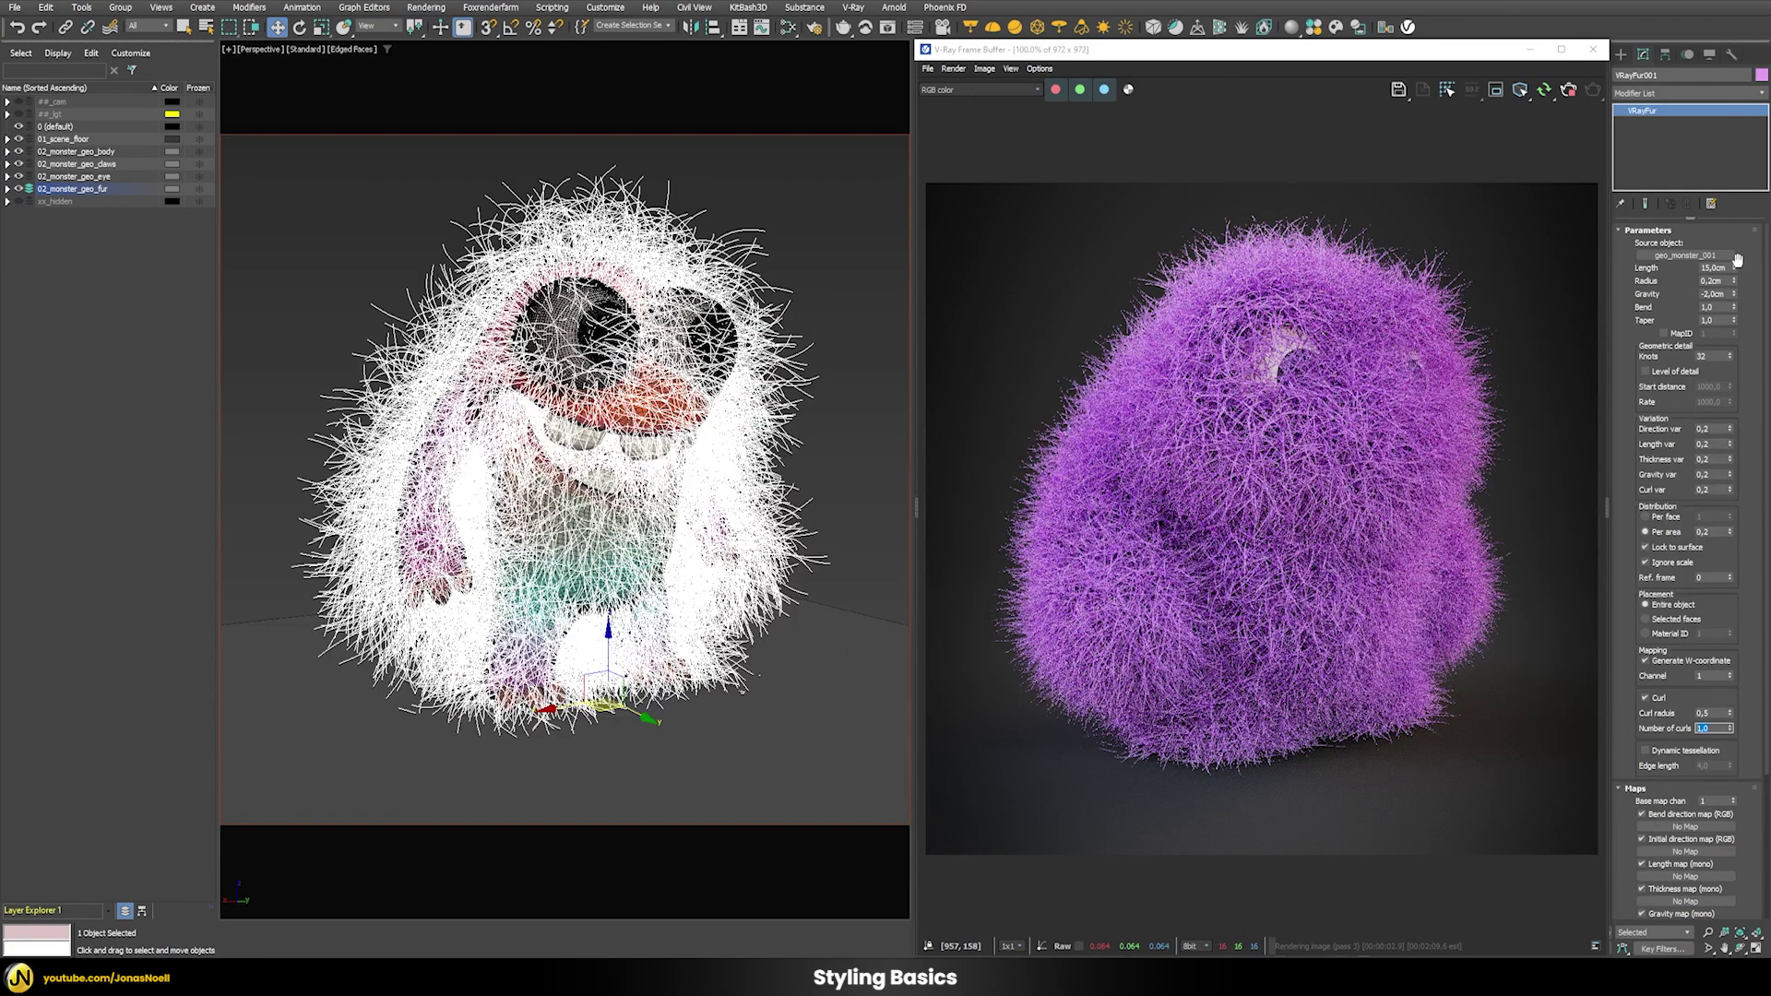
- Set the curly fur's length to 6 cm and its knots to 8
double_click(1710, 268)
type("6")
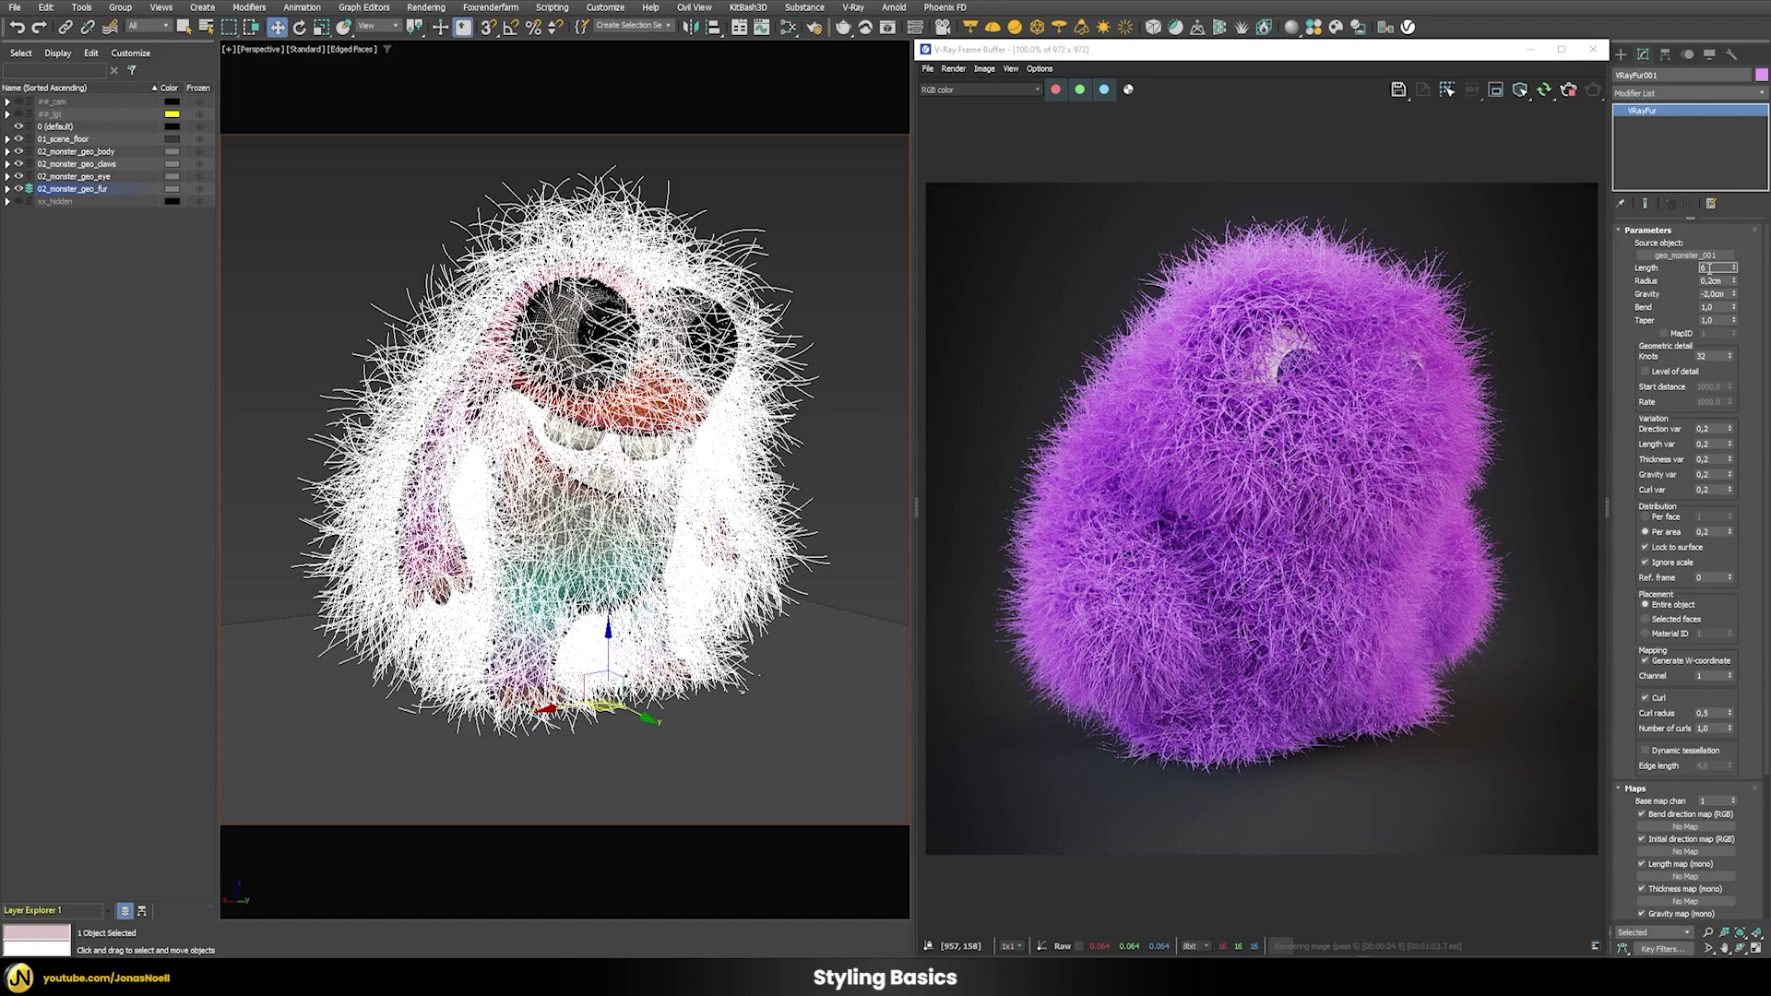
key("Return")
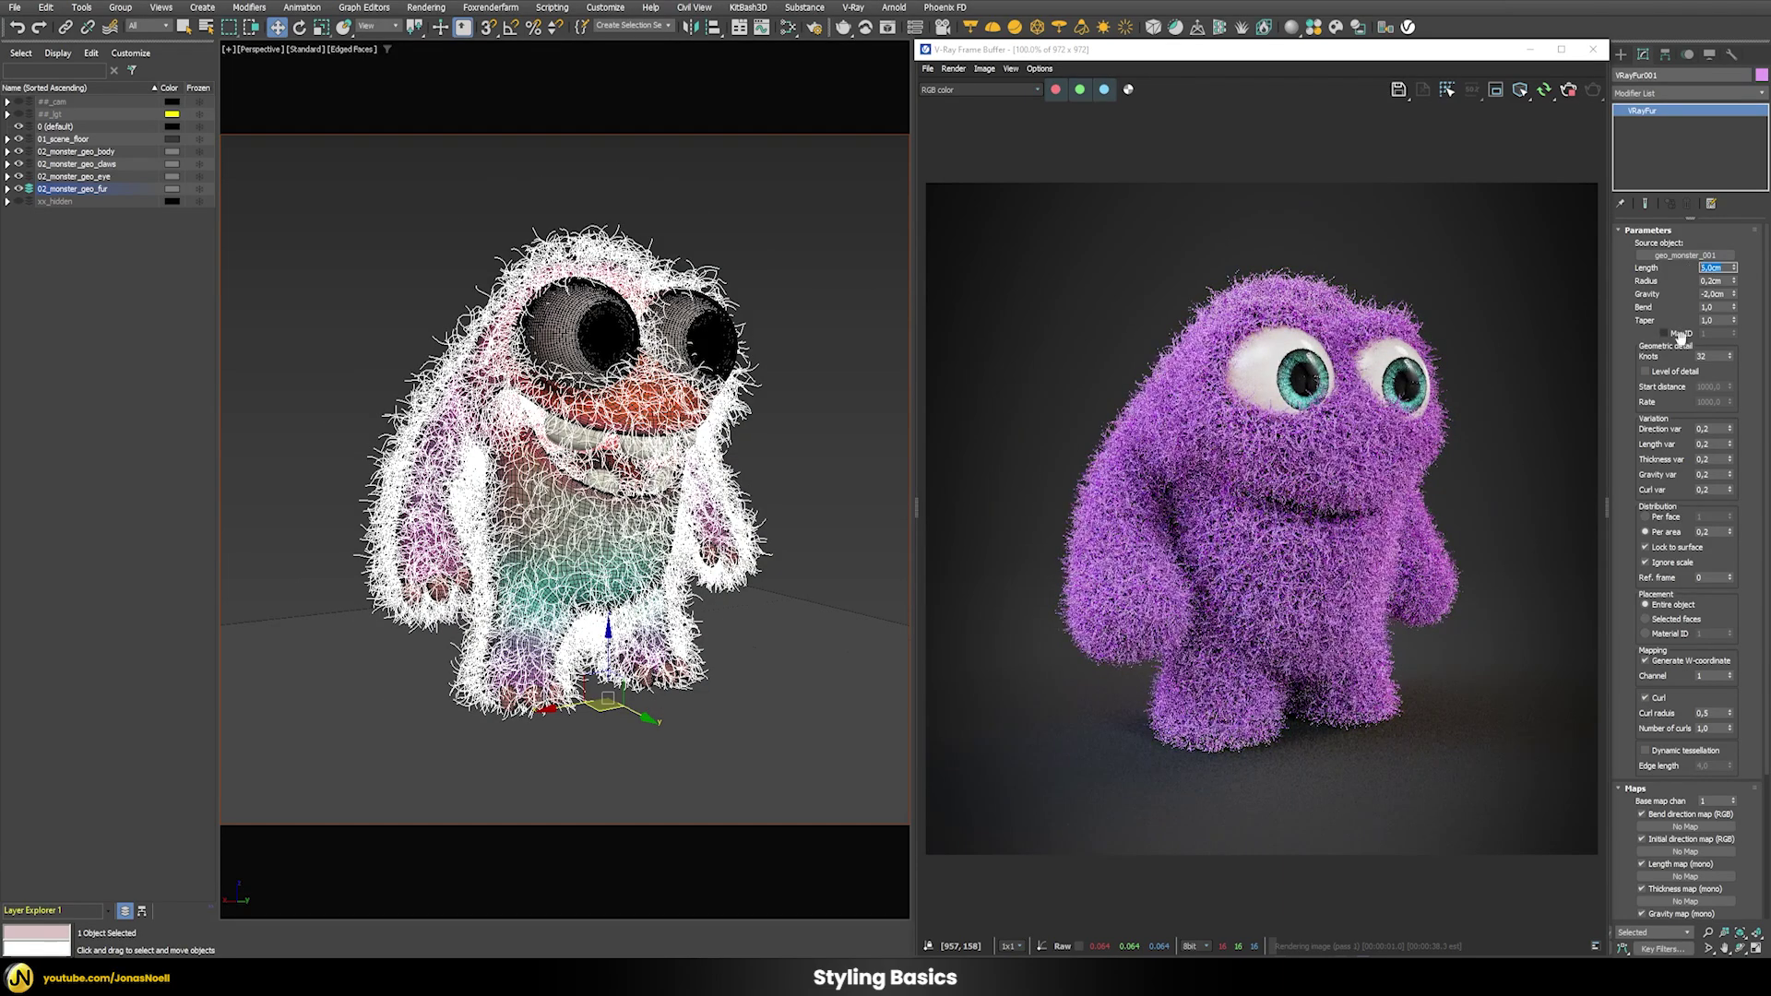
double_click(1717, 355)
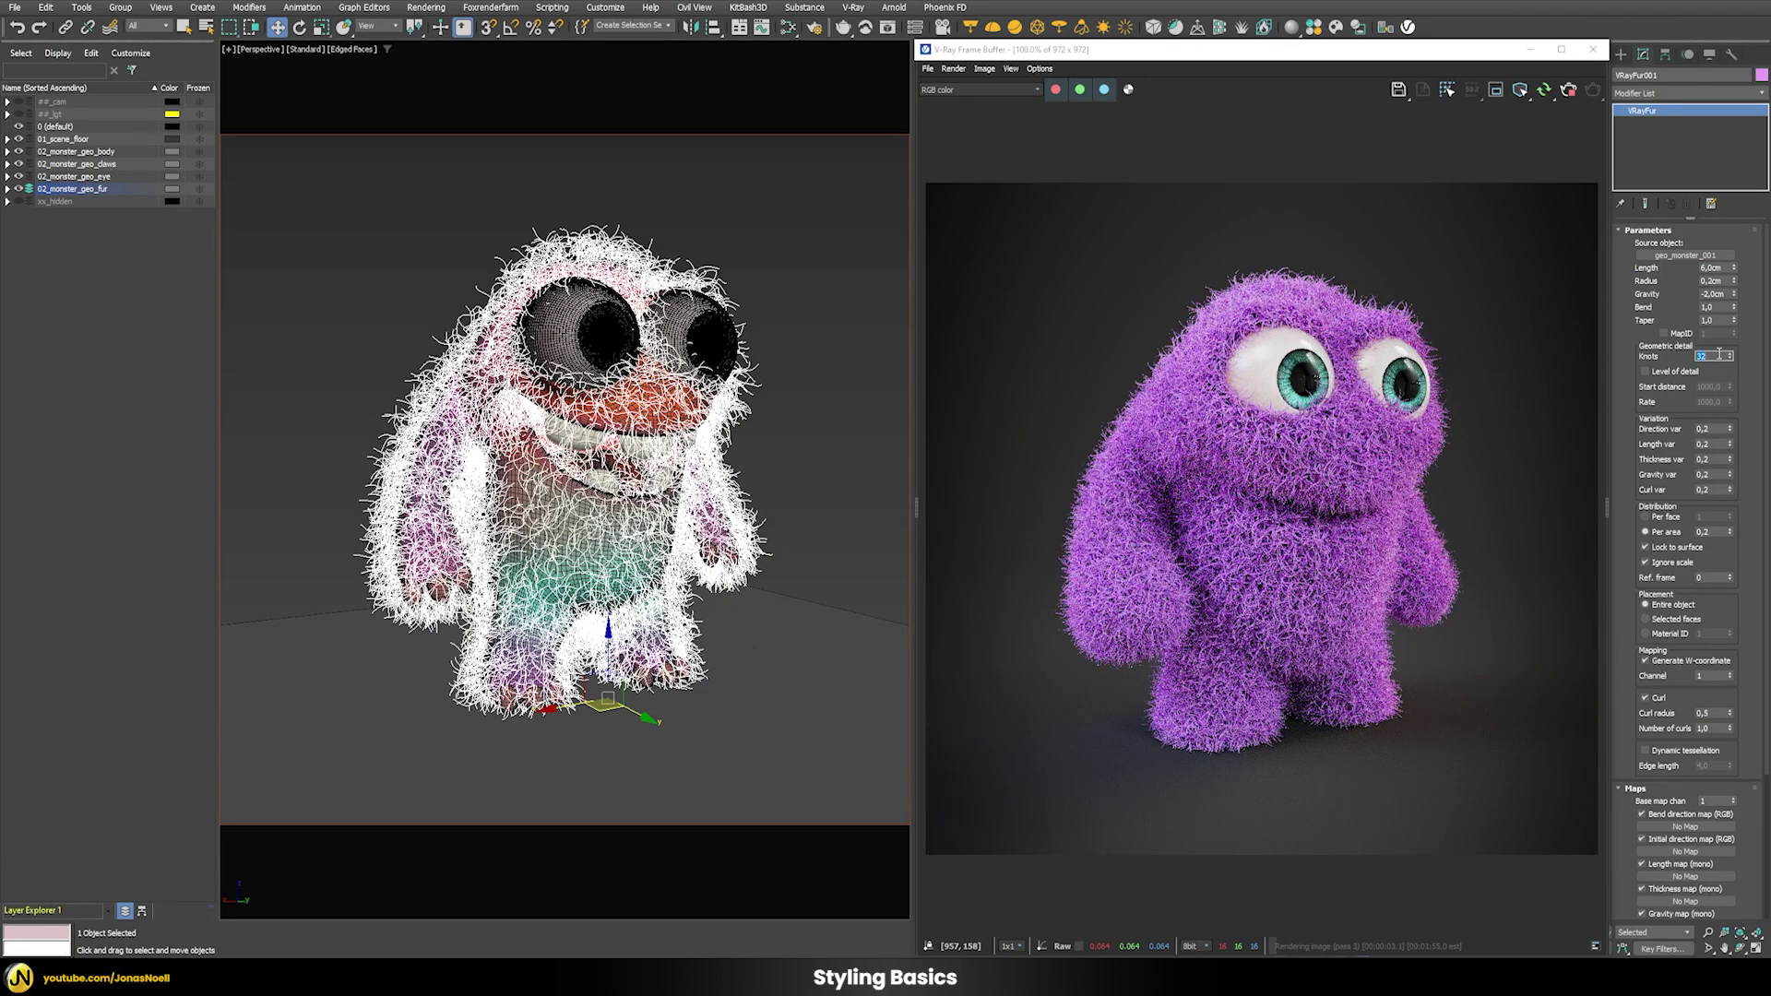
type("8")
key("Return")
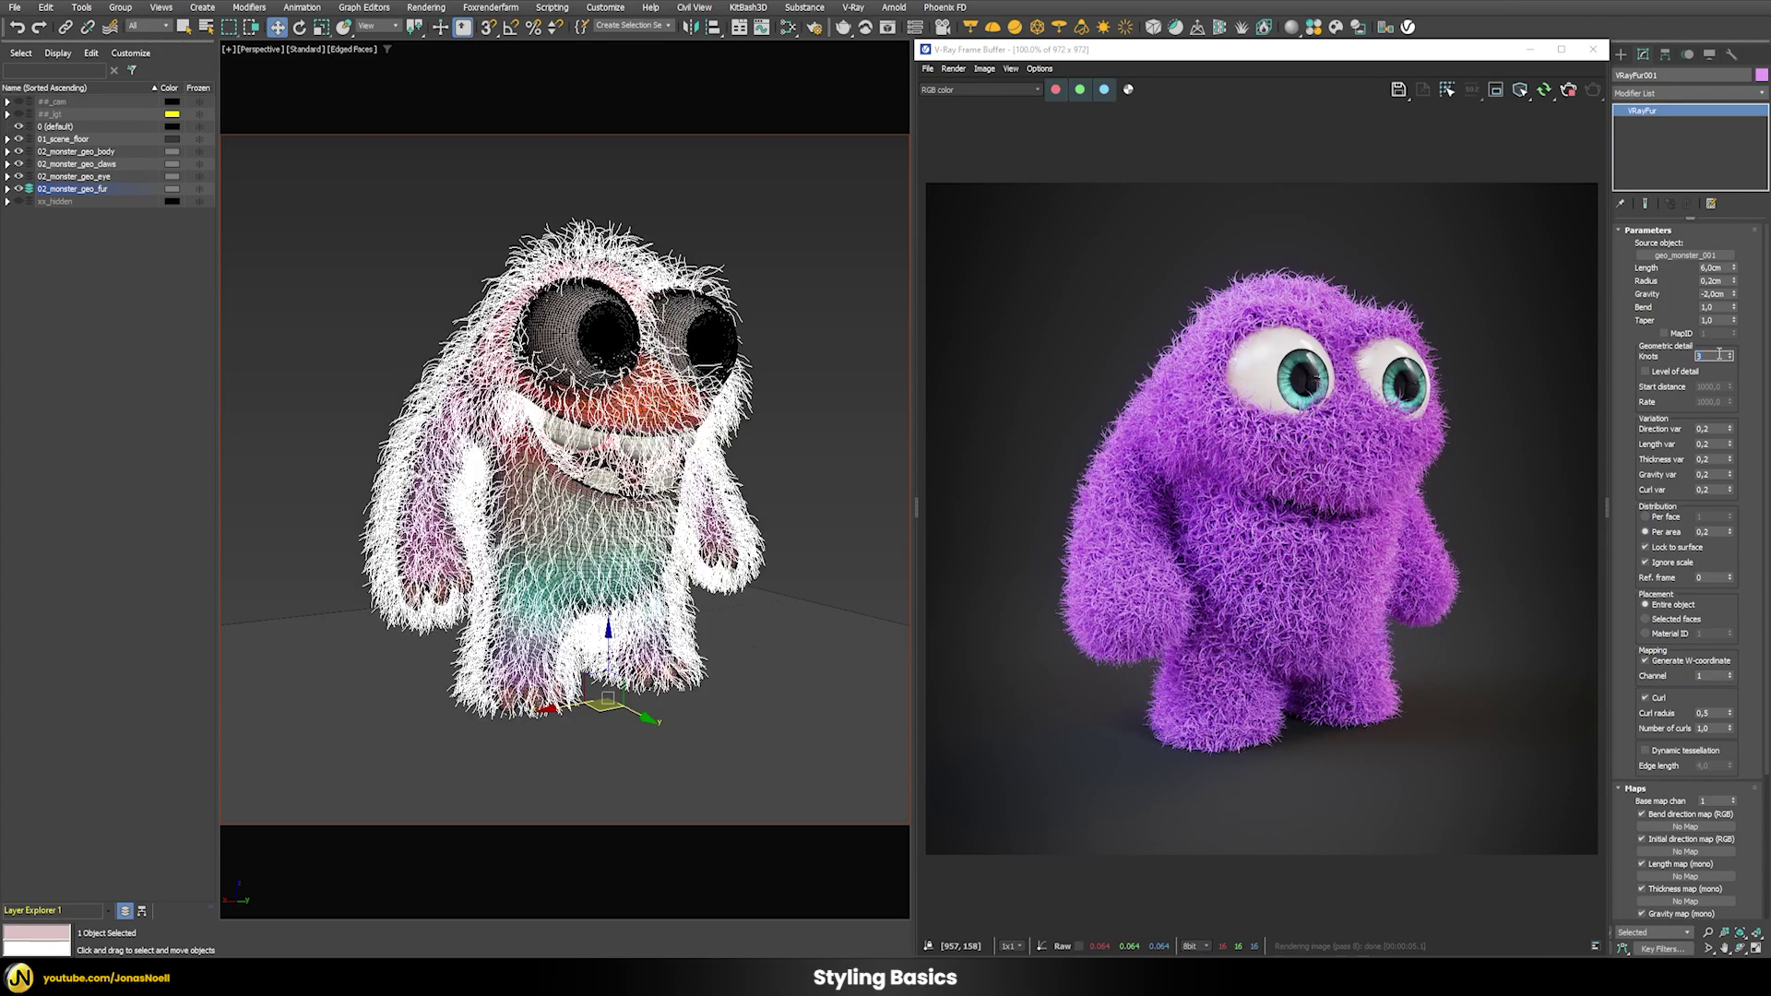
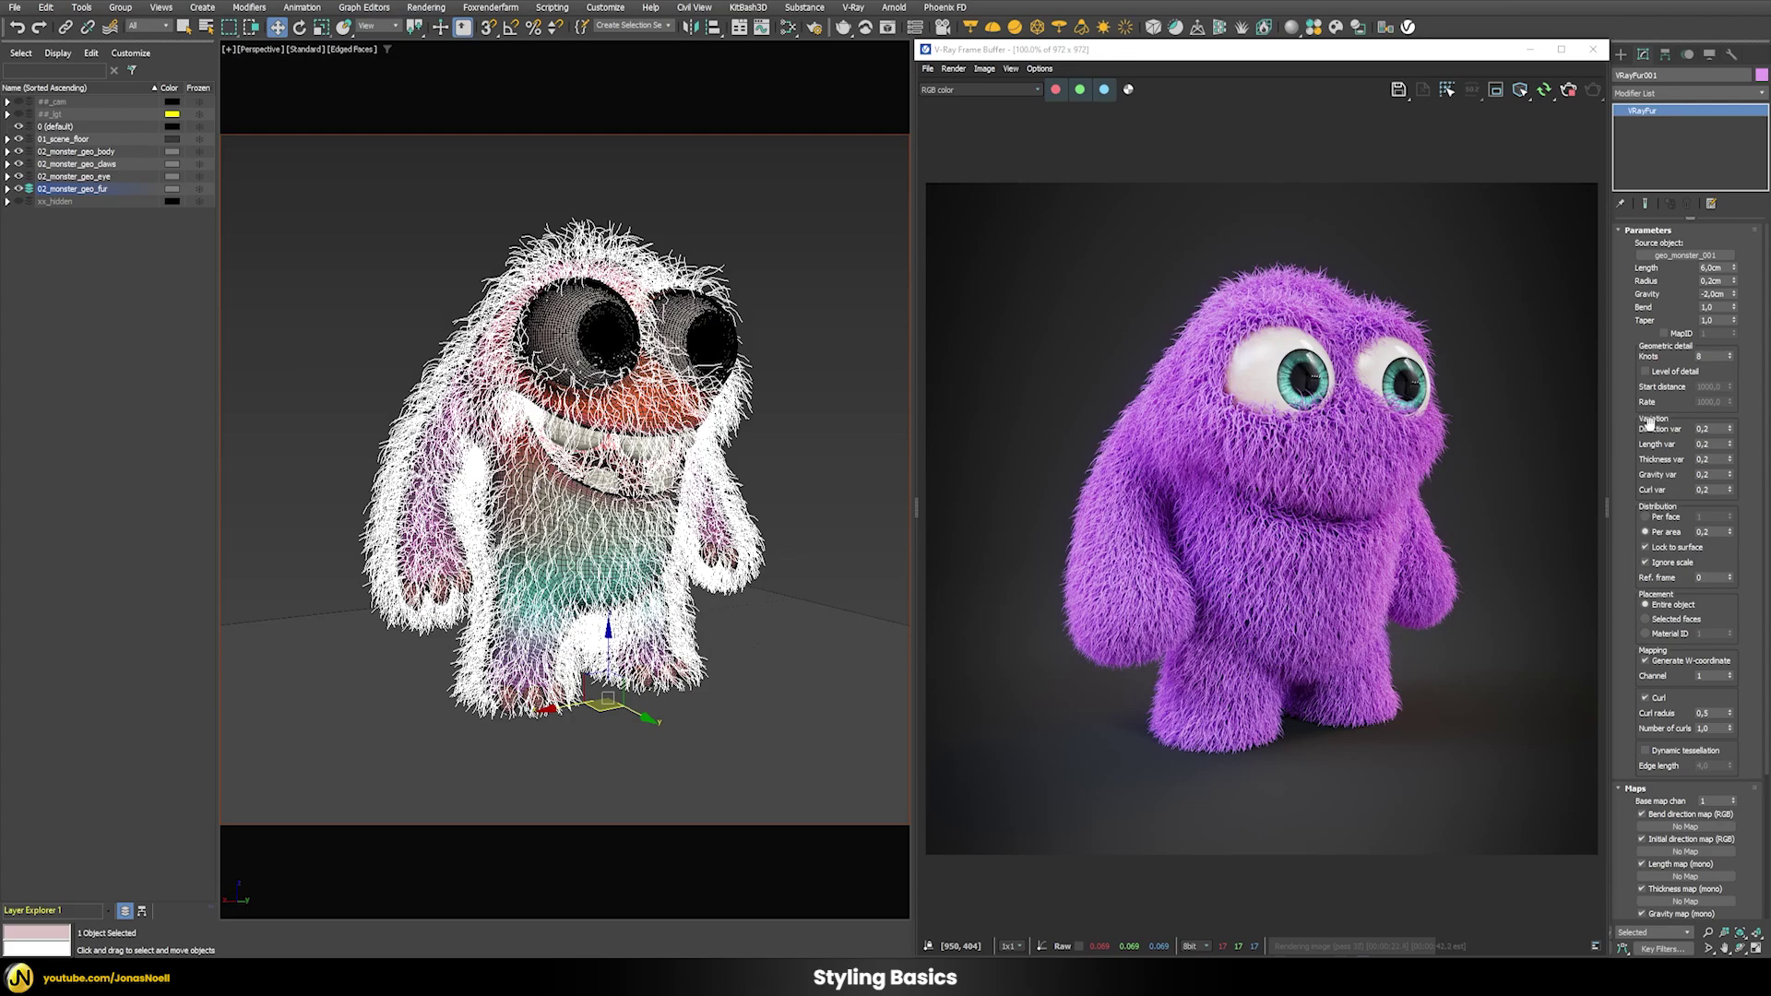
- Try a much higher direction variation on the fur strands
double_click(1715, 429)
left_click_drag(1732, 429, 1721, 394)
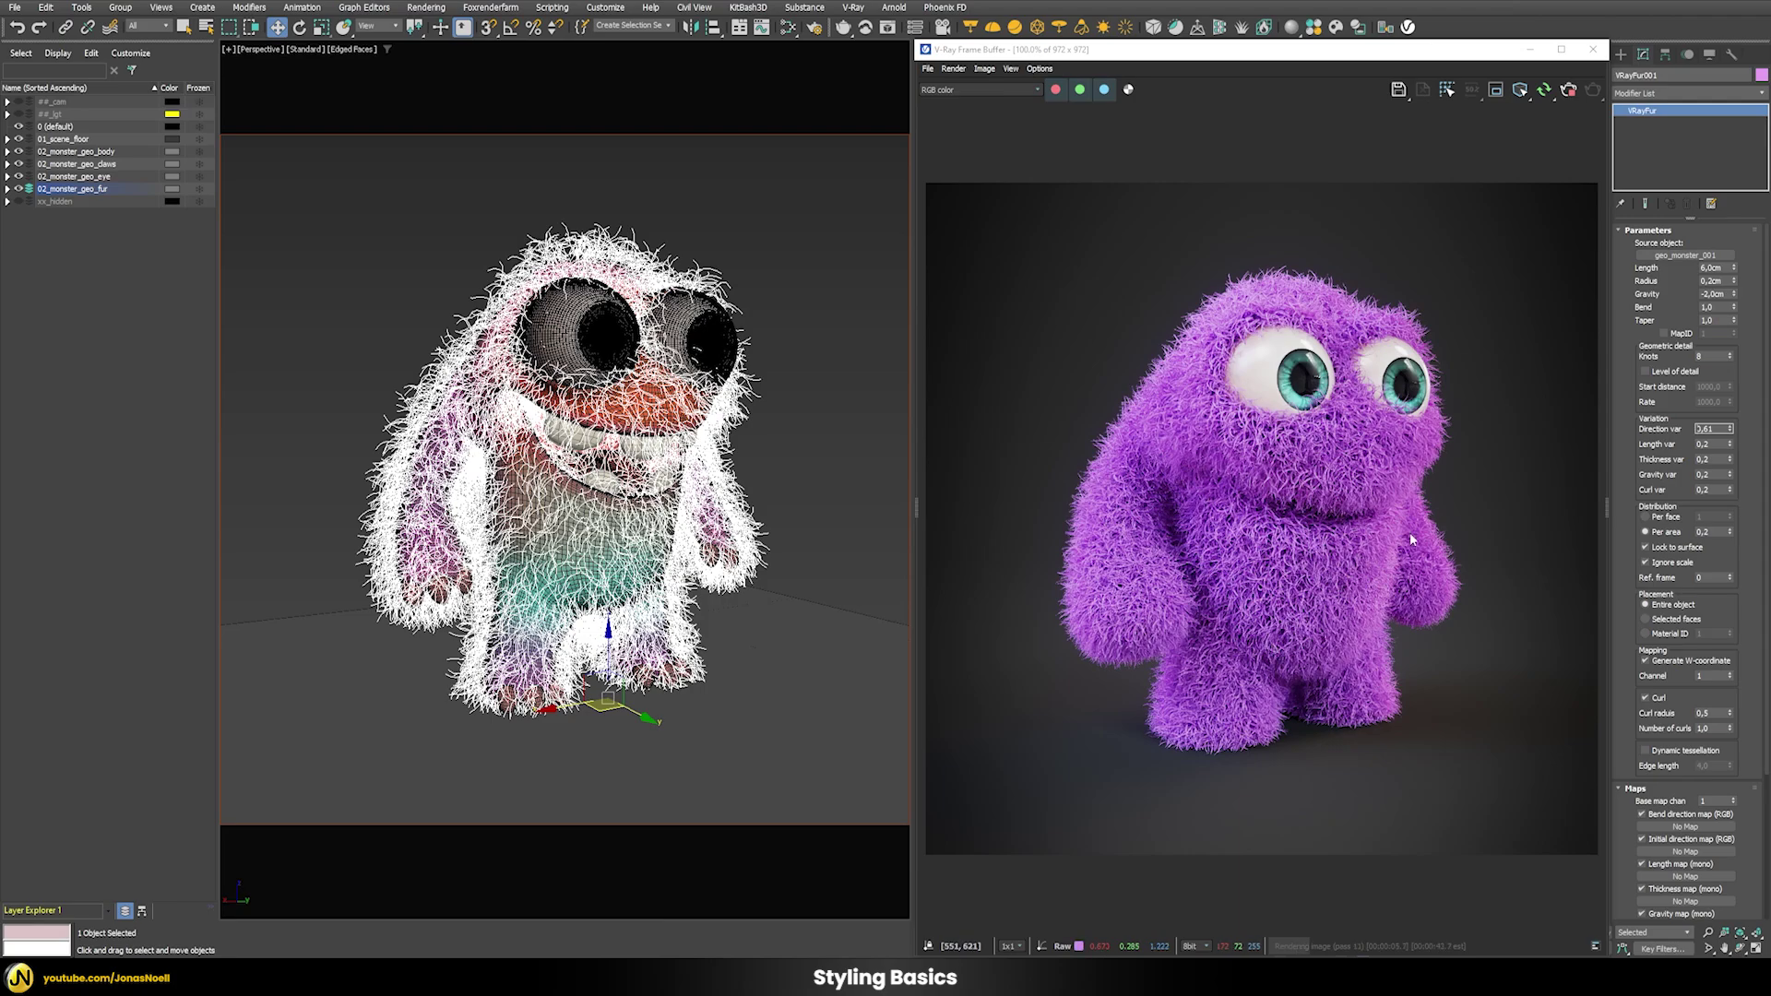
- Revert the high direction variation, set the fur's thickness and curl variations to 0.5, and inspect the render up close
right_click(1729, 431)
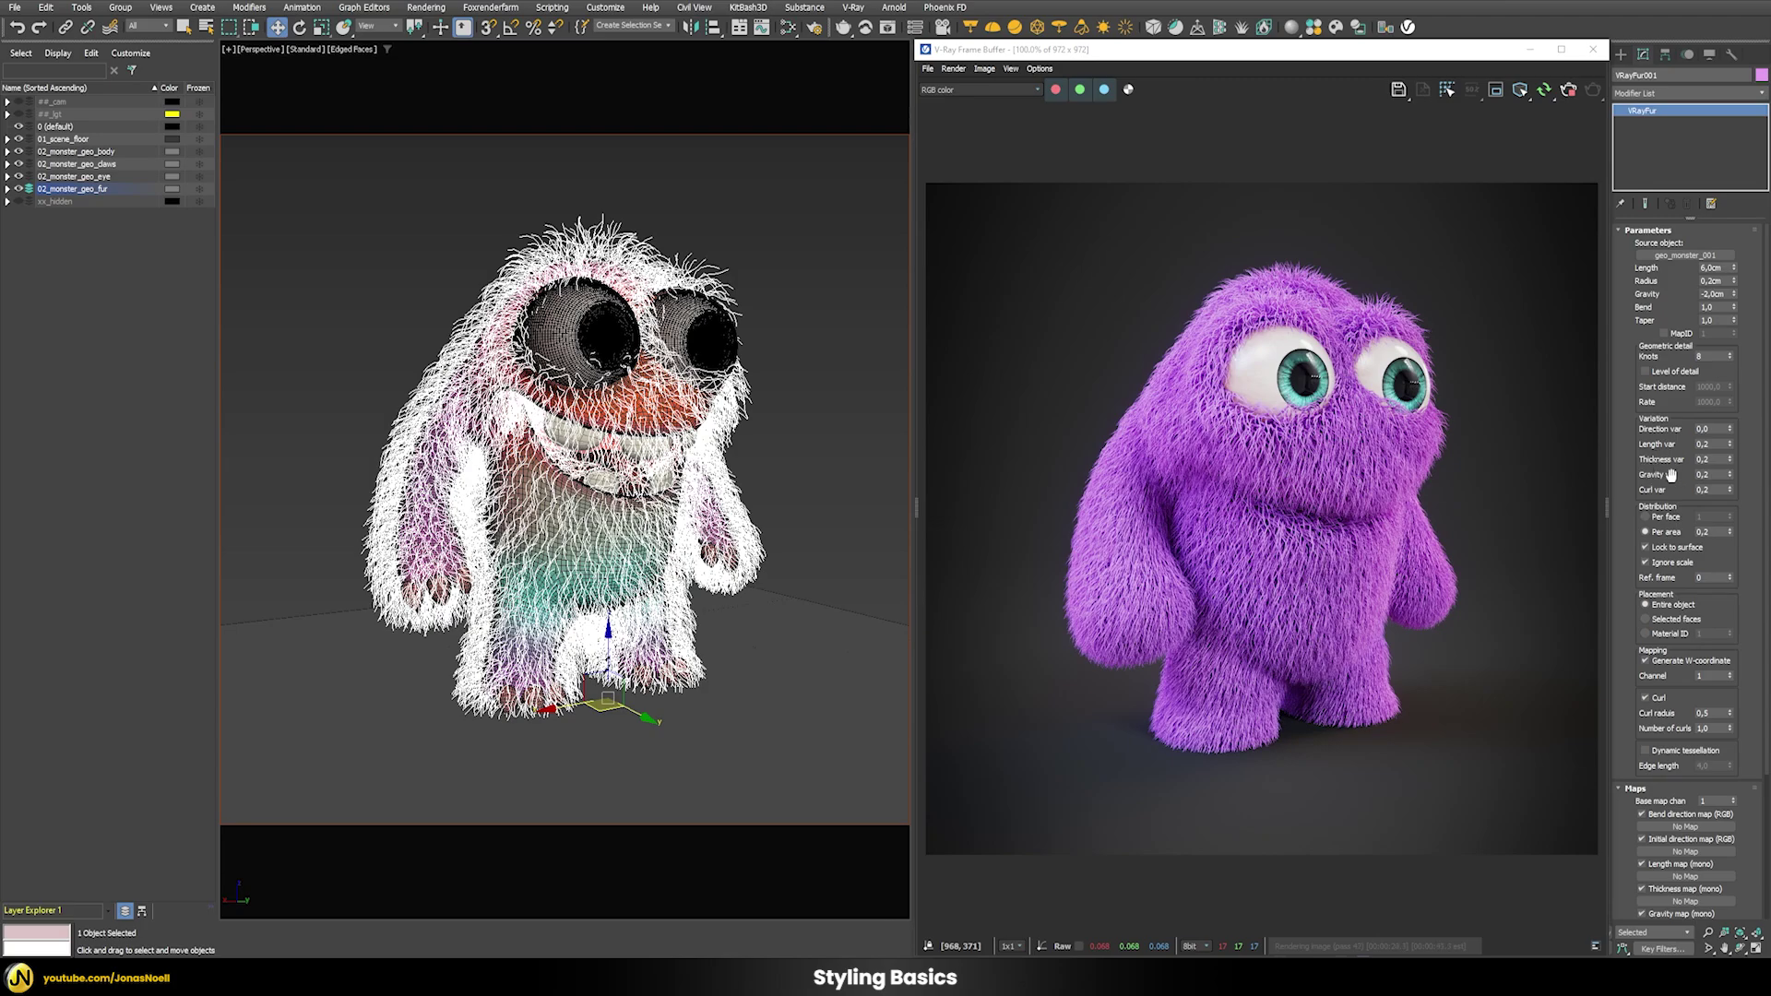
double_click(1704, 458)
type("0,5")
key("Return")
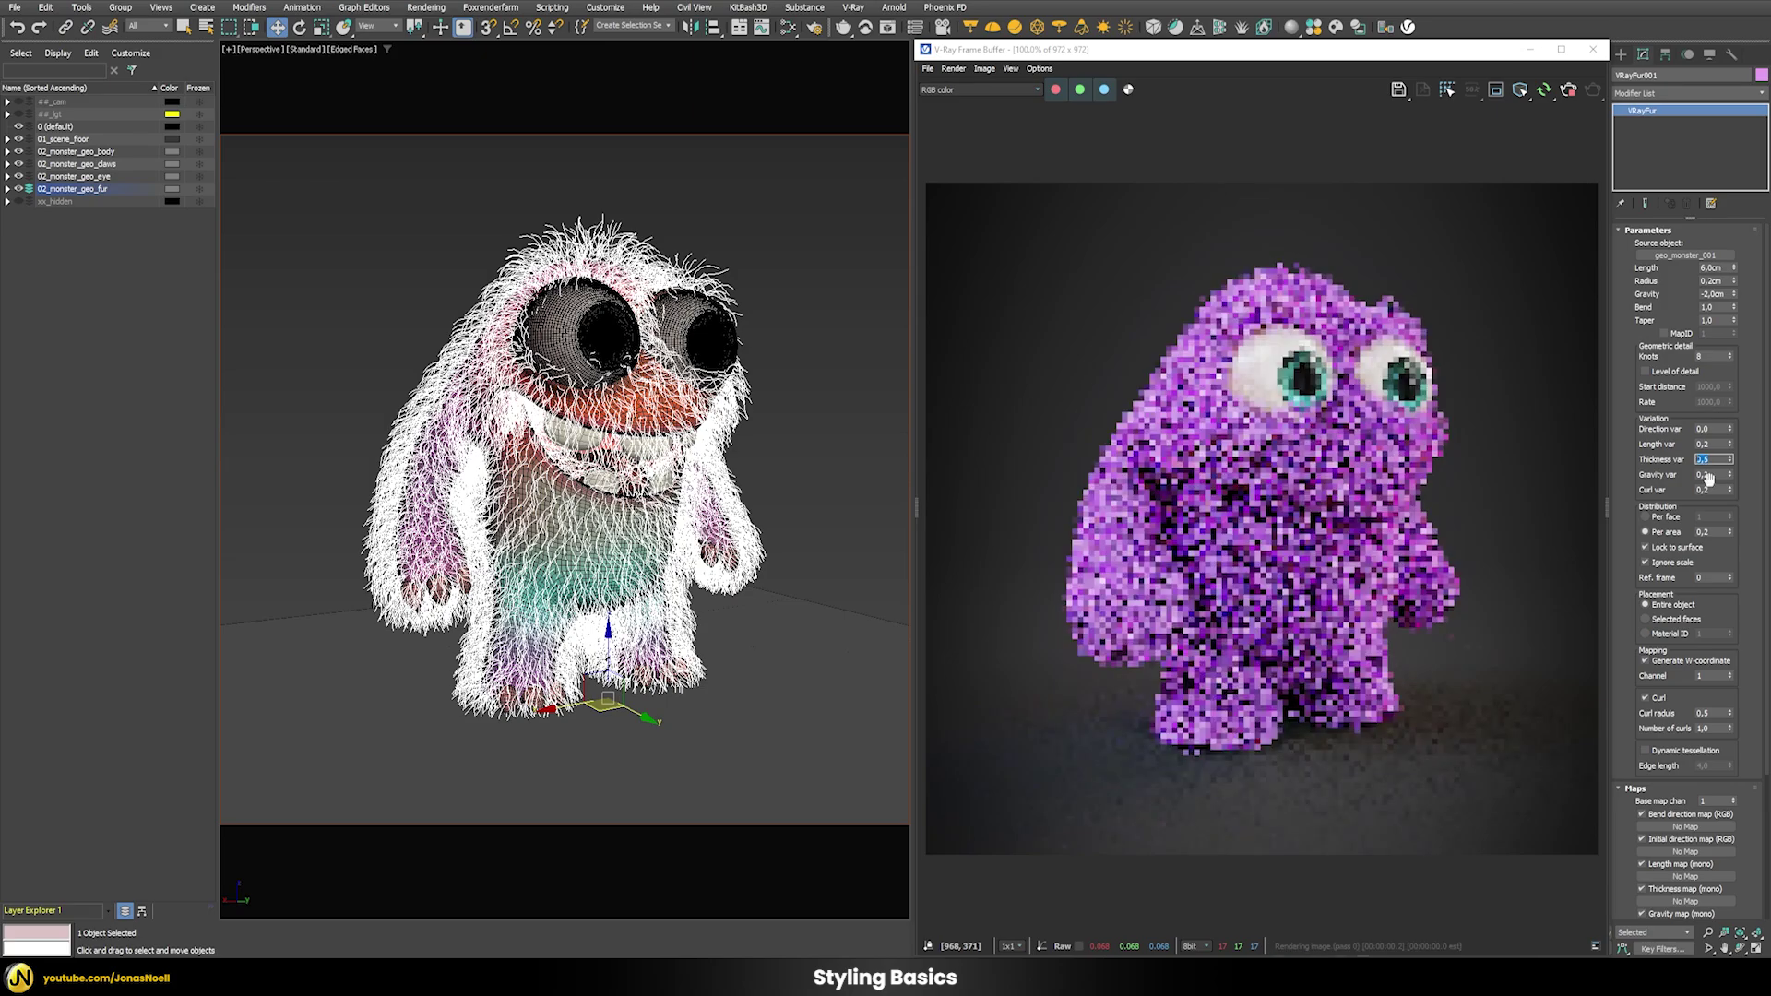
double_click(1702, 489)
type("0,5")
key("Return")
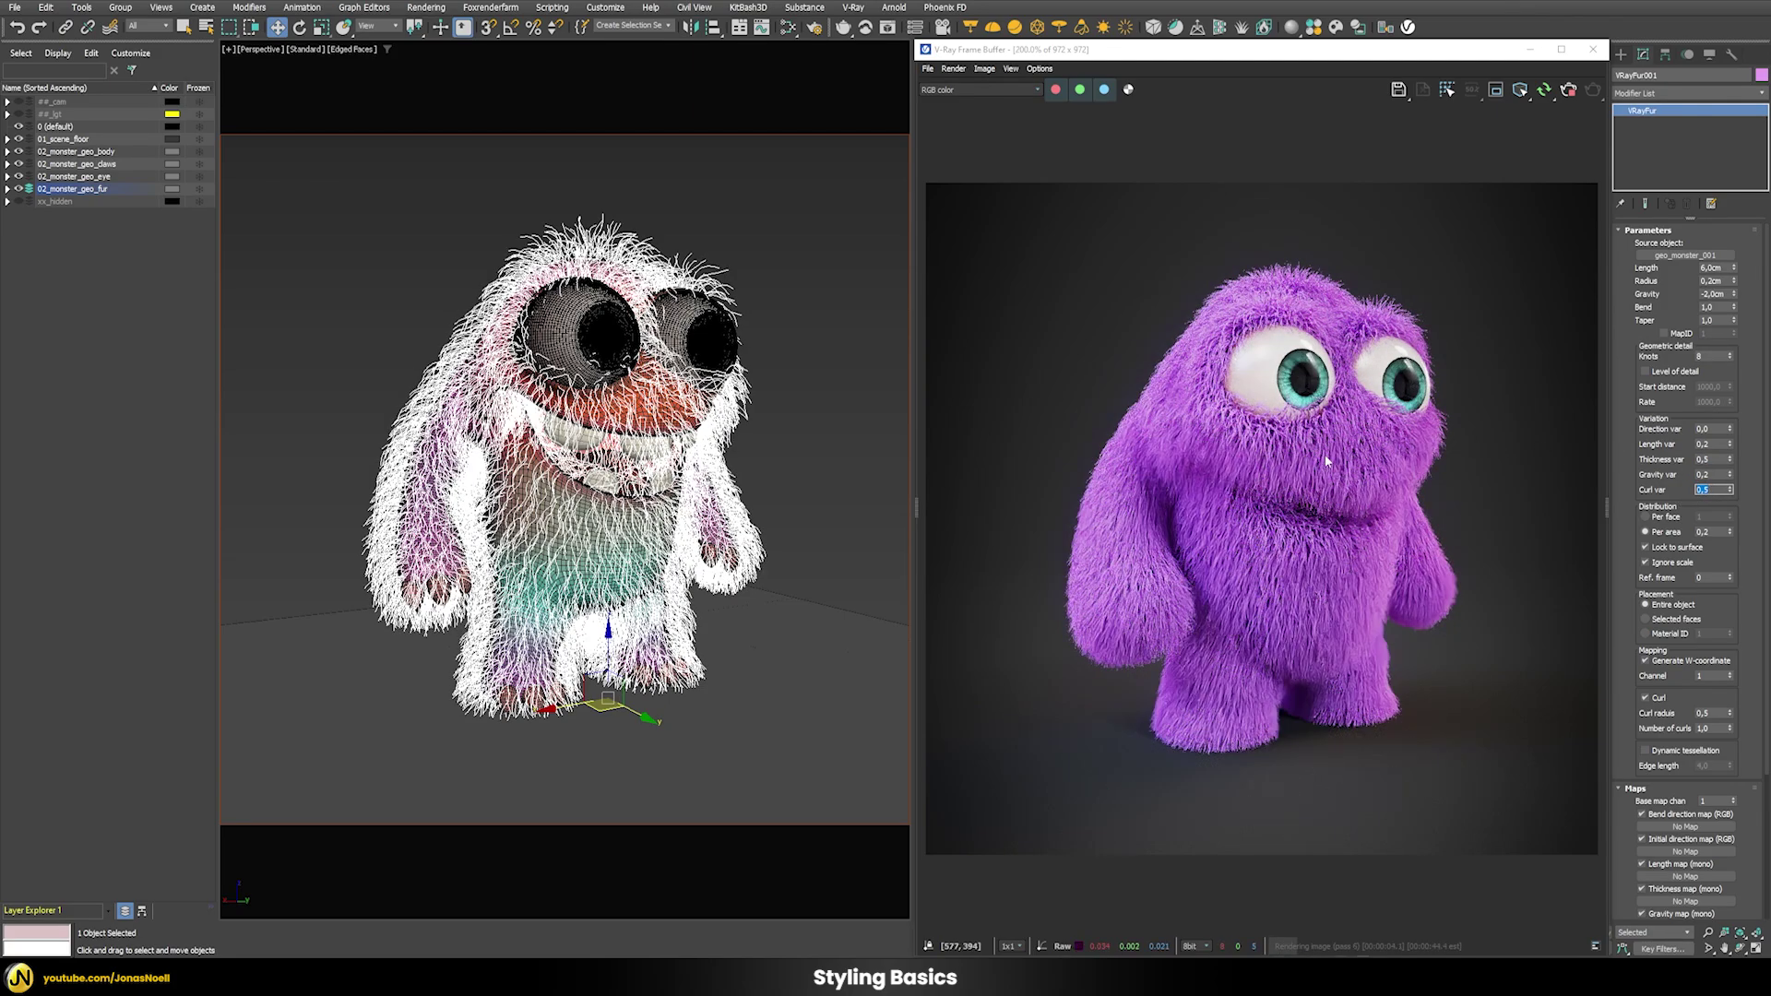
scroll(1324, 460, "up", 1)
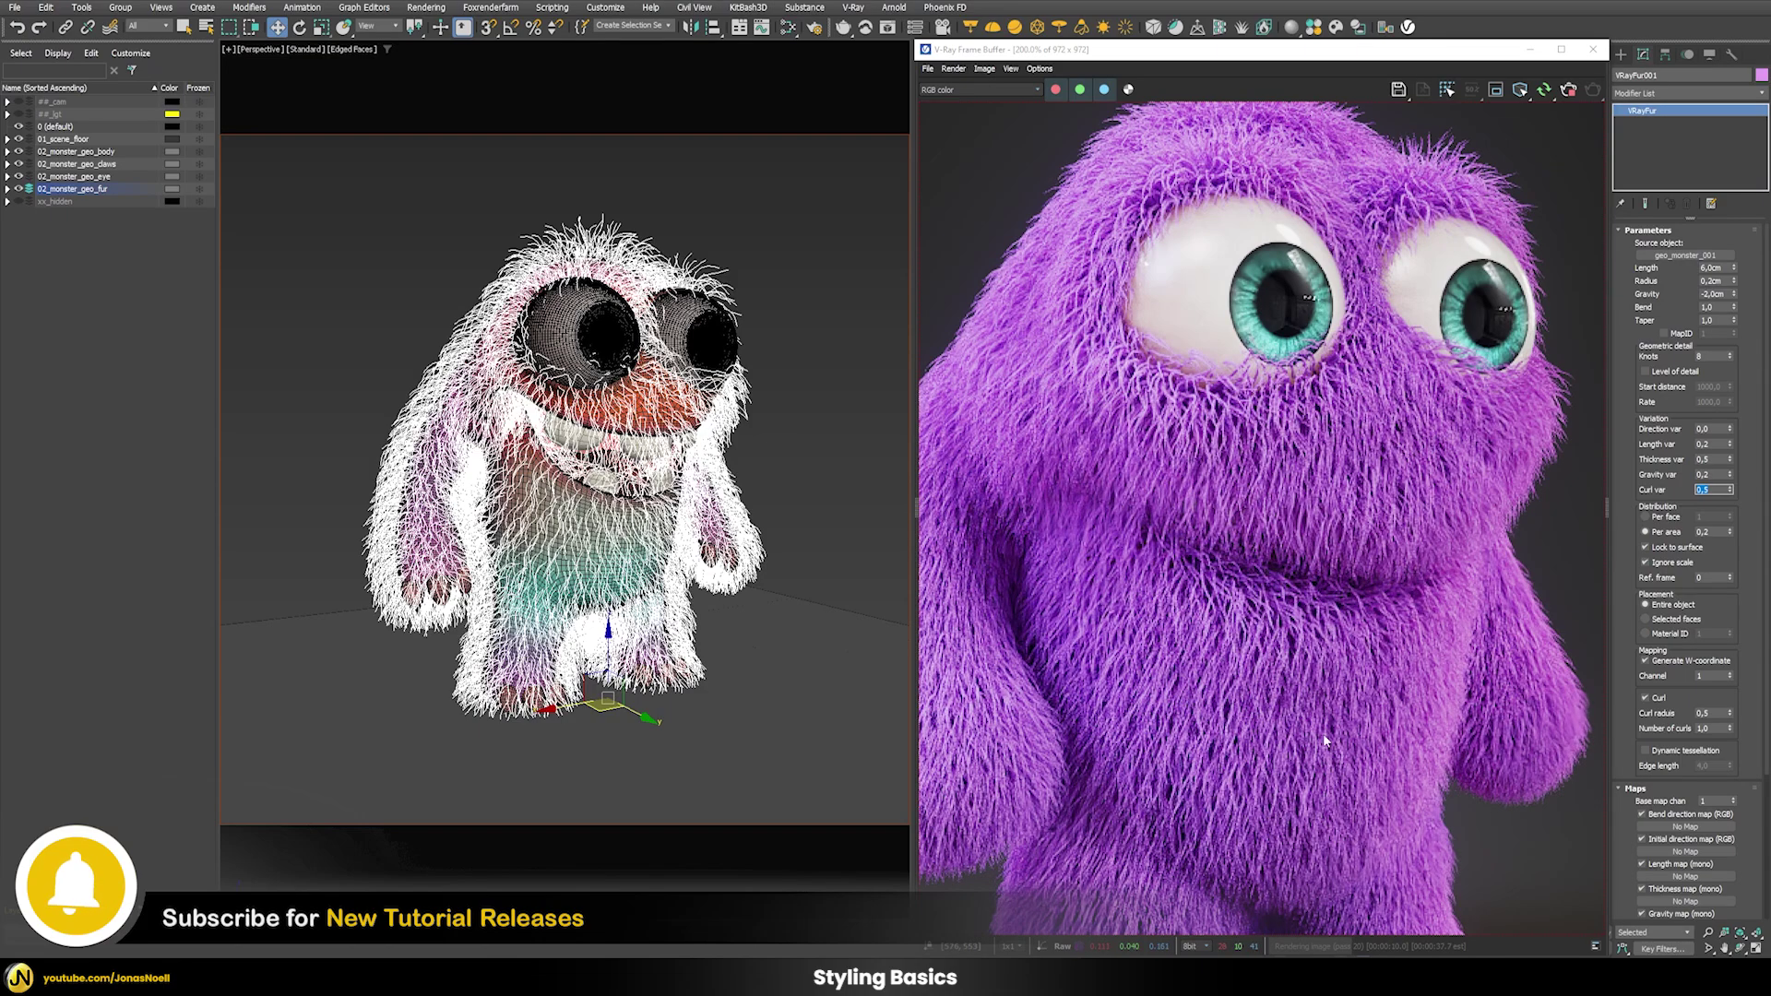
scroll(1394, 516, "down", 2)
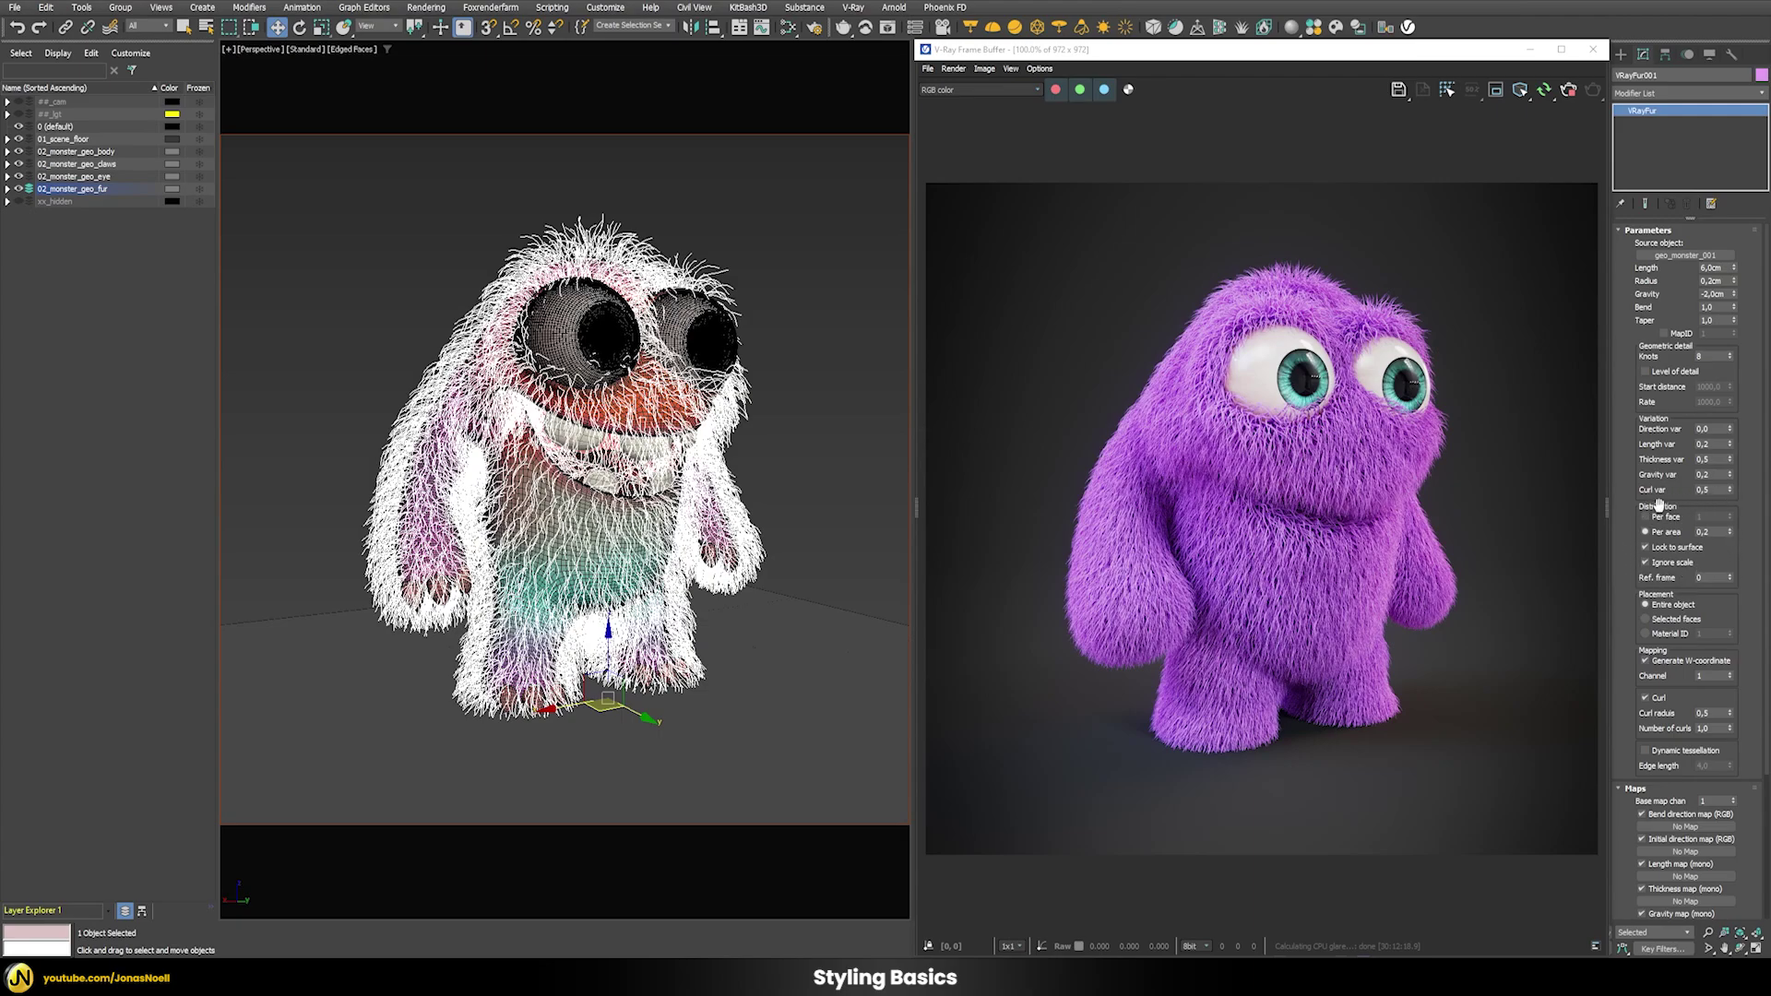
- Try a much higher per-area fur density, inspect it in the render, and restore the density to 0.2
double_click(1712, 531)
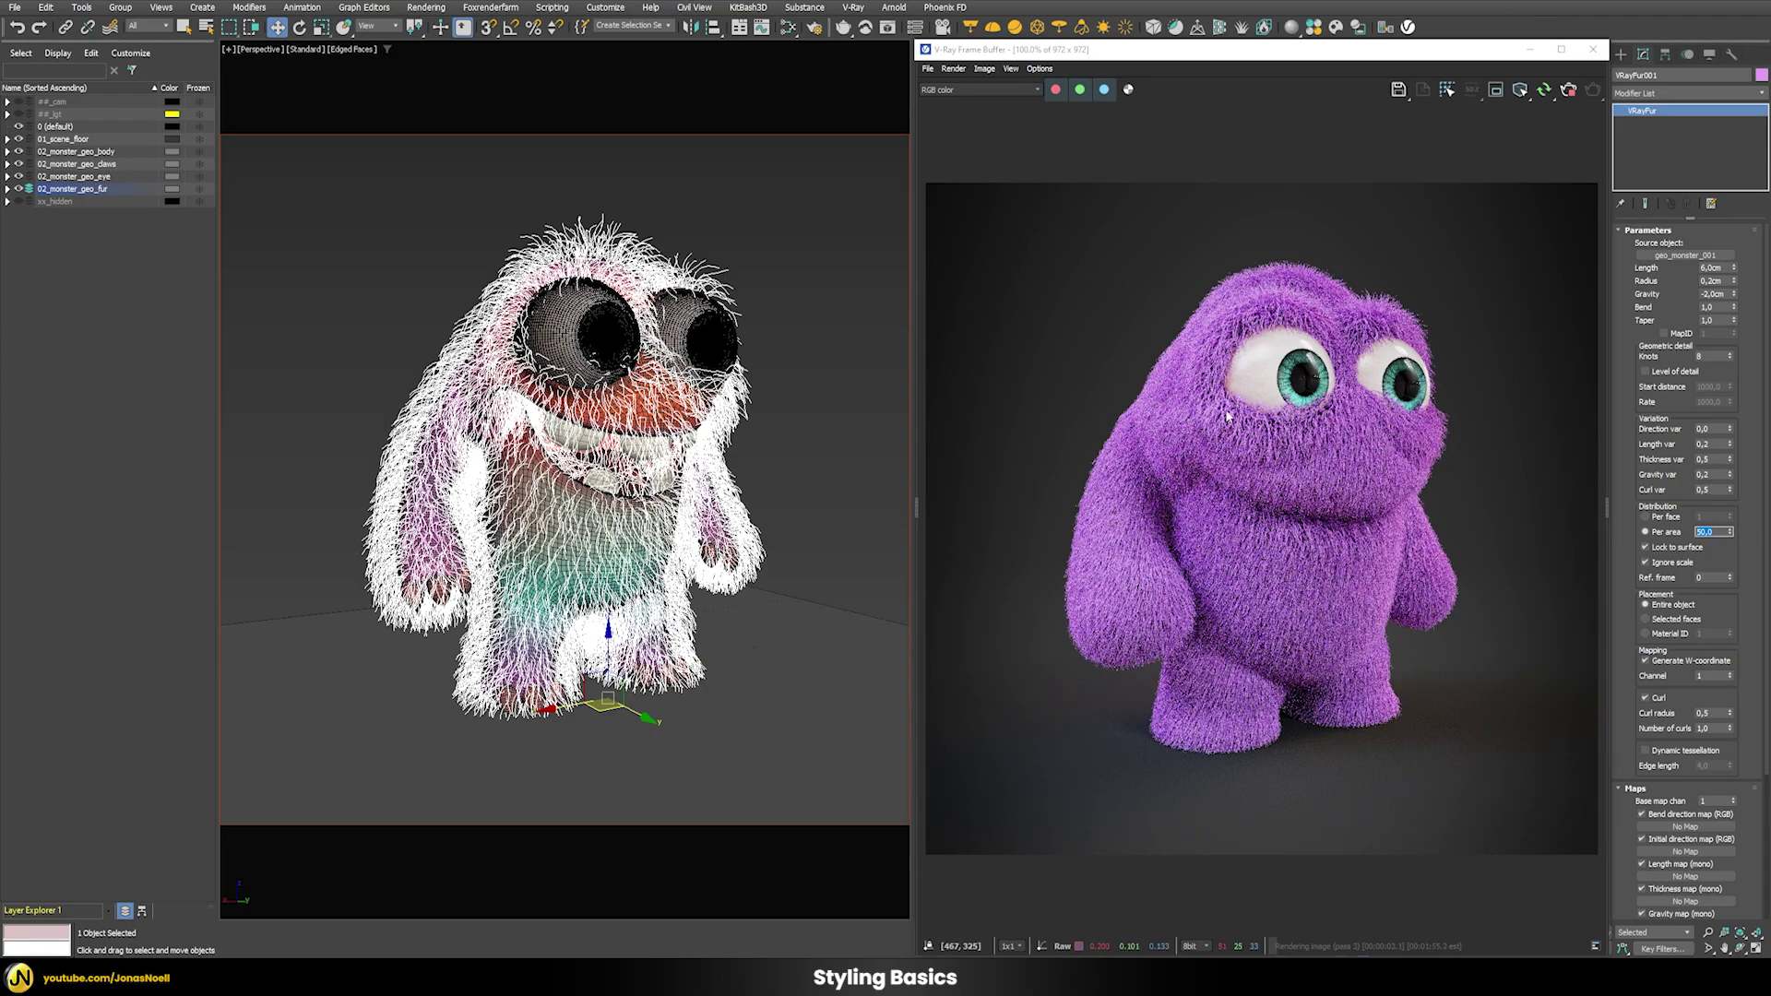
scroll(1274, 476, "up", 1)
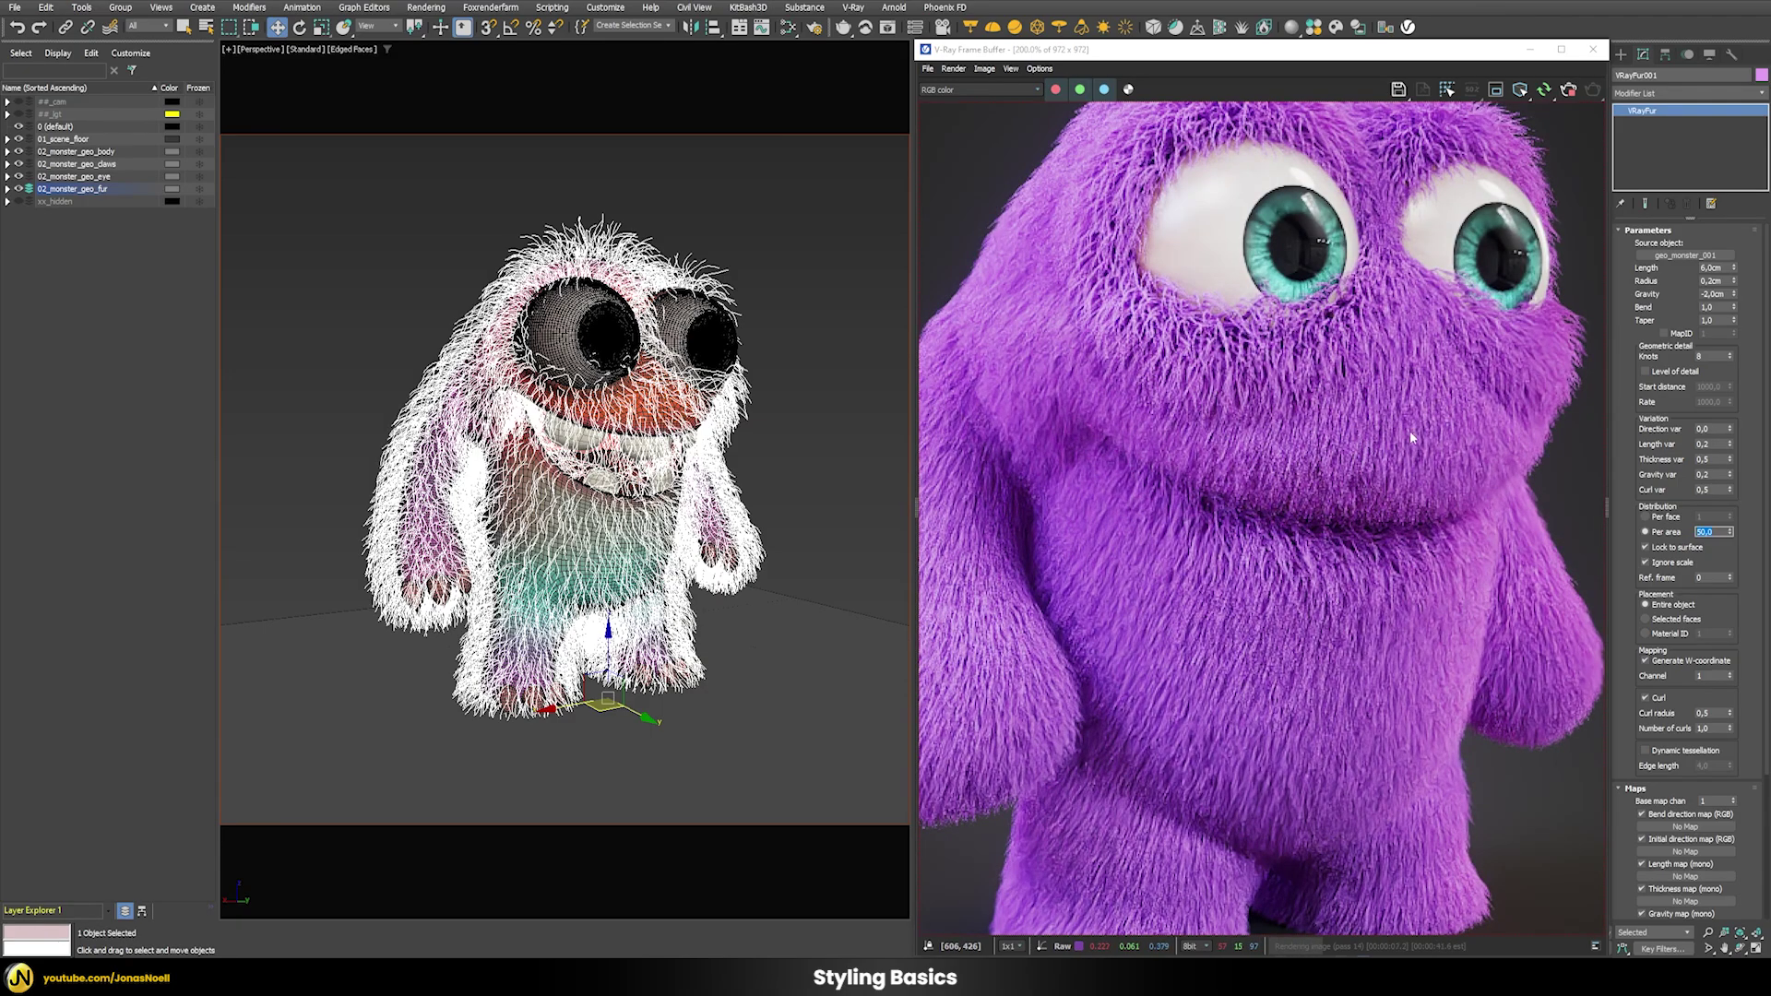
scroll(1319, 489, "down", 1)
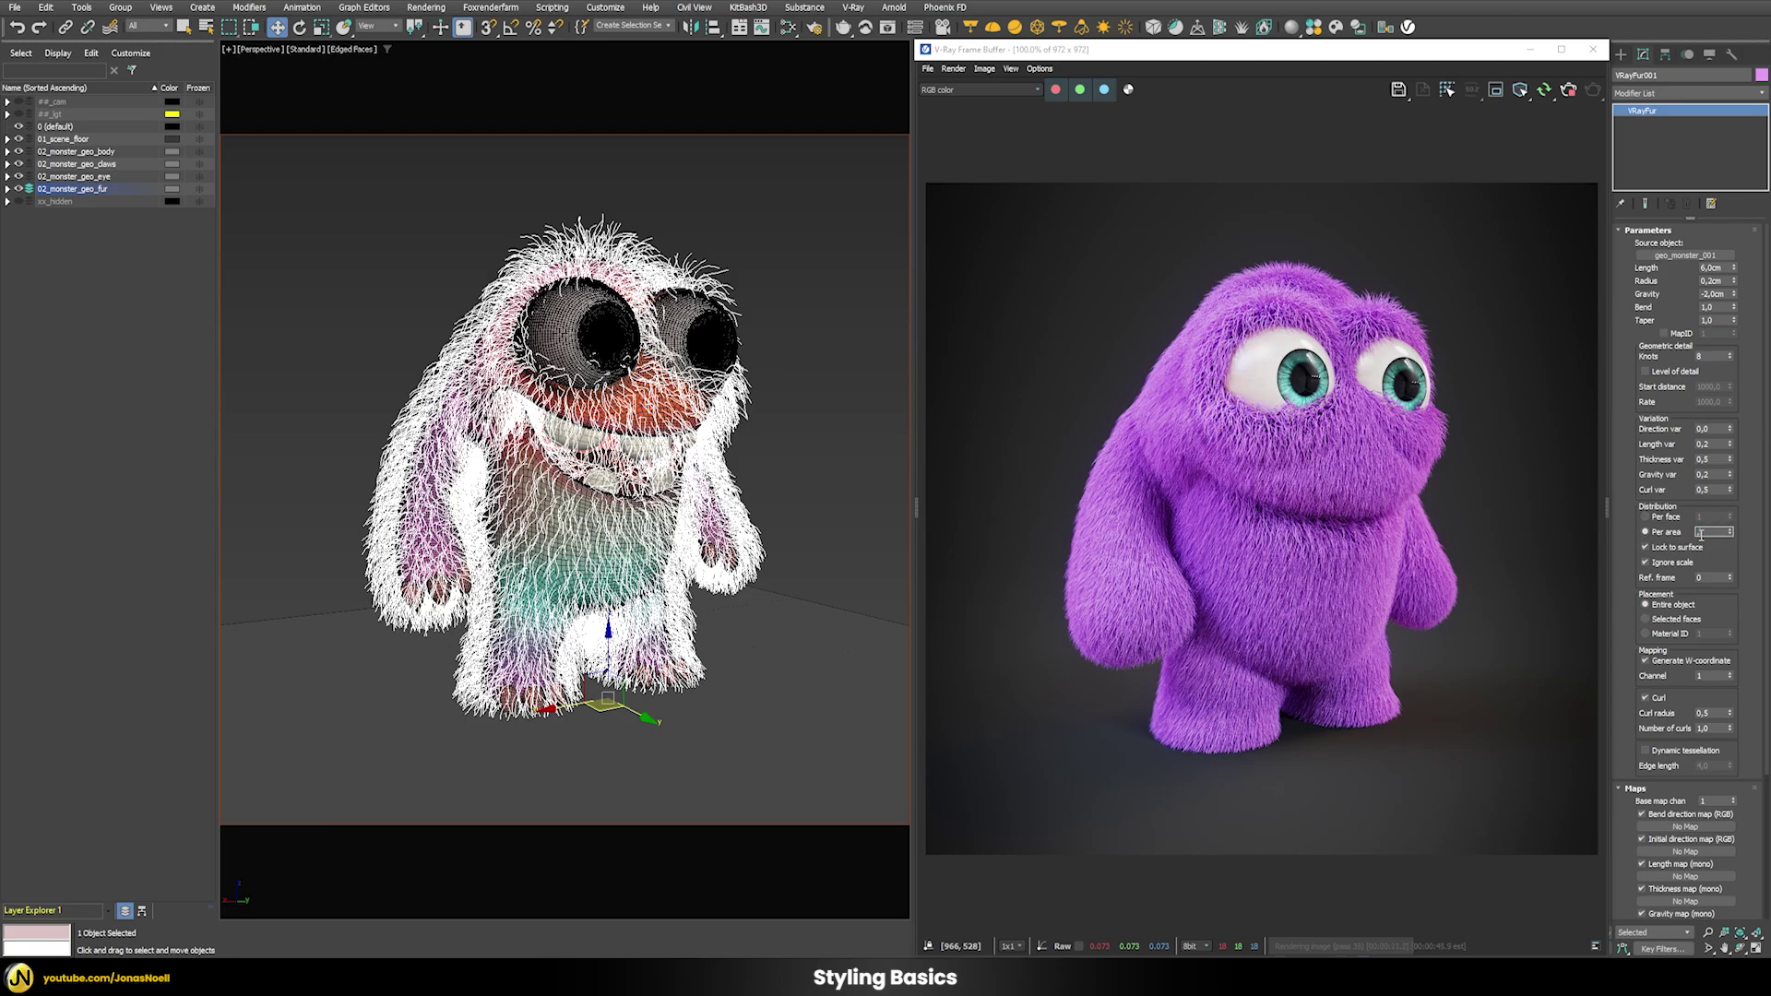
key("Return")
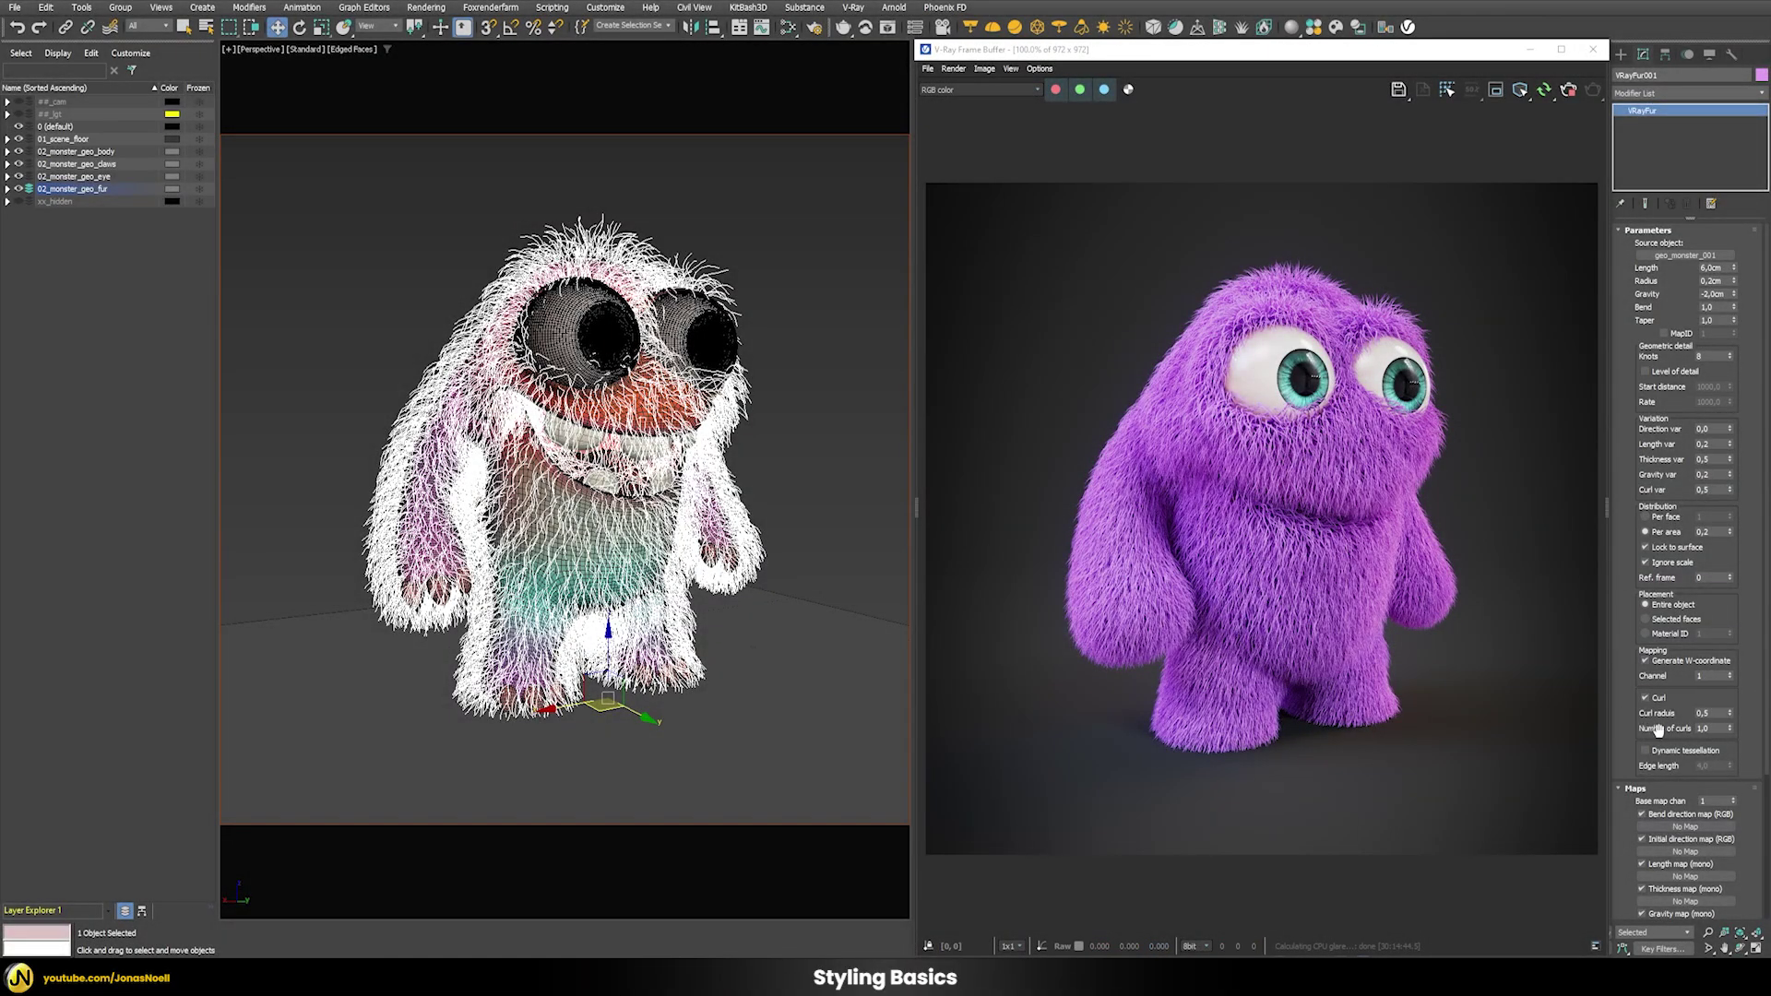
- Switch to the Chaos docs Misc Tools page and review the VRayFur styler's download and installation notes
scroll(1746, 743, "down", 3)
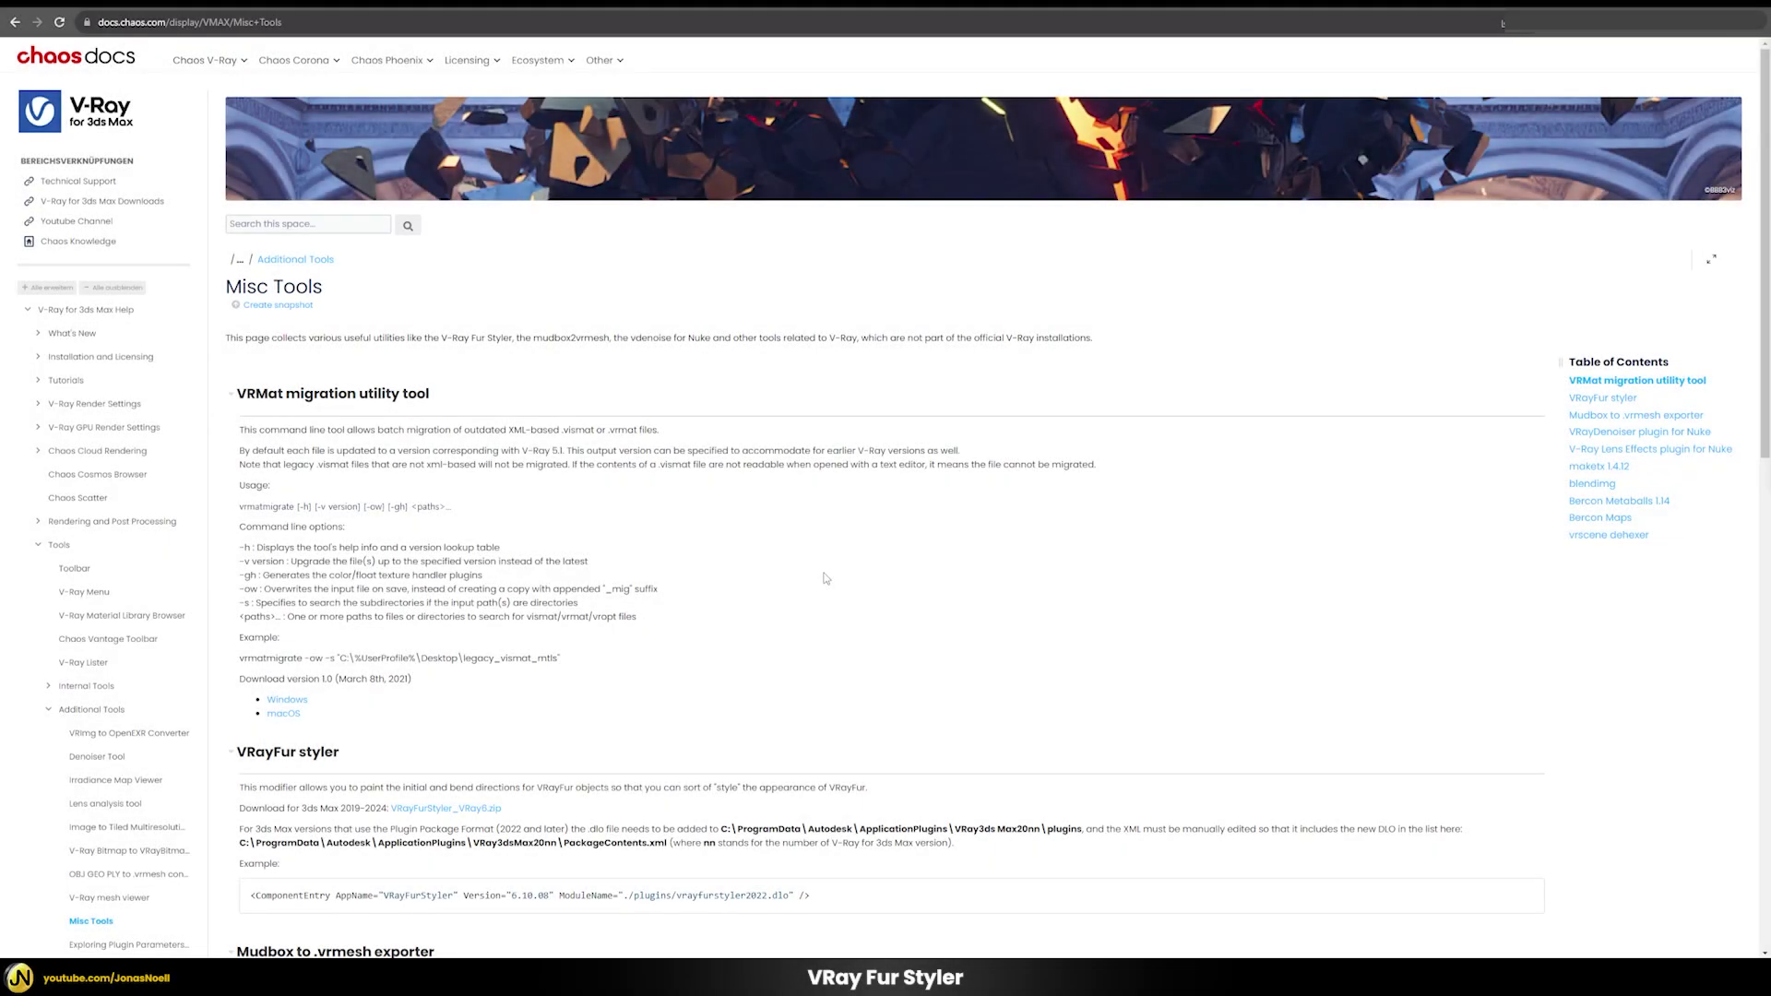
scroll(825, 579, "down", 2)
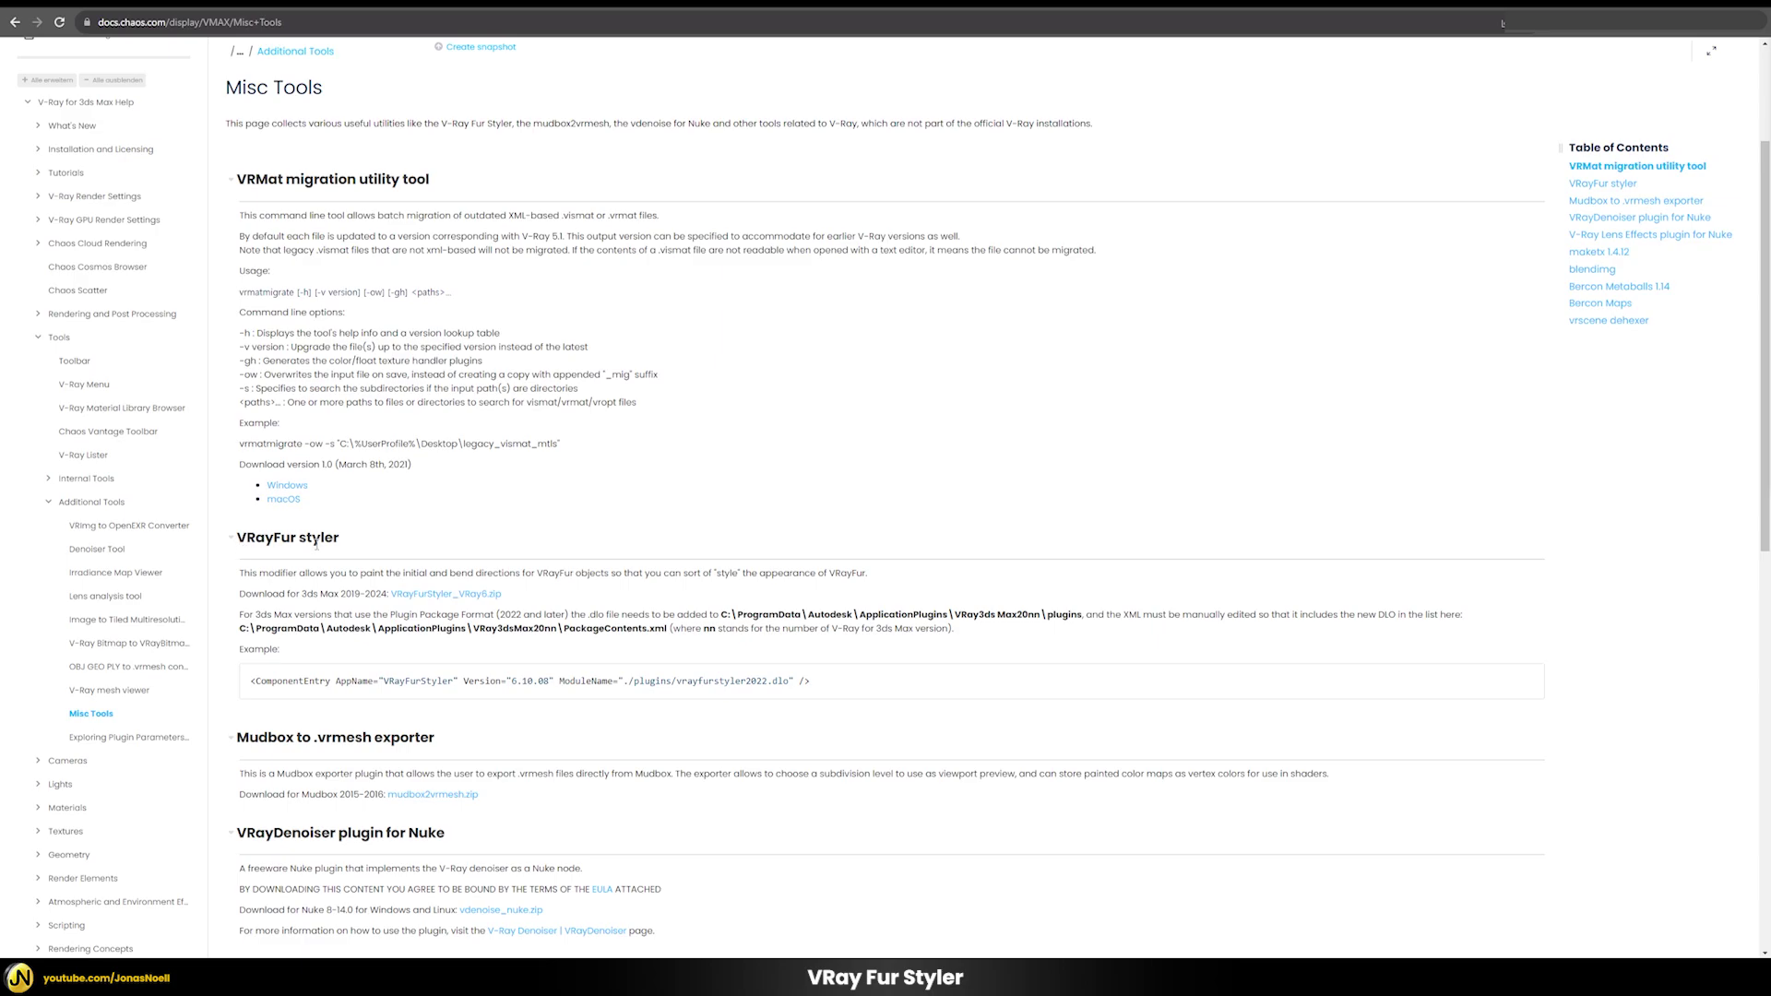
scroll(249, 275, "up", 2)
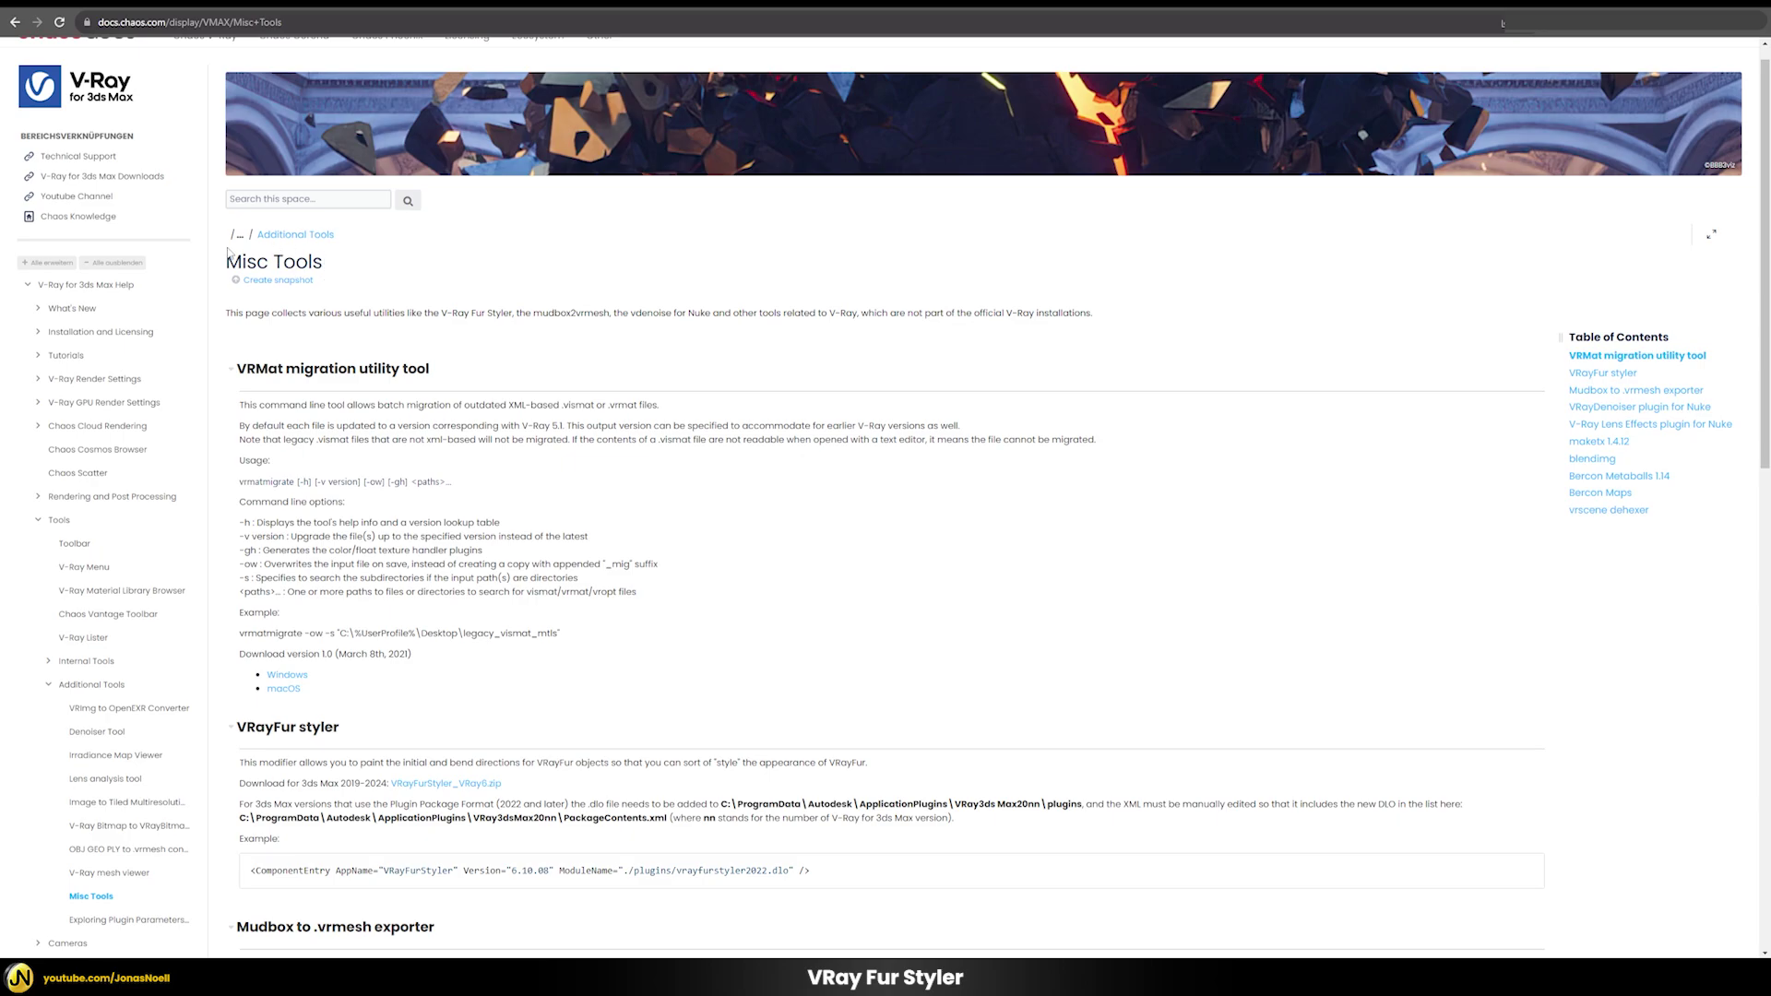
scroll(351, 369, "down", 4)
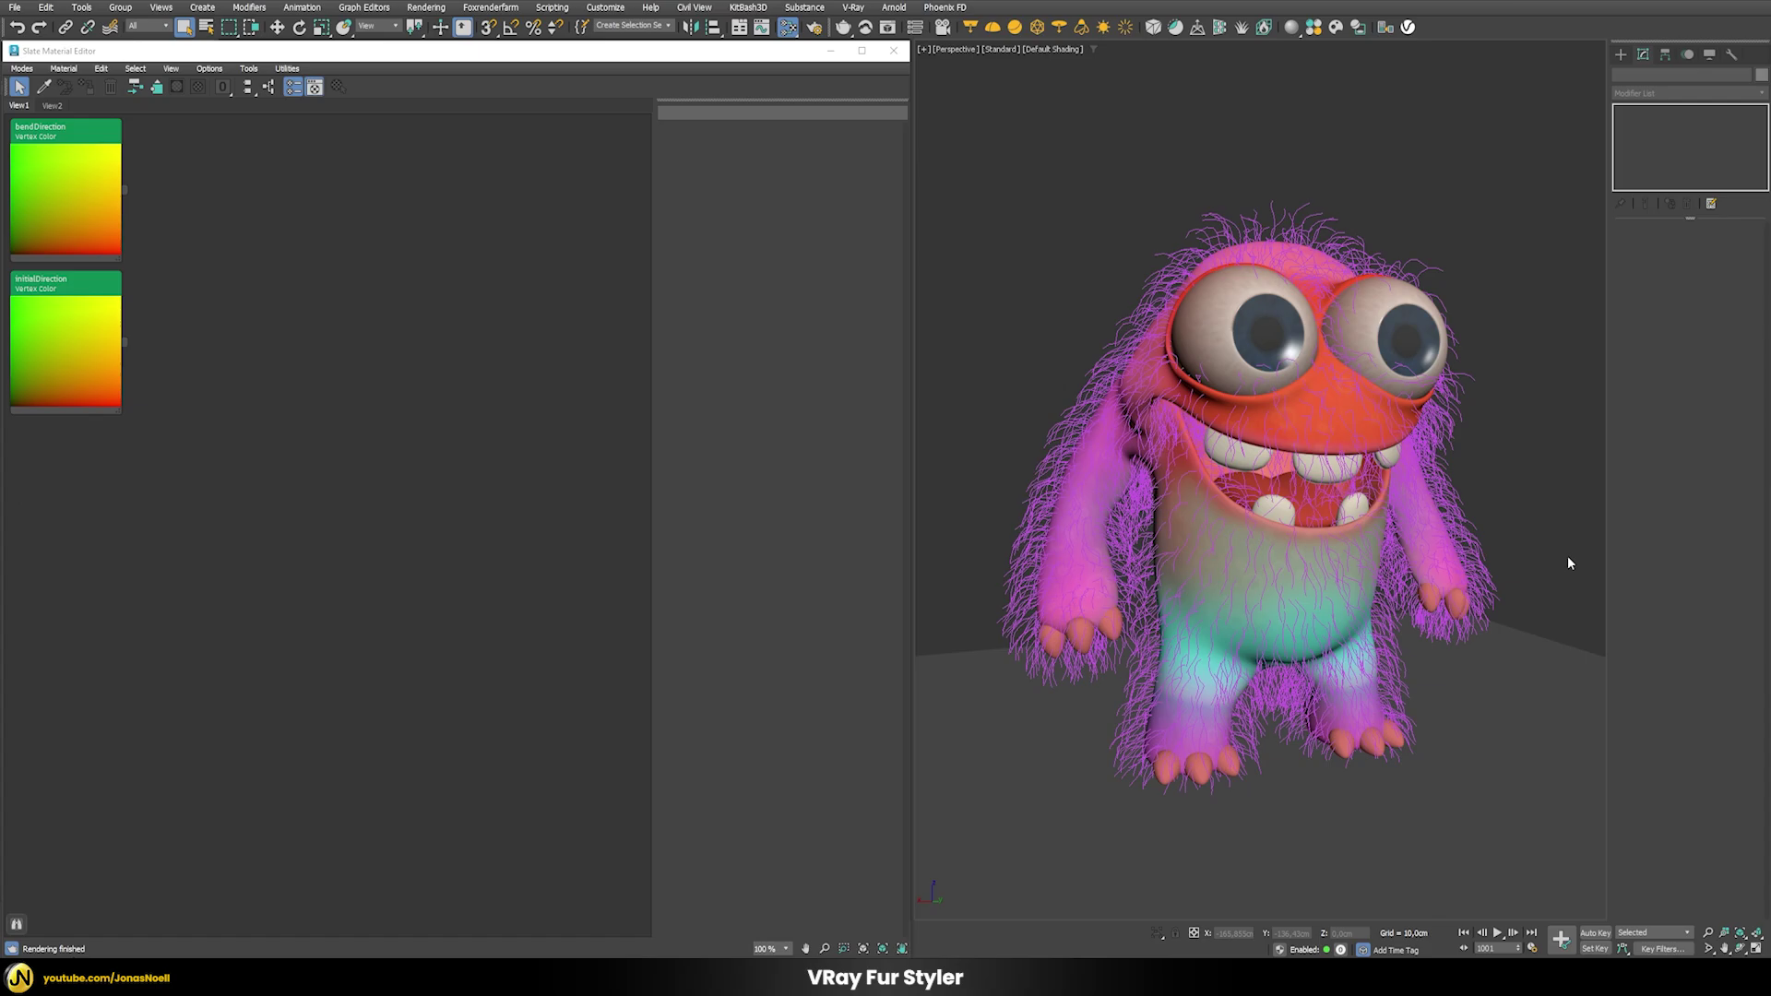
- Collapse the modifier stack of the monster's body mesh and convert the mesh to an Editable Poly
left_click(1333, 438)
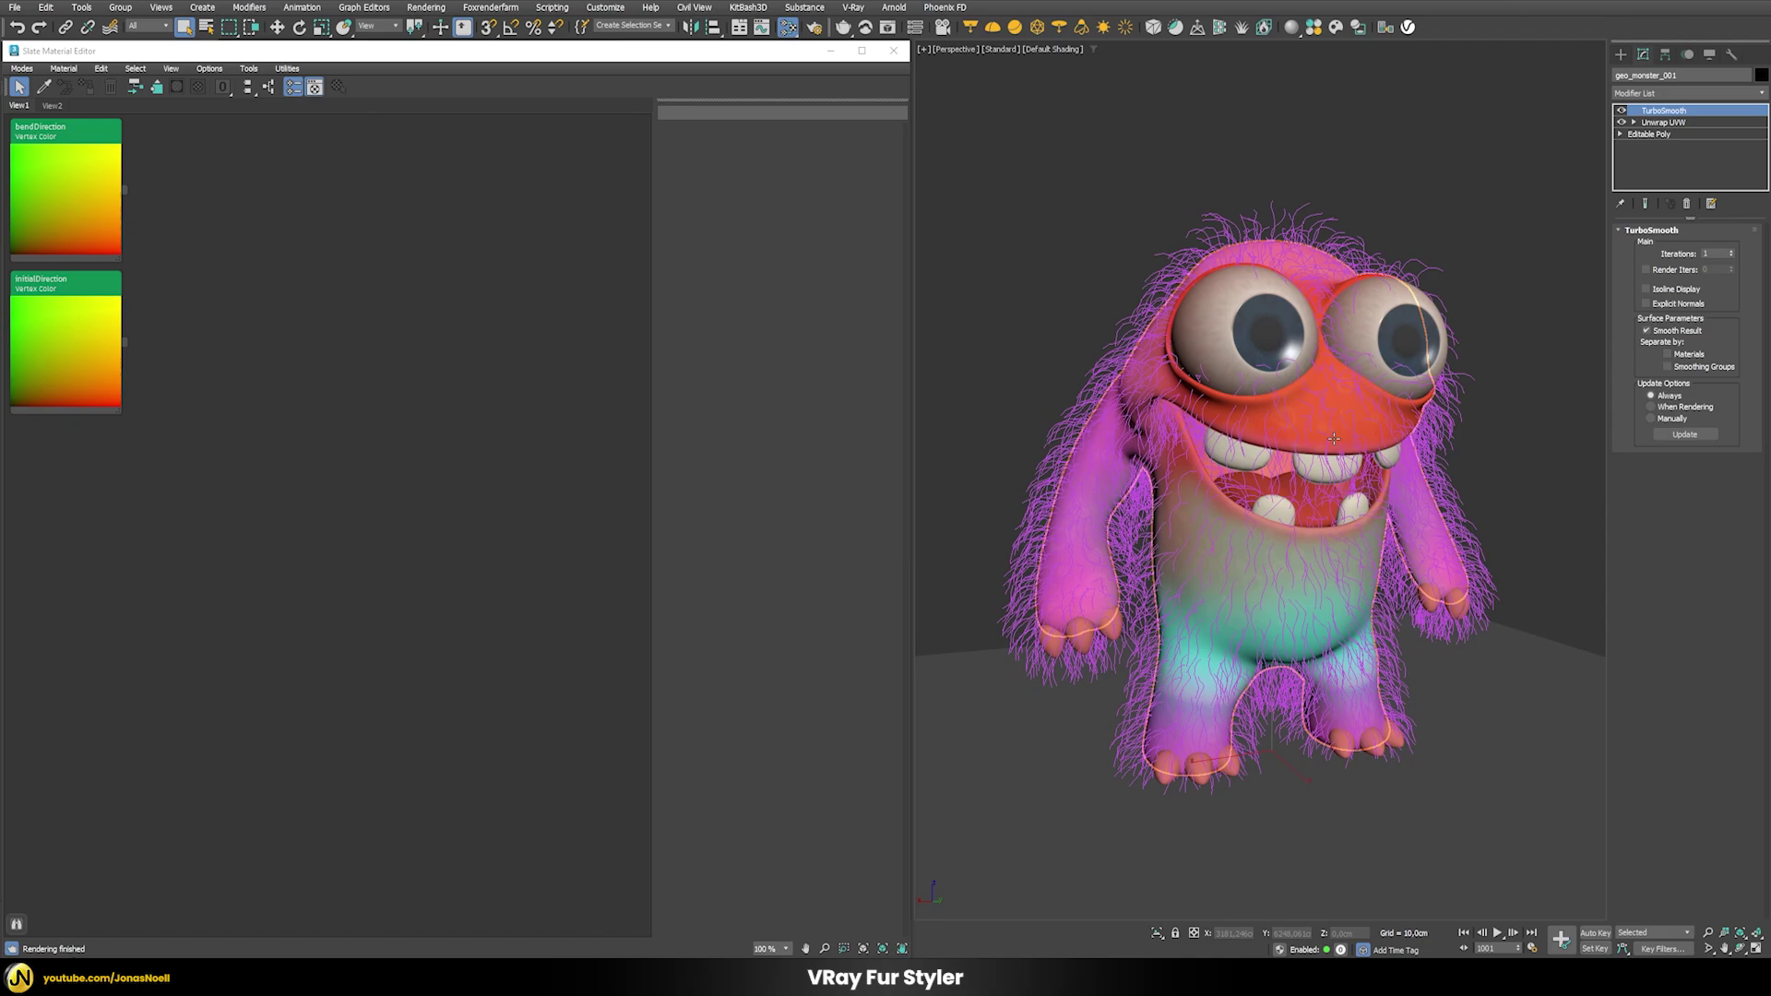
key("F4")
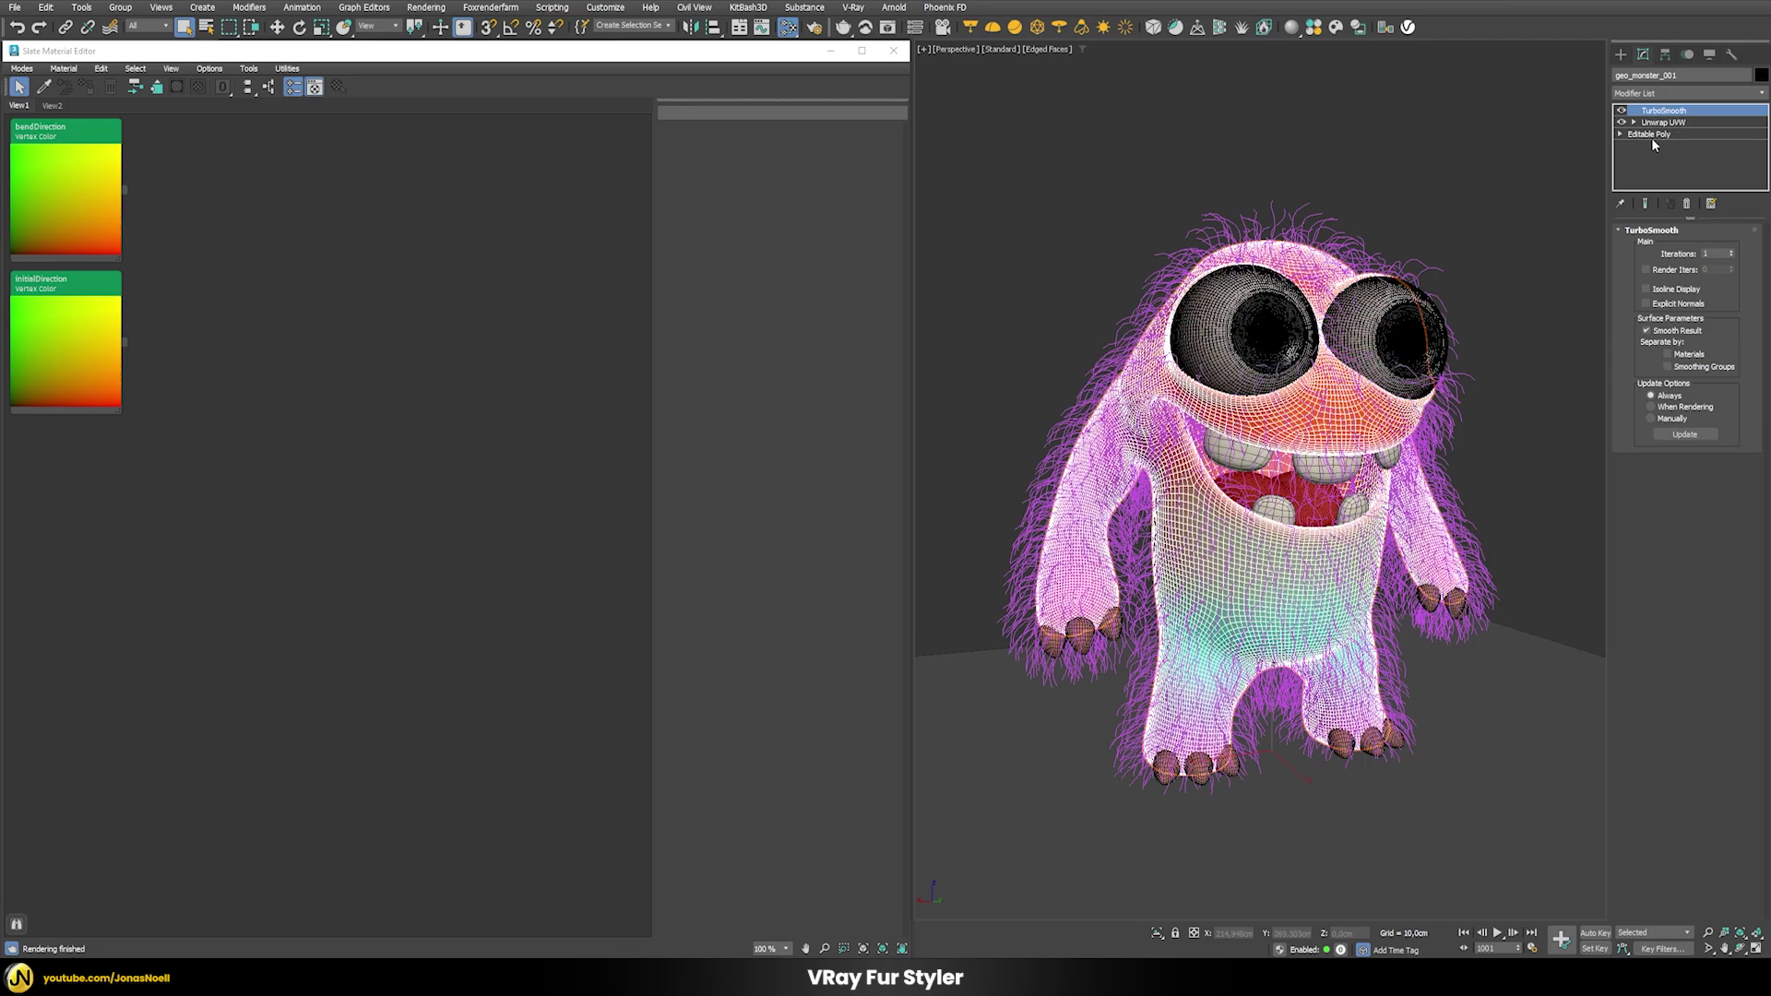
right_click(1664, 112)
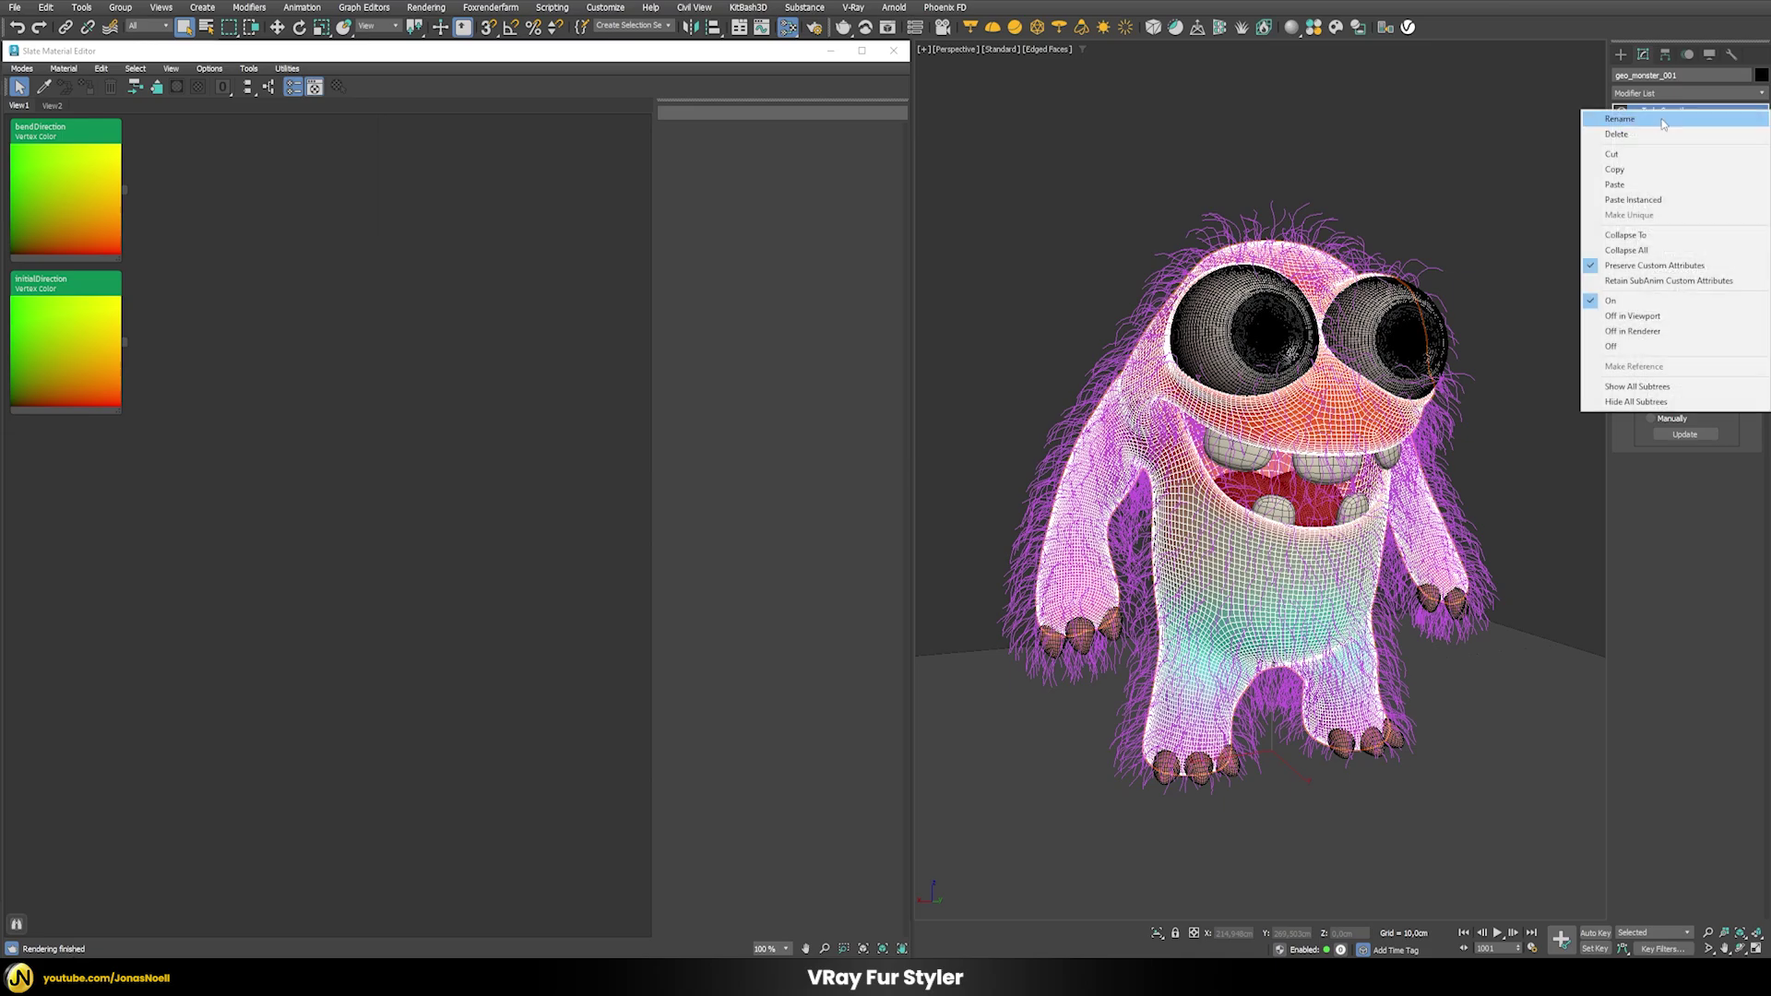
left_click(1628, 236)
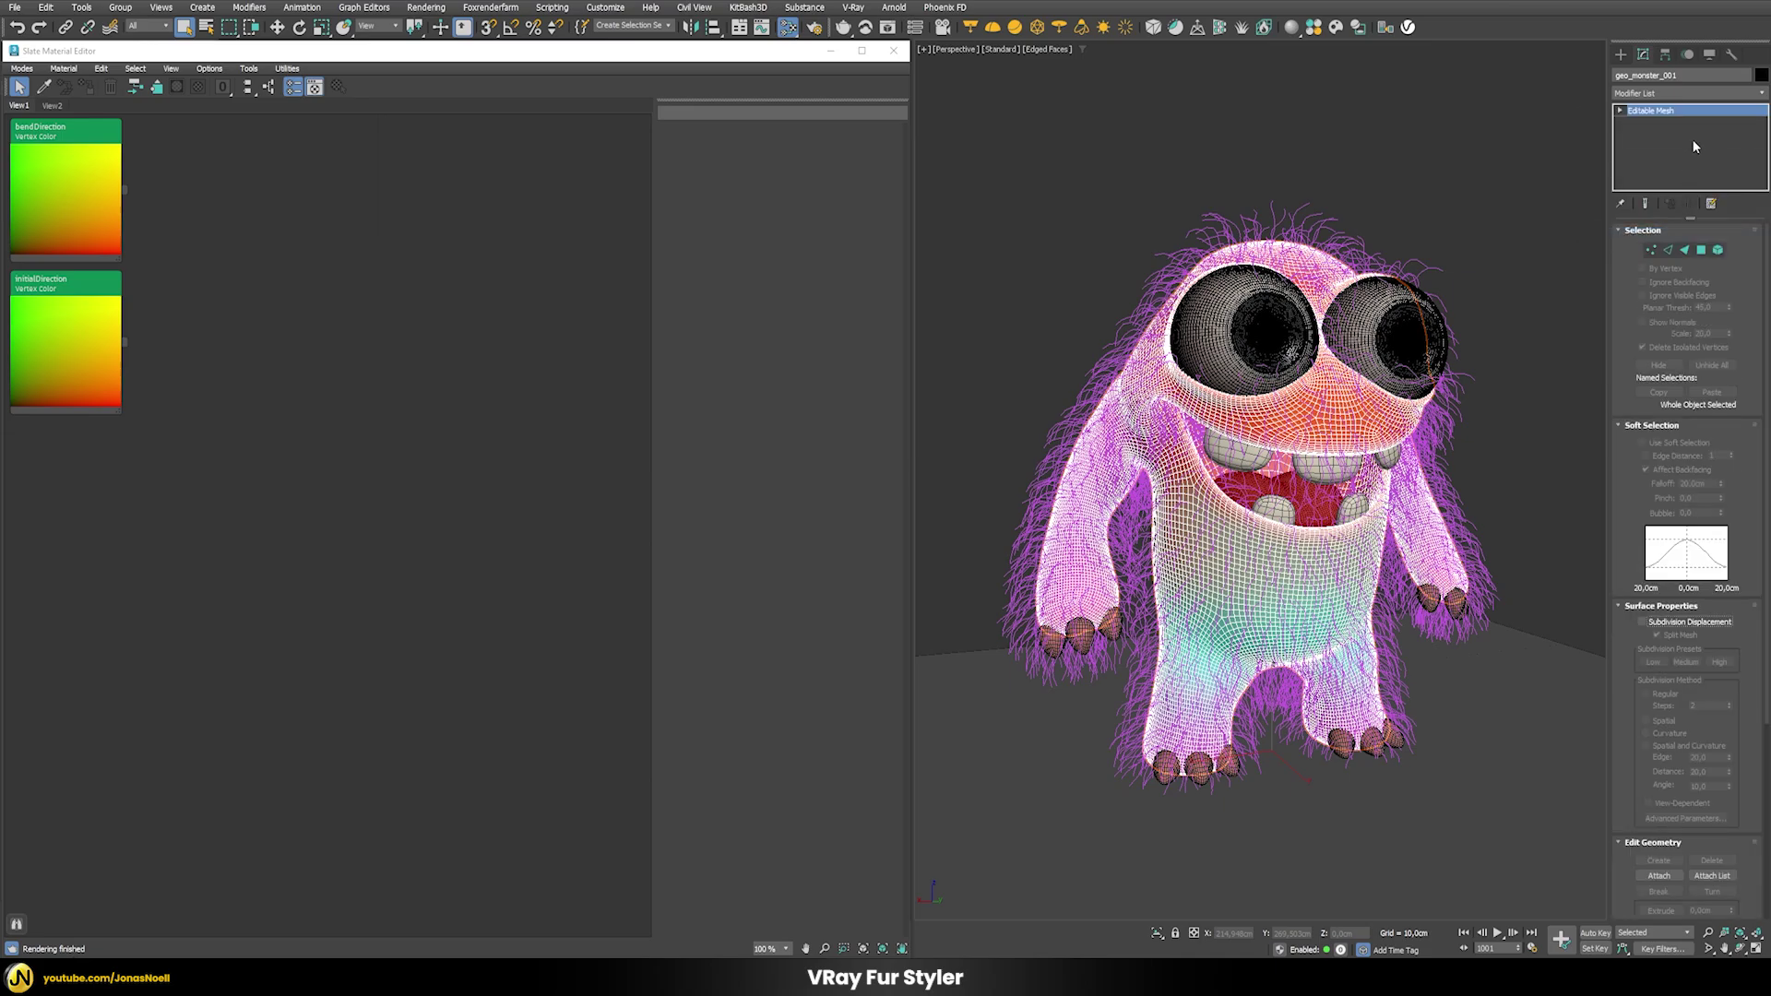
right_click(1638, 114)
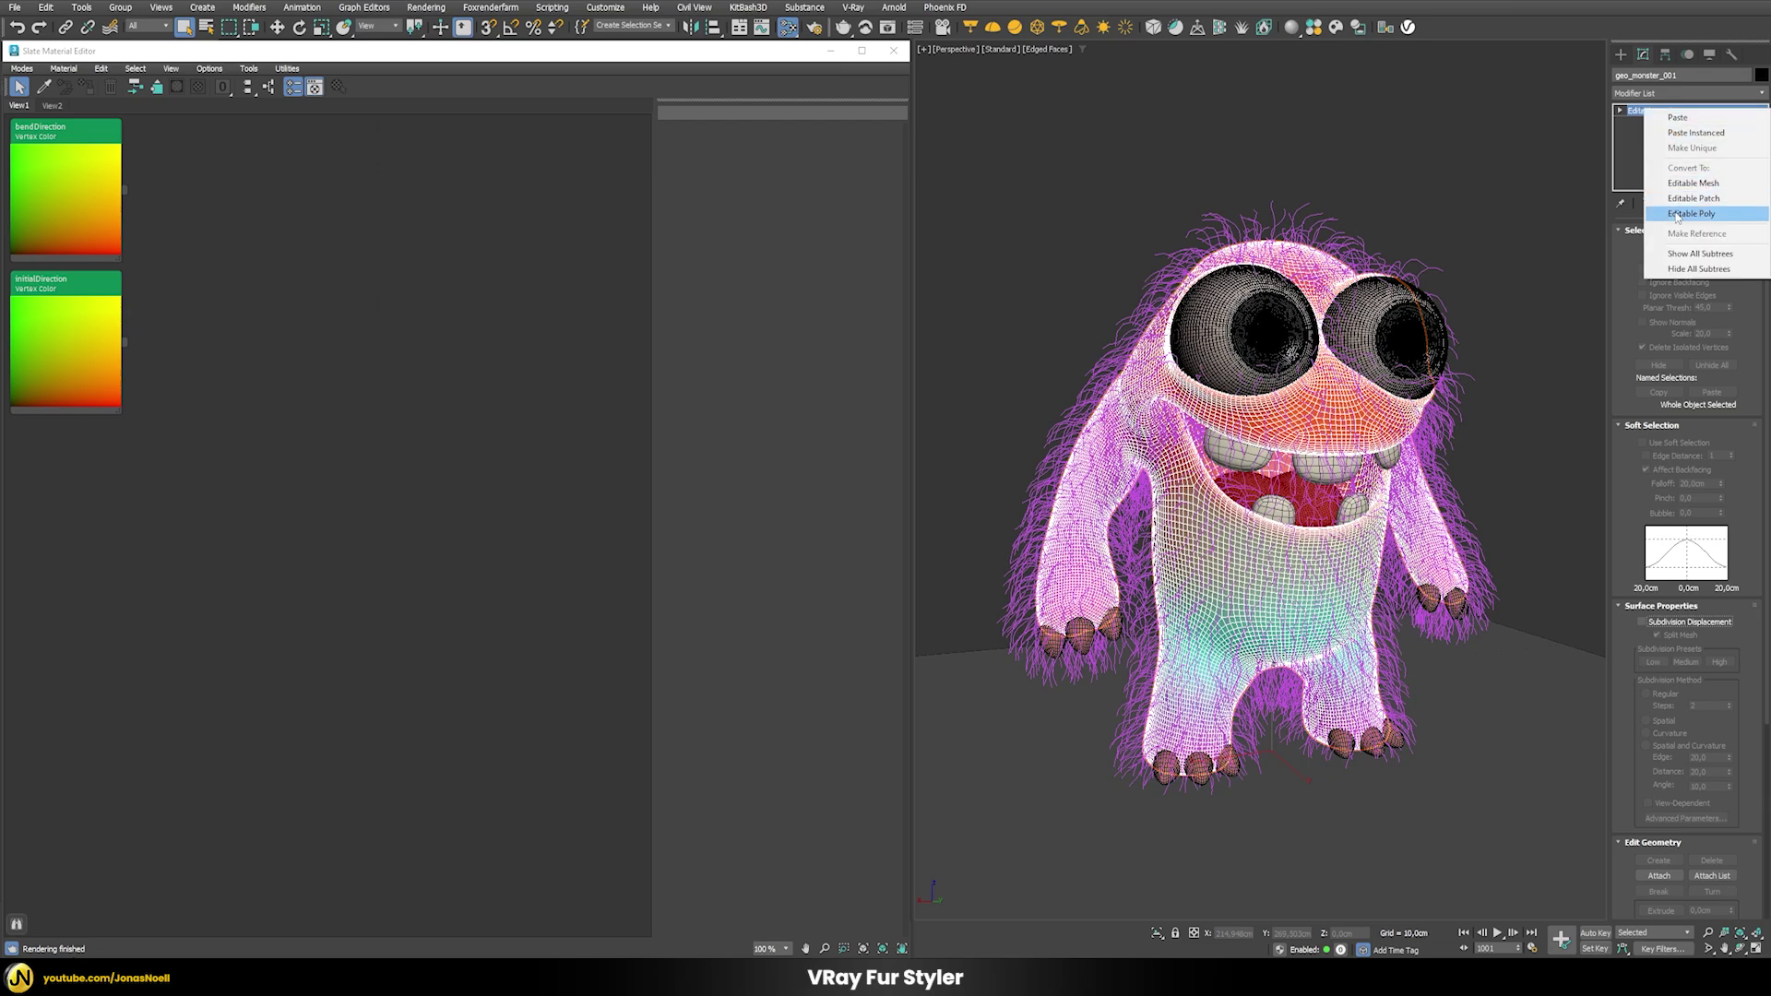
left_click(1674, 211)
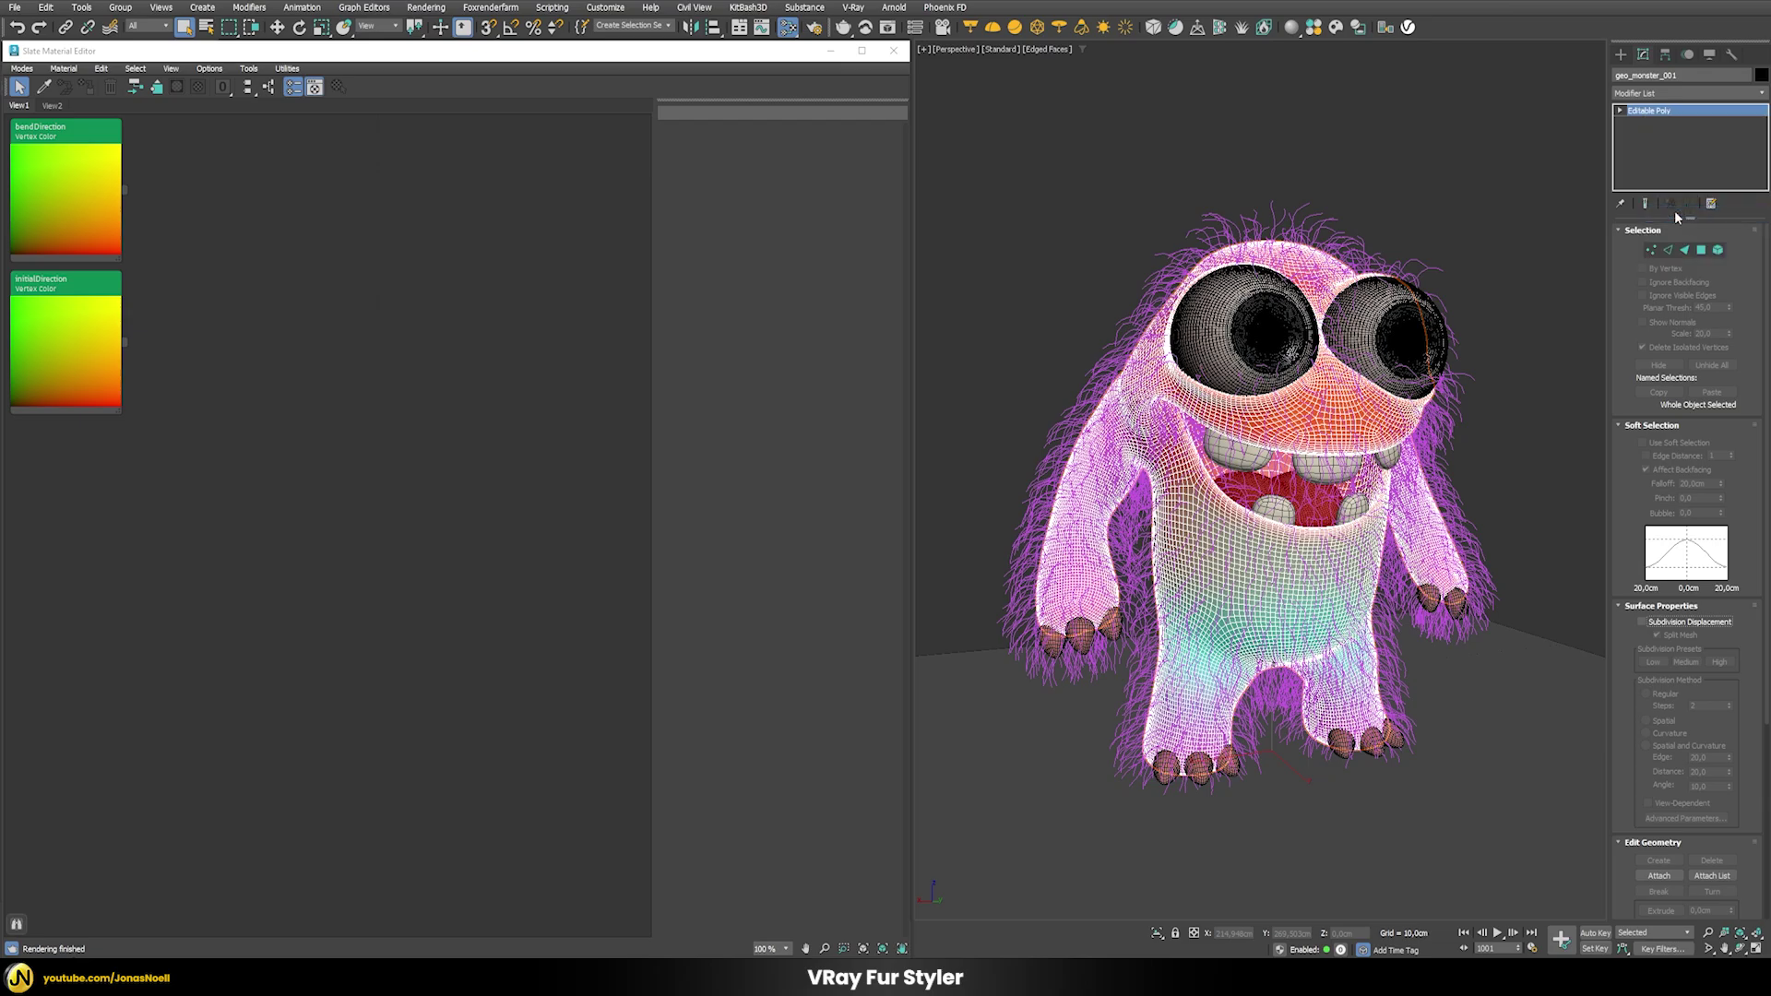
- Add a VRayFurStyler modifier to the monster's body and reset its initial direction channel
left_click(1640, 94)
type("vray")
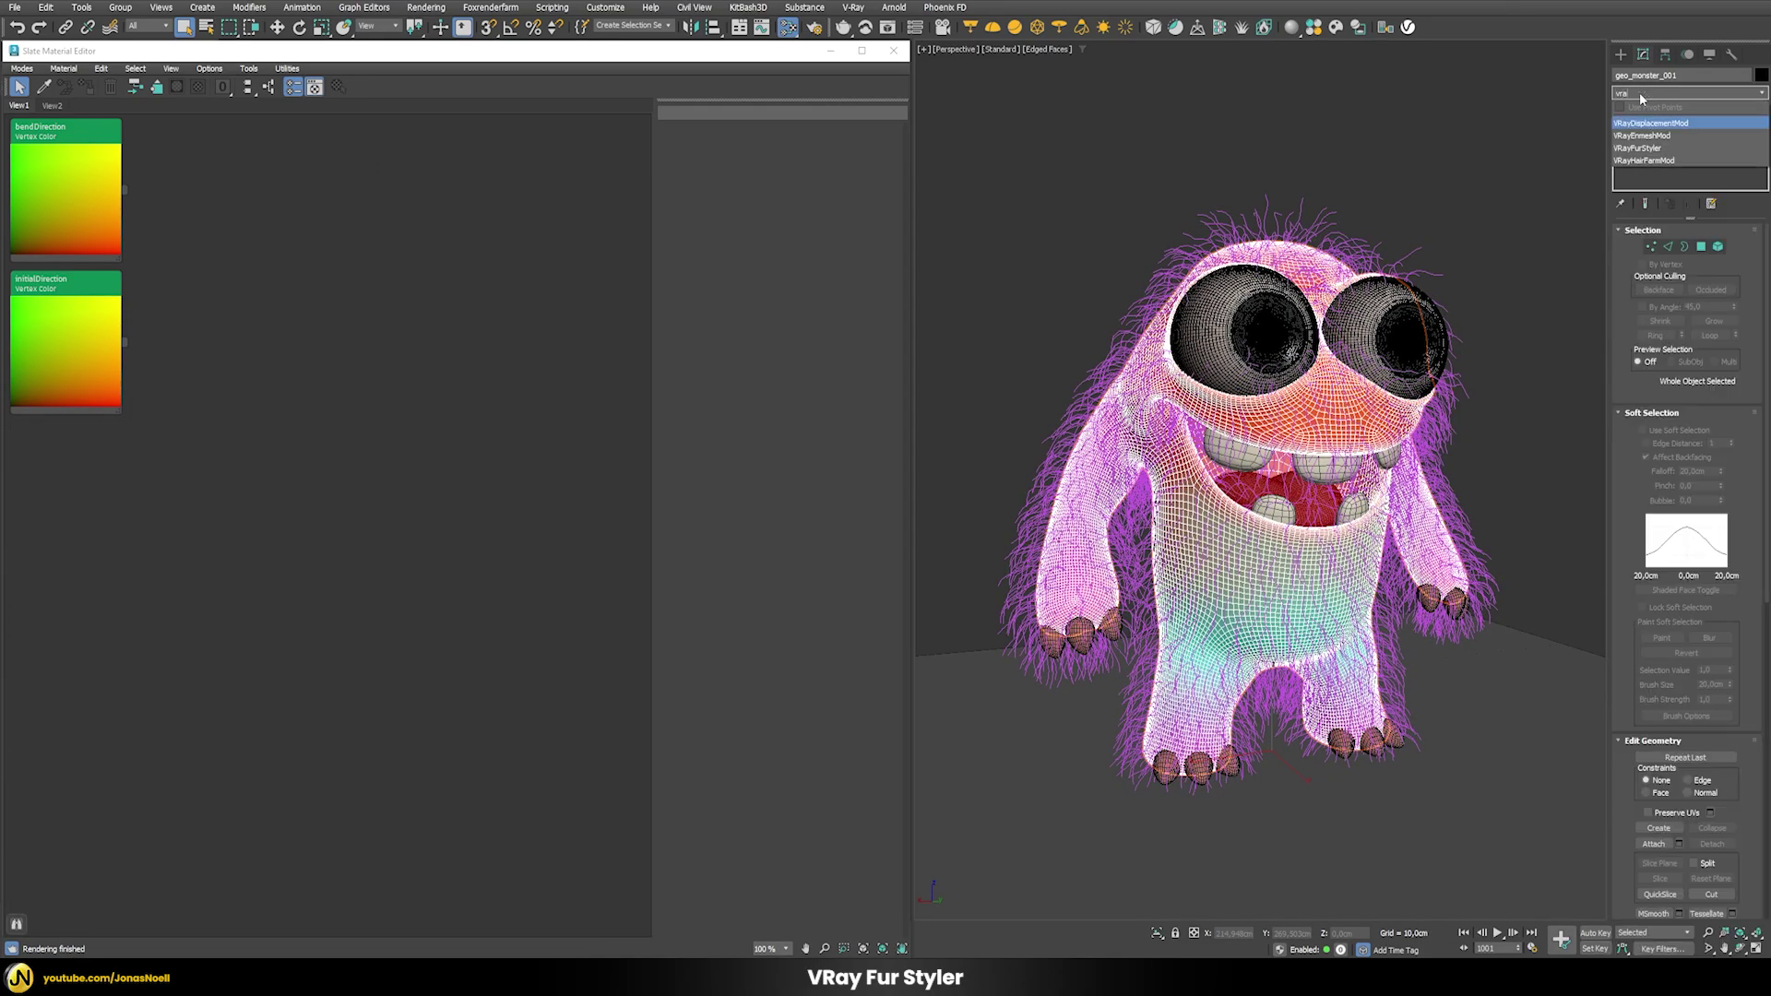
left_click(1637, 148)
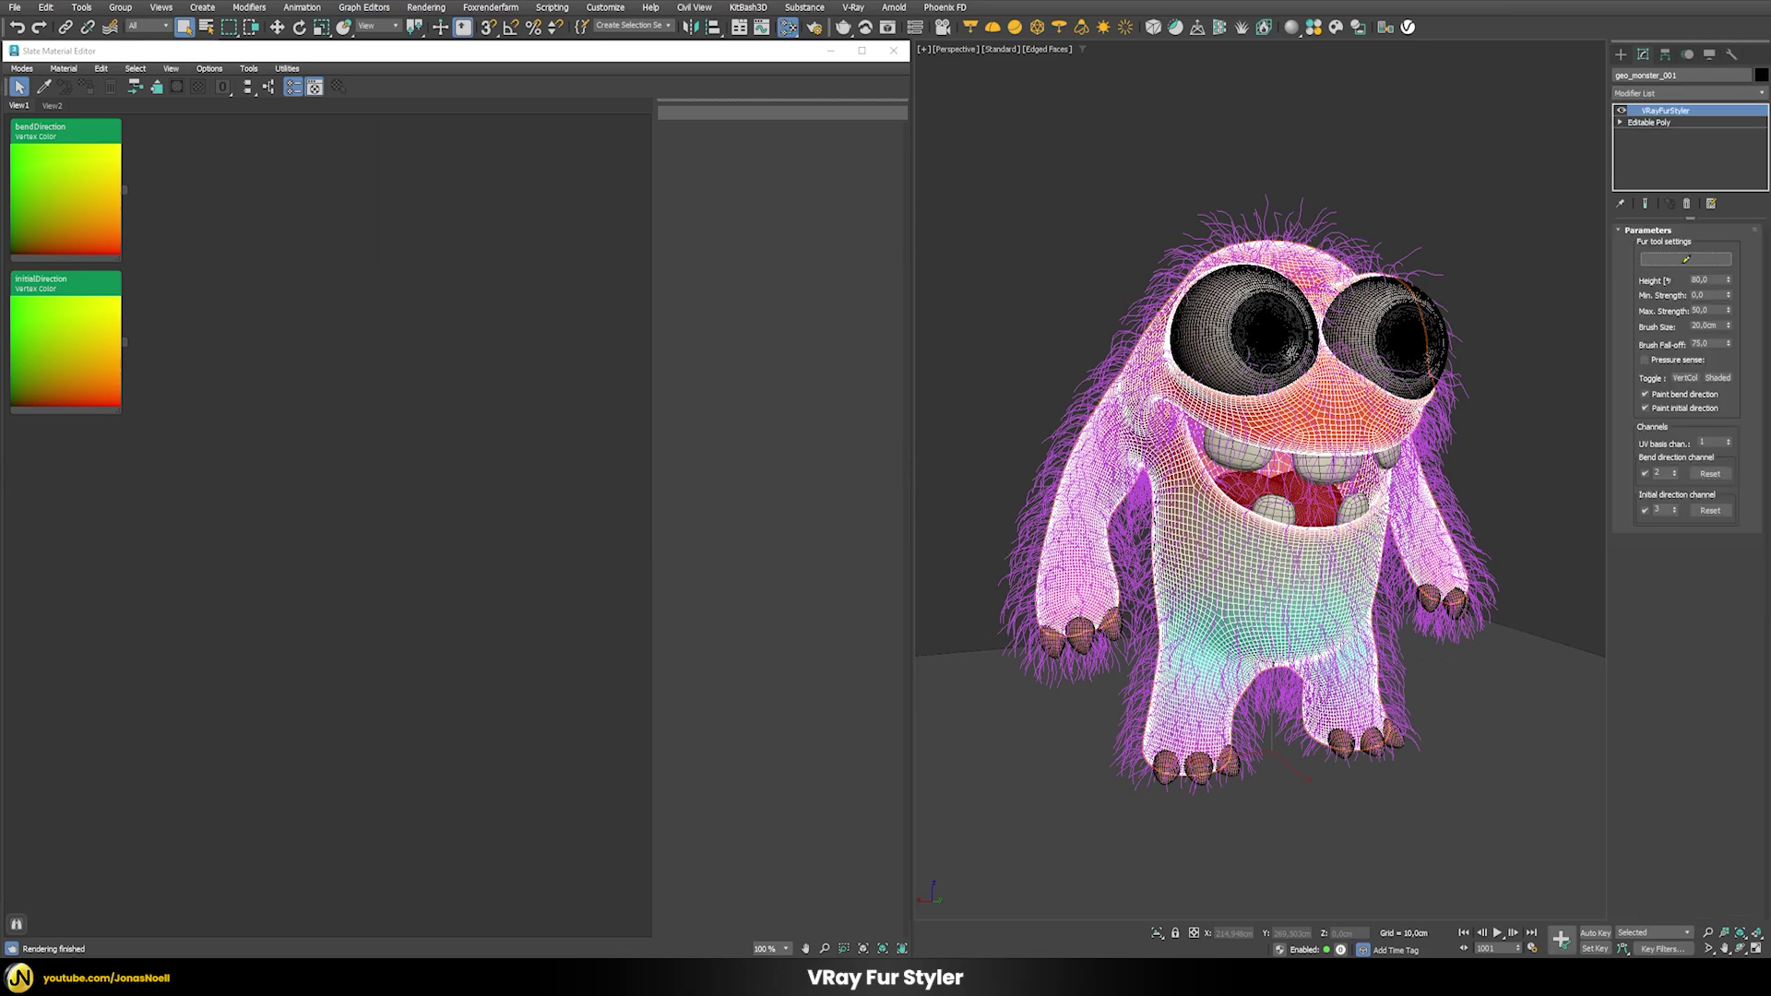
left_click(1708, 510)
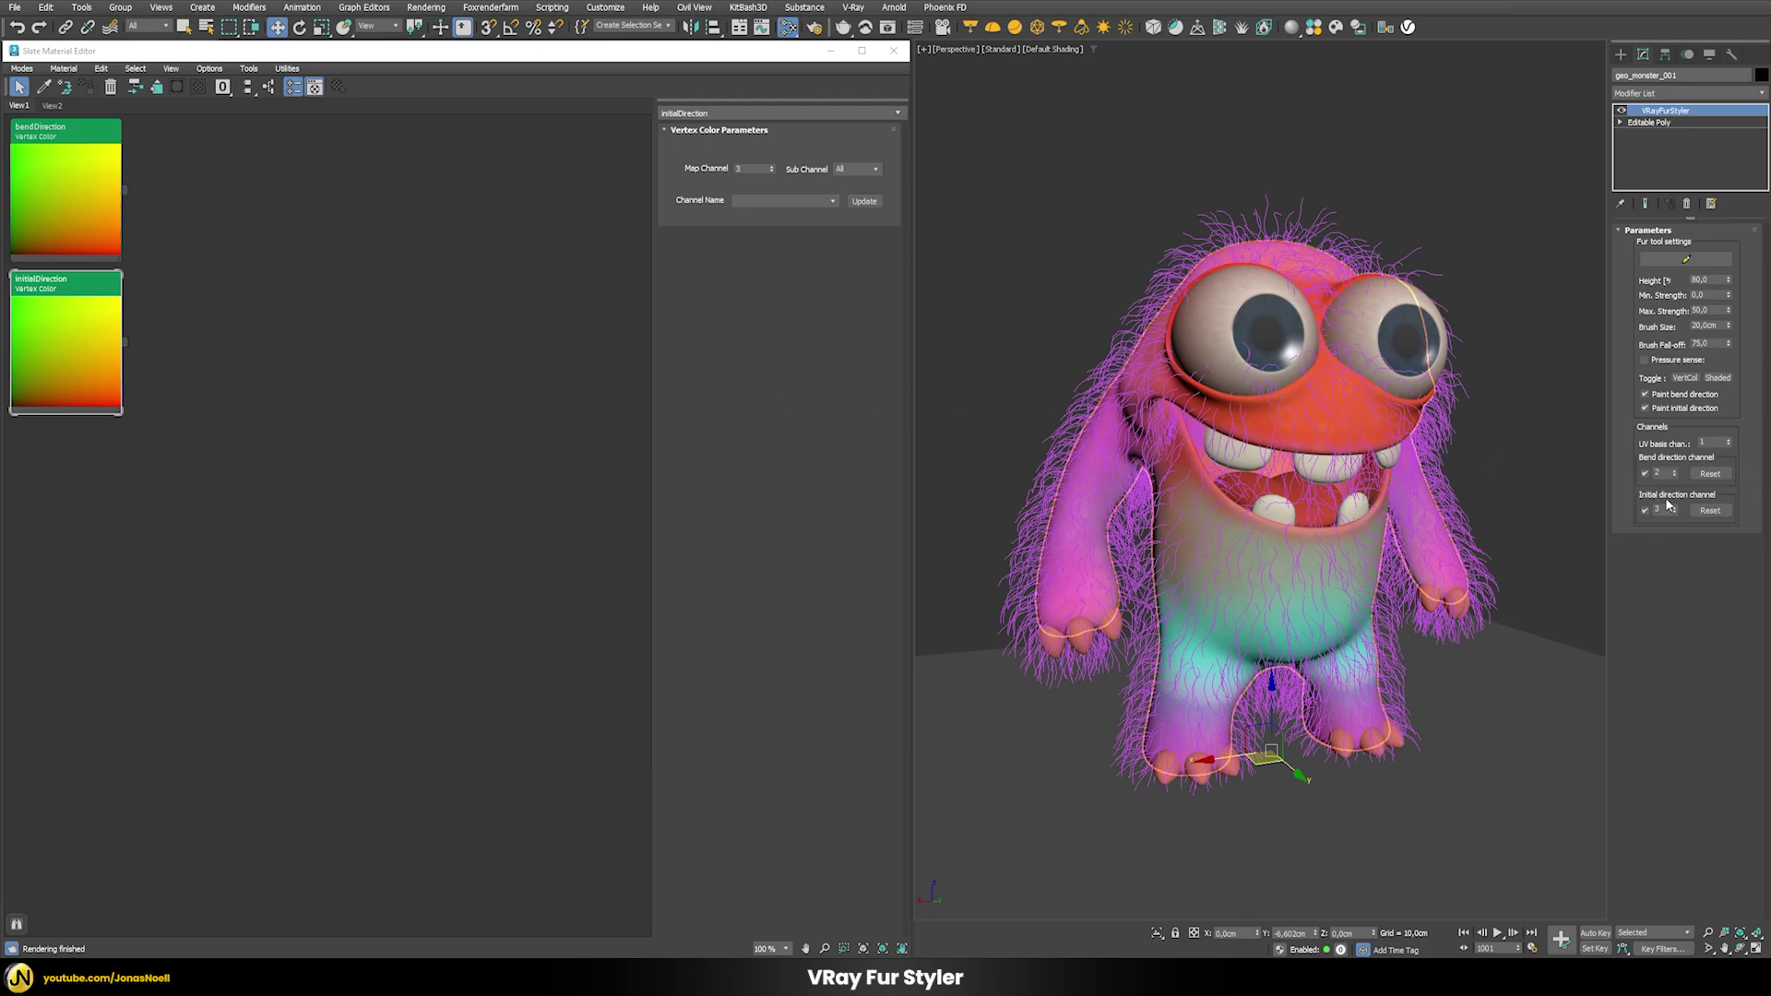
- Check both vertex color maps' channels and assign bendDirection and initialDirection to the fur's bend direction and initial direction map slots
left_click(109, 222)
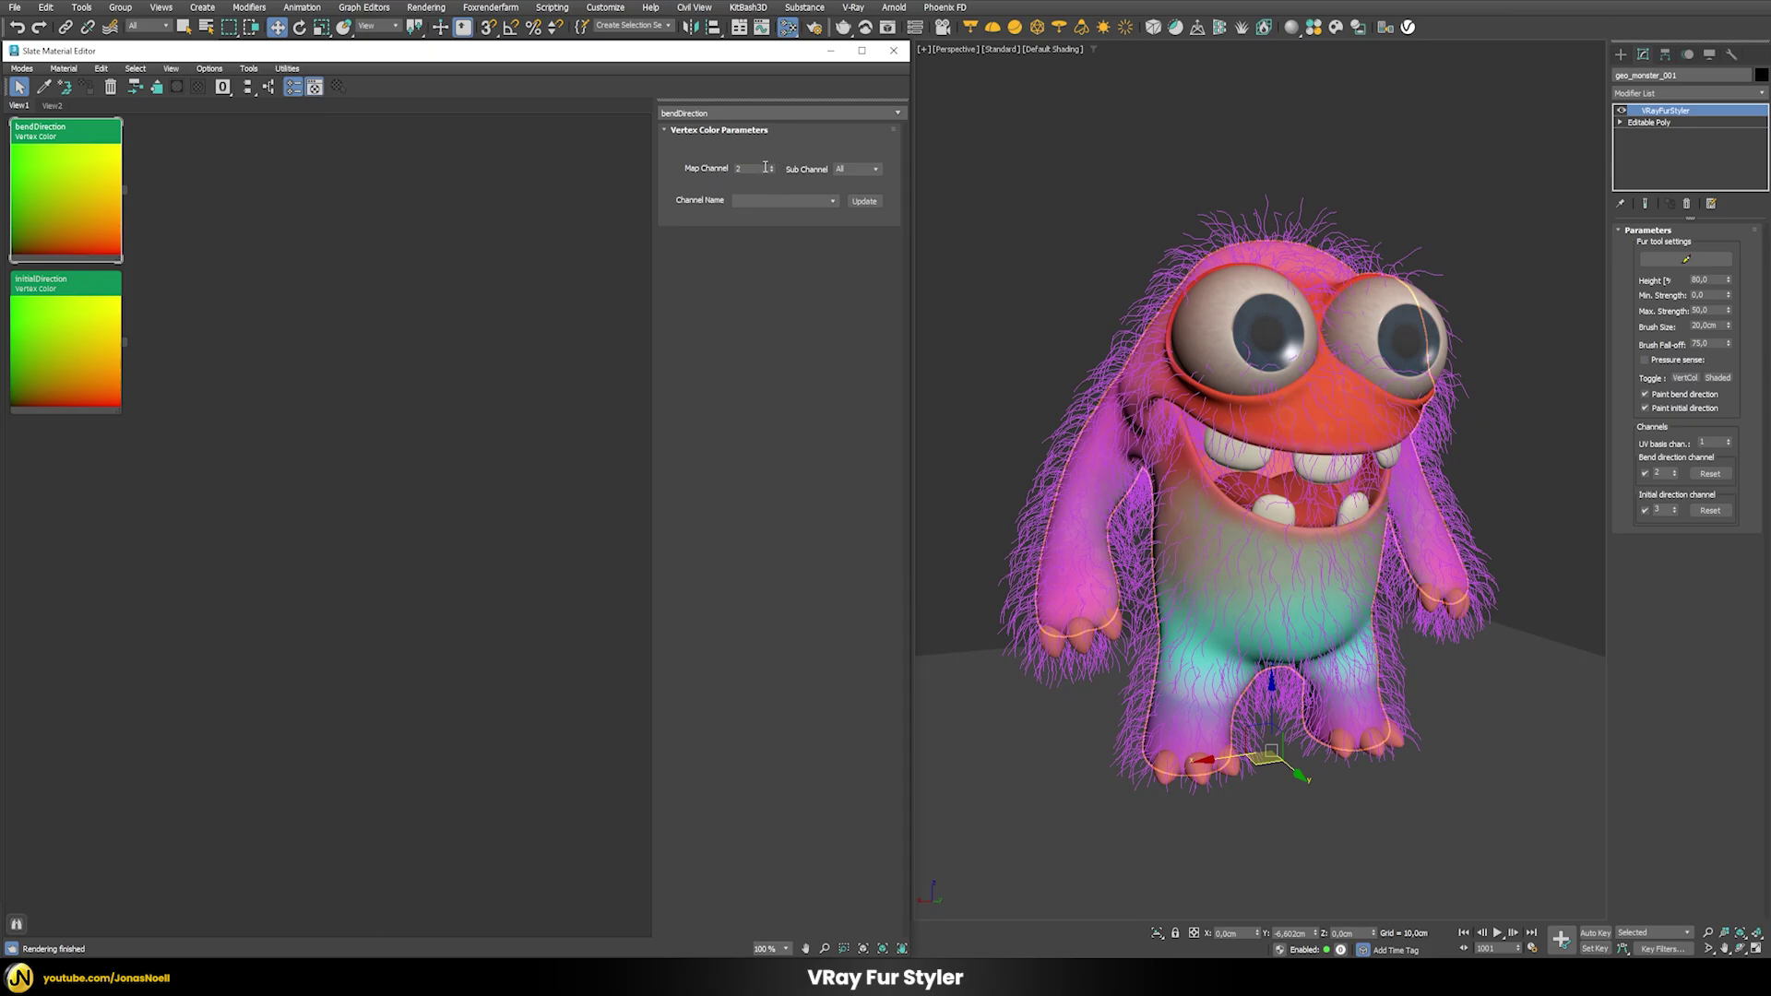
left_click(91, 329)
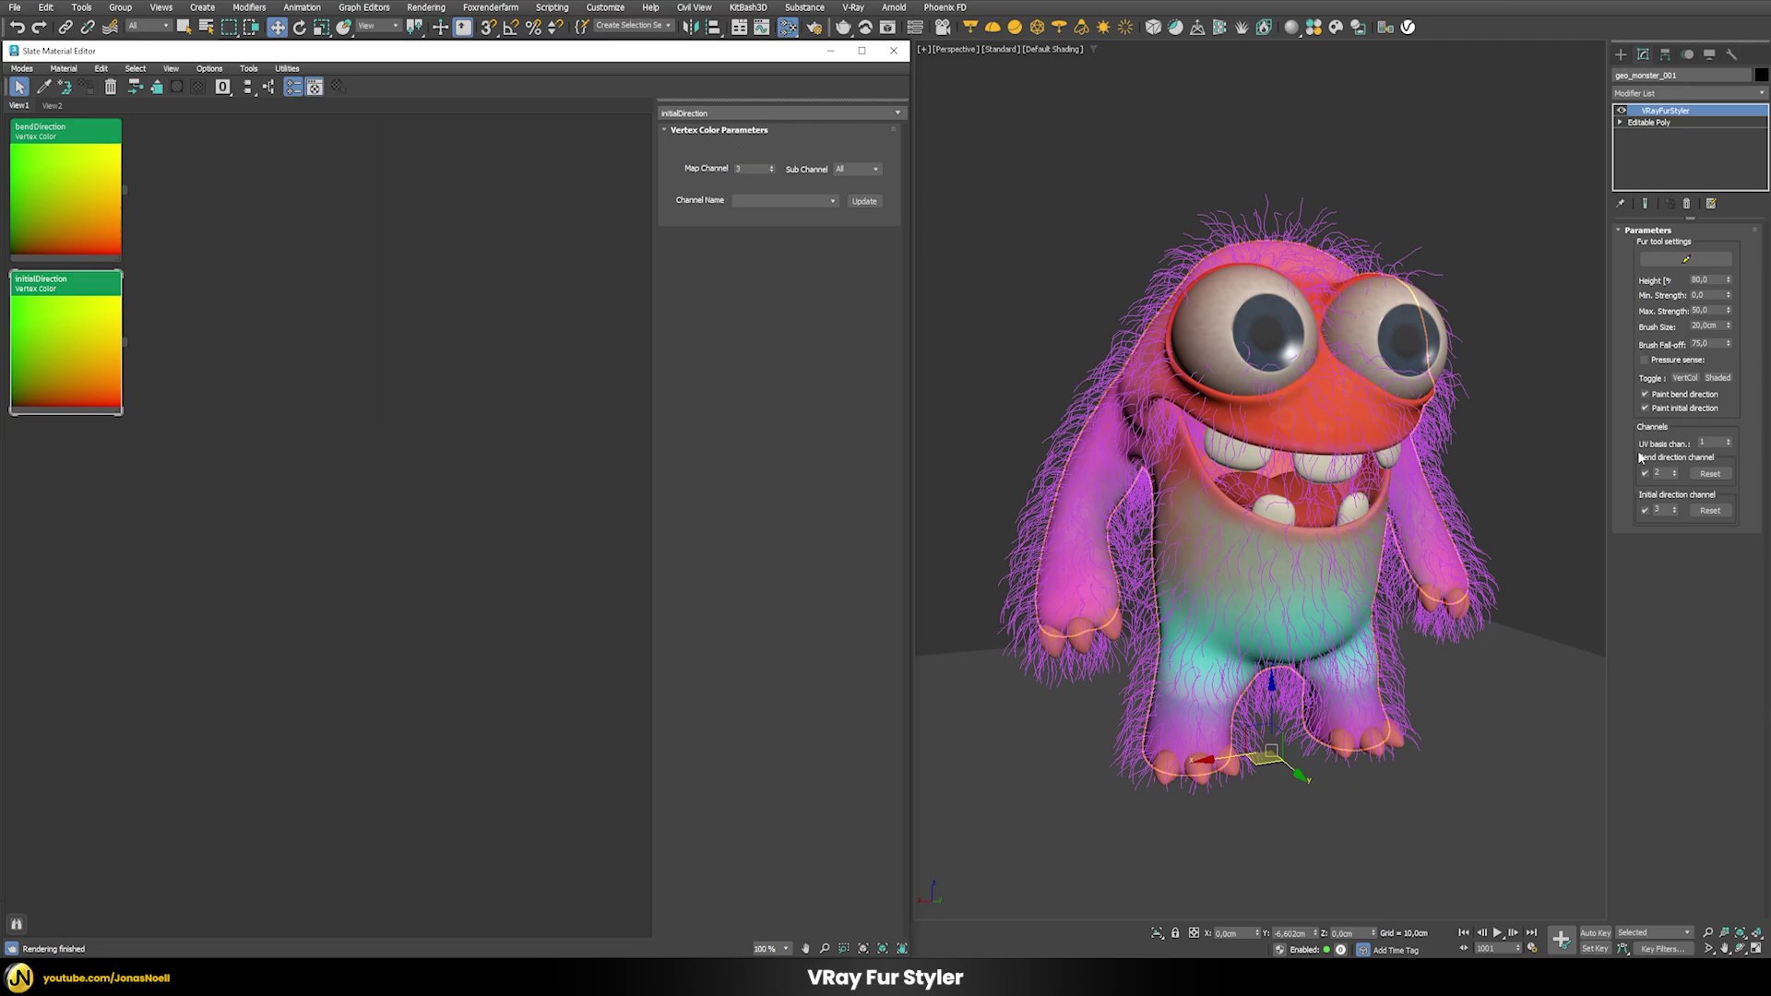
left_click(1461, 434)
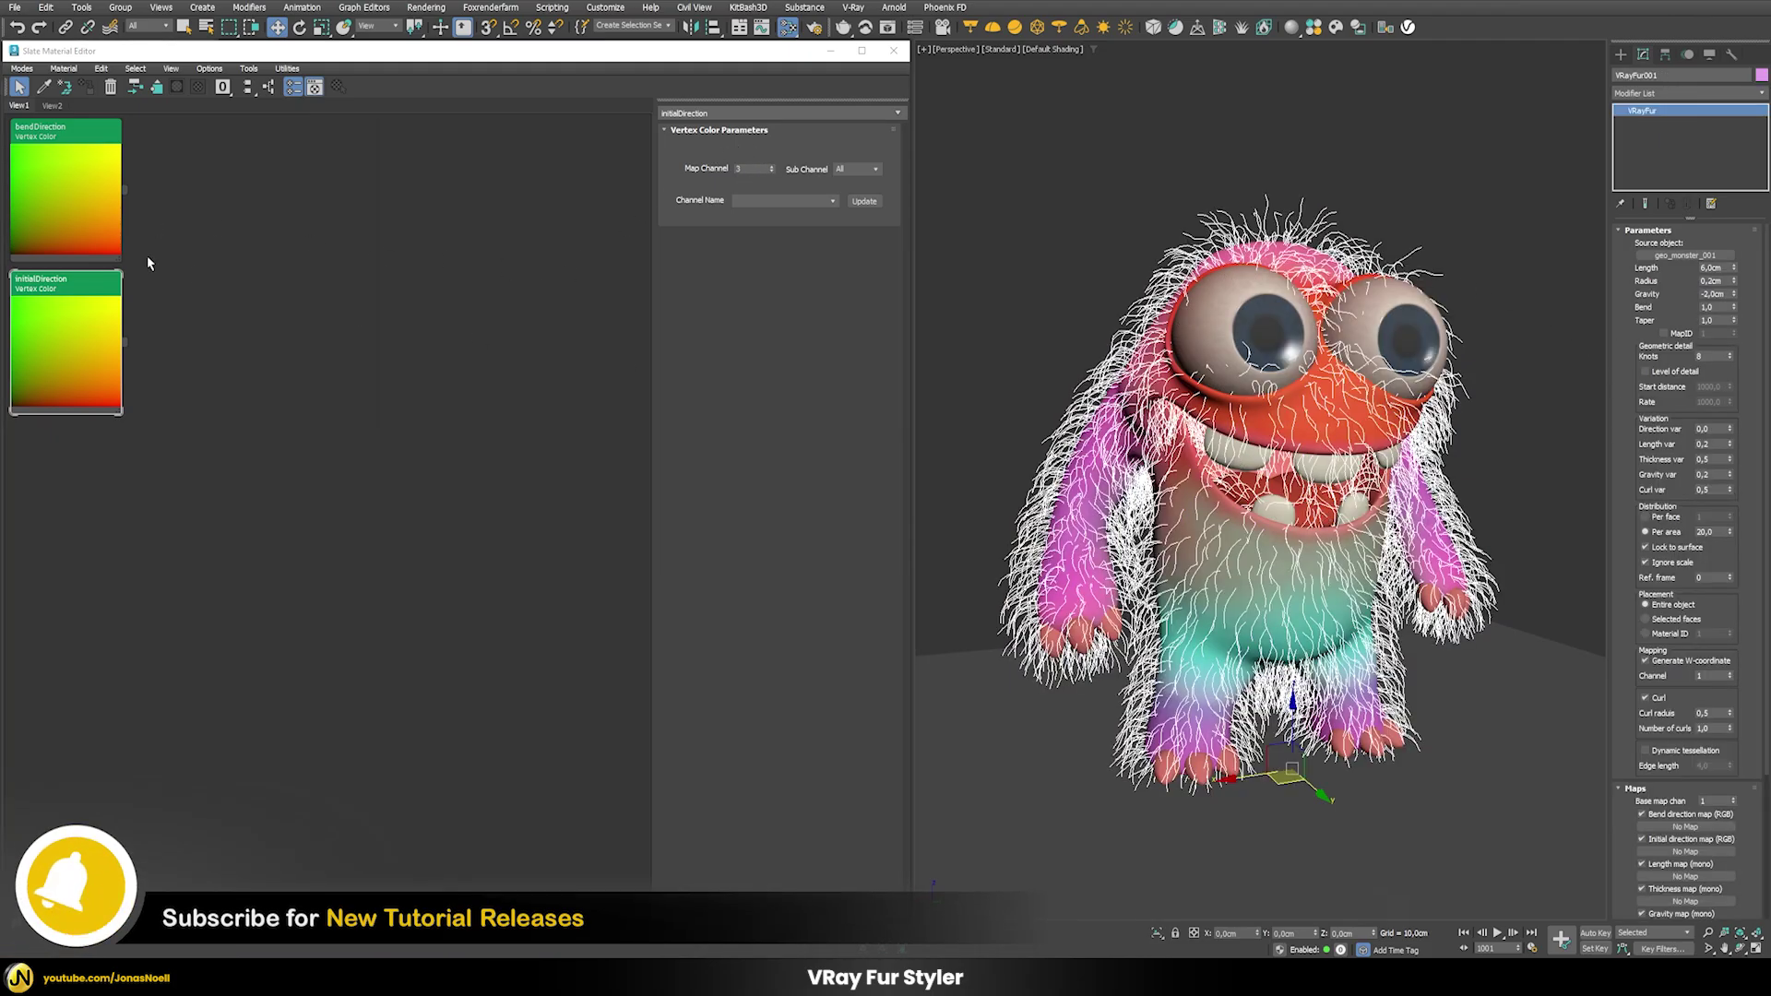
left_click_drag(124, 190, 1654, 815)
left_click(855, 519)
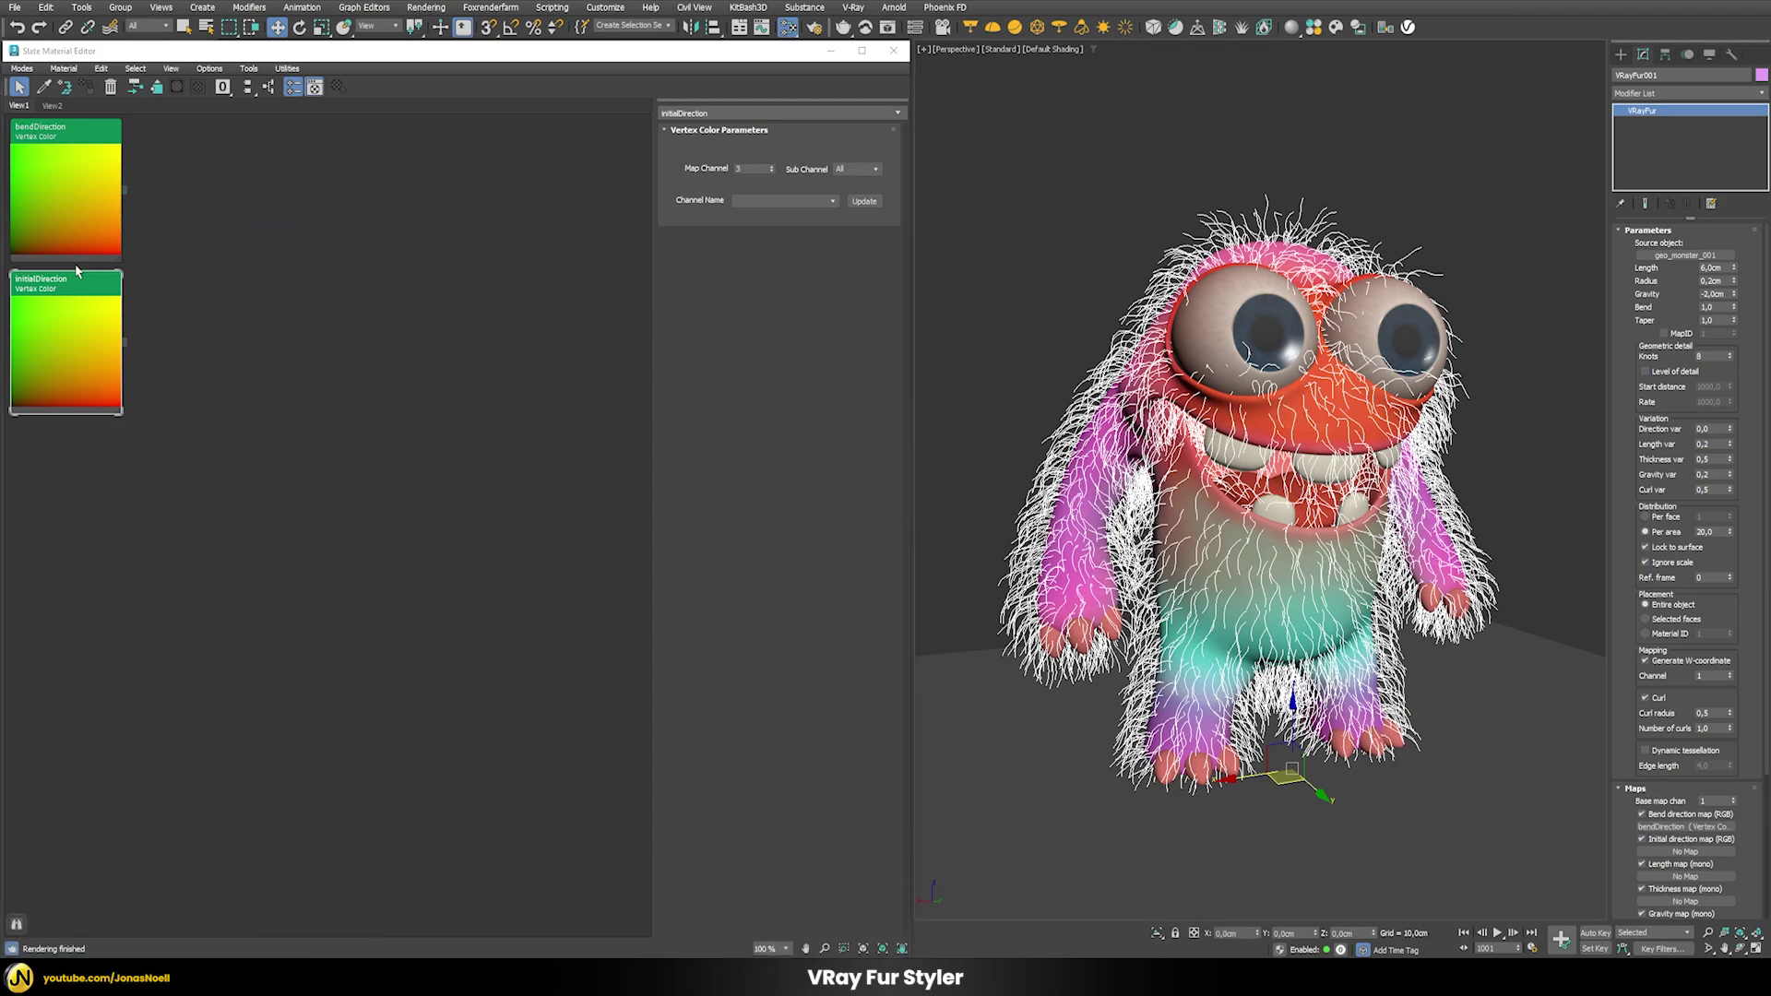
left_click_drag(126, 342, 1667, 857)
left_click(855, 516)
- Select the monster's body, set the shaded display to Object Color, and return to its VRayFurStyler settings
left_click(1276, 534)
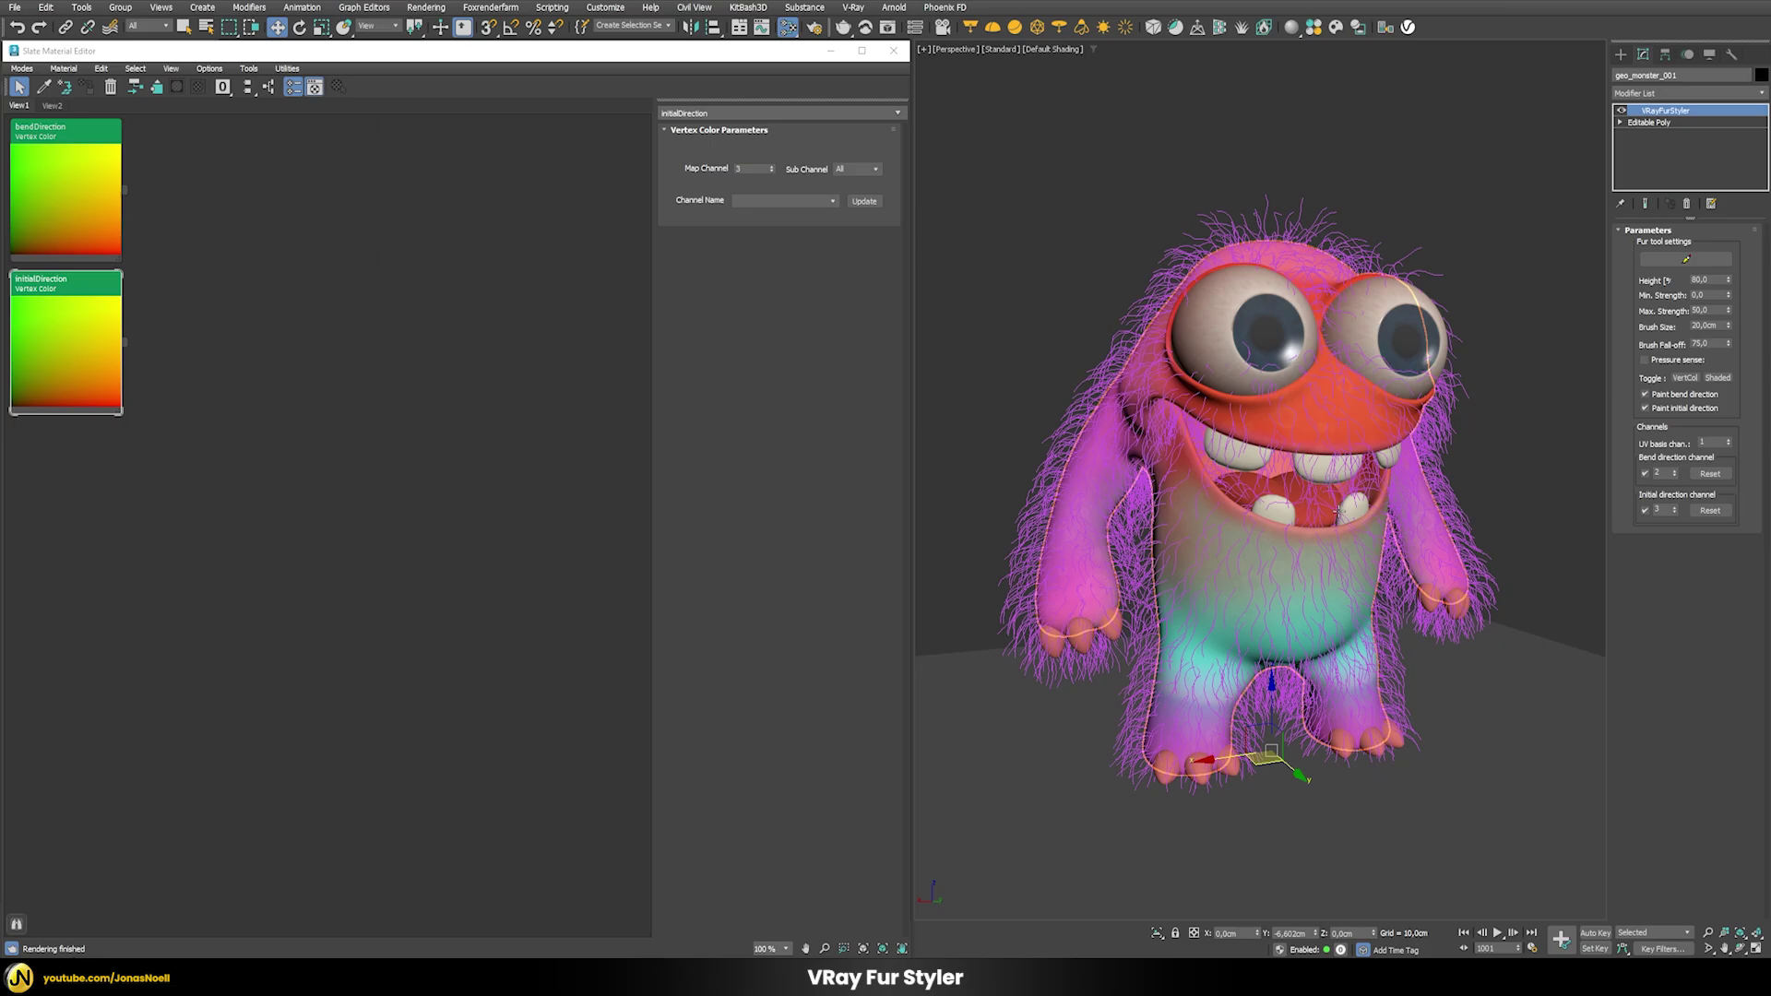
left_click(1707, 55)
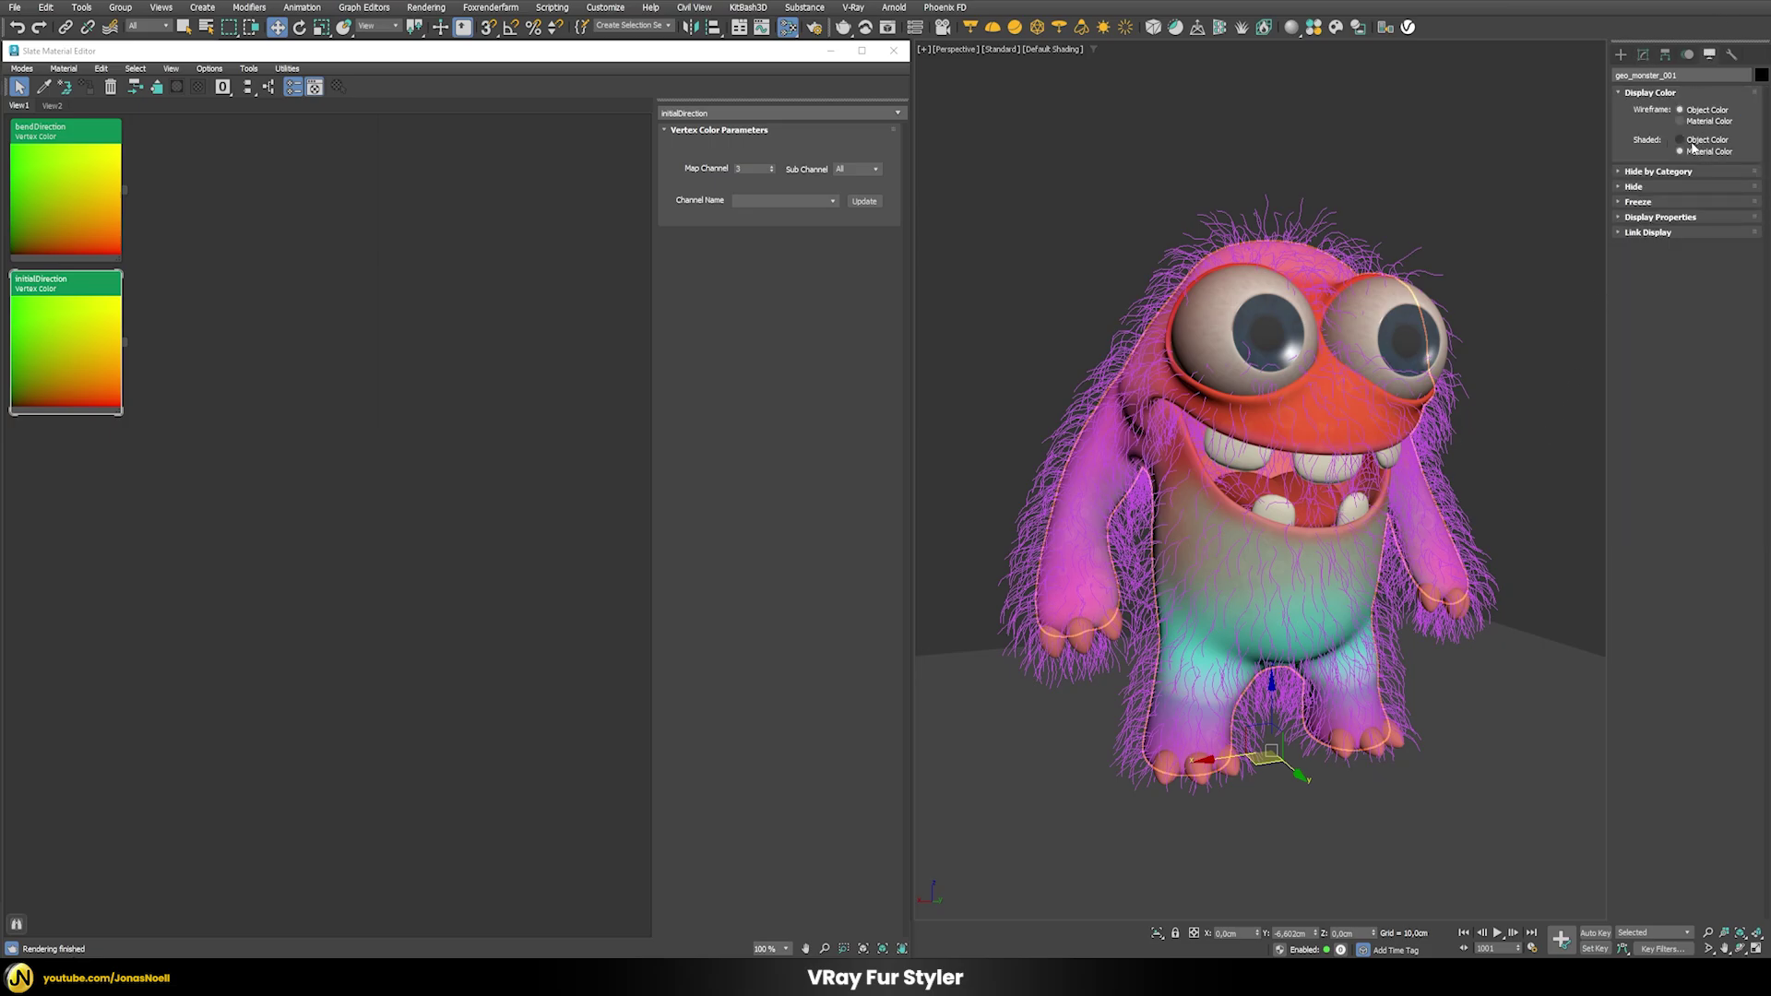
left_click(1694, 140)
left_click(1643, 56)
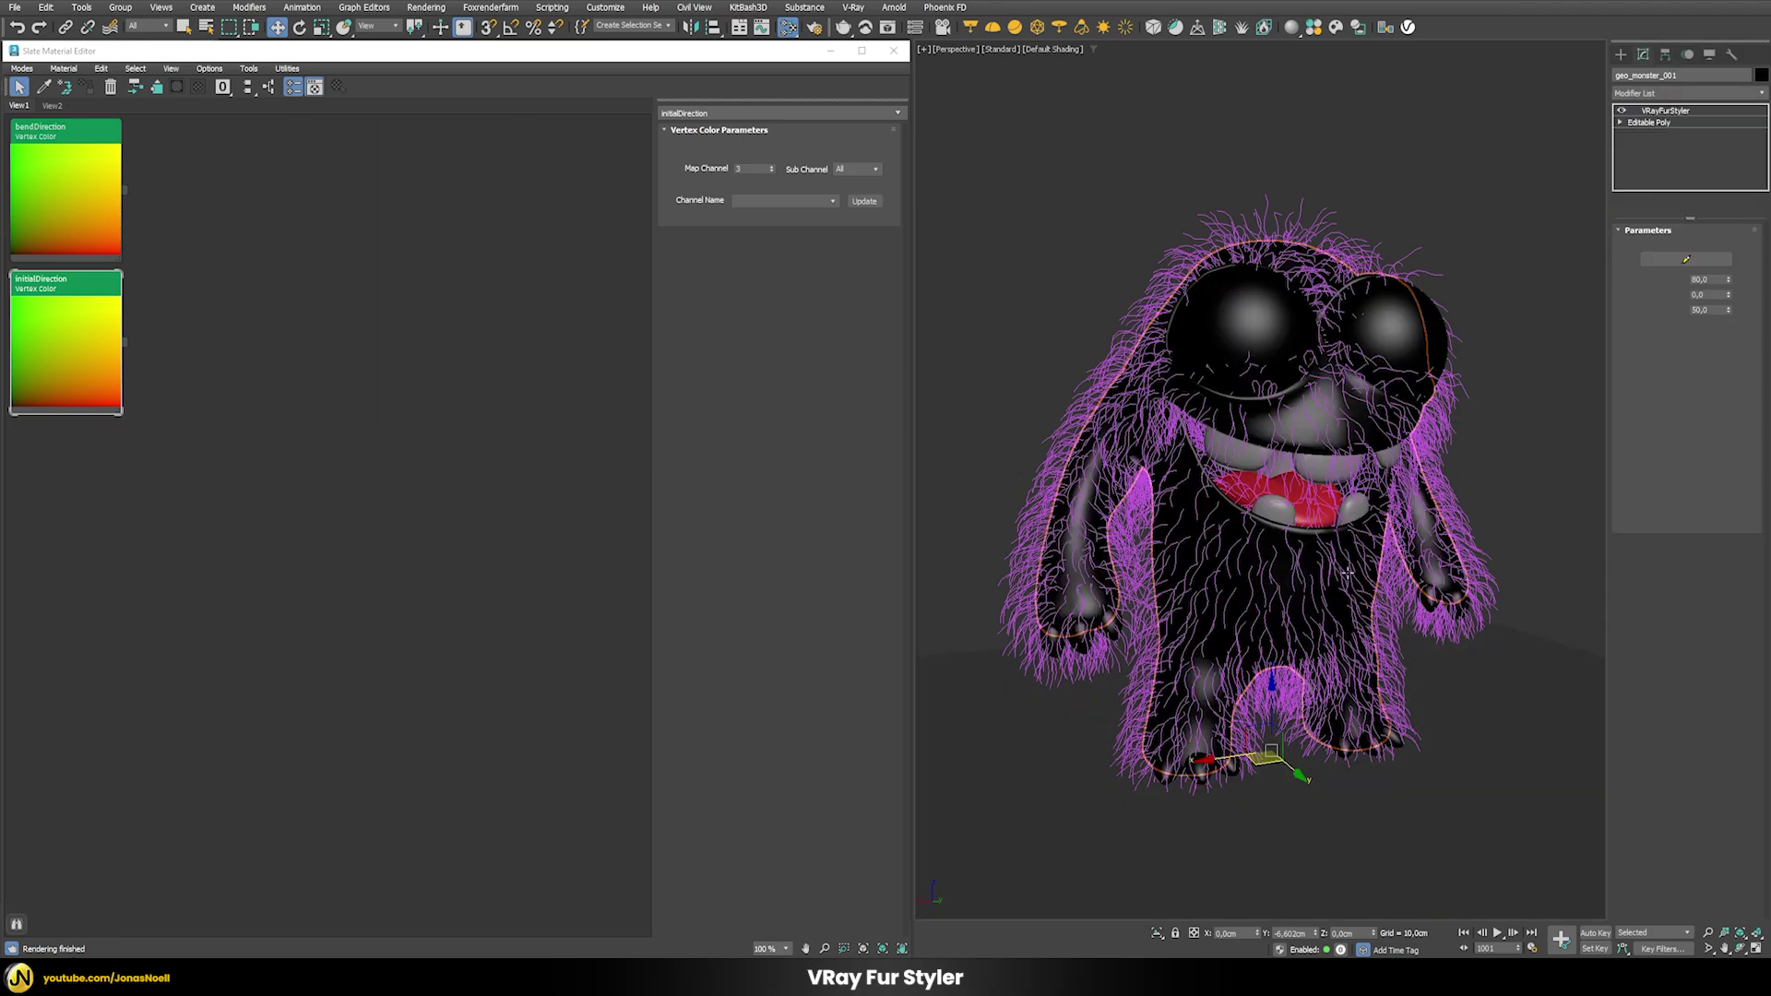
- Comb the fur across the monster's belly and around its back using the VRayFurStyler brush
left_click(1682, 261)
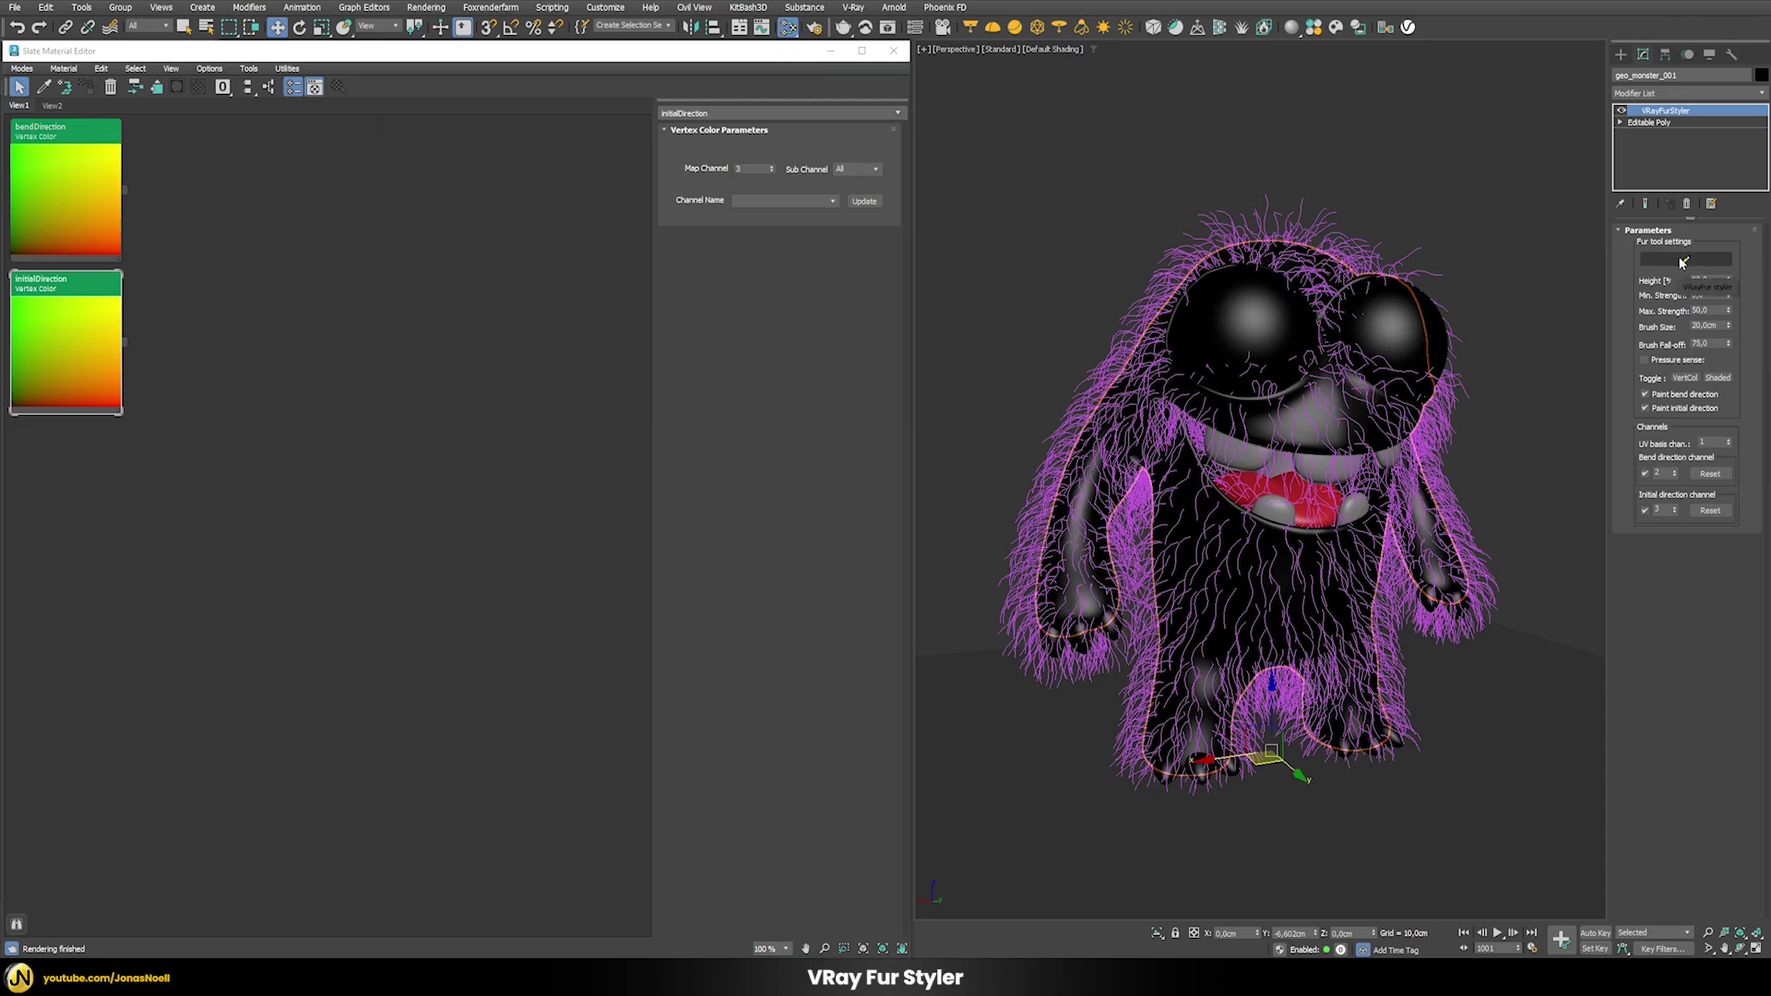
mouse_move(1280, 546)
left_mouse_down()
mouse_move(1240, 580)
mouse_move(1298, 611)
mouse_move(1227, 568)
mouse_move(1265, 595)
mouse_move(1241, 673)
mouse_move(1274, 598)
mouse_move(1222, 568)
mouse_move(1313, 620)
mouse_move(1288, 590)
mouse_move(1313, 572)
mouse_move(1357, 593)
mouse_move(1295, 585)
mouse_move(1342, 634)
mouse_move(1359, 700)
mouse_move(1337, 638)
mouse_move(1337, 710)
left_mouse_up()
mouse_move(1214, 597)
left_mouse_down()
mouse_move(1201, 708)
mouse_move(1205, 564)
mouse_move(1202, 642)
mouse_move(1223, 666)
mouse_move(1207, 682)
mouse_move(1353, 669)
mouse_move(1357, 695)
mouse_move(1341, 597)
mouse_move(1345, 630)
mouse_move(1280, 576)
left_mouse_up()
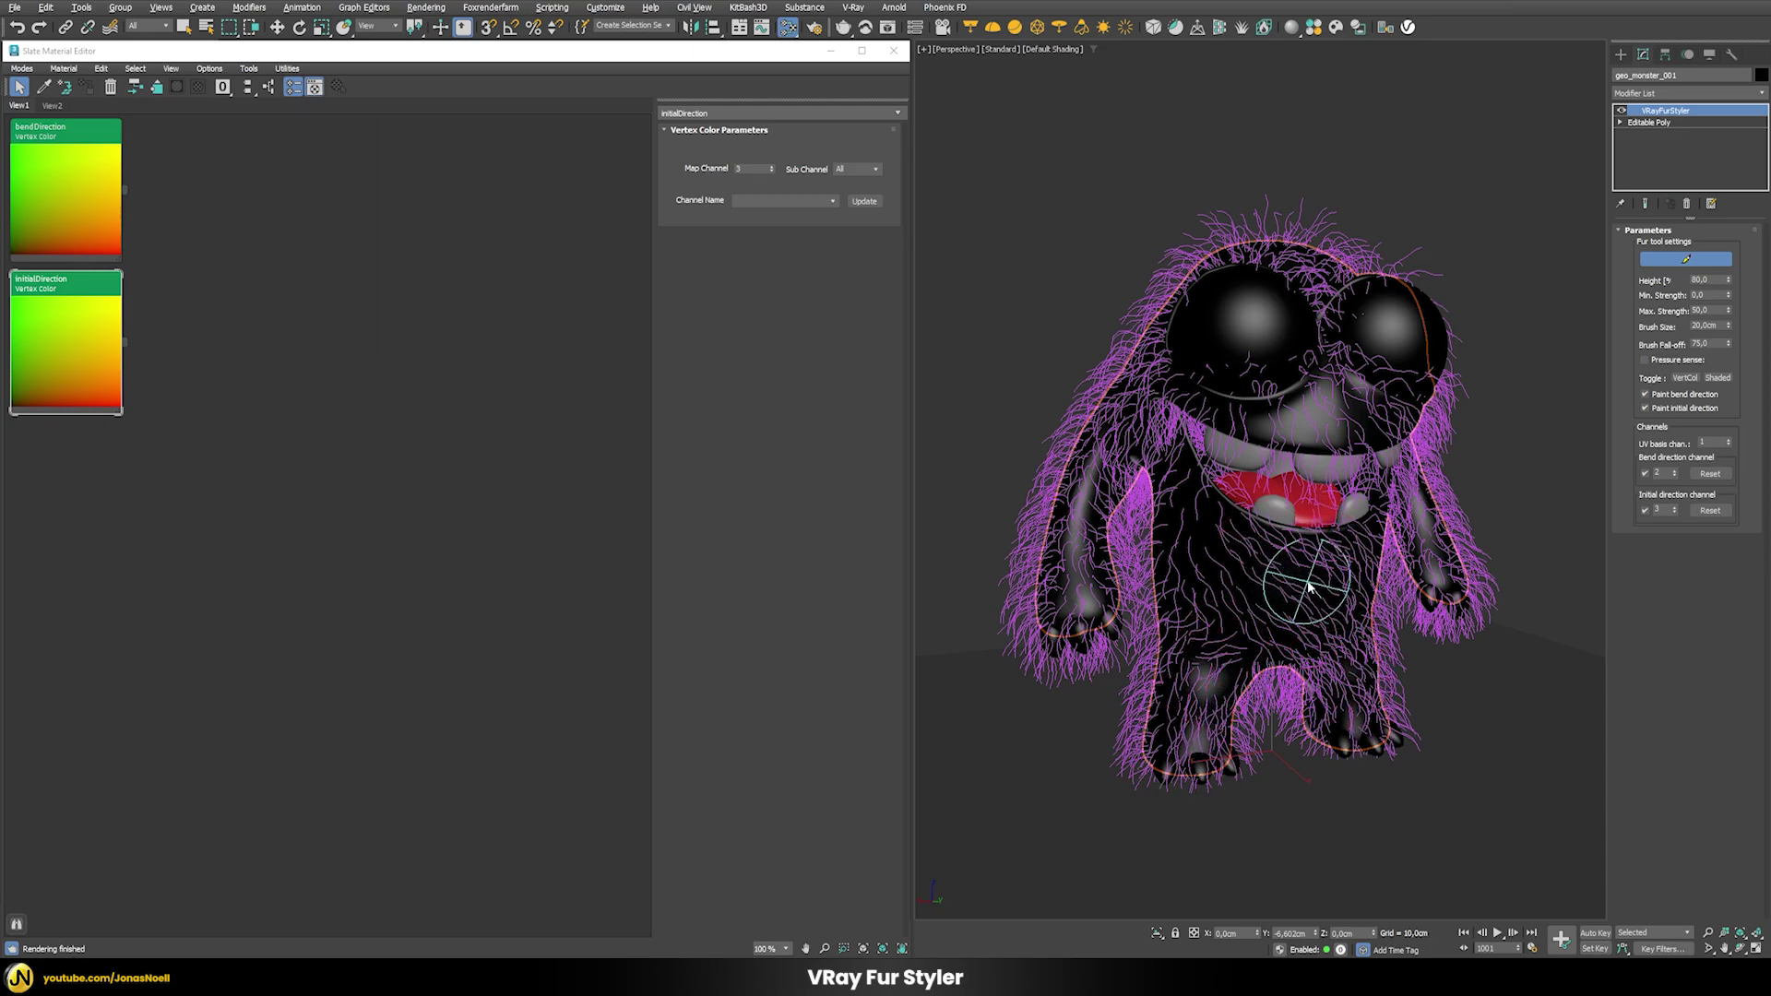
middle_click_drag(1280, 576, 1253, 462, "alt")
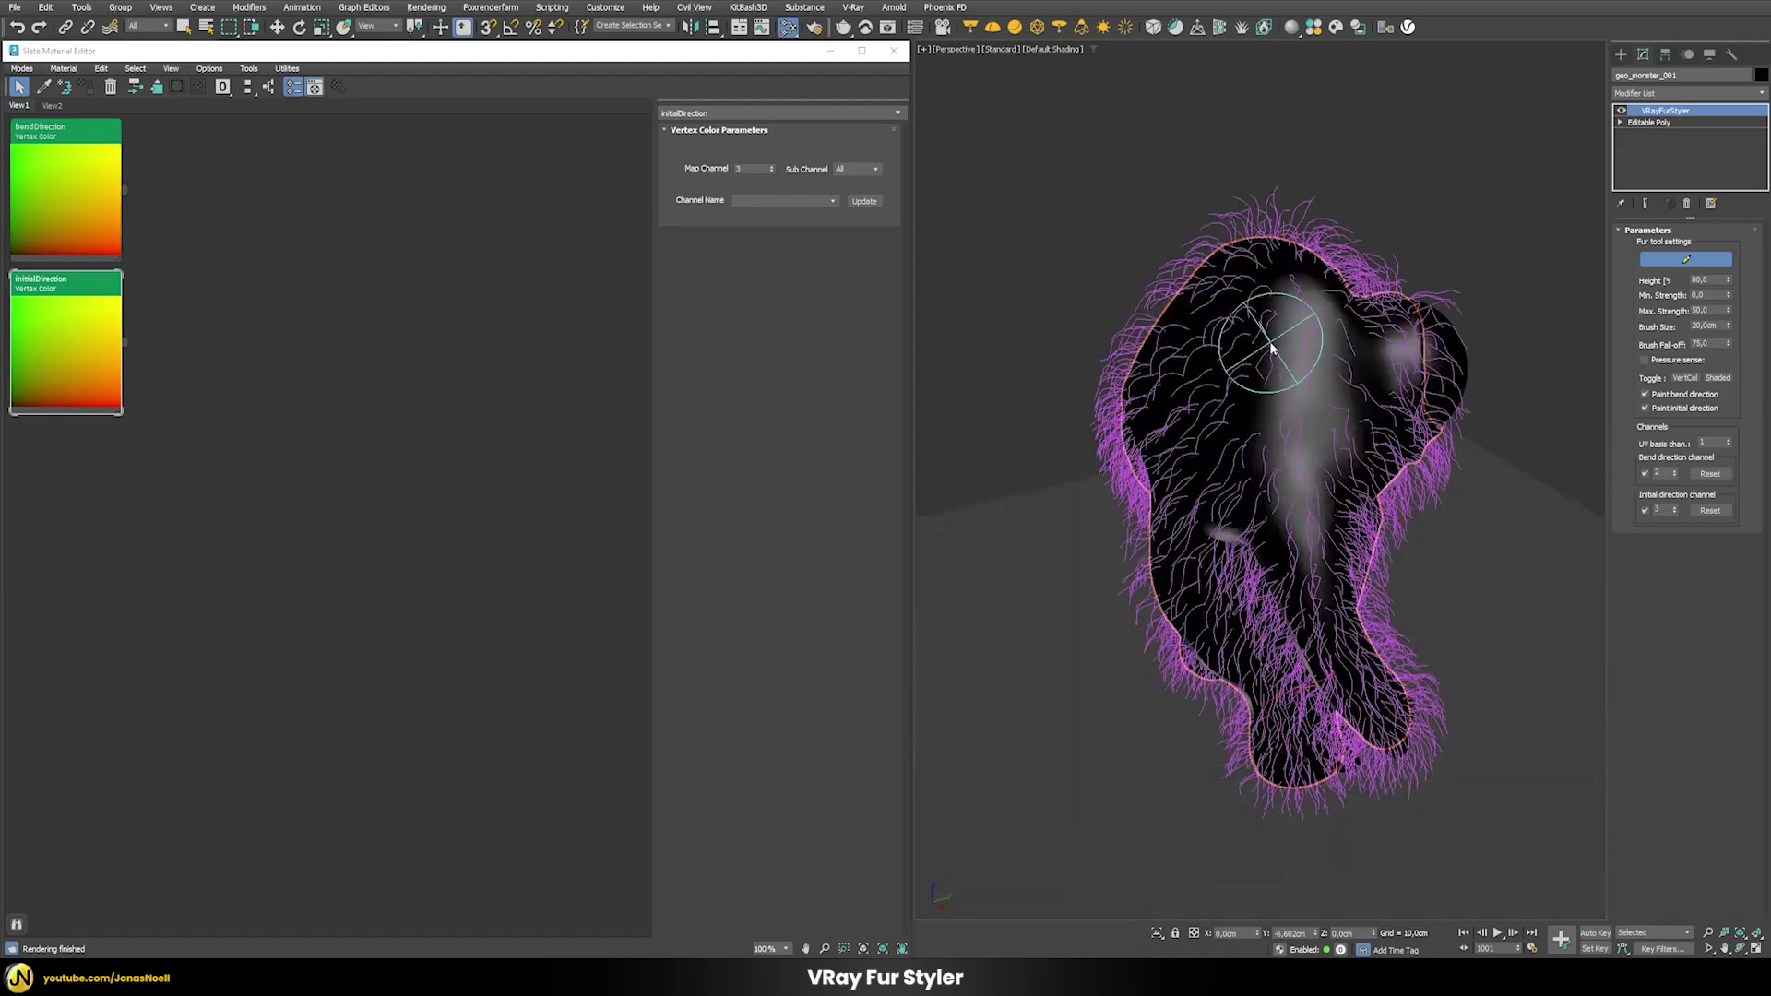
middle_click_drag(1170, 501, 1265, 406, "alt")
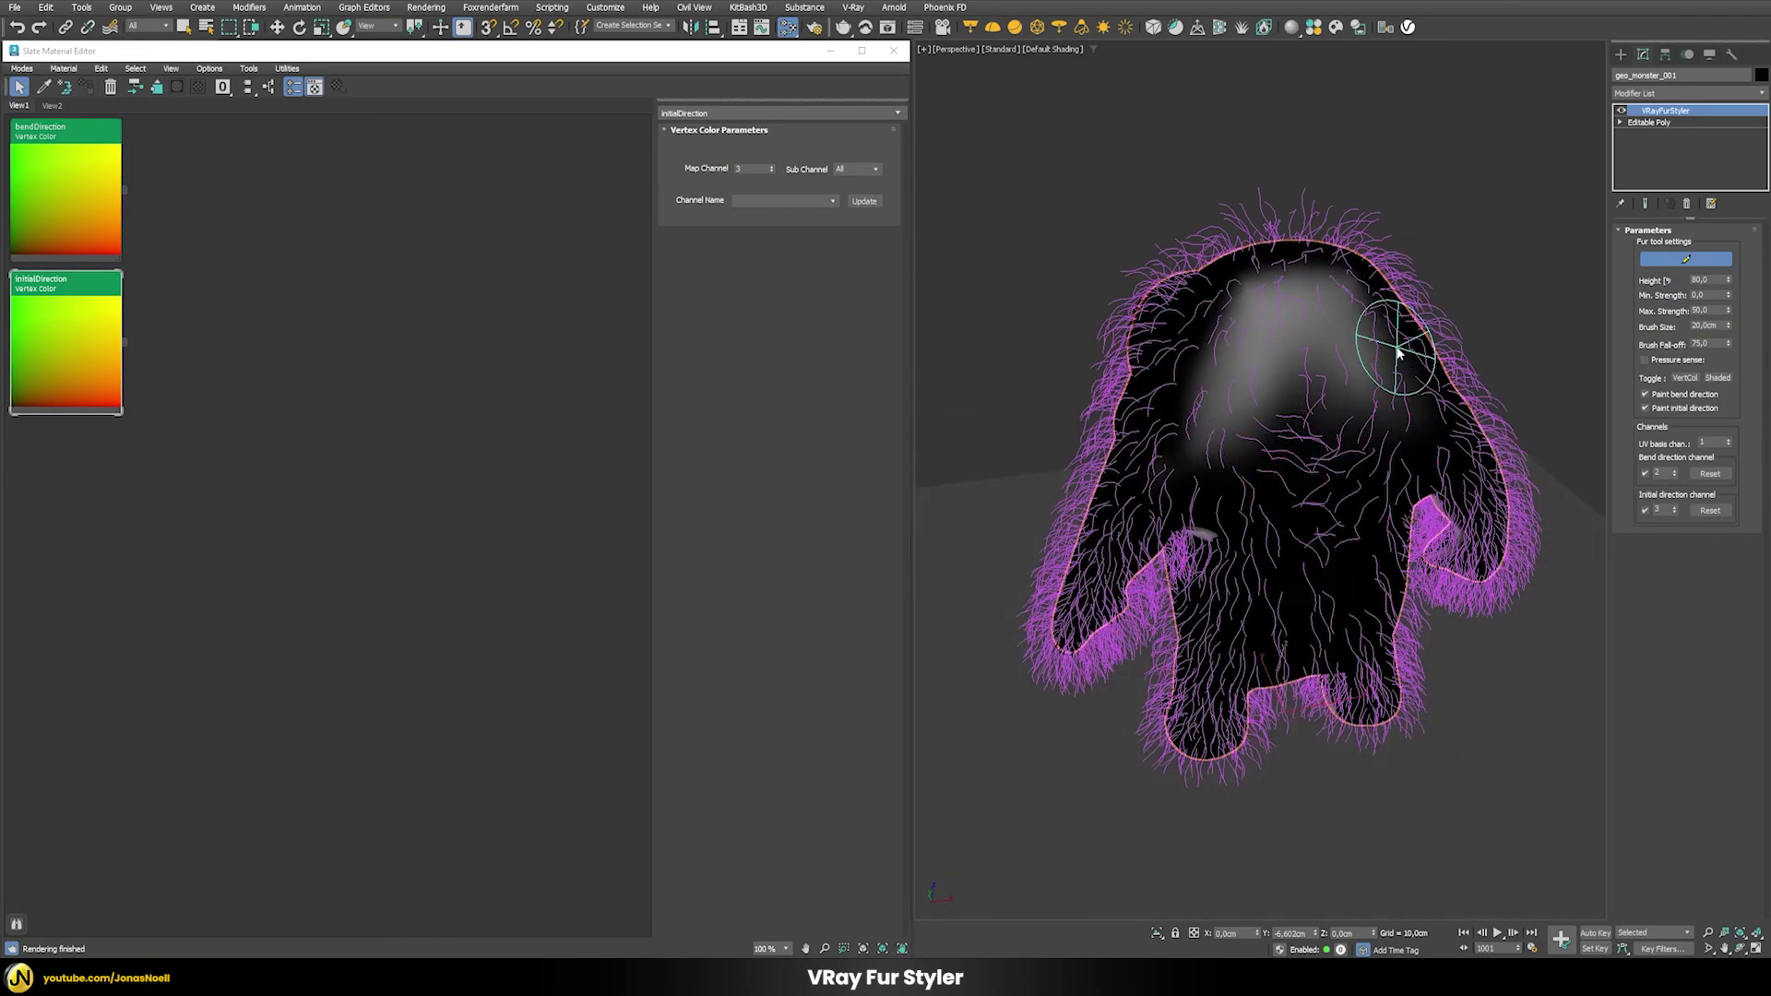
middle_click_drag(1454, 424, 1208, 388, "alt")
mouse_move(1197, 385)
left_mouse_down()
mouse_move(1135, 395)
mouse_move(1118, 442)
mouse_move(1123, 397)
mouse_move(1189, 394)
left_mouse_up()
mouse_move(1190, 394)
middle_mouse_down("alt")
mouse_move(1158, 358)
mouse_move(1127, 418)
mouse_move(1121, 399)
middle_mouse_up("alt")
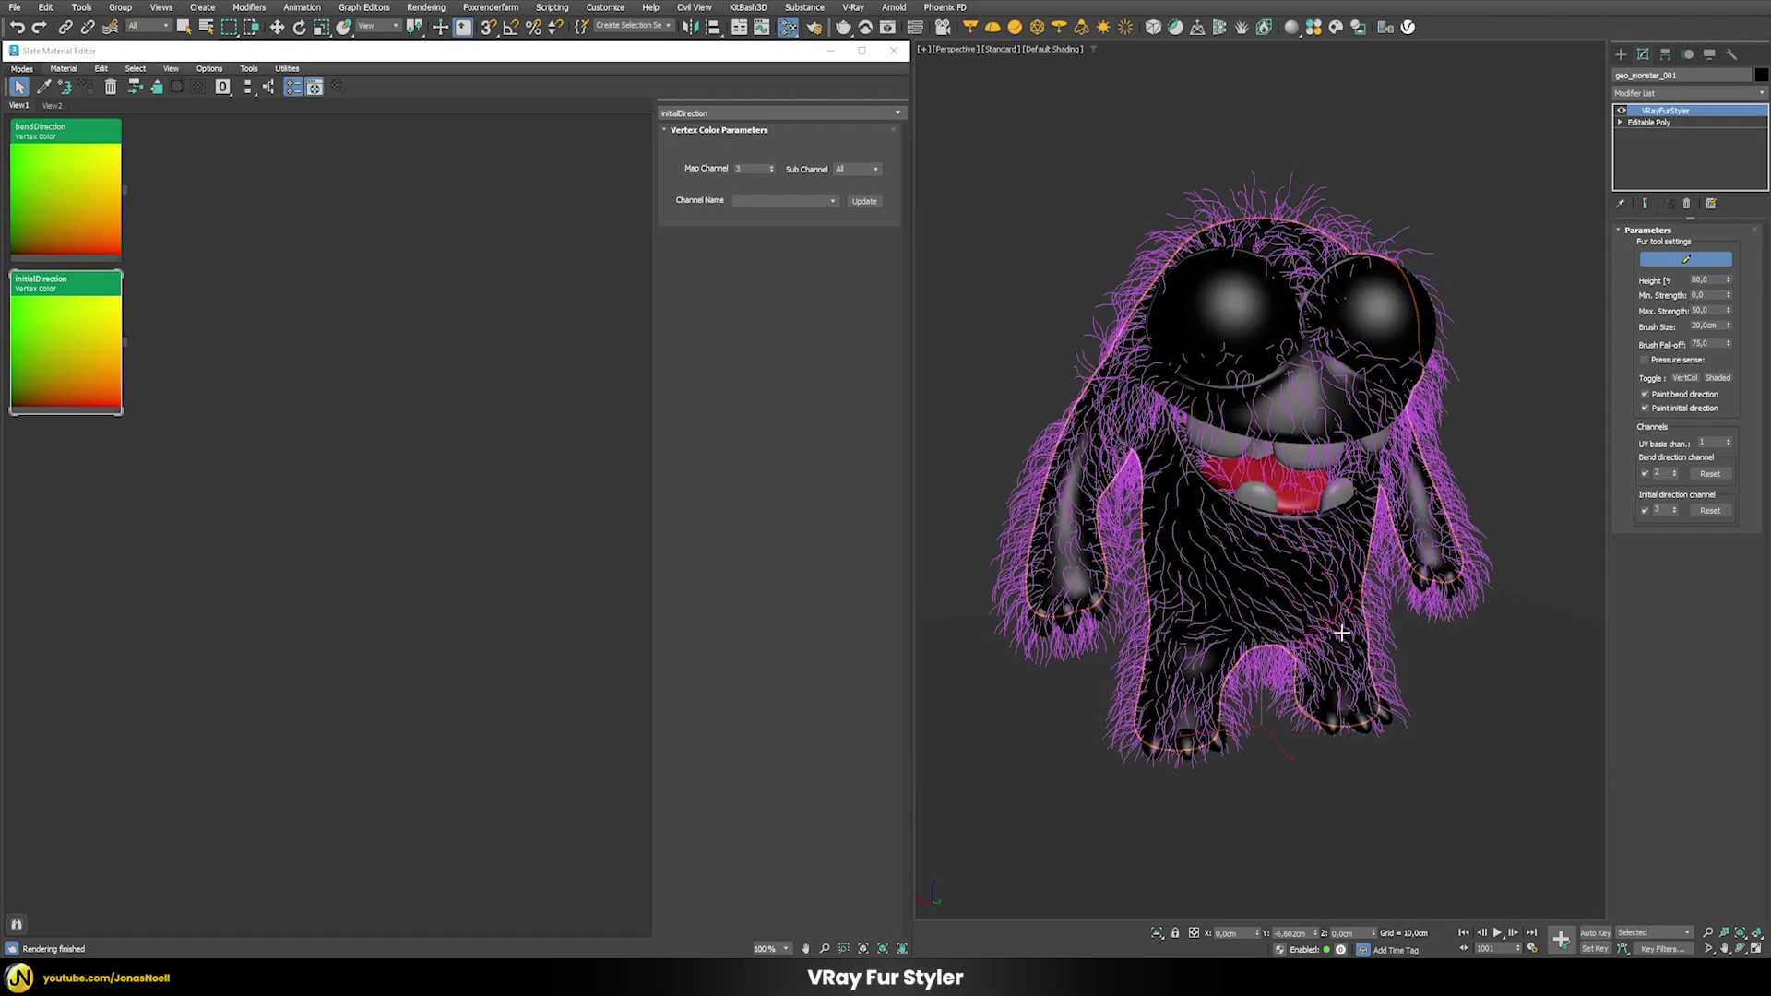
mouse_move(1346, 650)
middle_mouse_down("alt")
mouse_move(1169, 498)
mouse_move(1250, 469)
middle_mouse_up("alt")
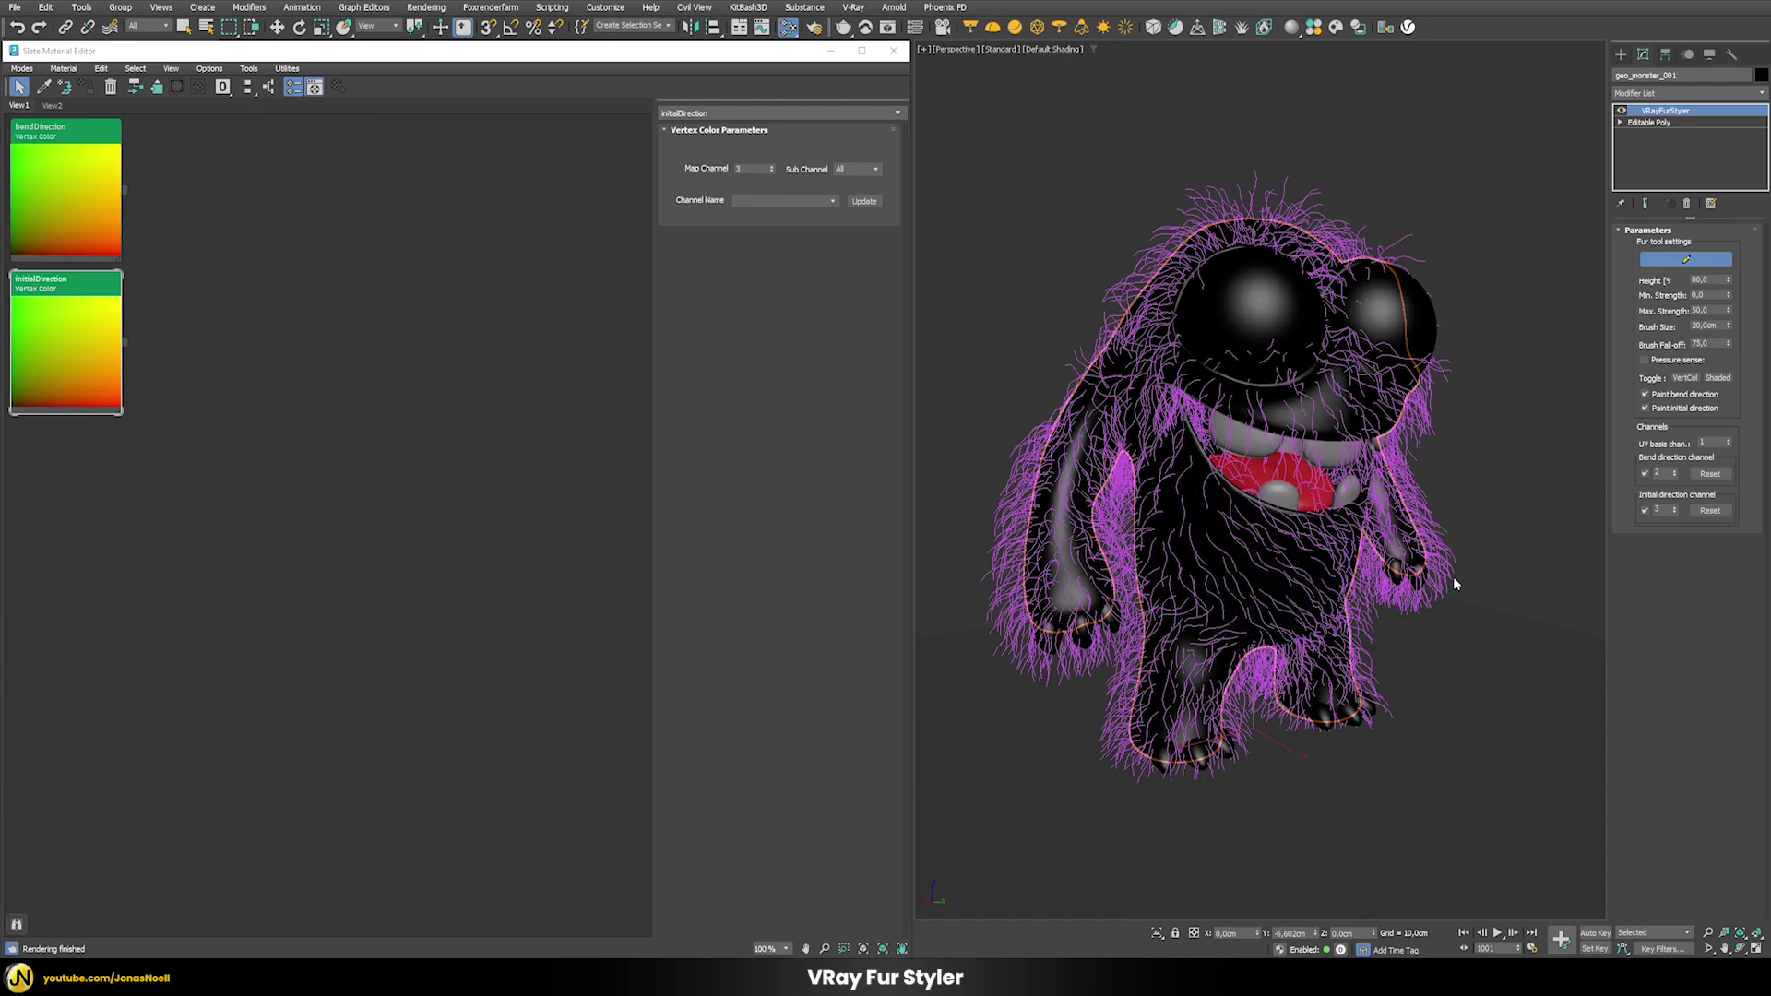
- Stop using the VRayFurStyler brush and reset the monster's initial direction channel
left_click(1683, 259)
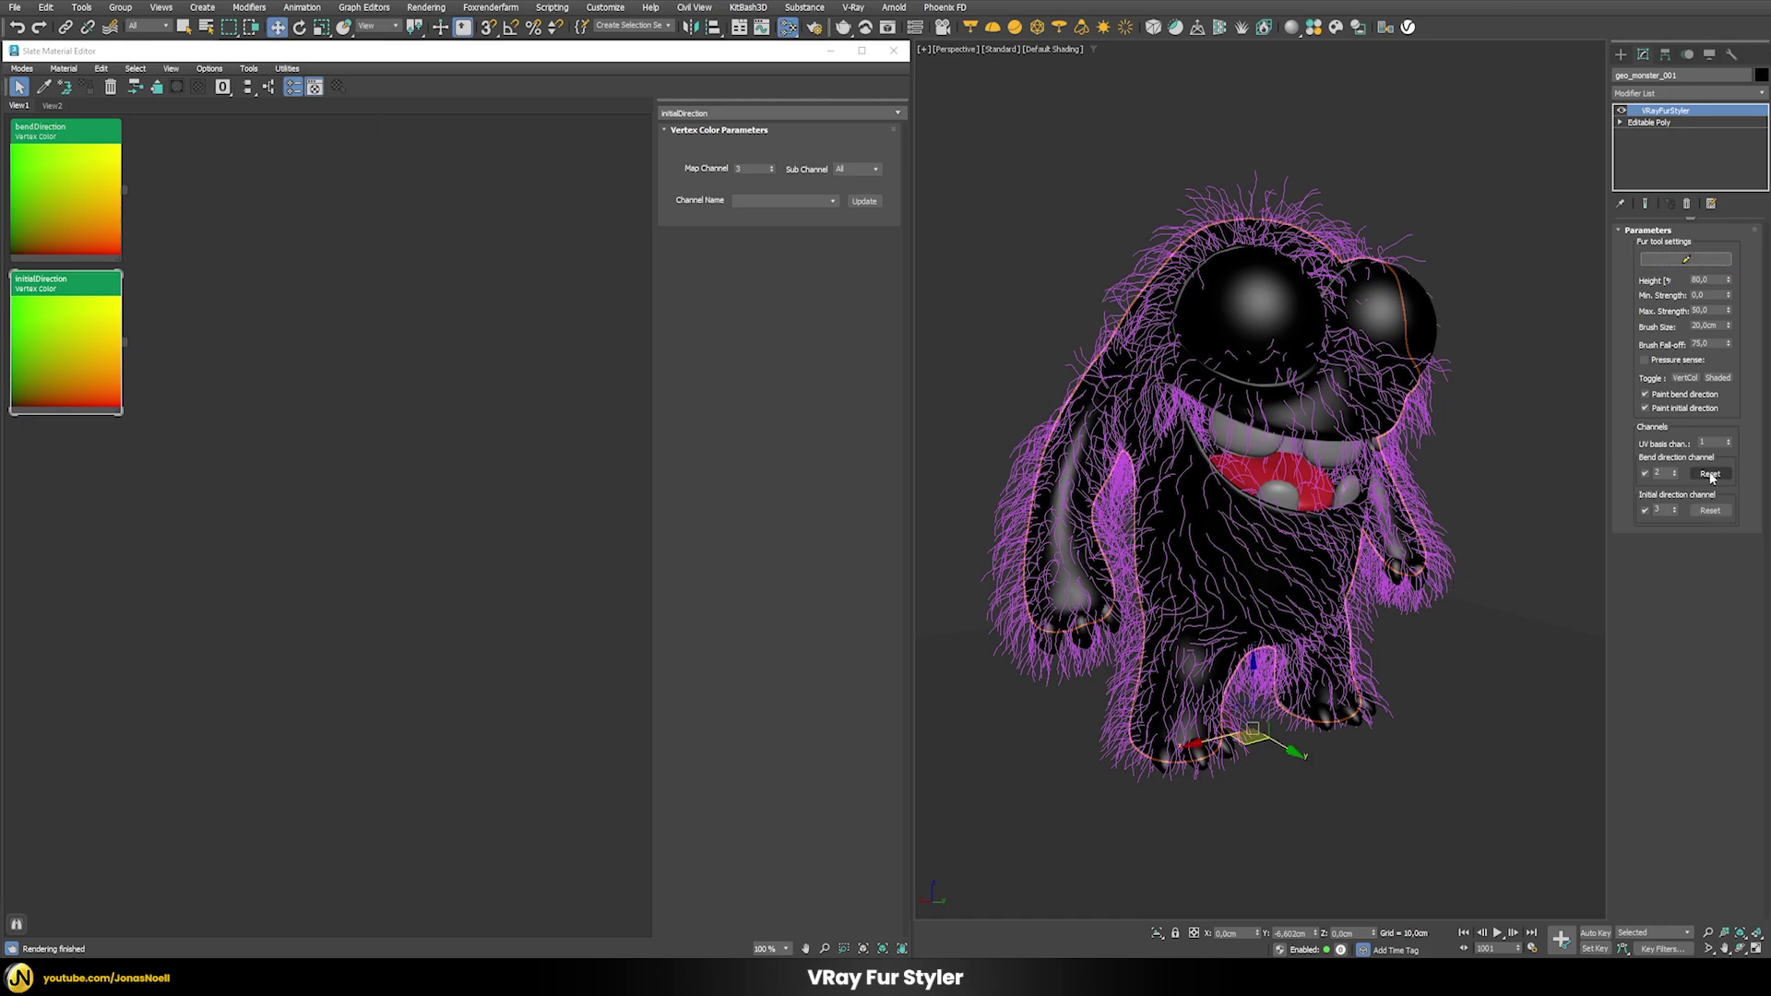
left_click(1711, 511)
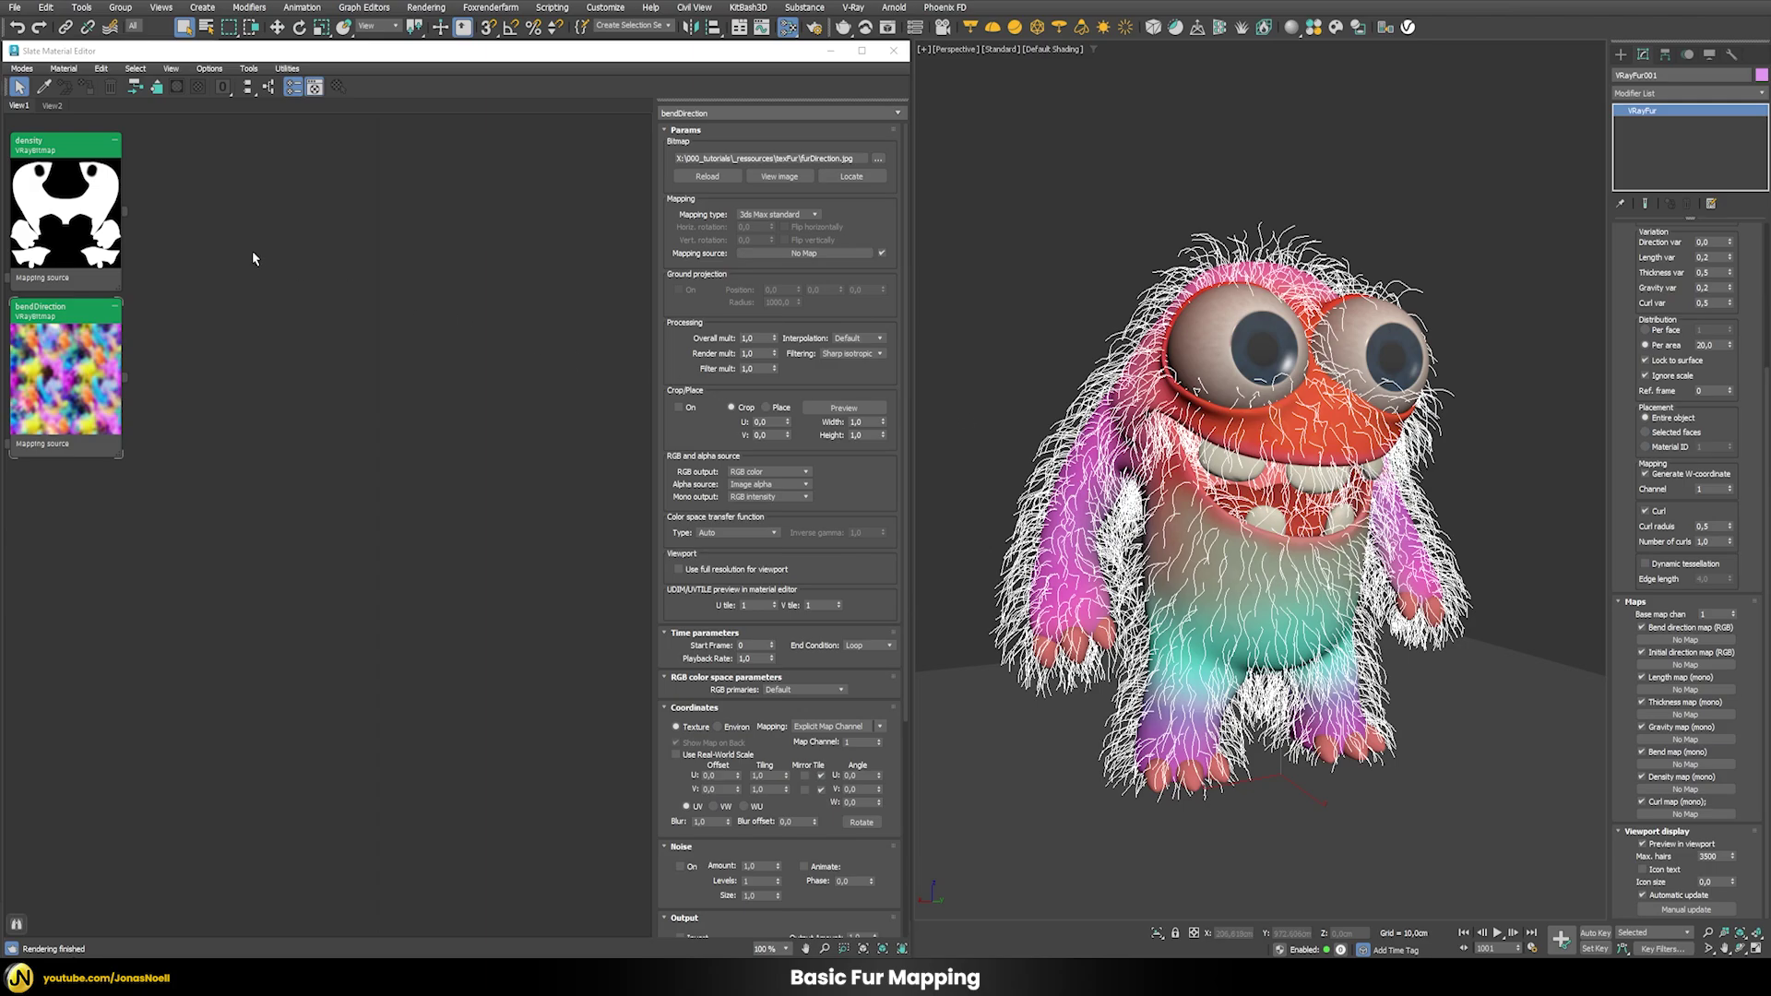
- View the density bitmap's image and assign the map to the VRayFur's Density map slot
left_click(76, 213)
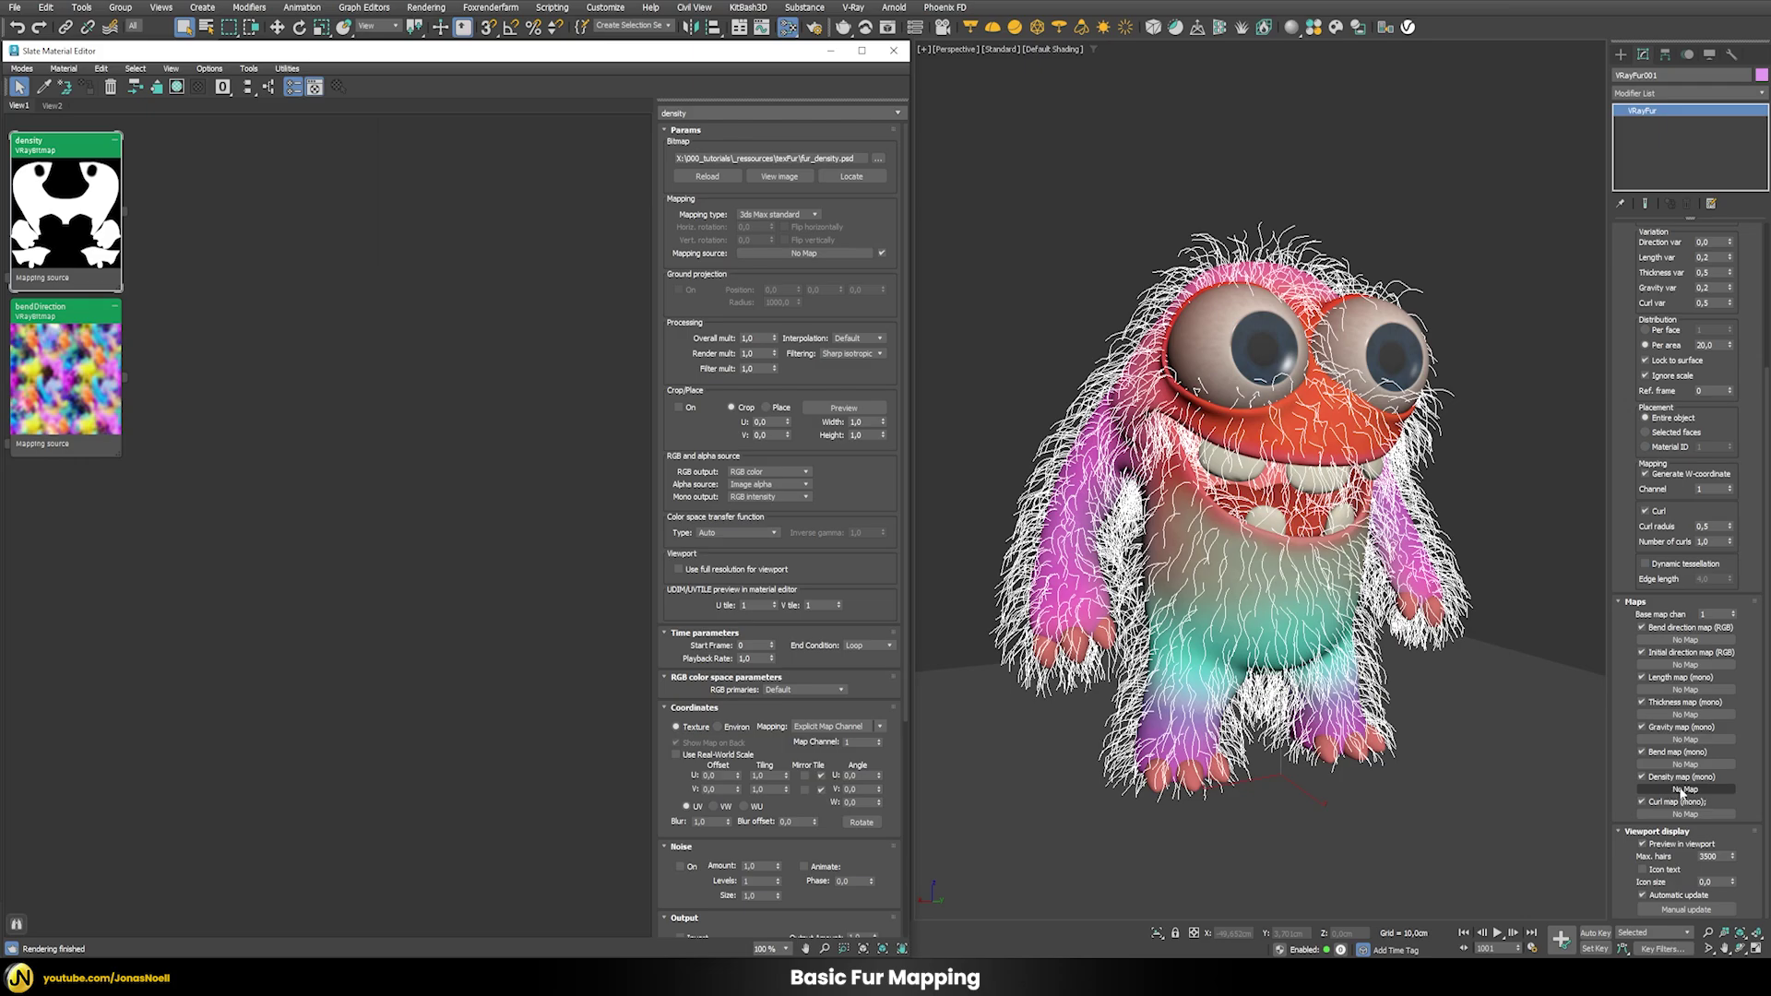
left_click(780, 176)
left_click_drag(1562, 122, 899, 111)
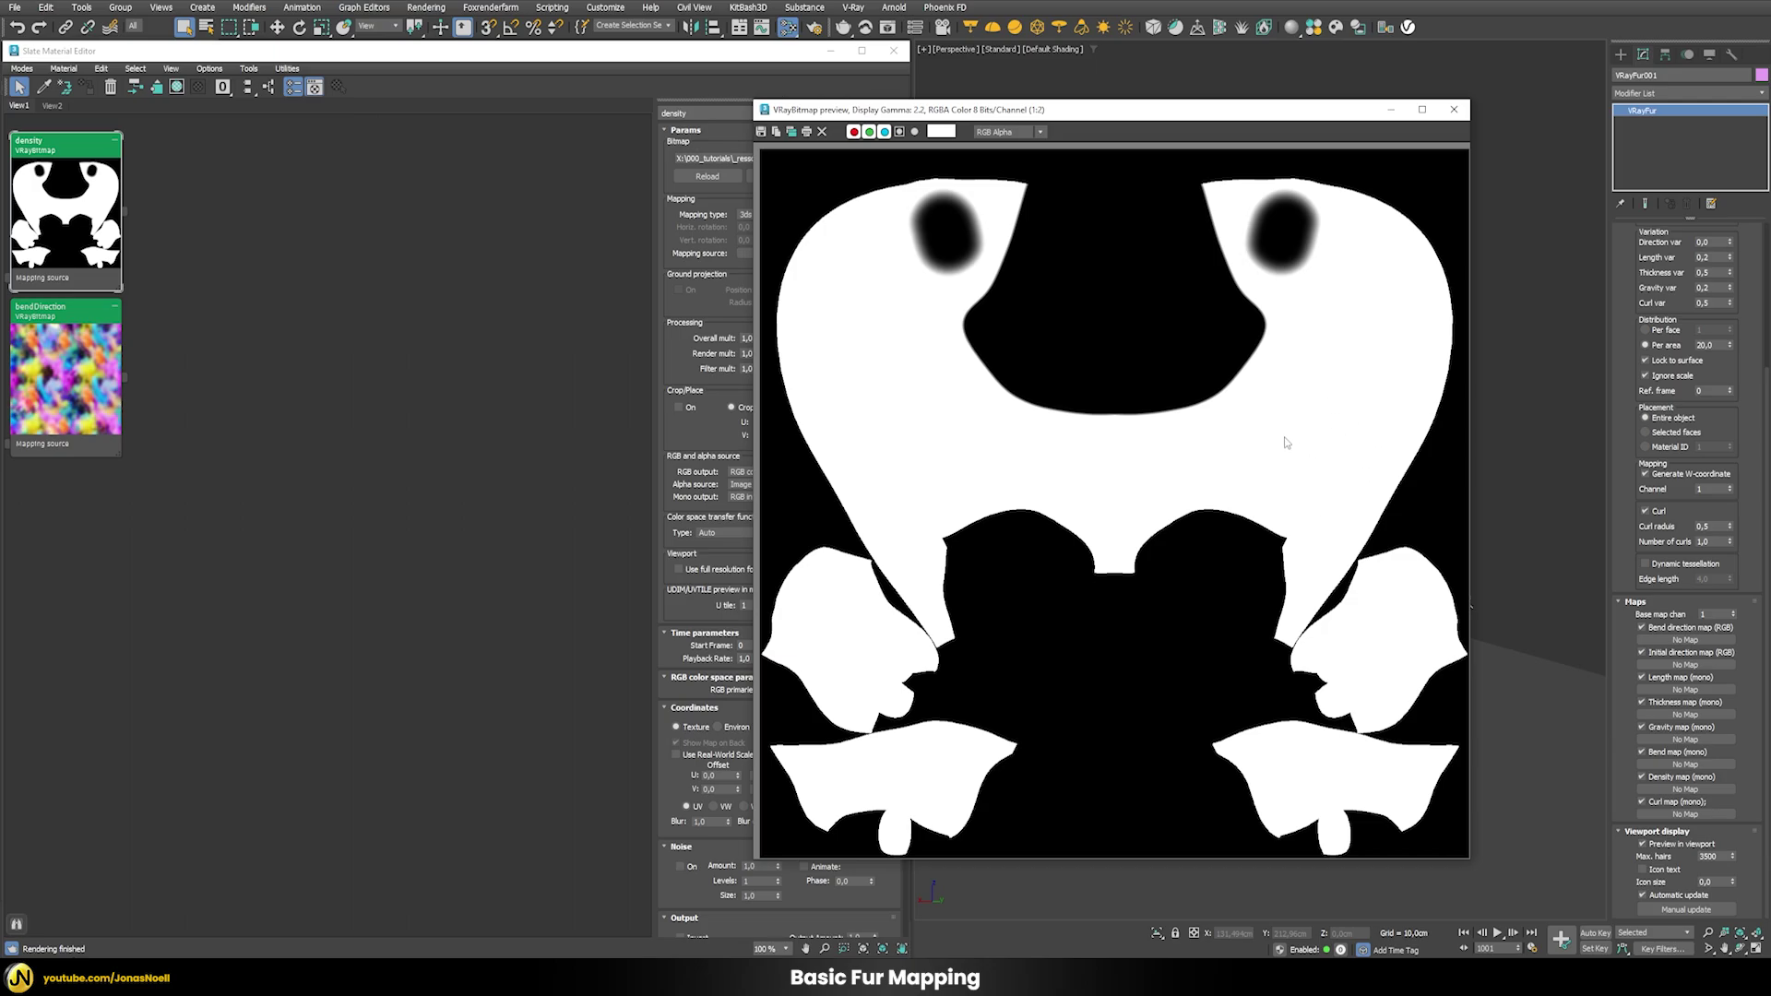
left_click(1453, 109)
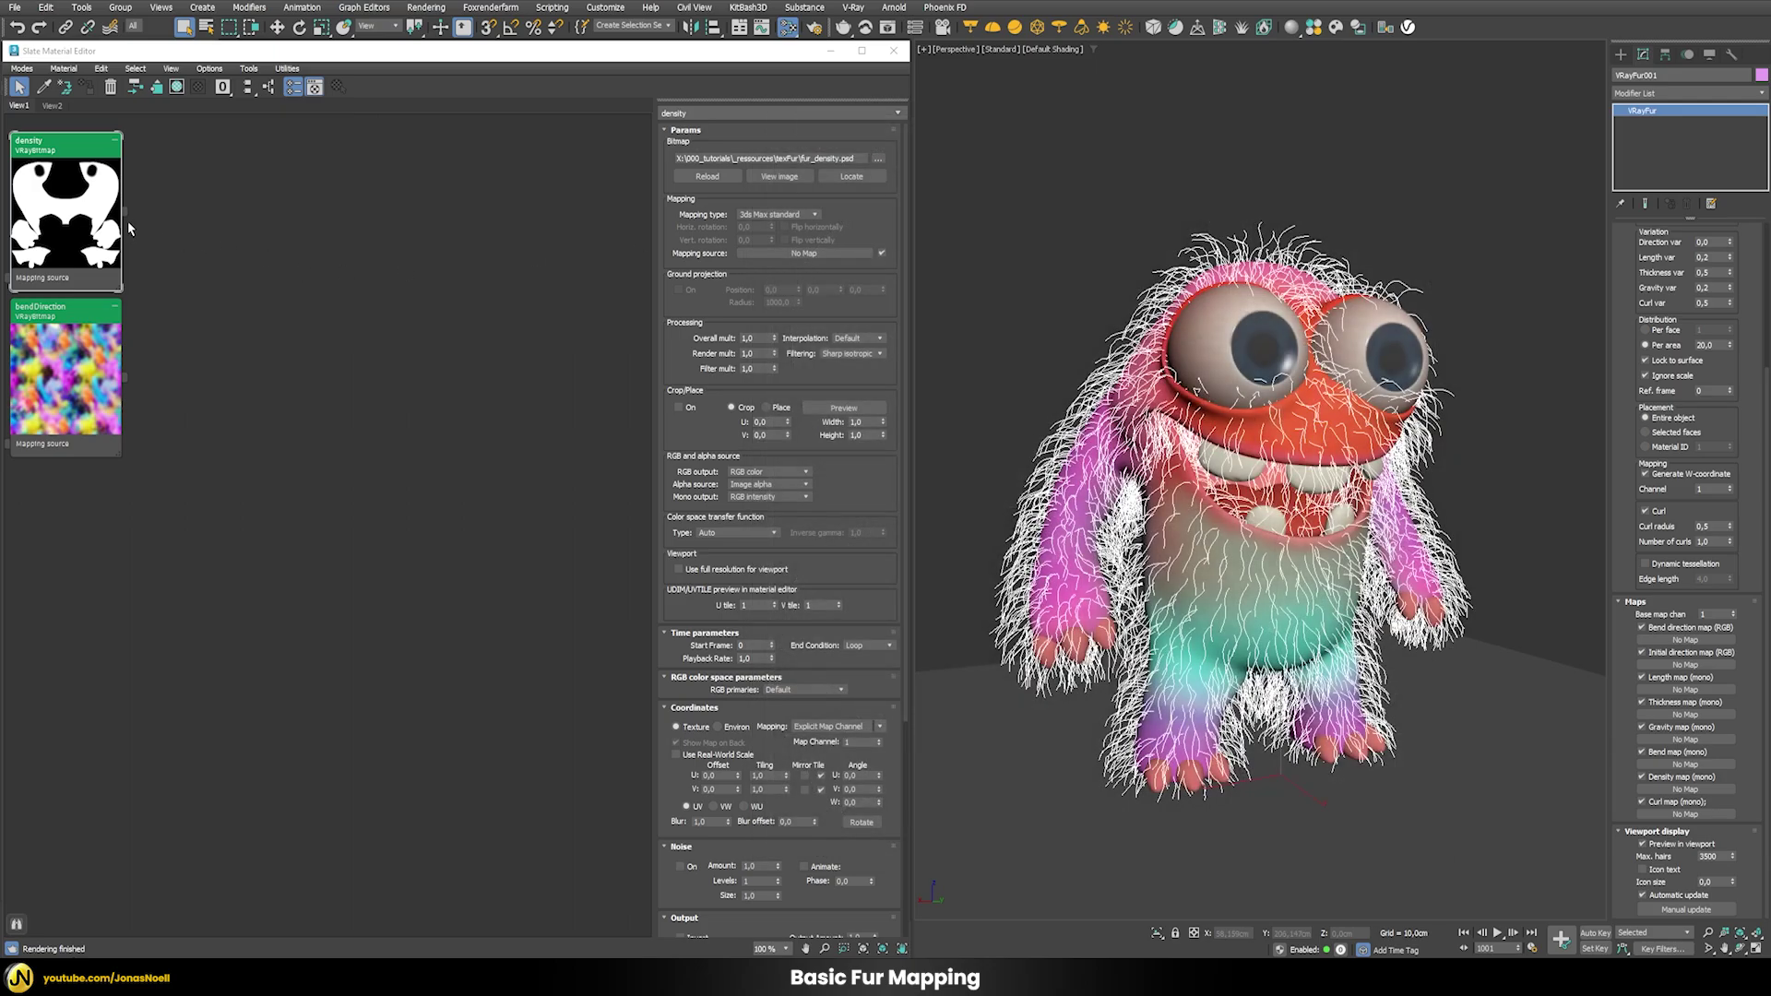
left_click_drag(125, 212, 1695, 789)
left_click(852, 516)
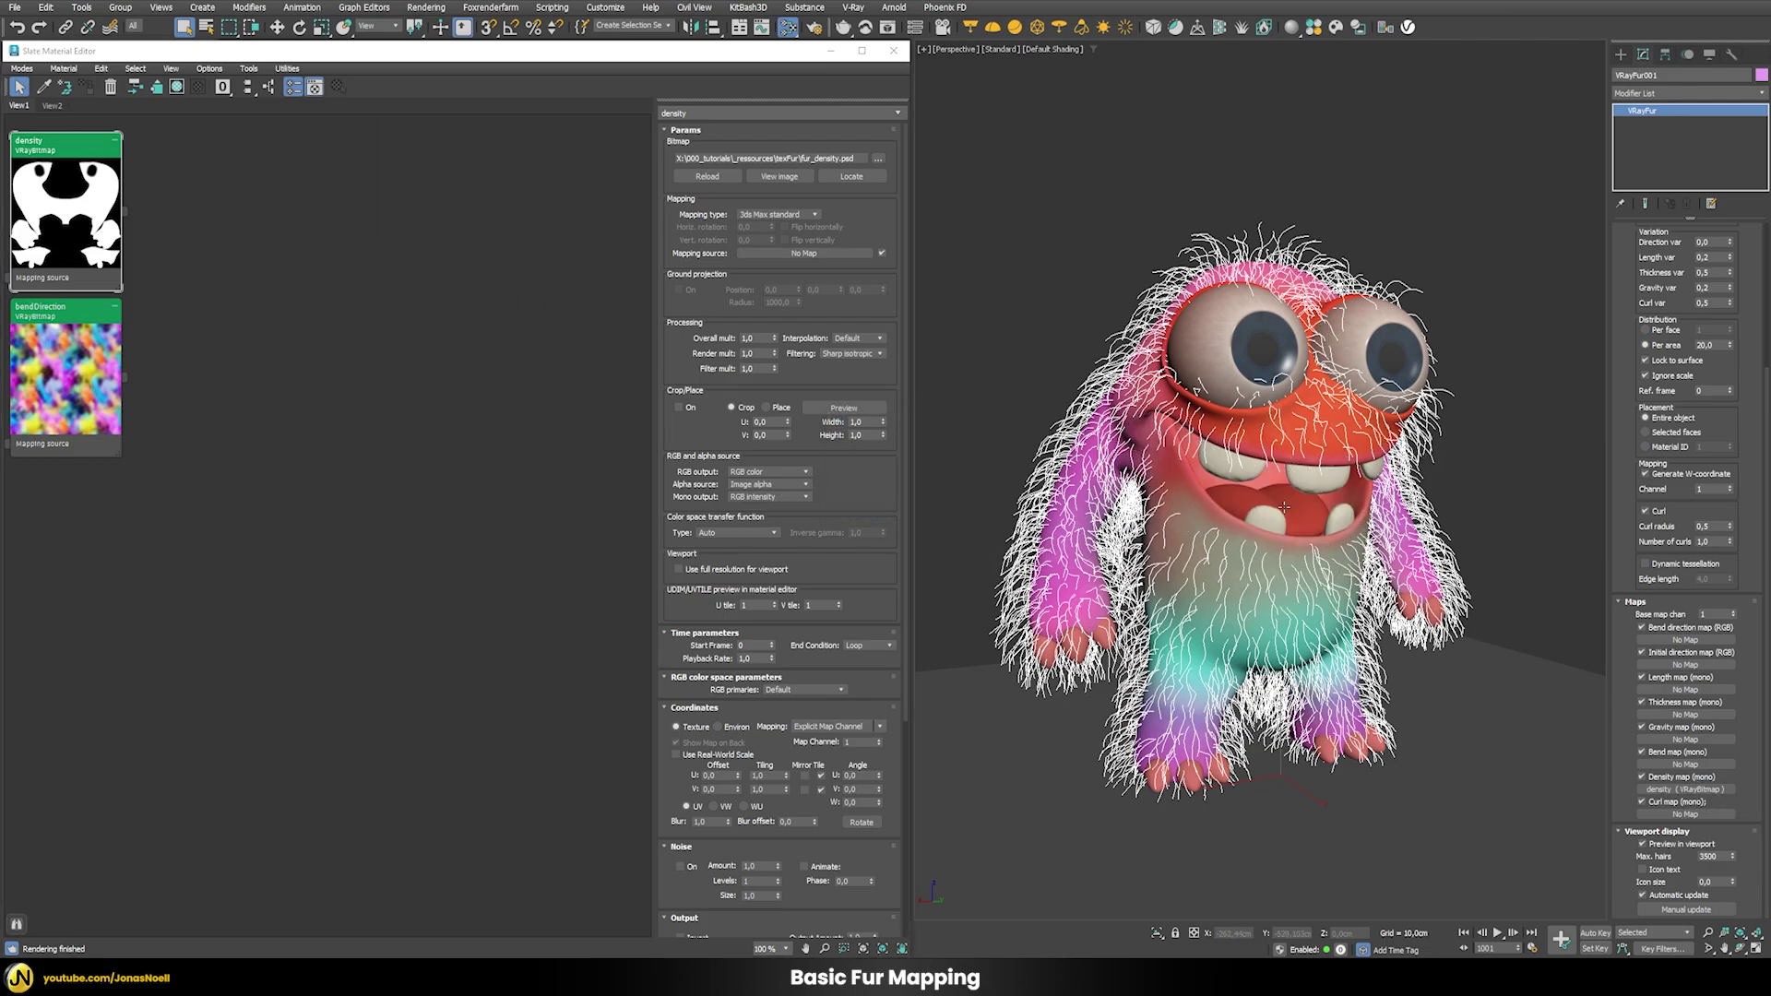
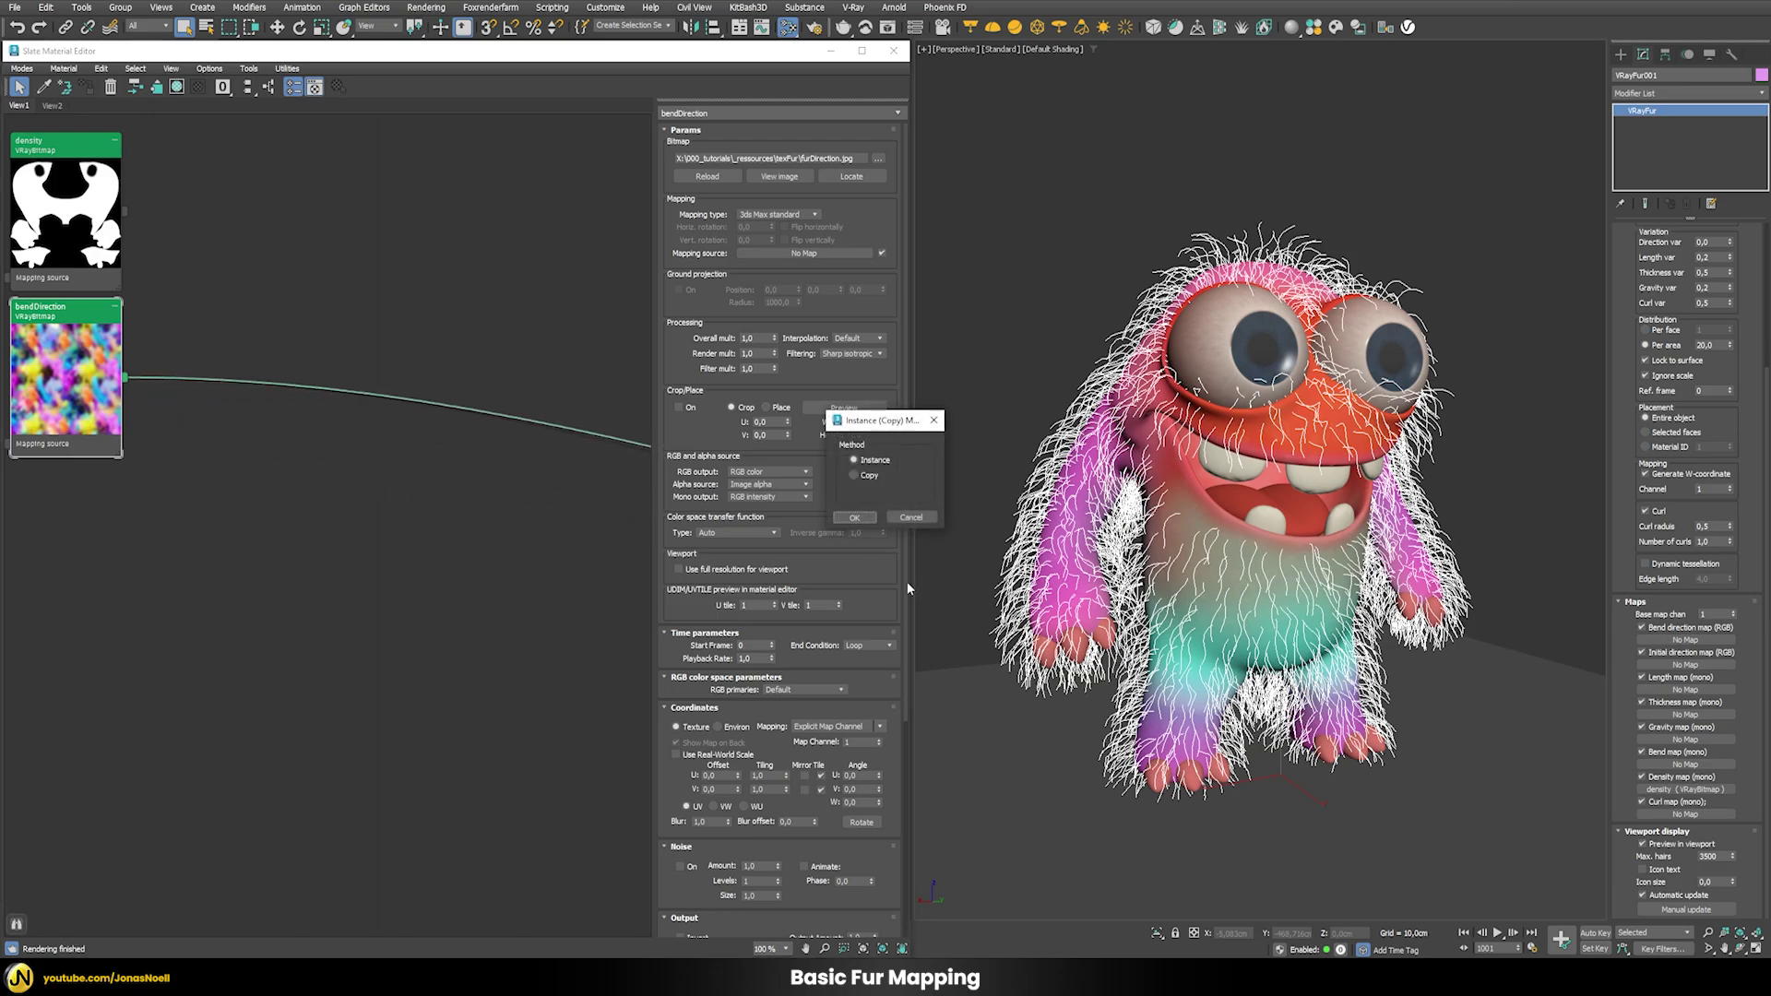
- Assign the bendDirection bitmap as an instance to the fur's Bend direction map slot and set its U and V tiling to 5
left_click(856, 517)
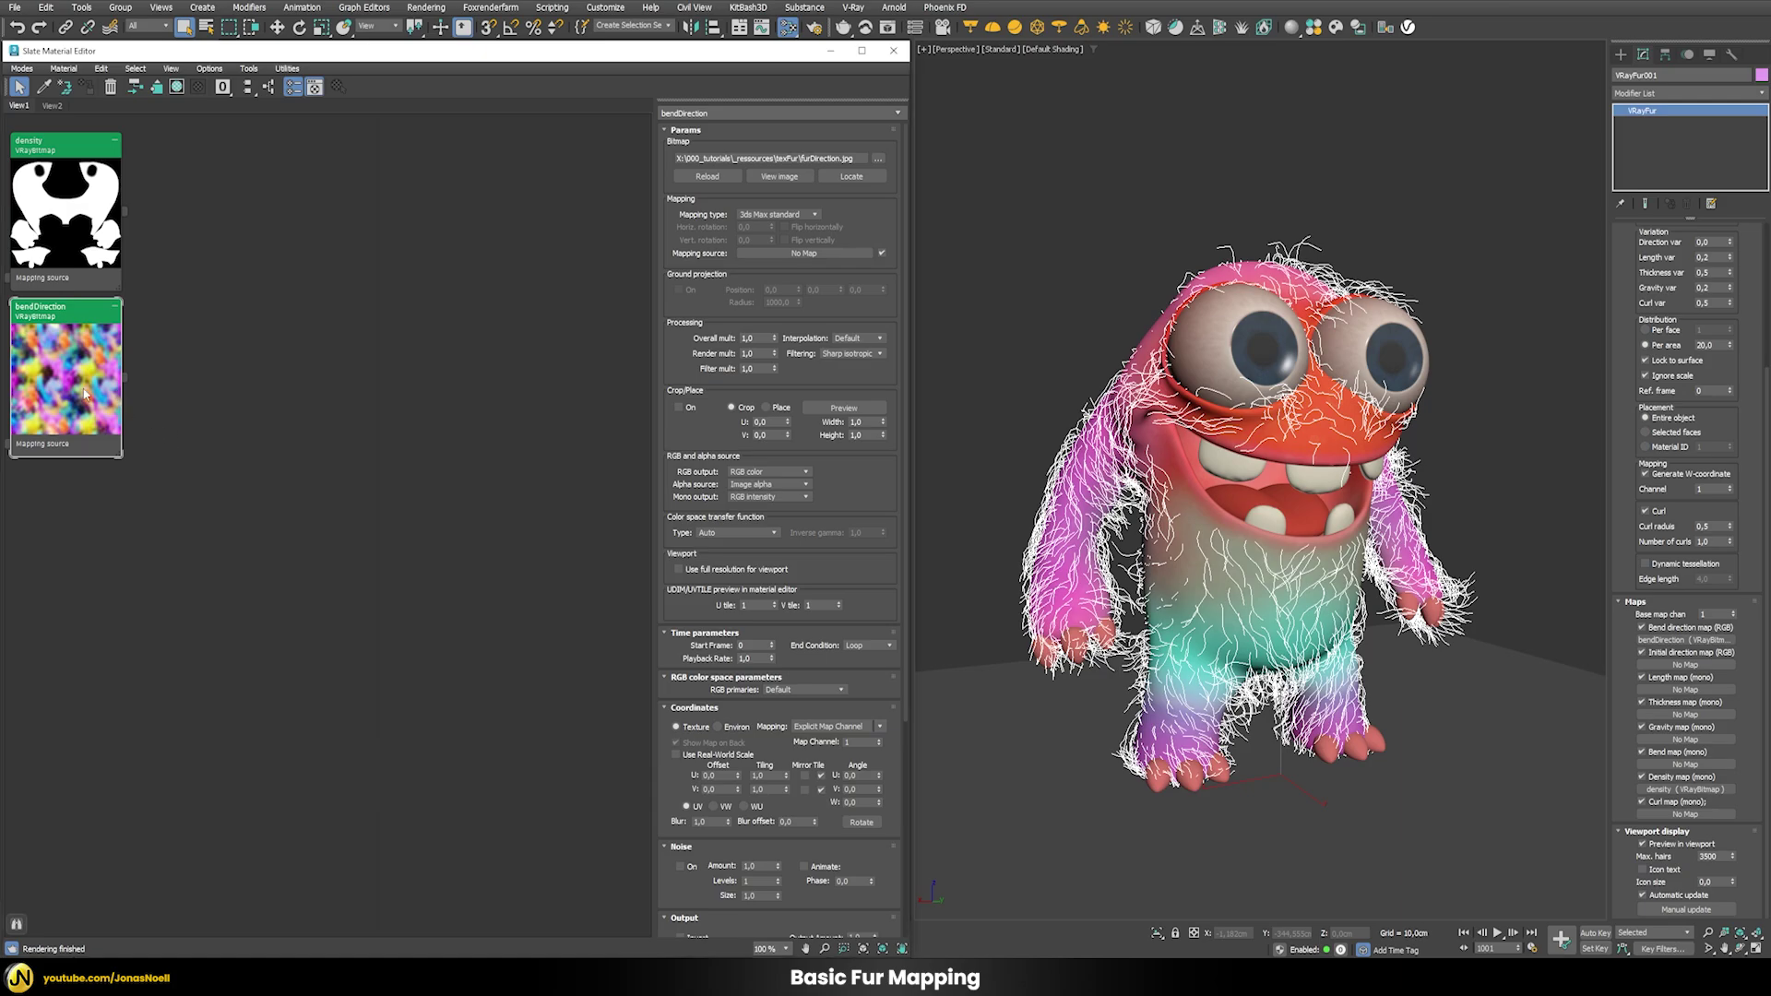
double_click(758, 775)
type("5")
key("Tab")
type("5")
key("Return")
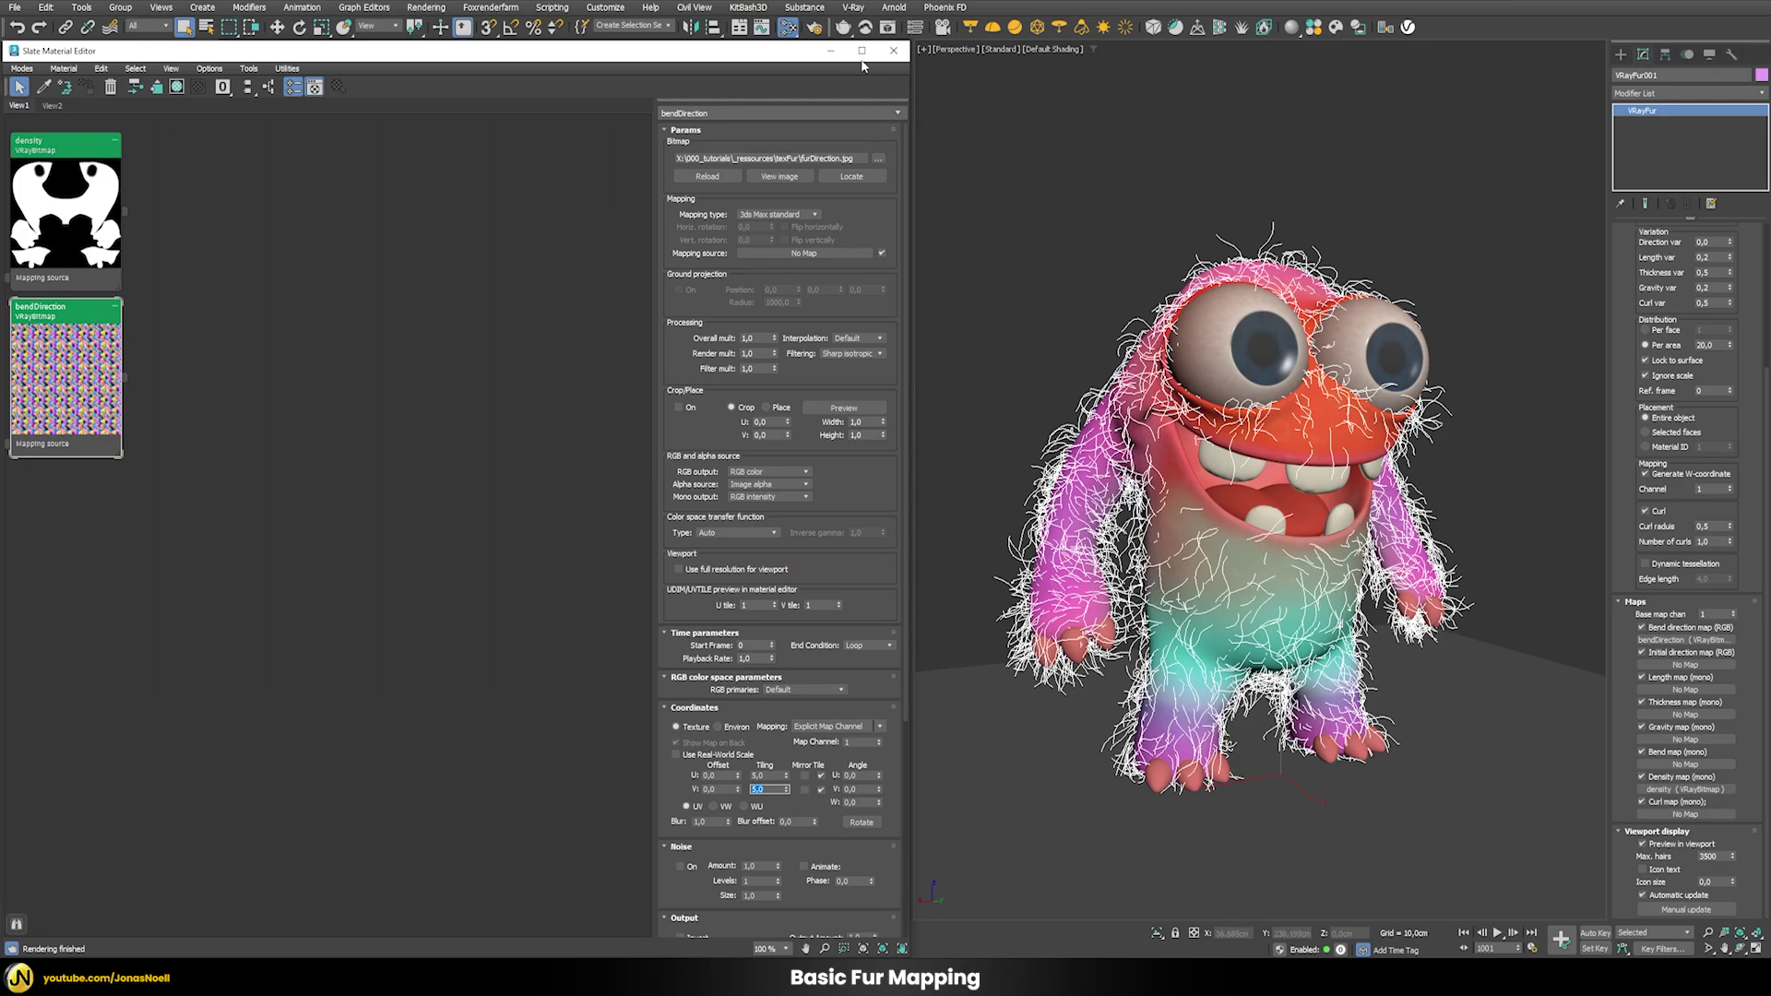
- Check the tiled bend direction fur in a V-Ray Frame Buffer render and close the render window
left_click(853, 7)
left_click(864, 30)
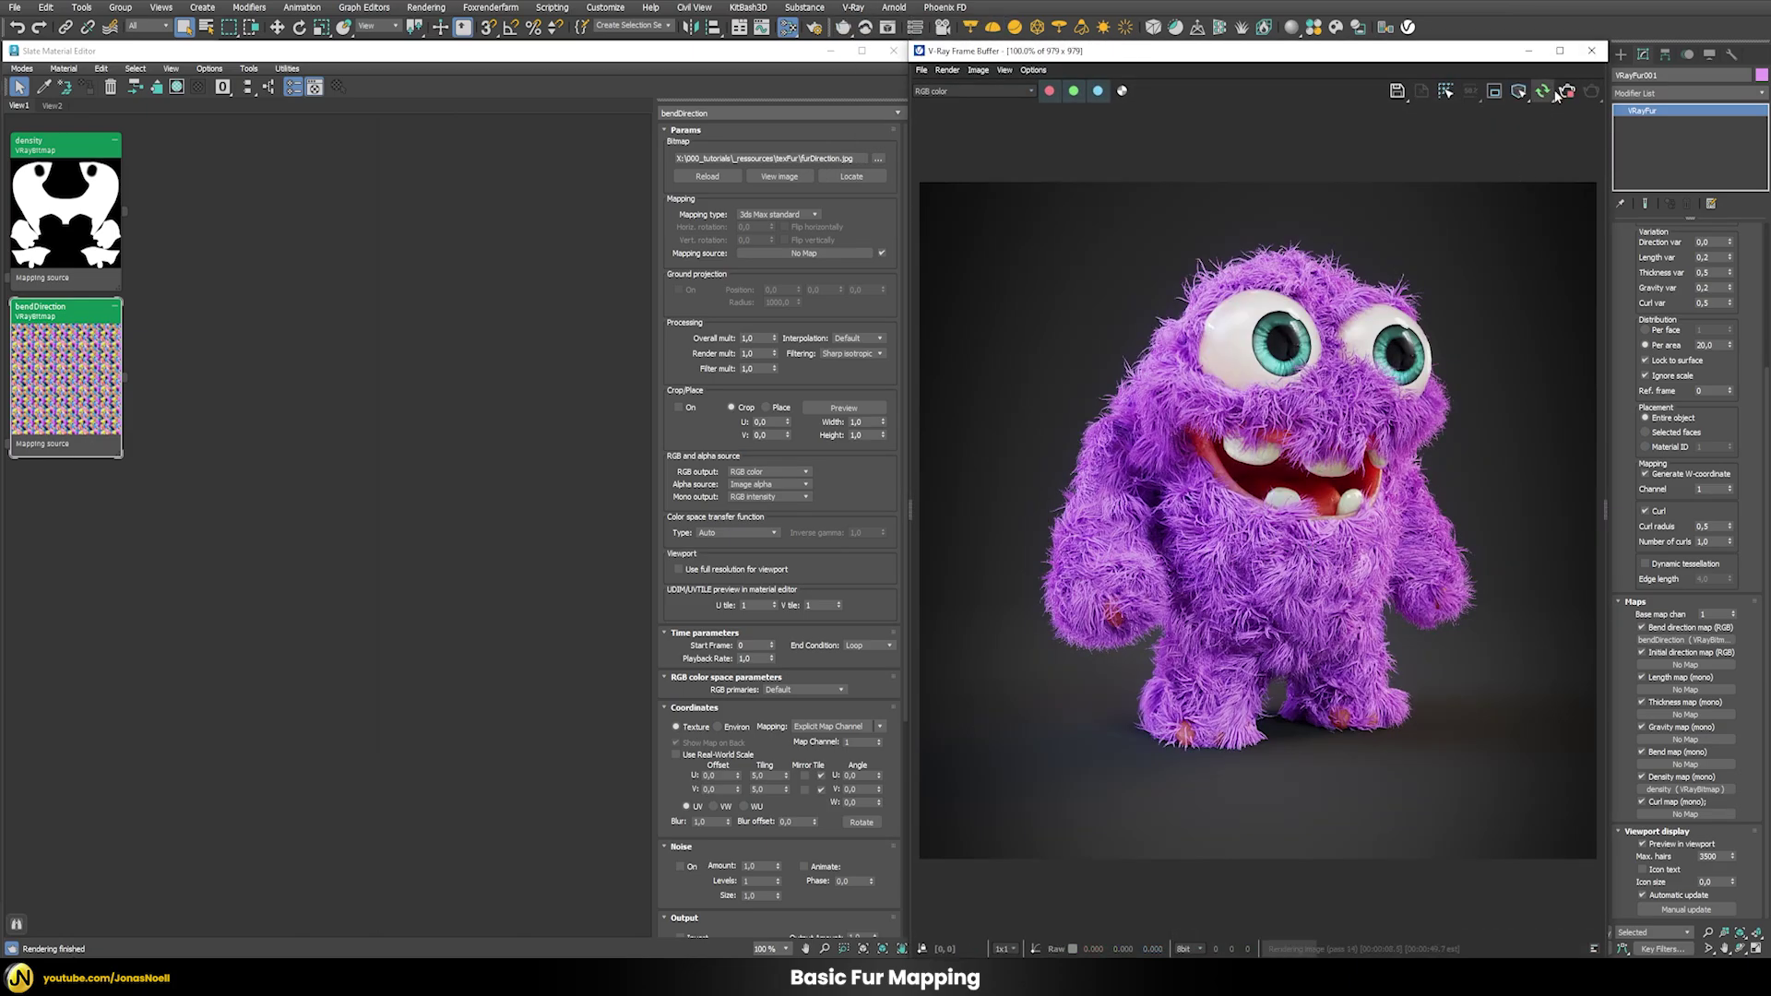
left_click(1591, 51)
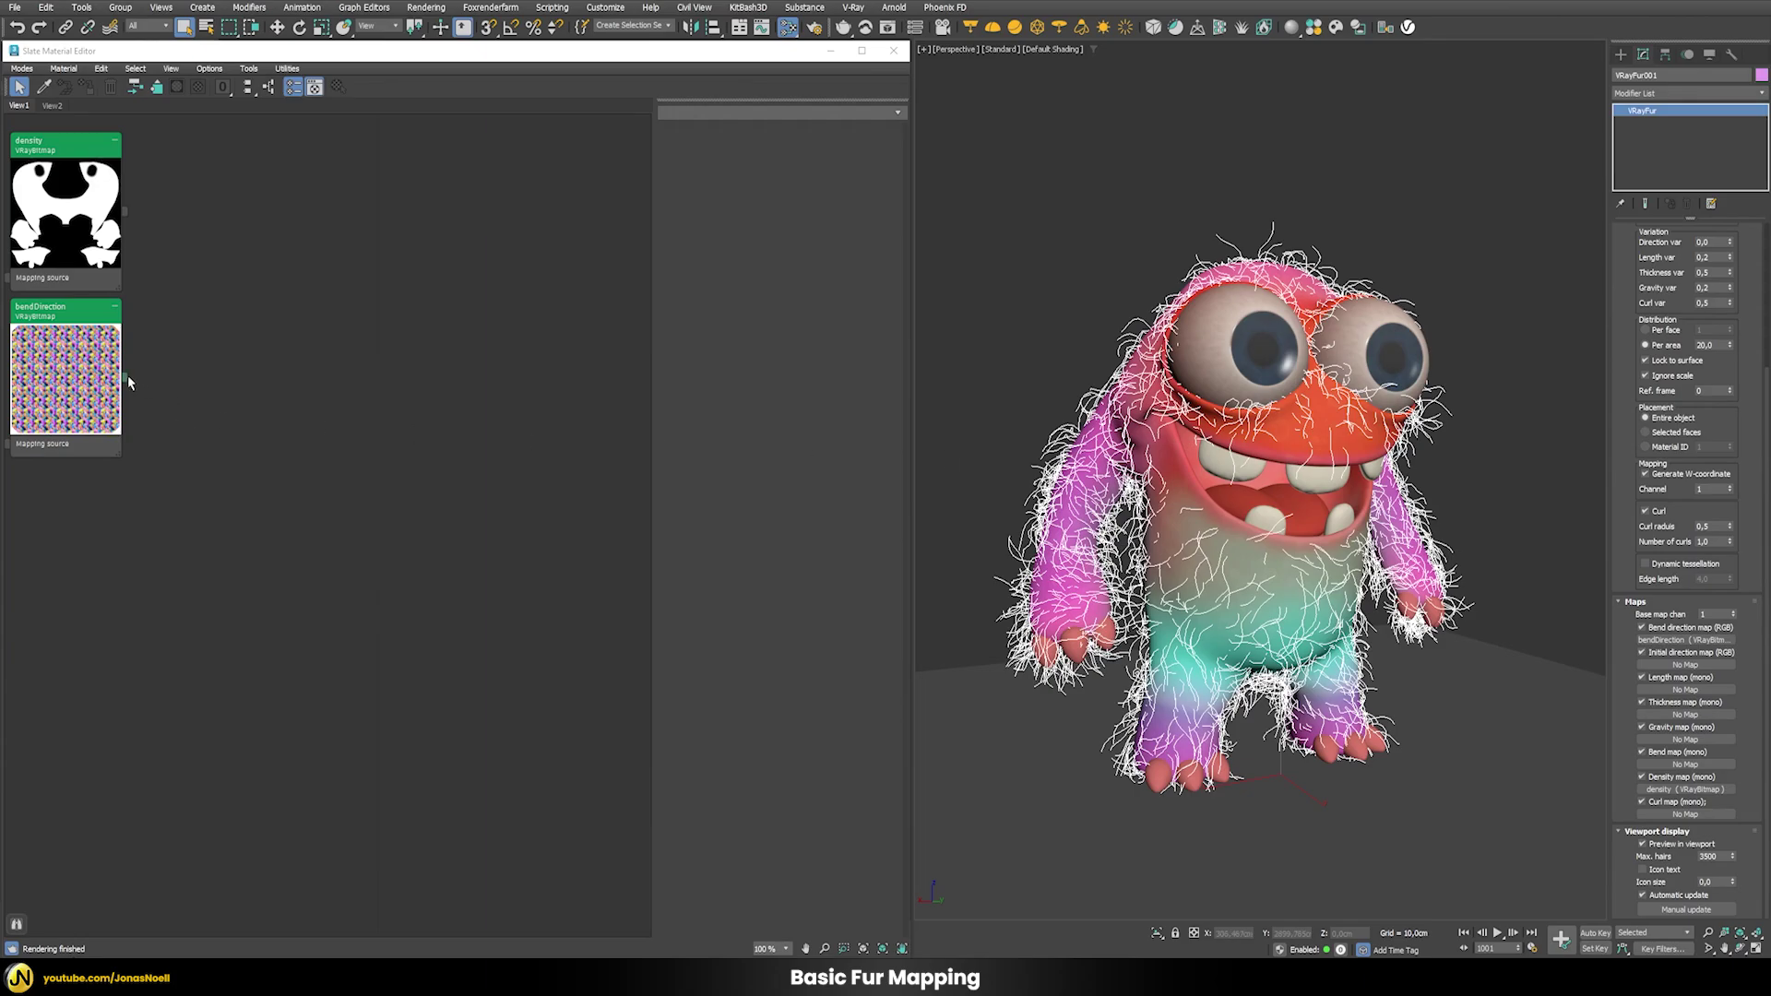
- Add a Color Correction map after the bendDirection bitmap and assign it as an instance to the fur's Bend direction map slot
left_click_drag(126, 379, 163, 394)
mouse_move(238, 436)
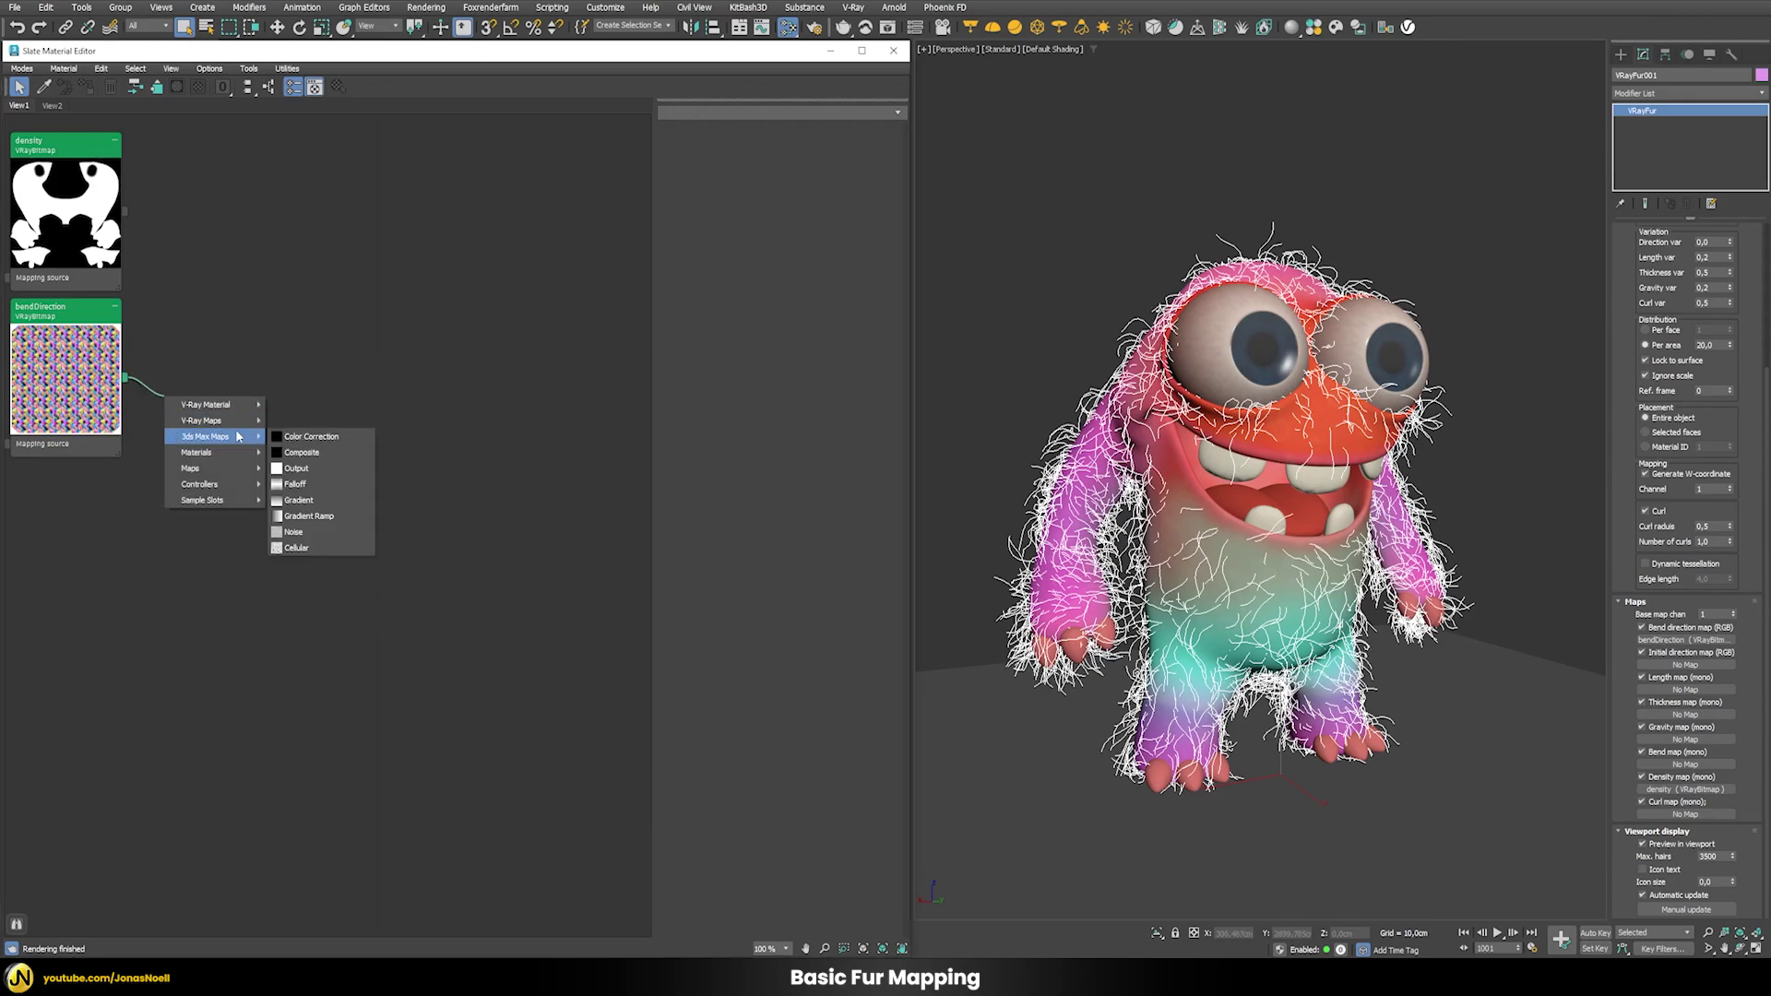
left_click(311, 436)
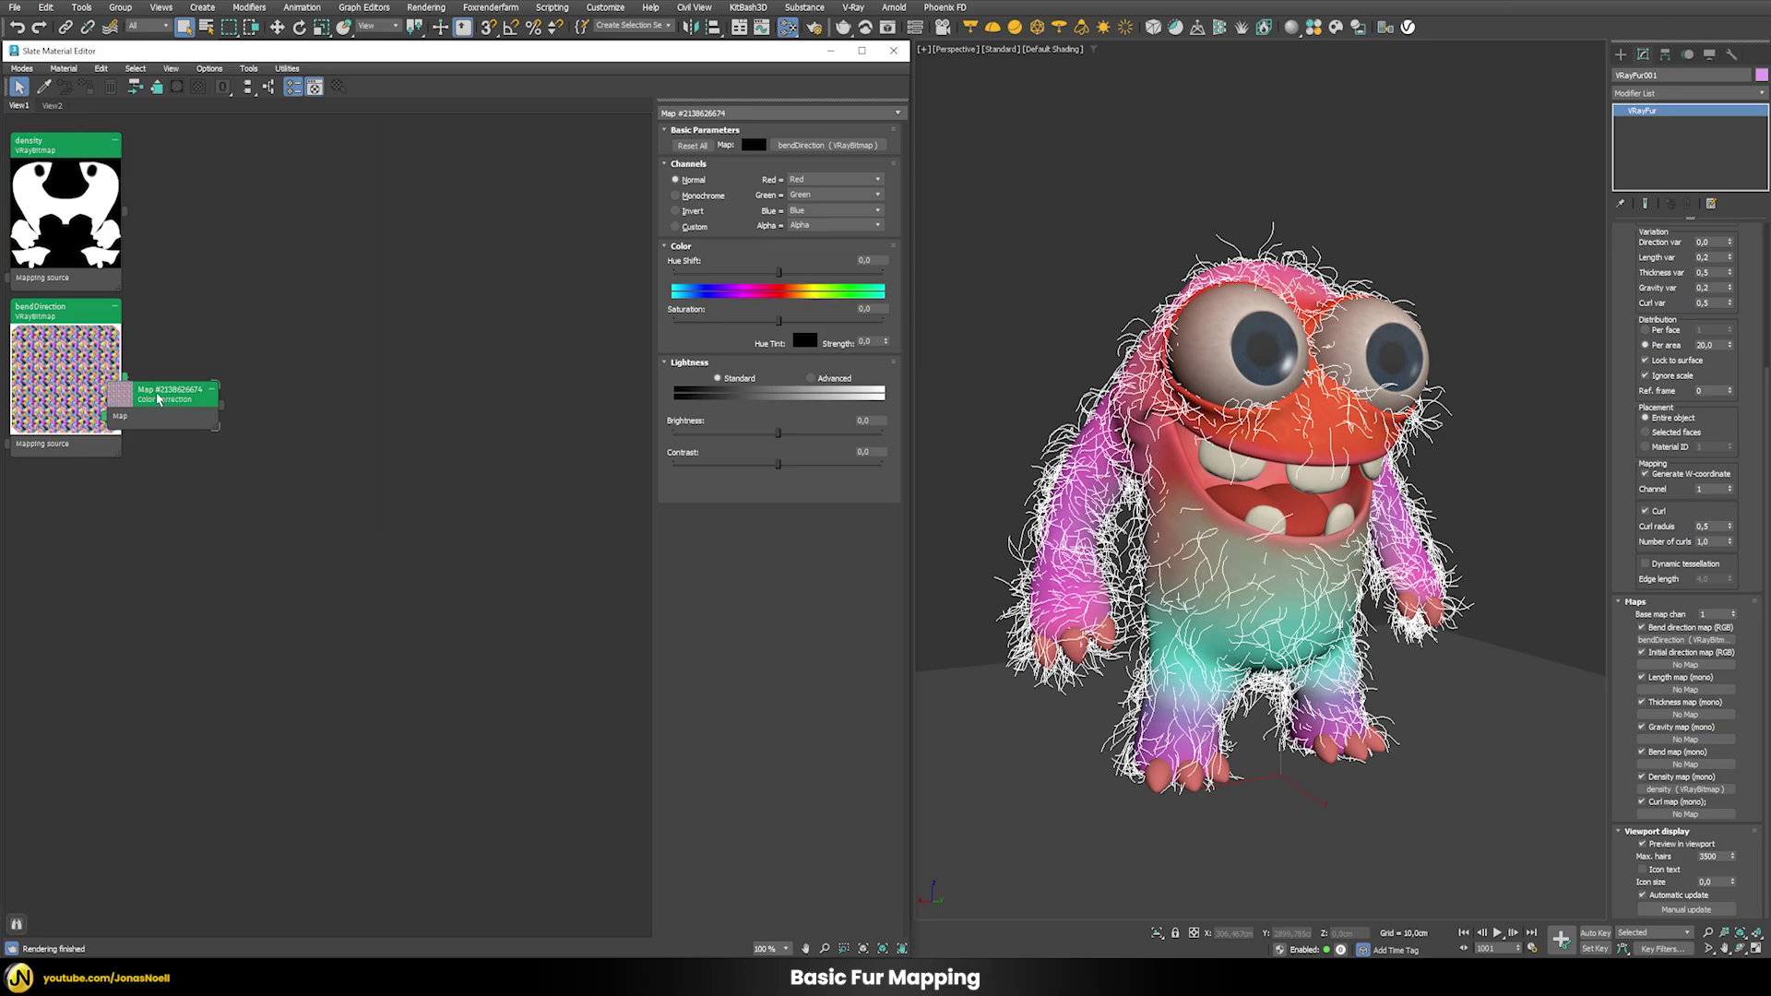
left_click_drag(171, 381, 1684, 639)
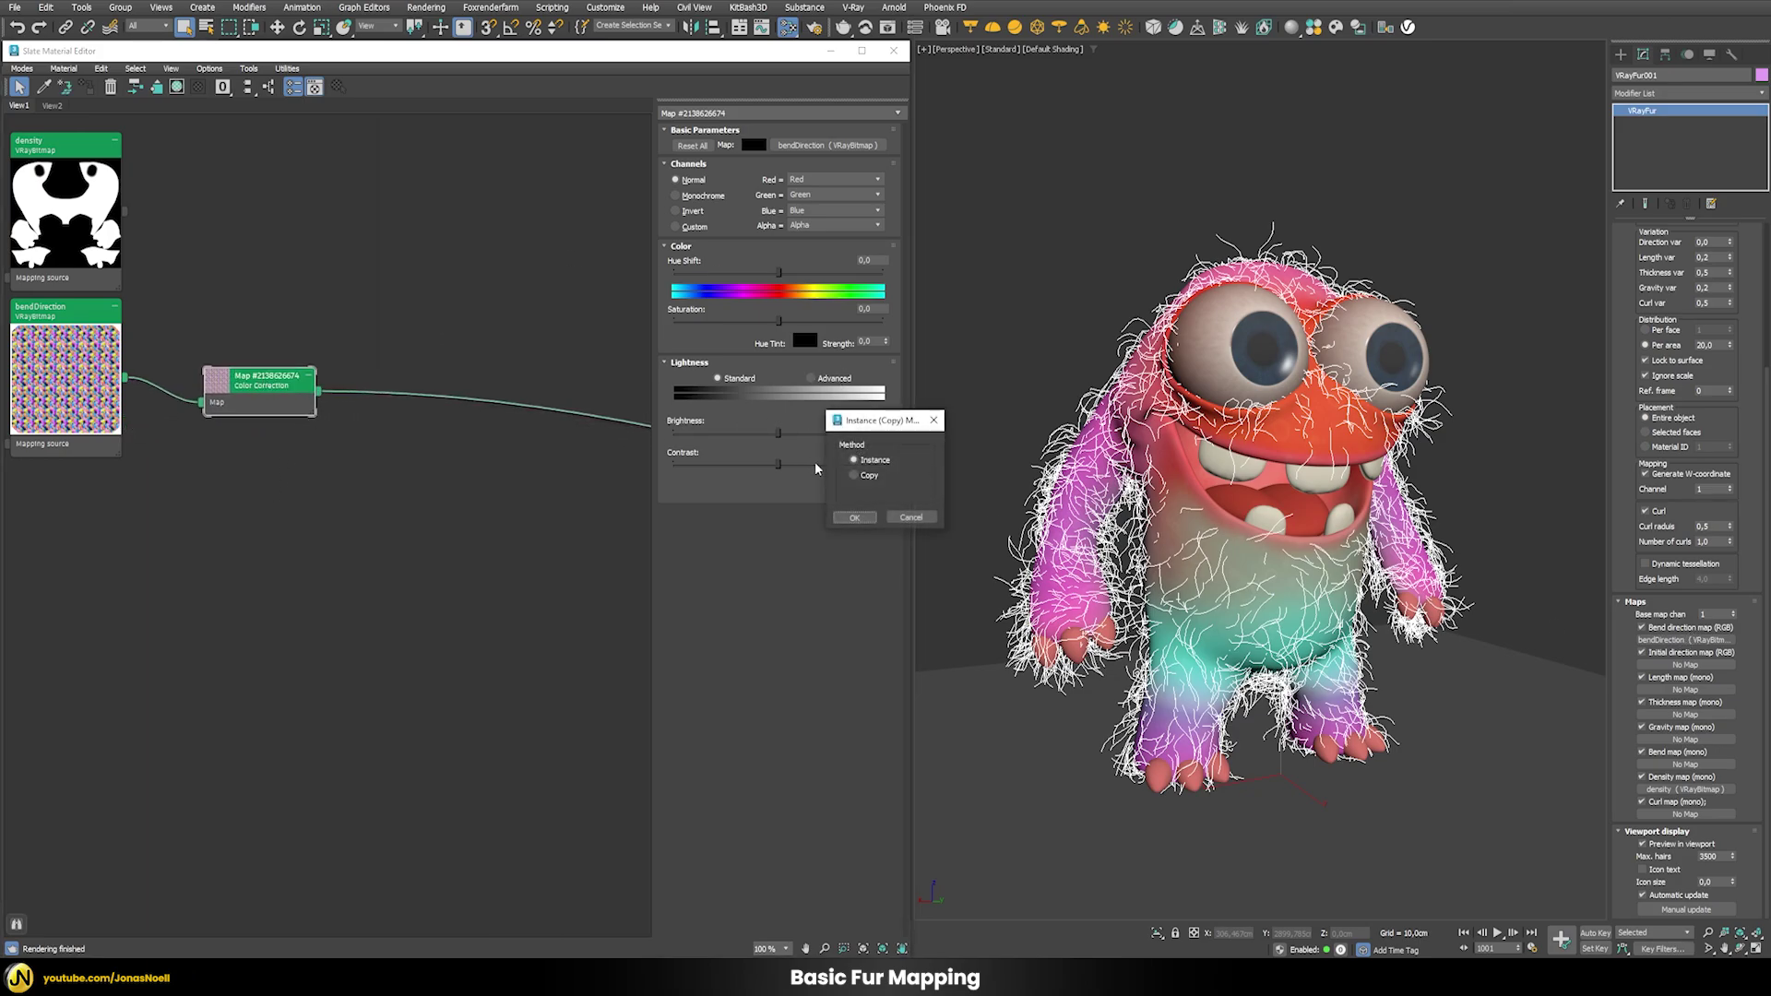
left_click(855, 518)
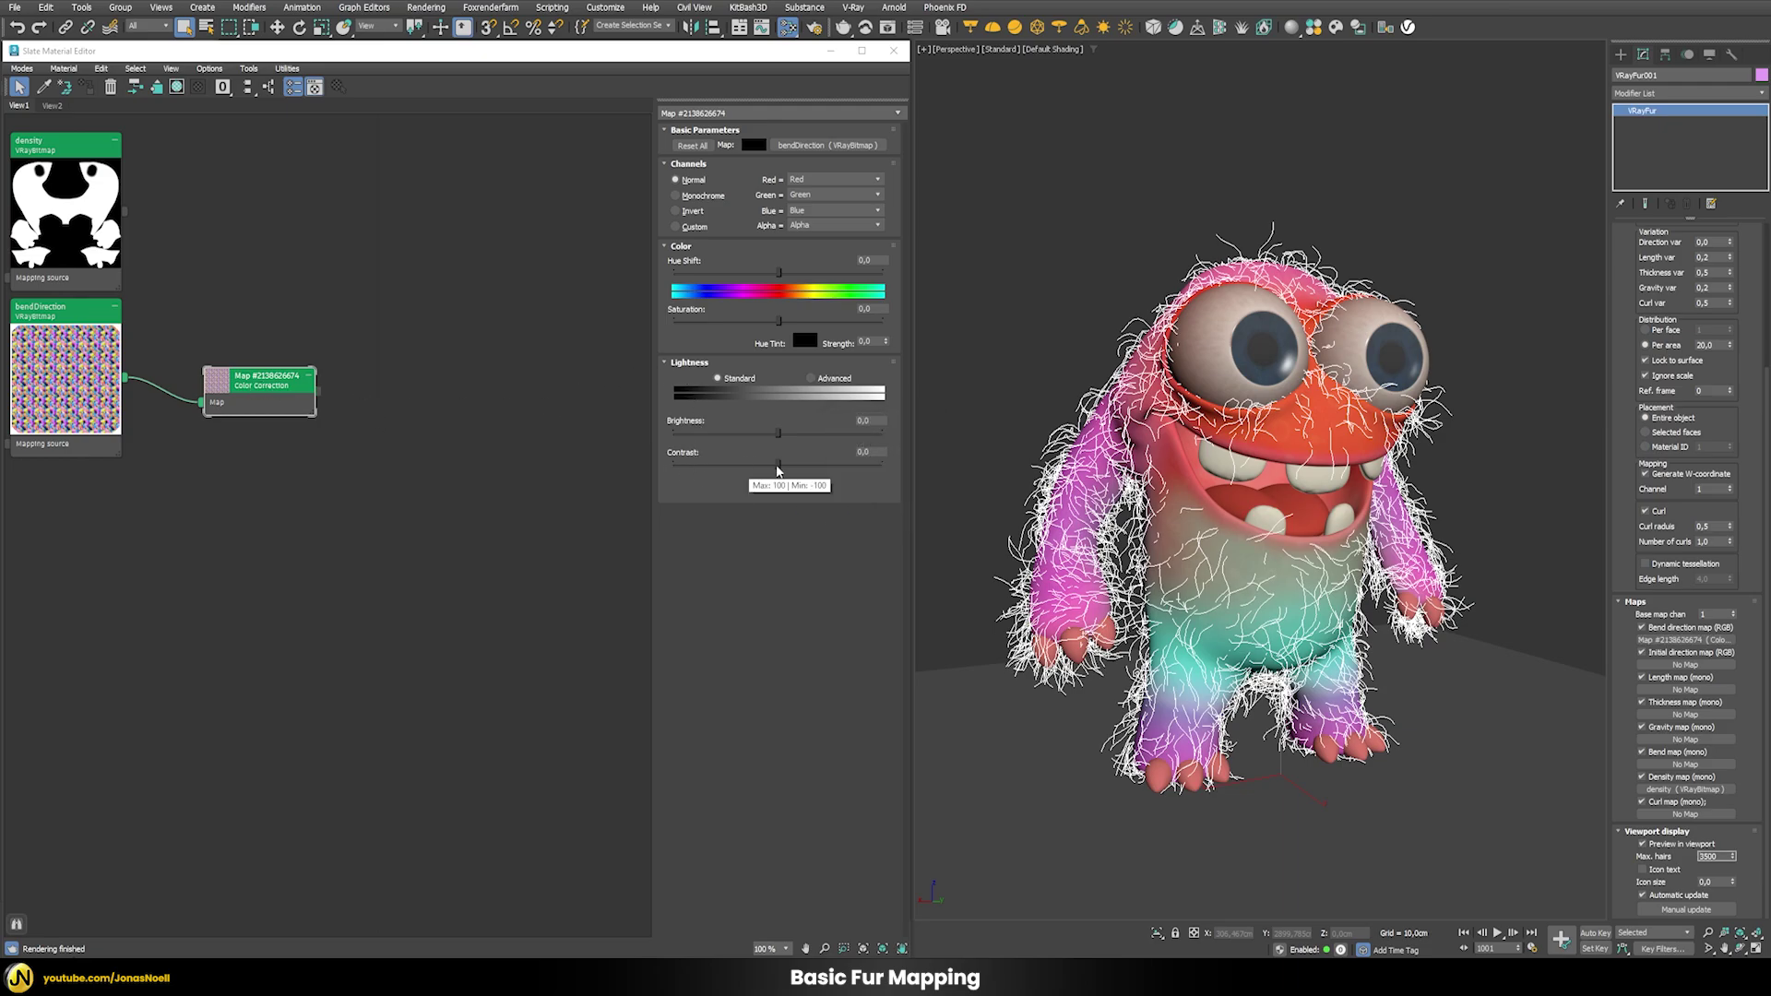
- Try the Color Correction map's Contrast at -100 and 100 to compare how strongly the fur bends
left_click_drag(777, 470, 670, 464)
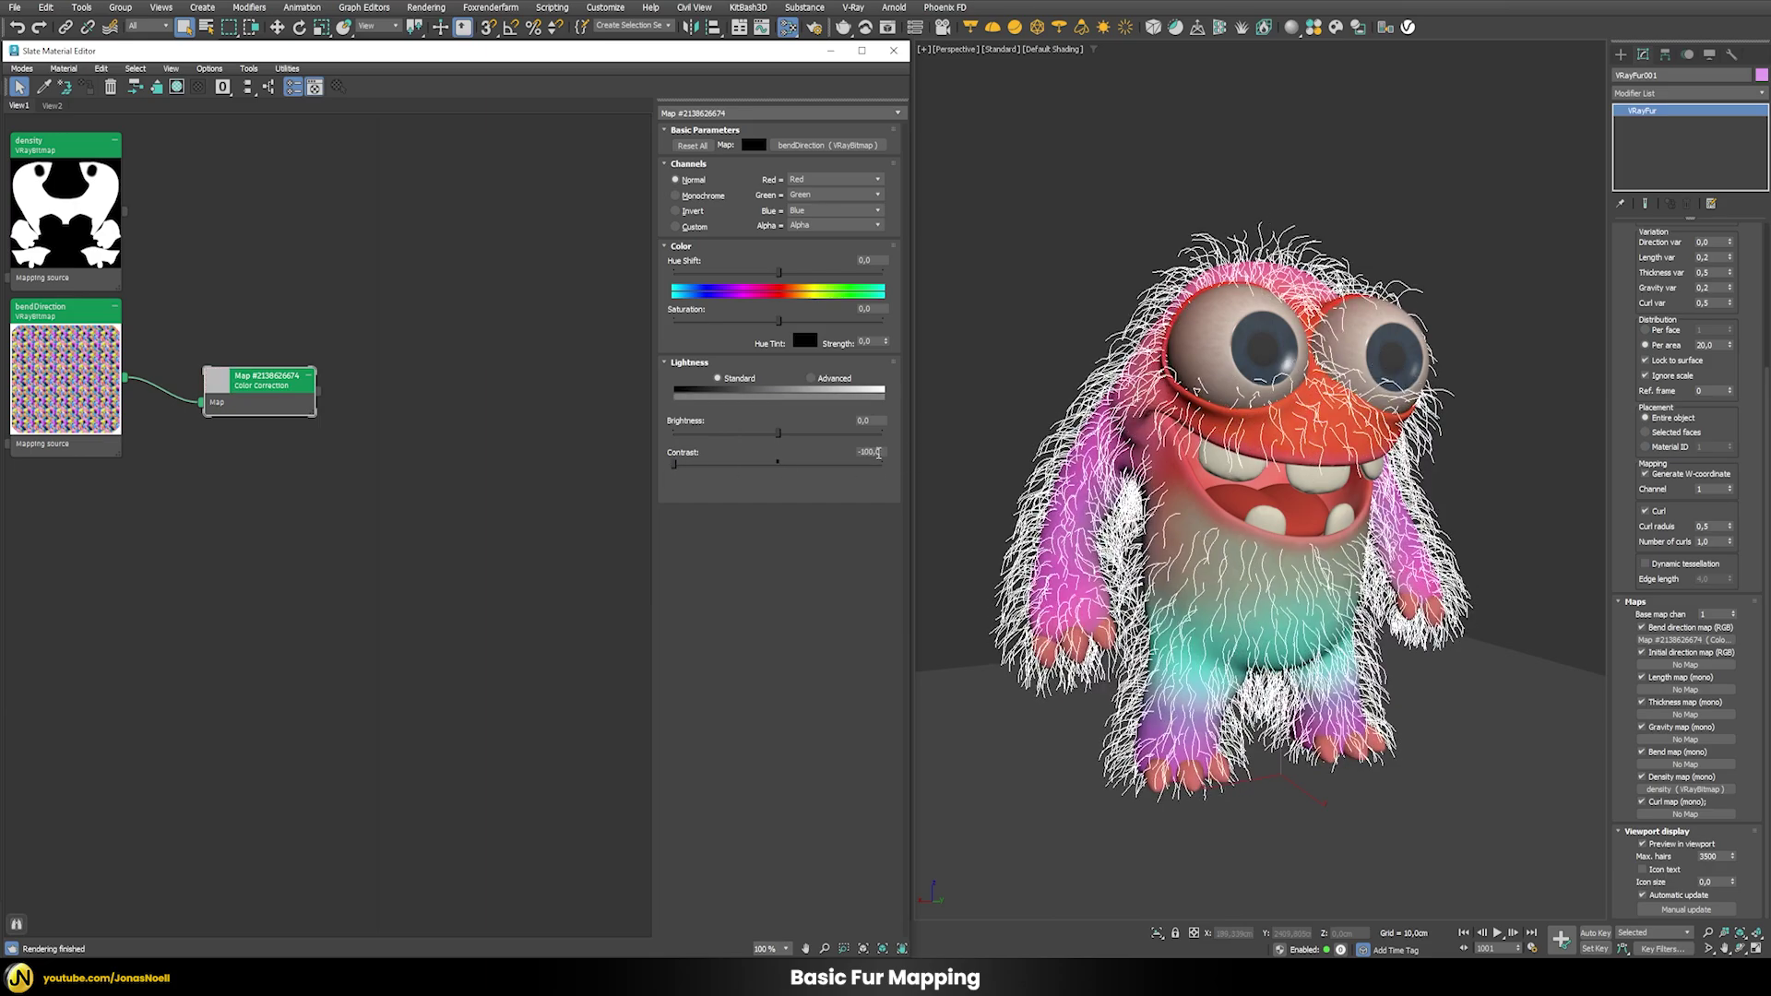
left_click(1641, 629)
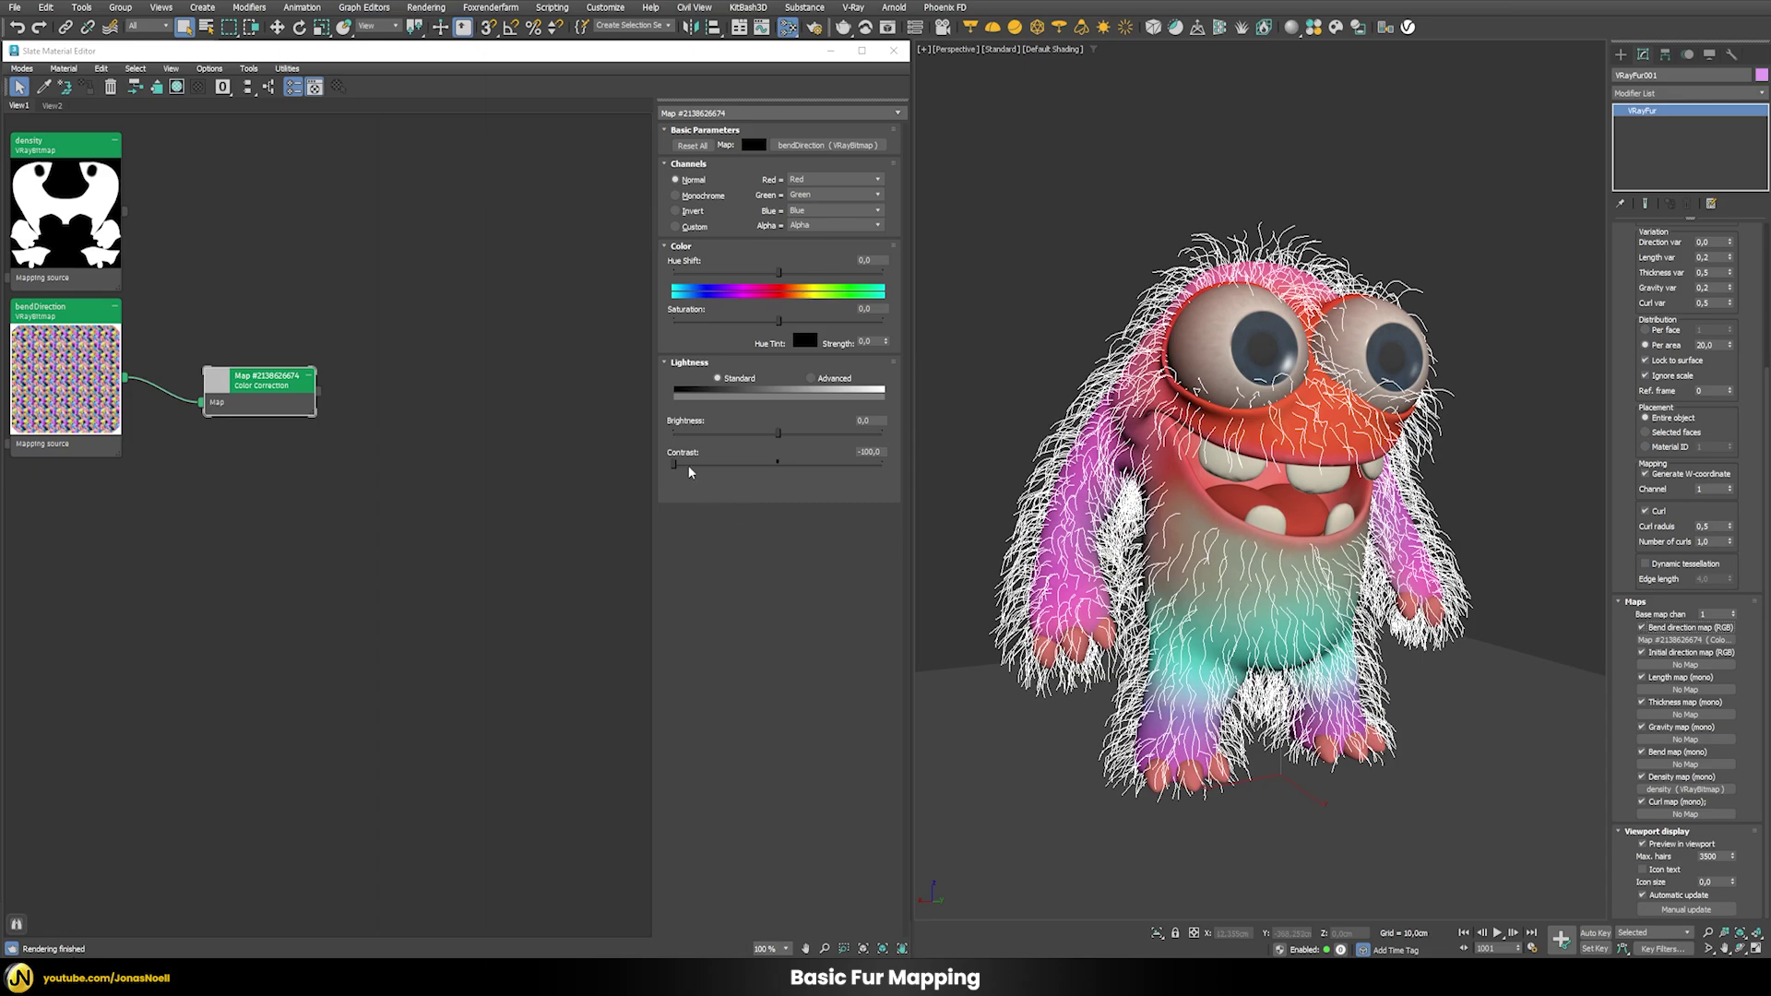
left_click_drag(673, 463, 895, 467)
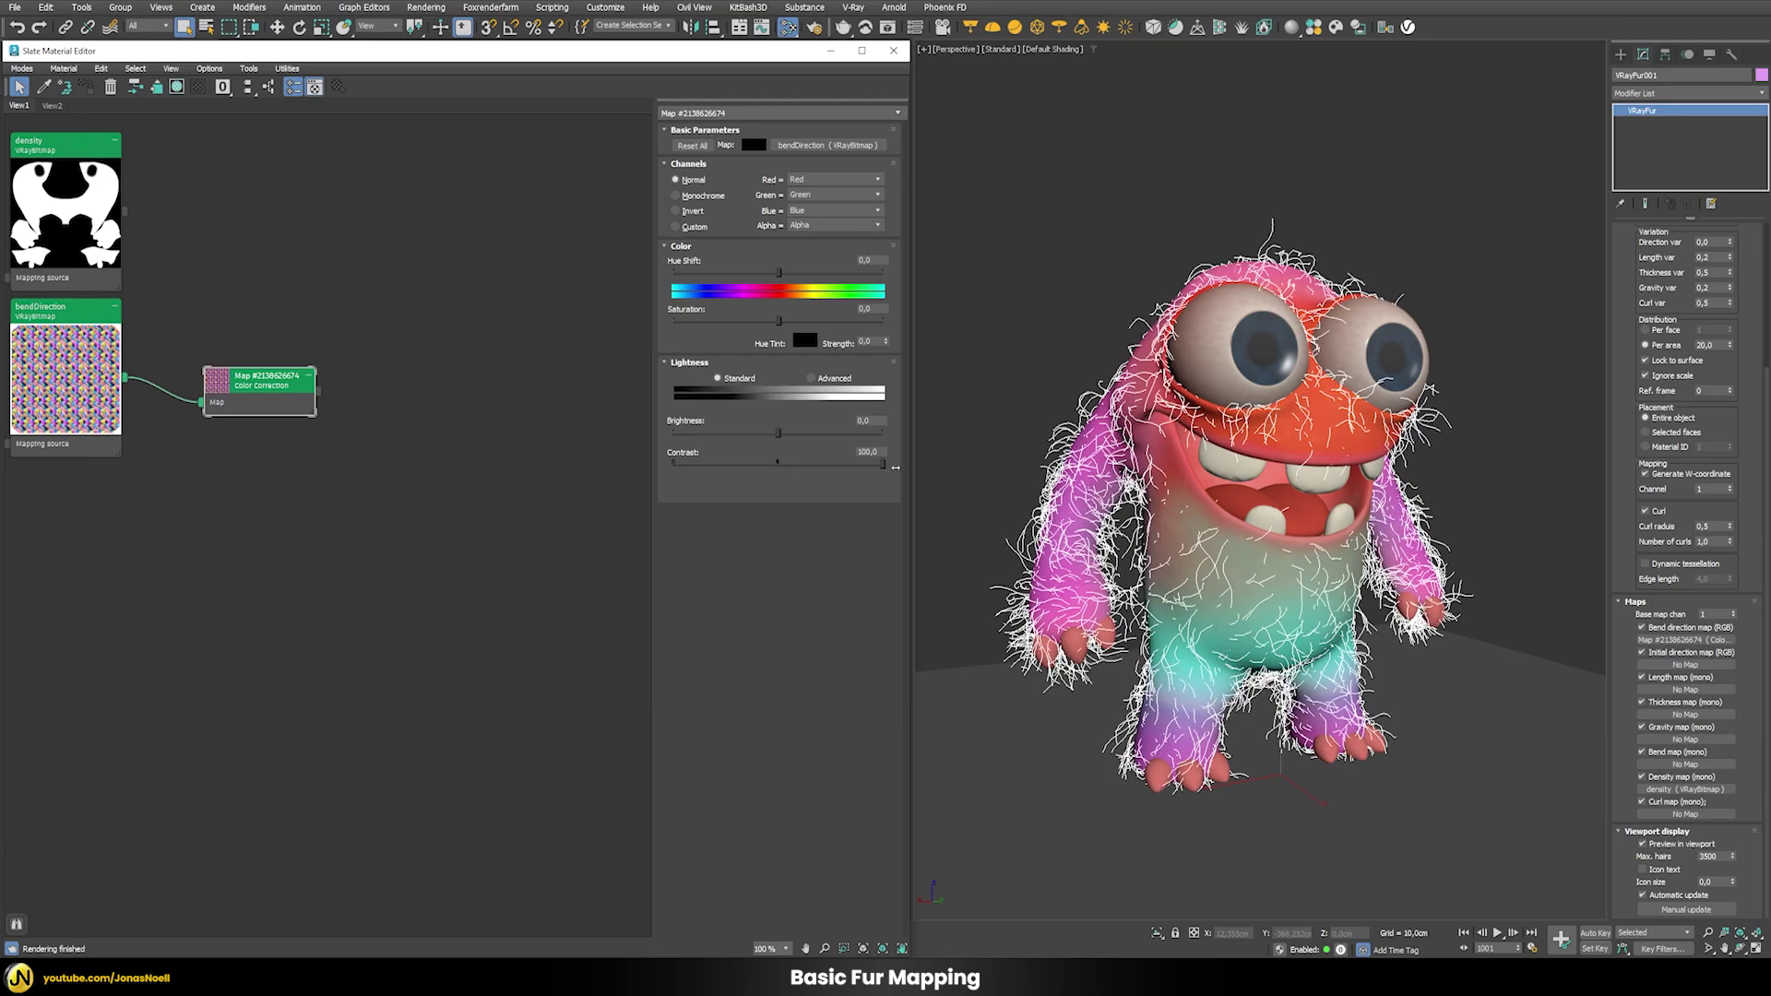
left_click_drag(884, 465, 703, 464)
- Set the Color Correction map's Contrast to -75 and start an interactive render in the V-Ray Frame Buffer
double_click(882, 450)
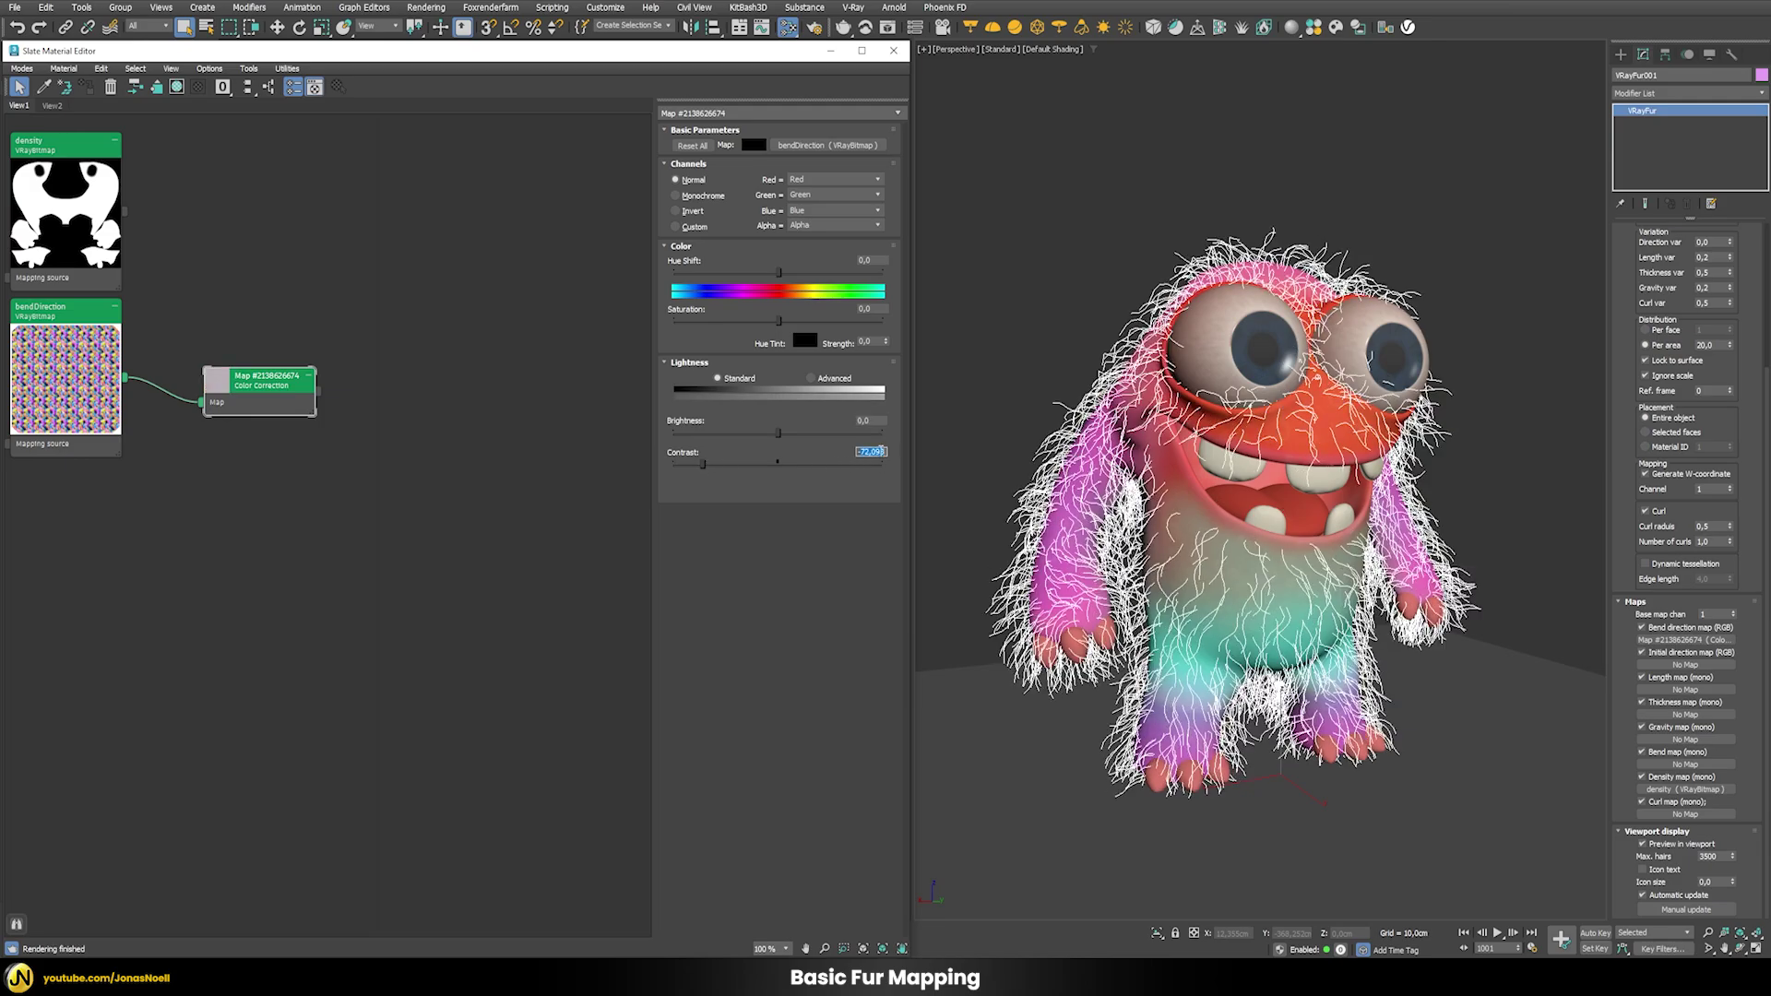
type("-75")
key("Return")
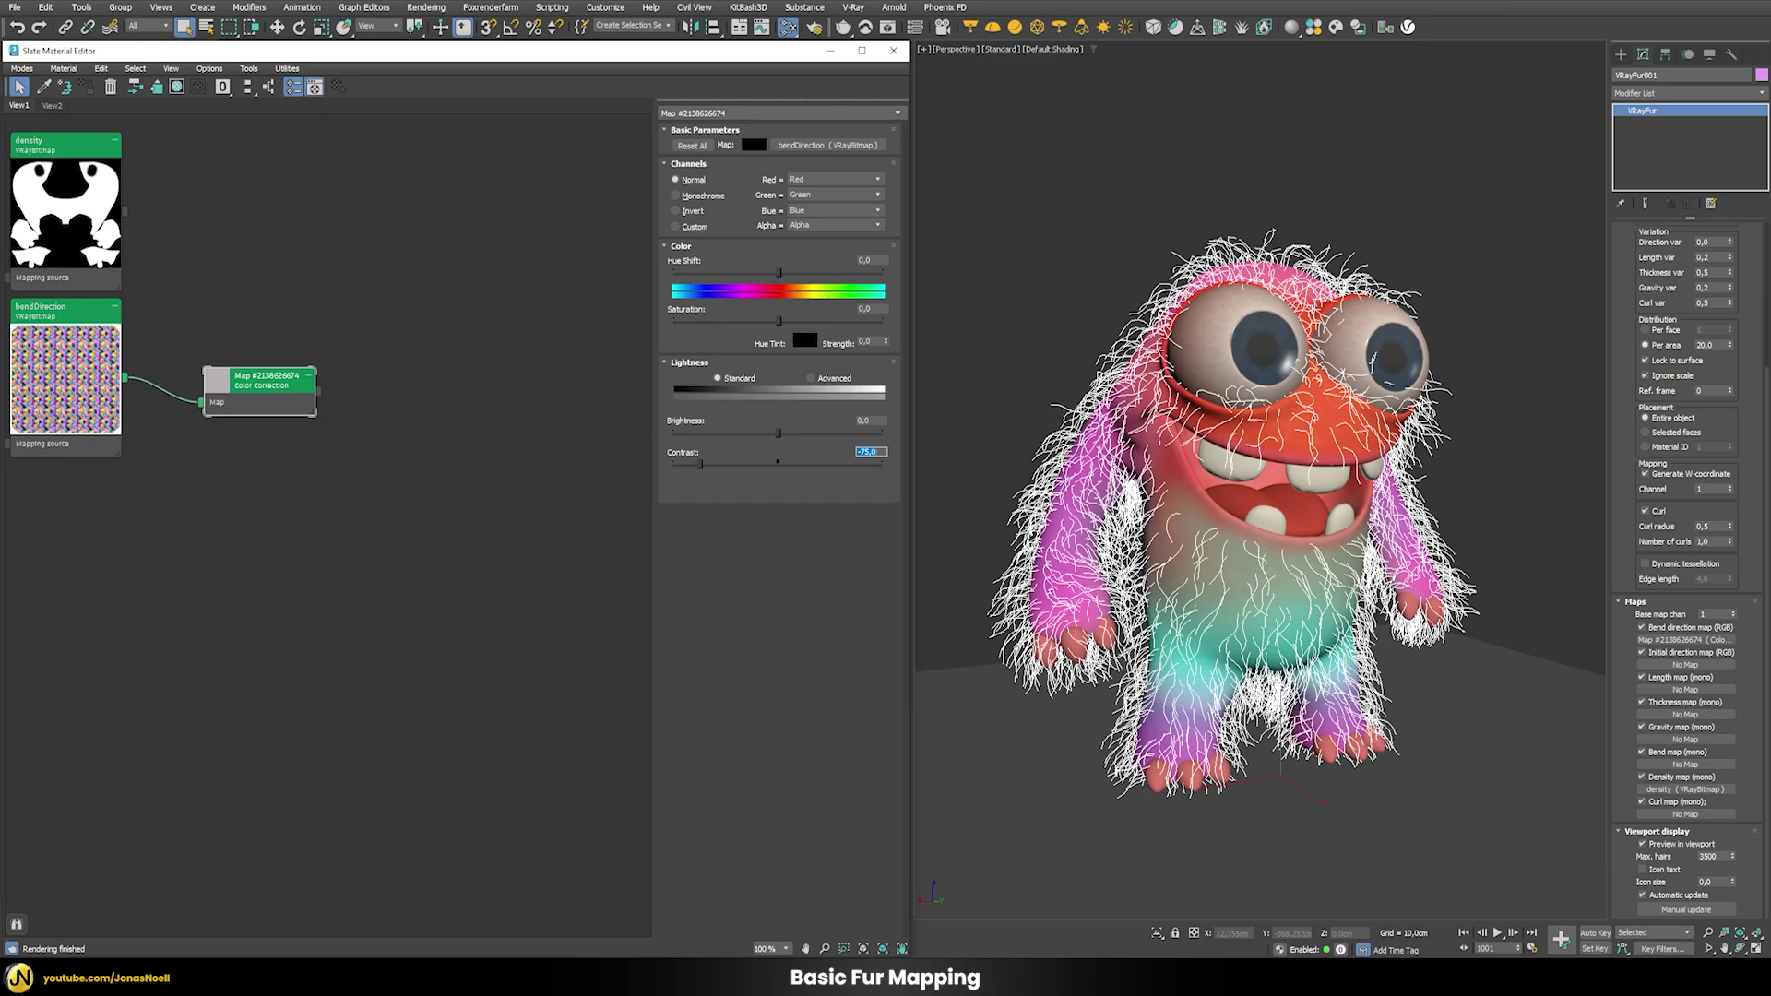
left_click(849, 7)
left_click(867, 22)
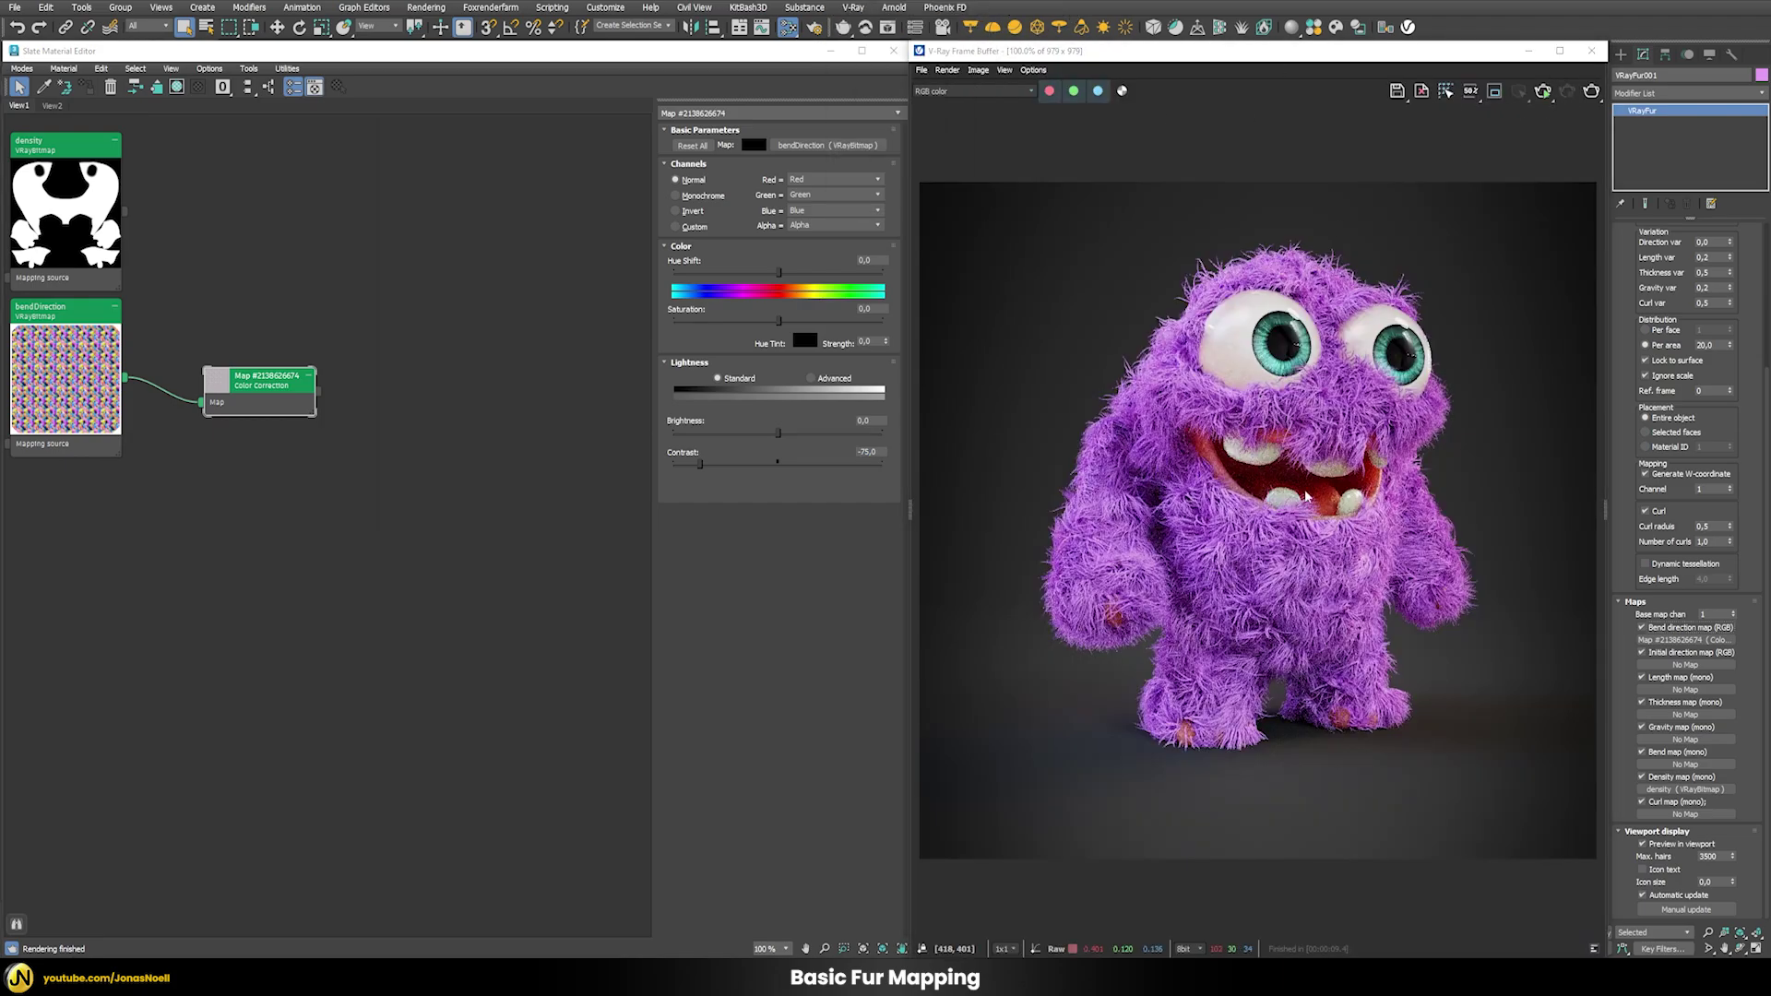
left_click(1546, 92)
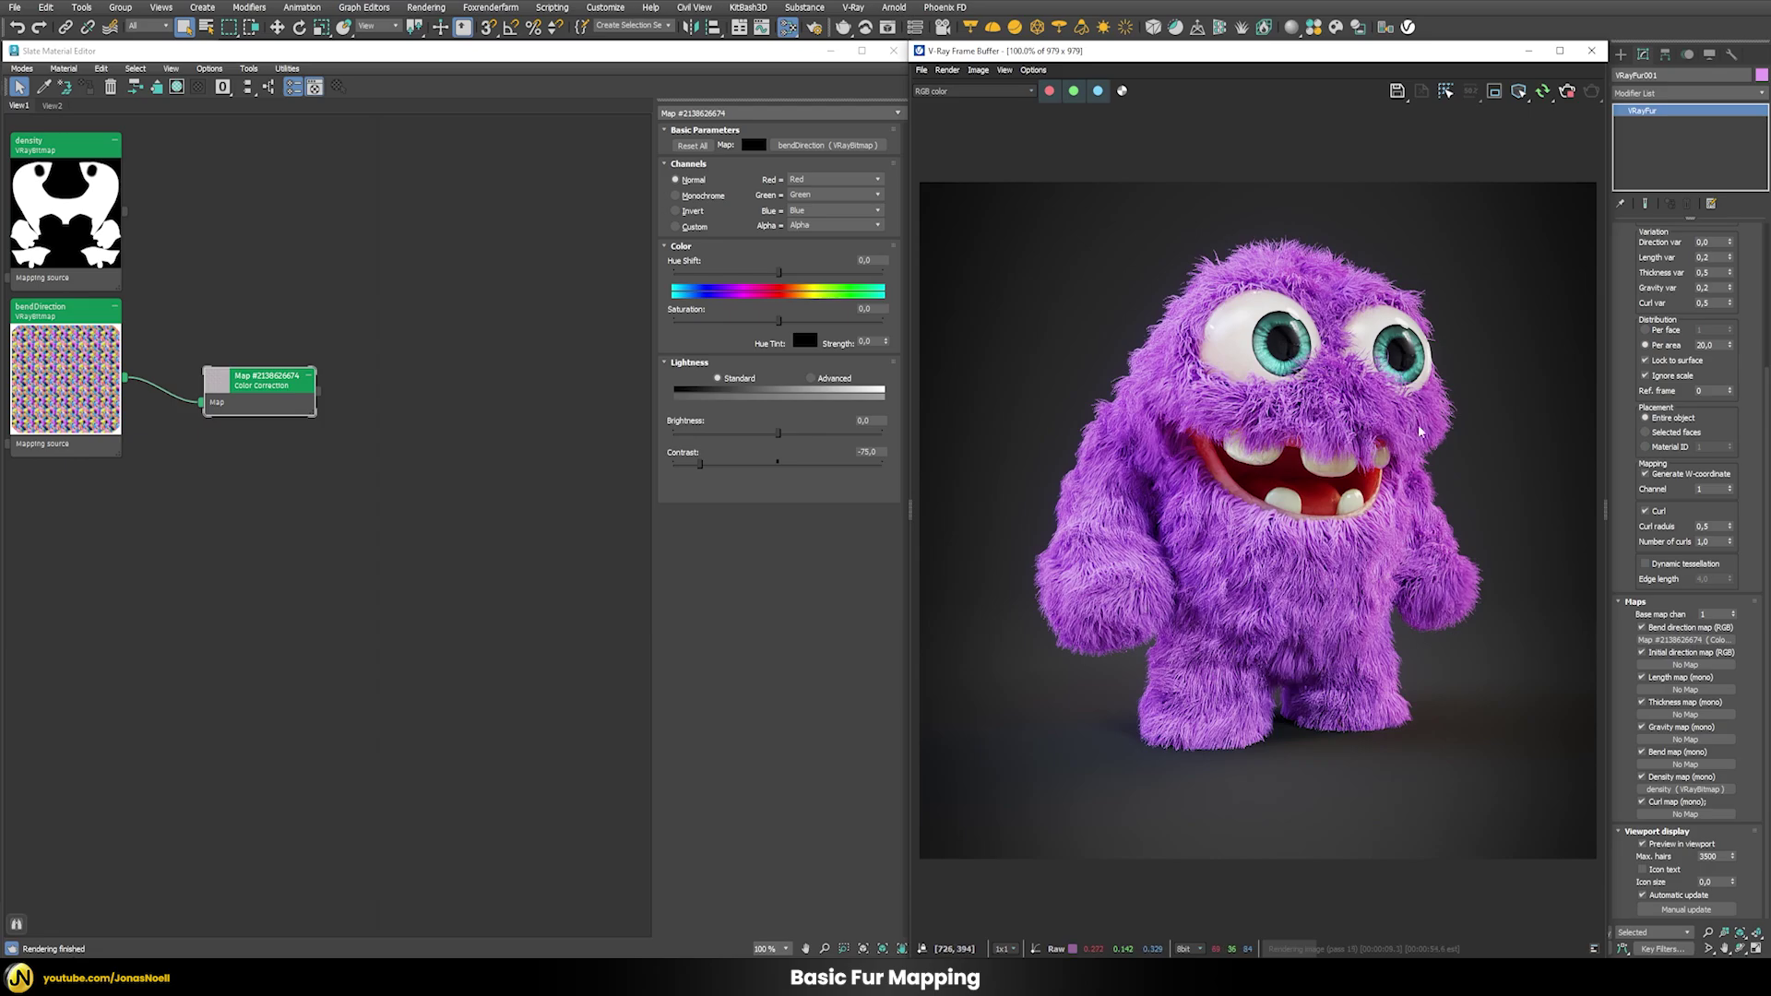
- Set the Color Correction map's Contrast to -90 and inspect the rendered fur up close
double_click(871, 451)
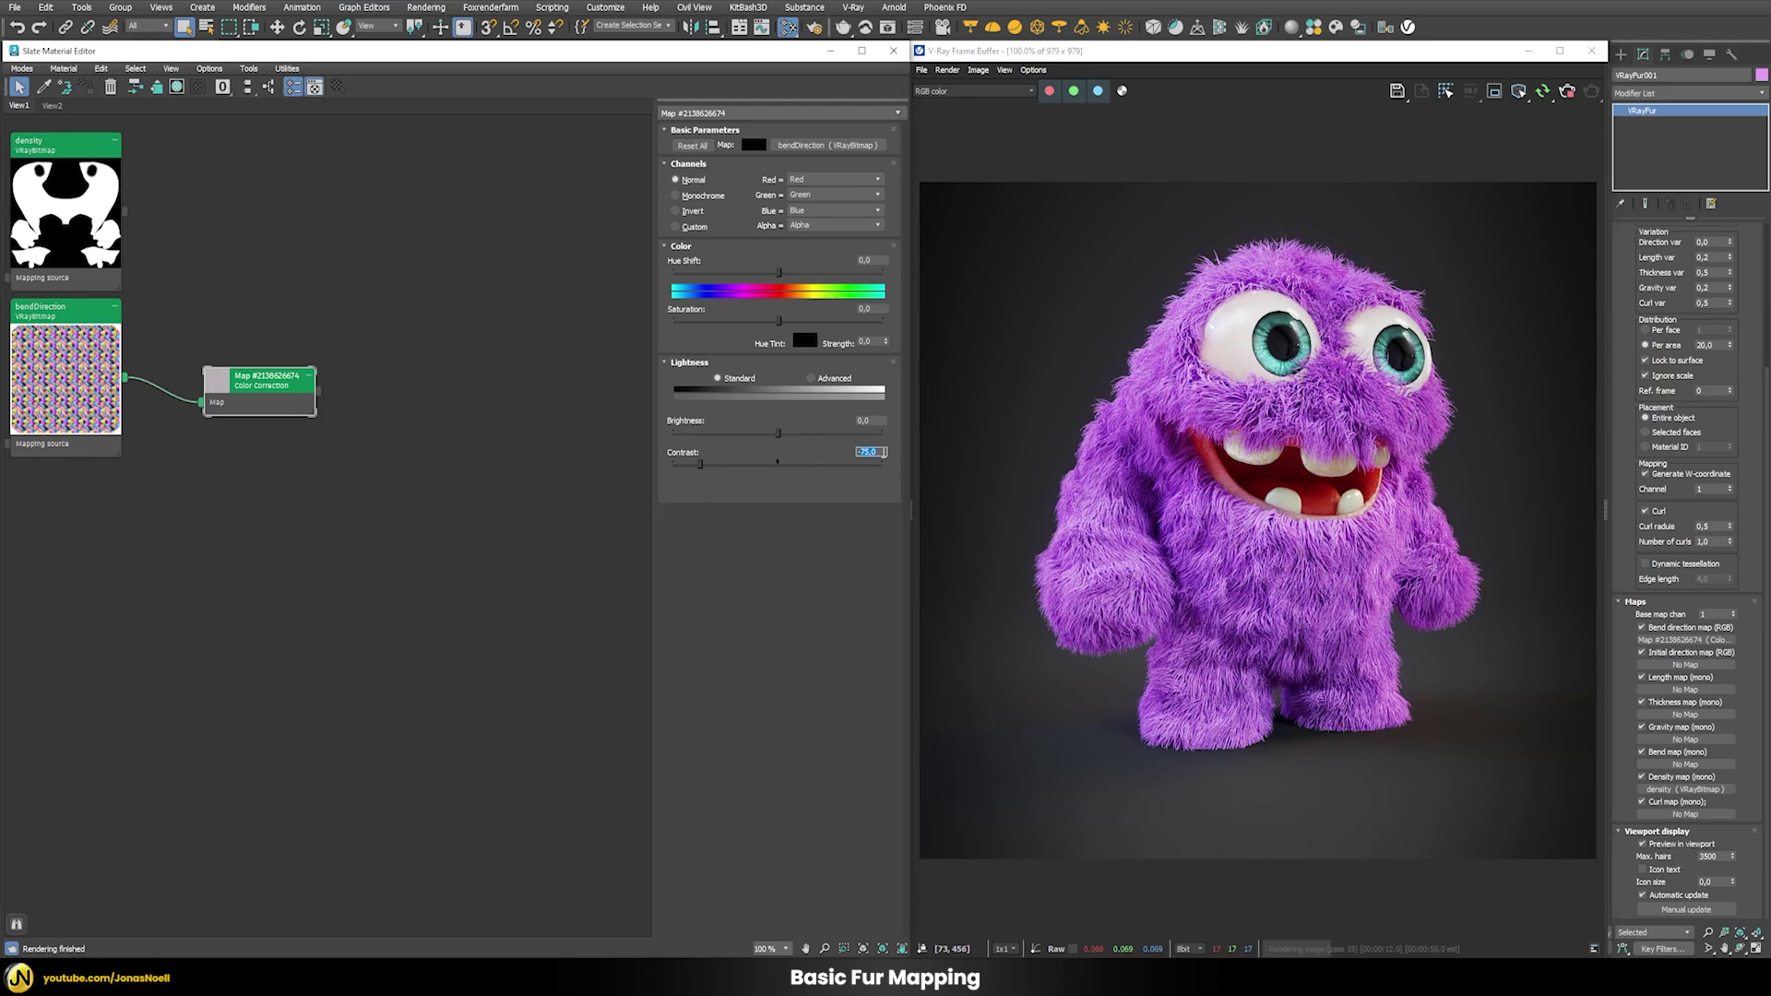
type("-90")
key("Return")
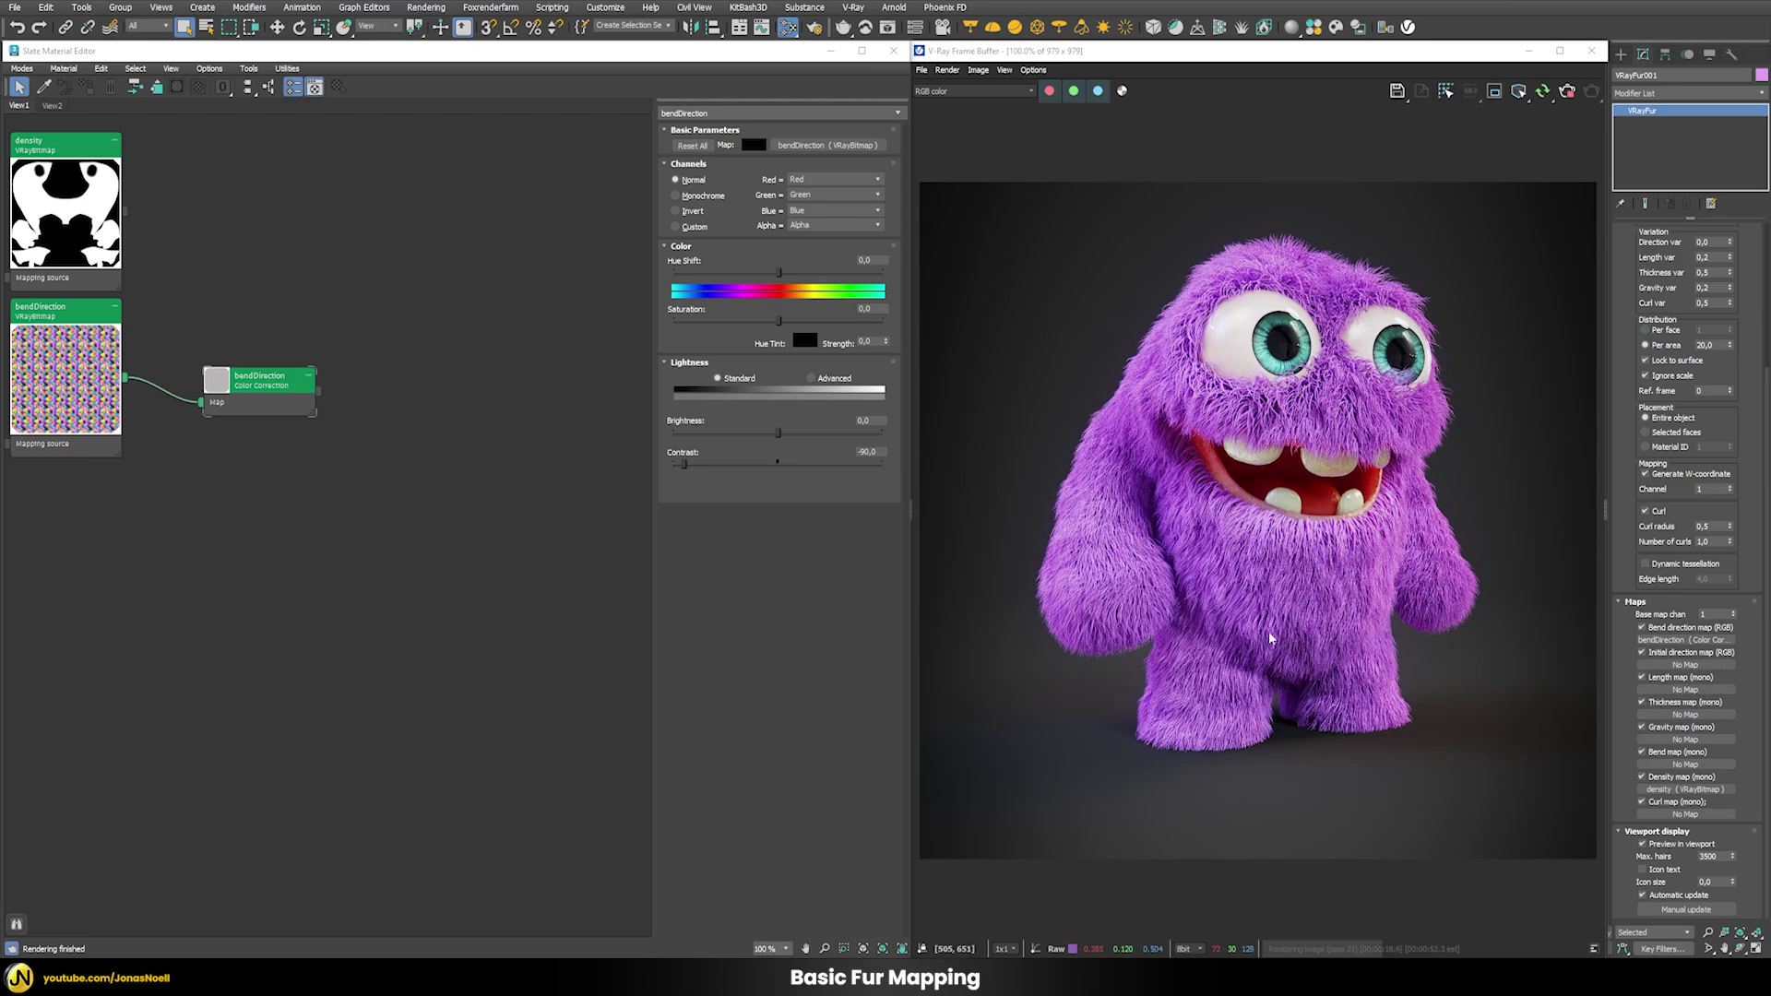
scroll(1269, 631, "up", 2)
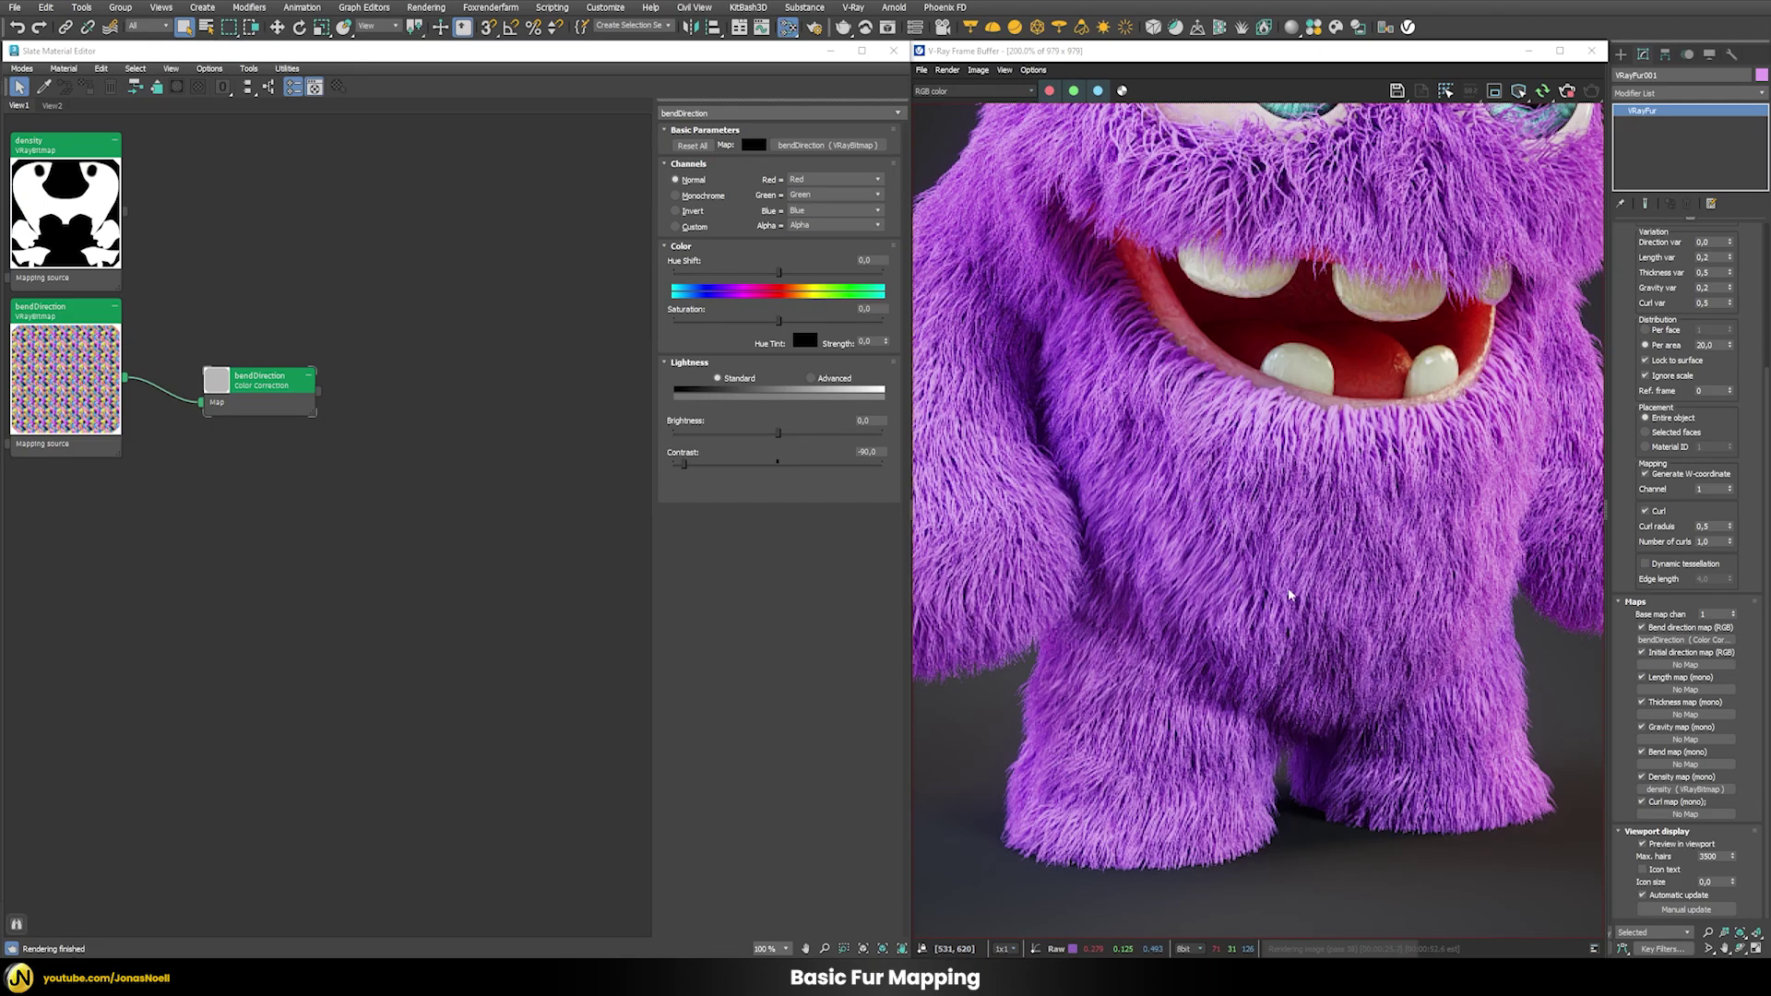
scroll(1342, 591, "down", 2)
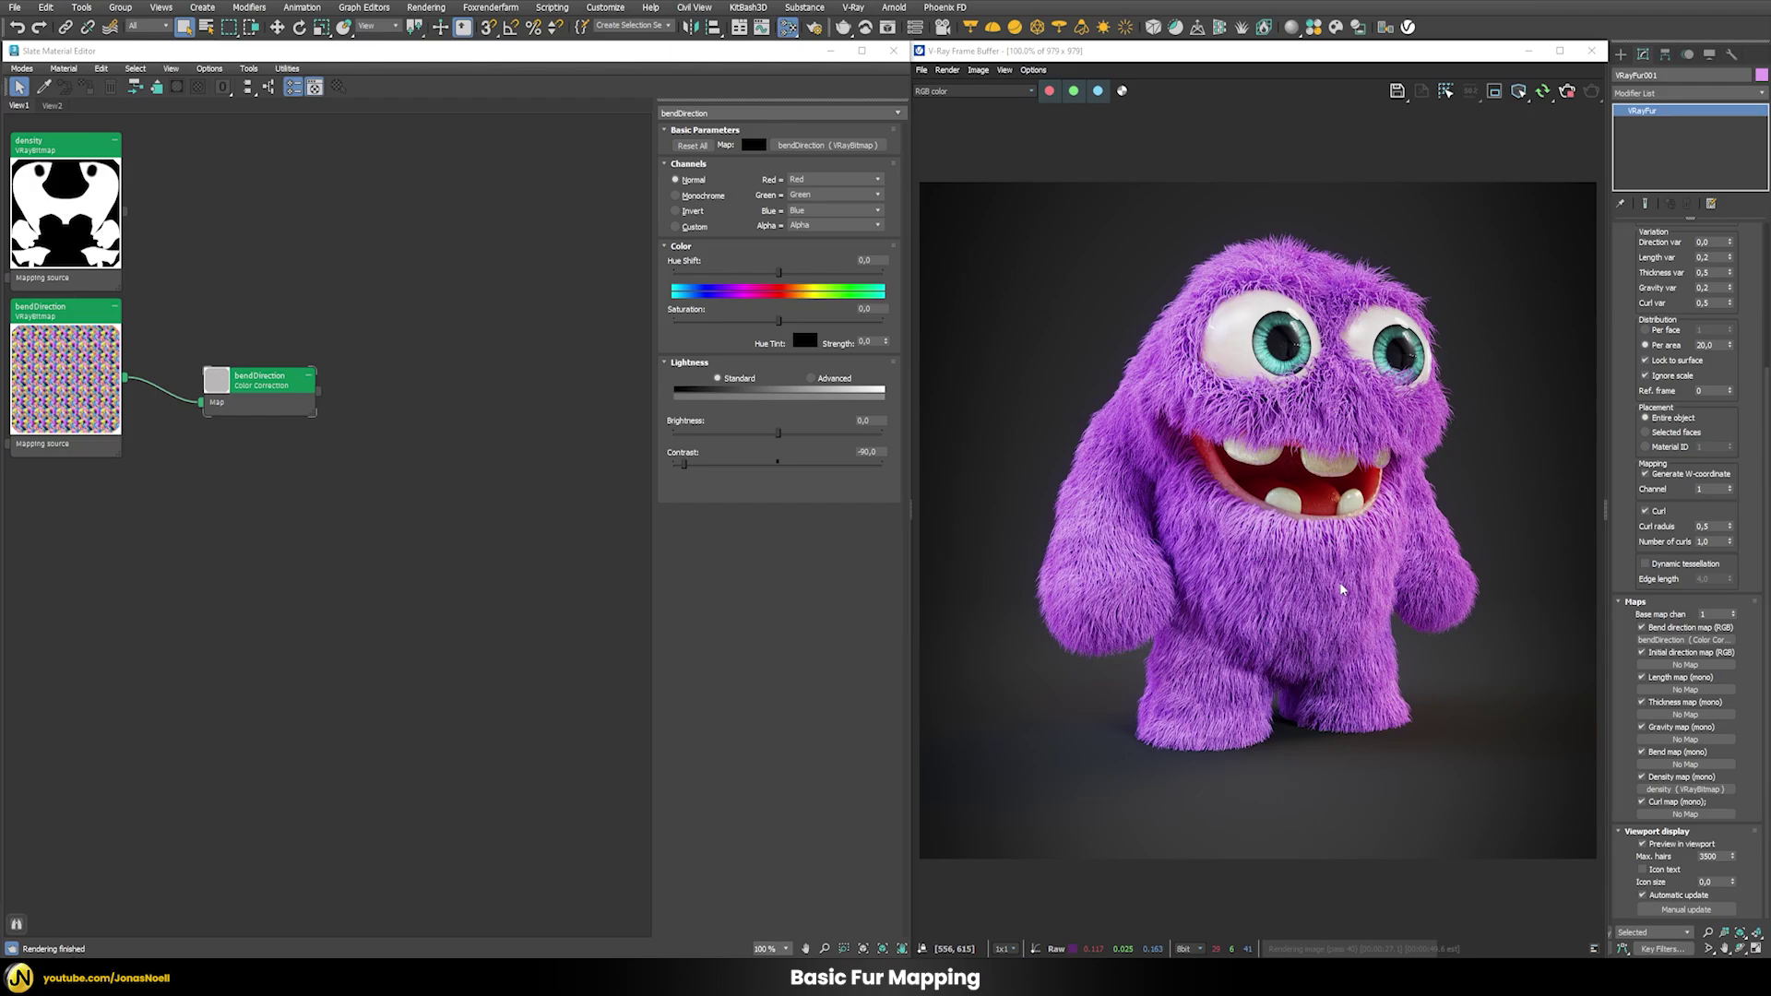
- Assign a Composite map to the fur's Length map slot and bring it into the Slate Material Editor with its parameters open
left_click(1648, 690)
type("com")
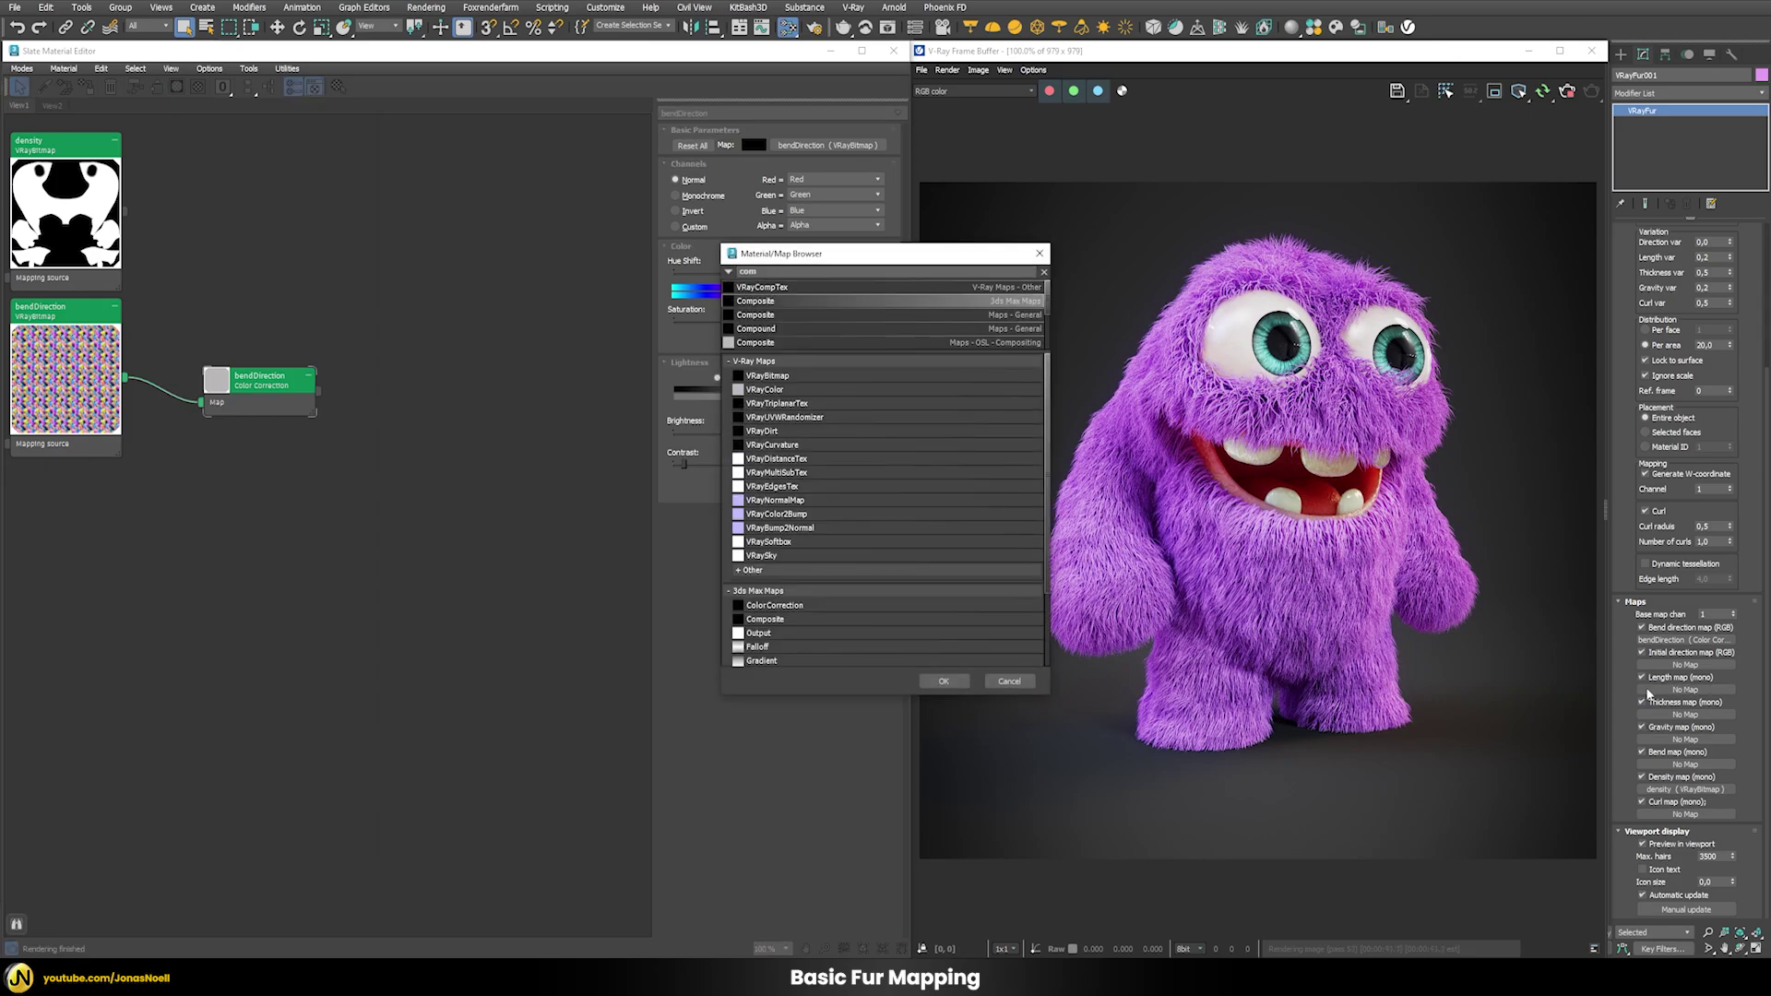
key("Return")
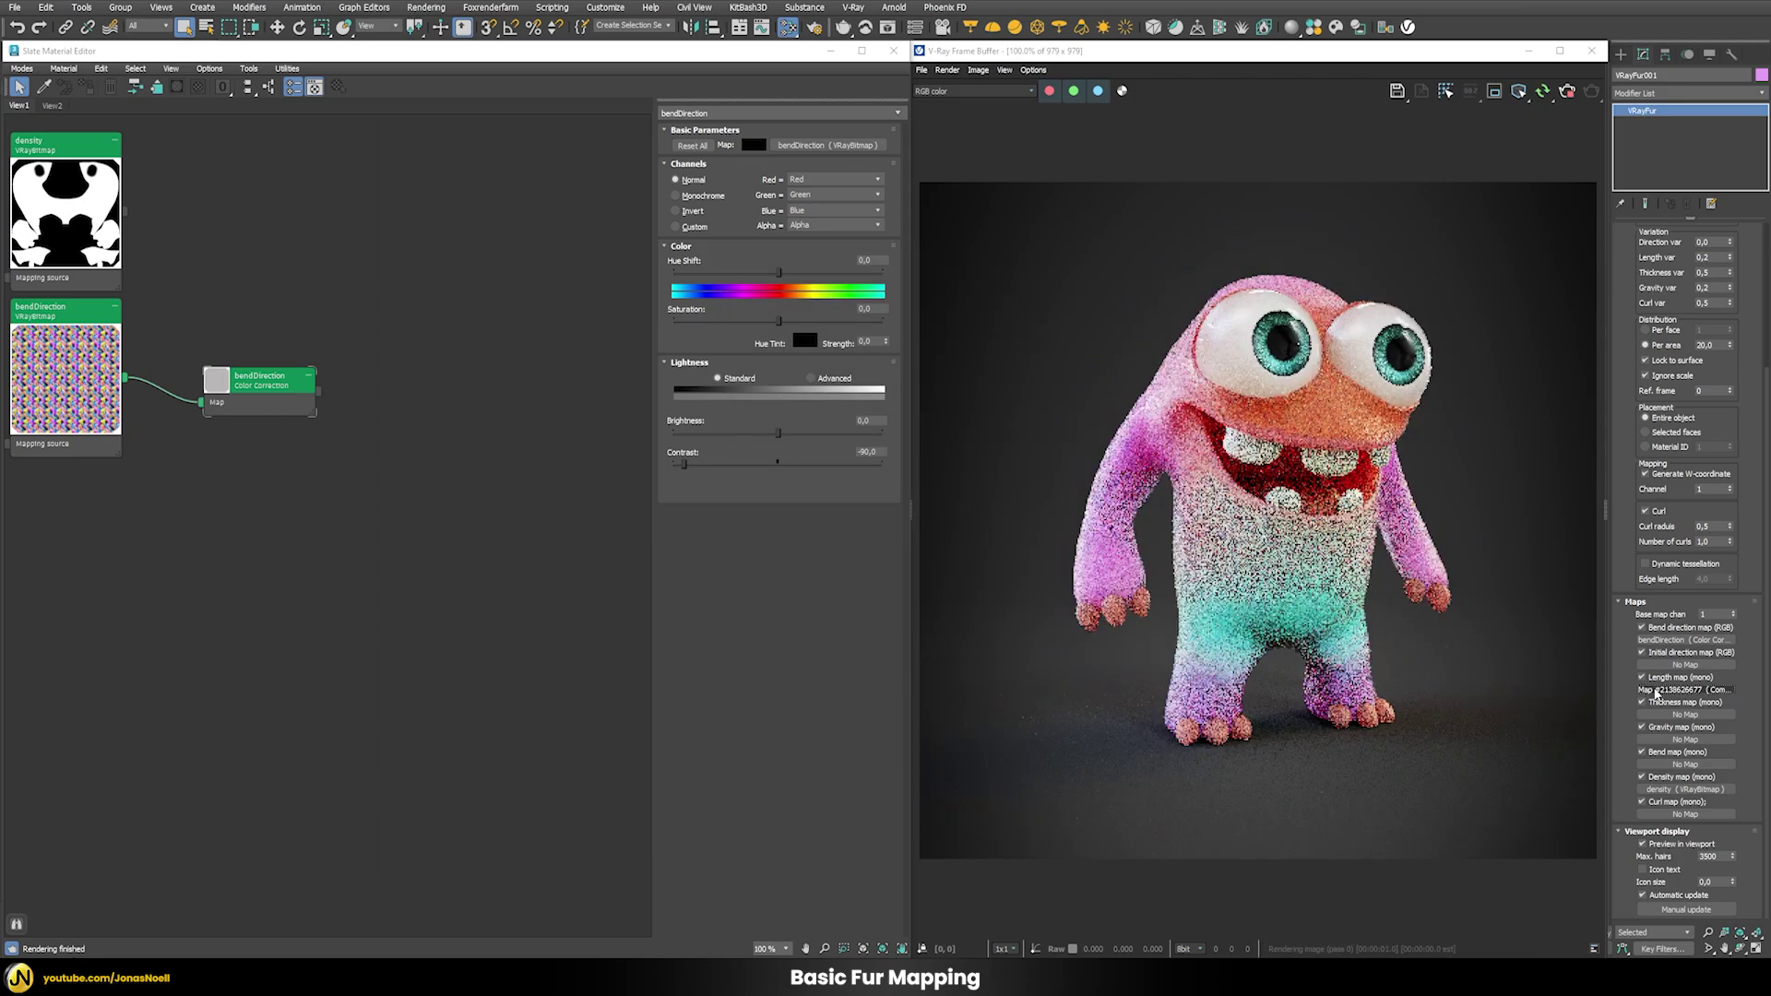
left_click_drag(197, 616, 280, 546)
left_click(411, 544)
double_click(279, 574)
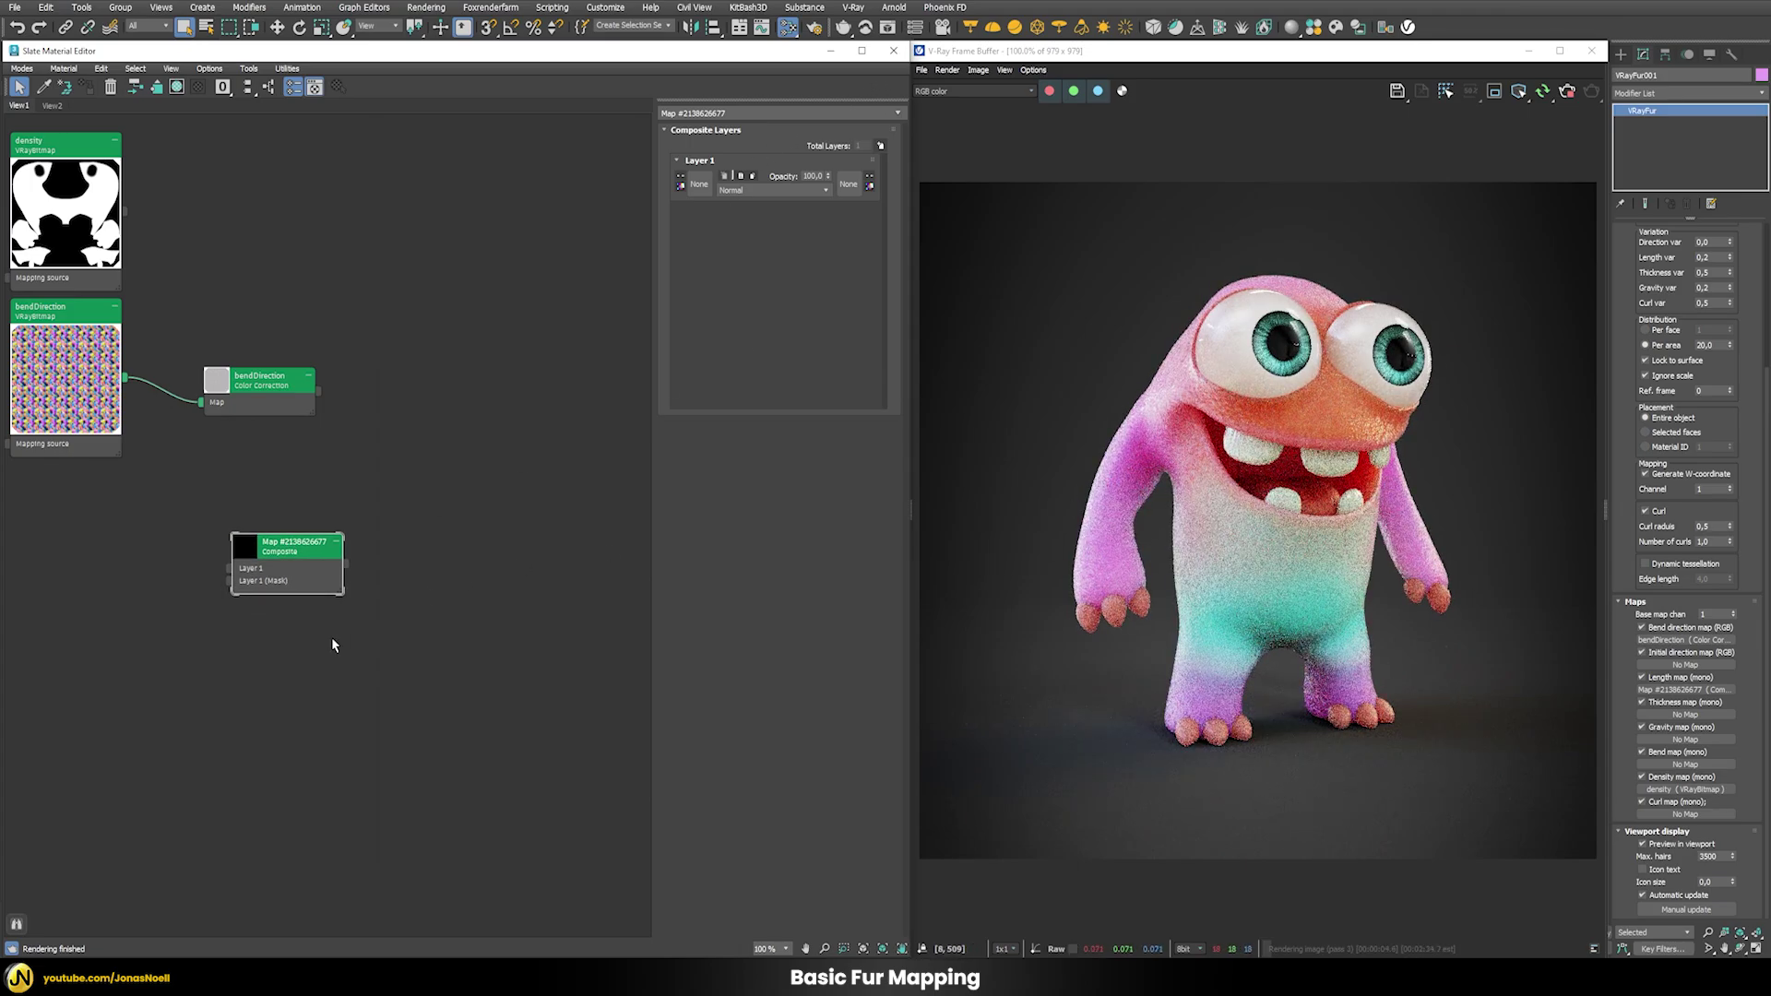
- Add a VRayColor map below the Composite map and set its color to pure white
right_click(169, 645)
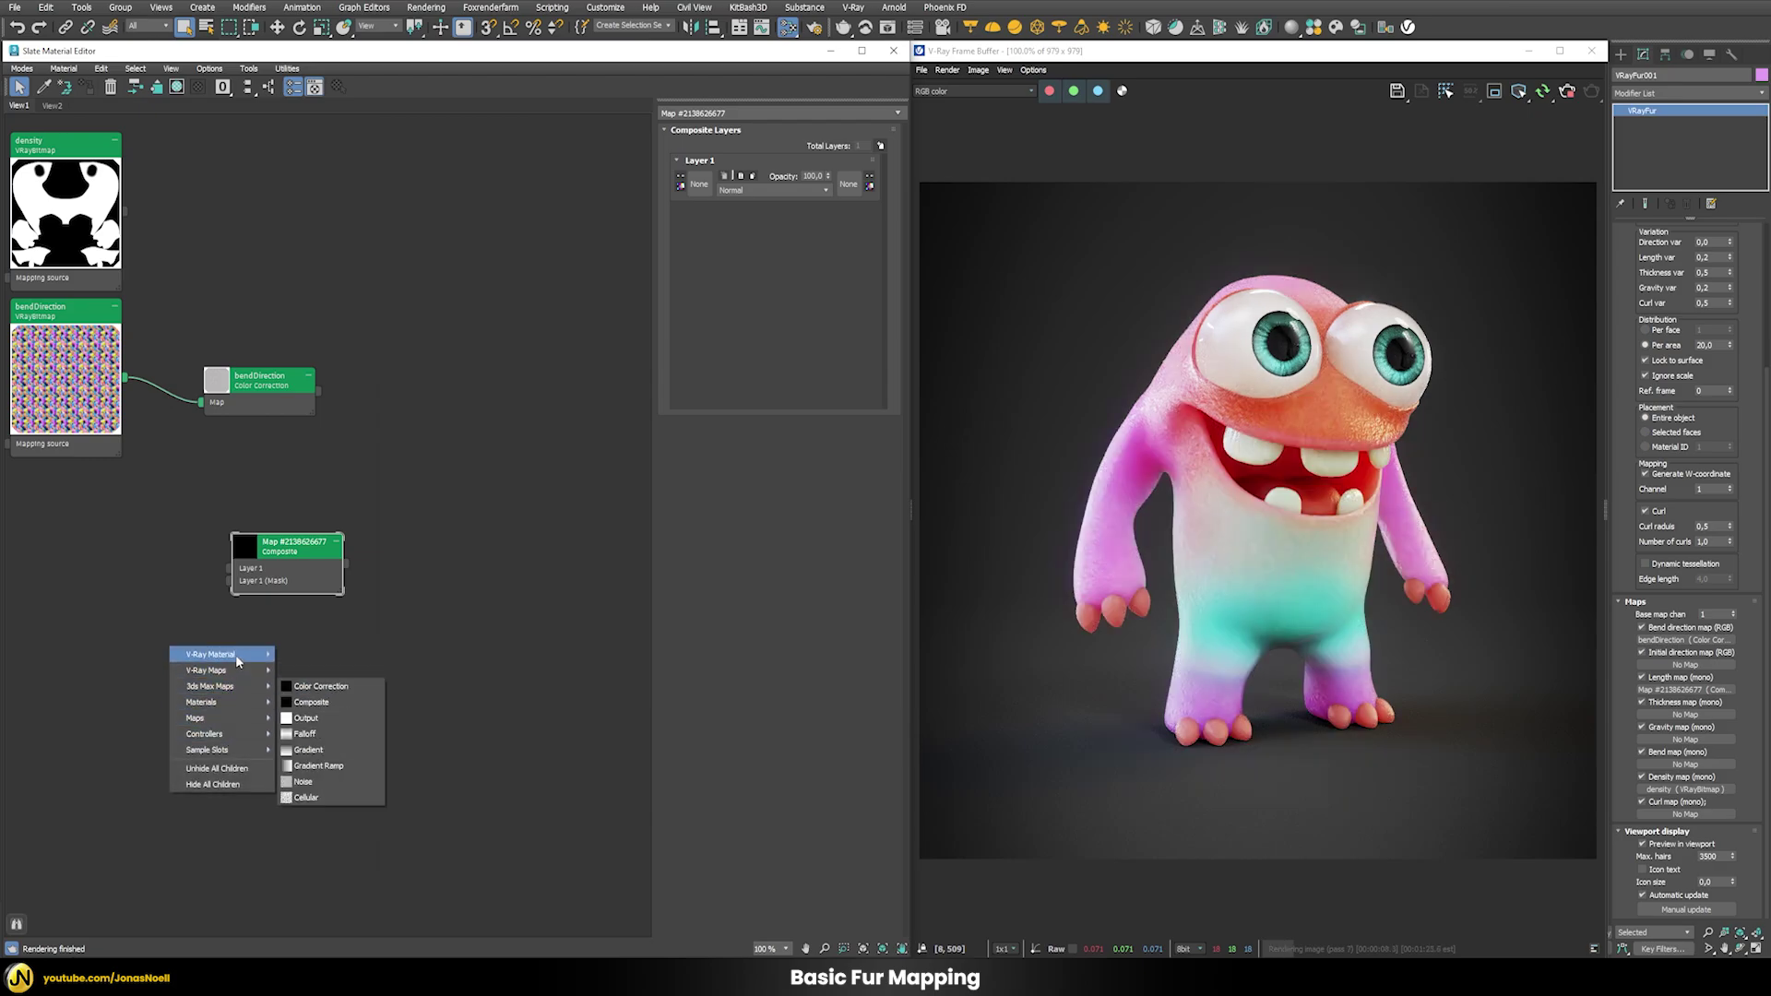
mouse_move(226, 679)
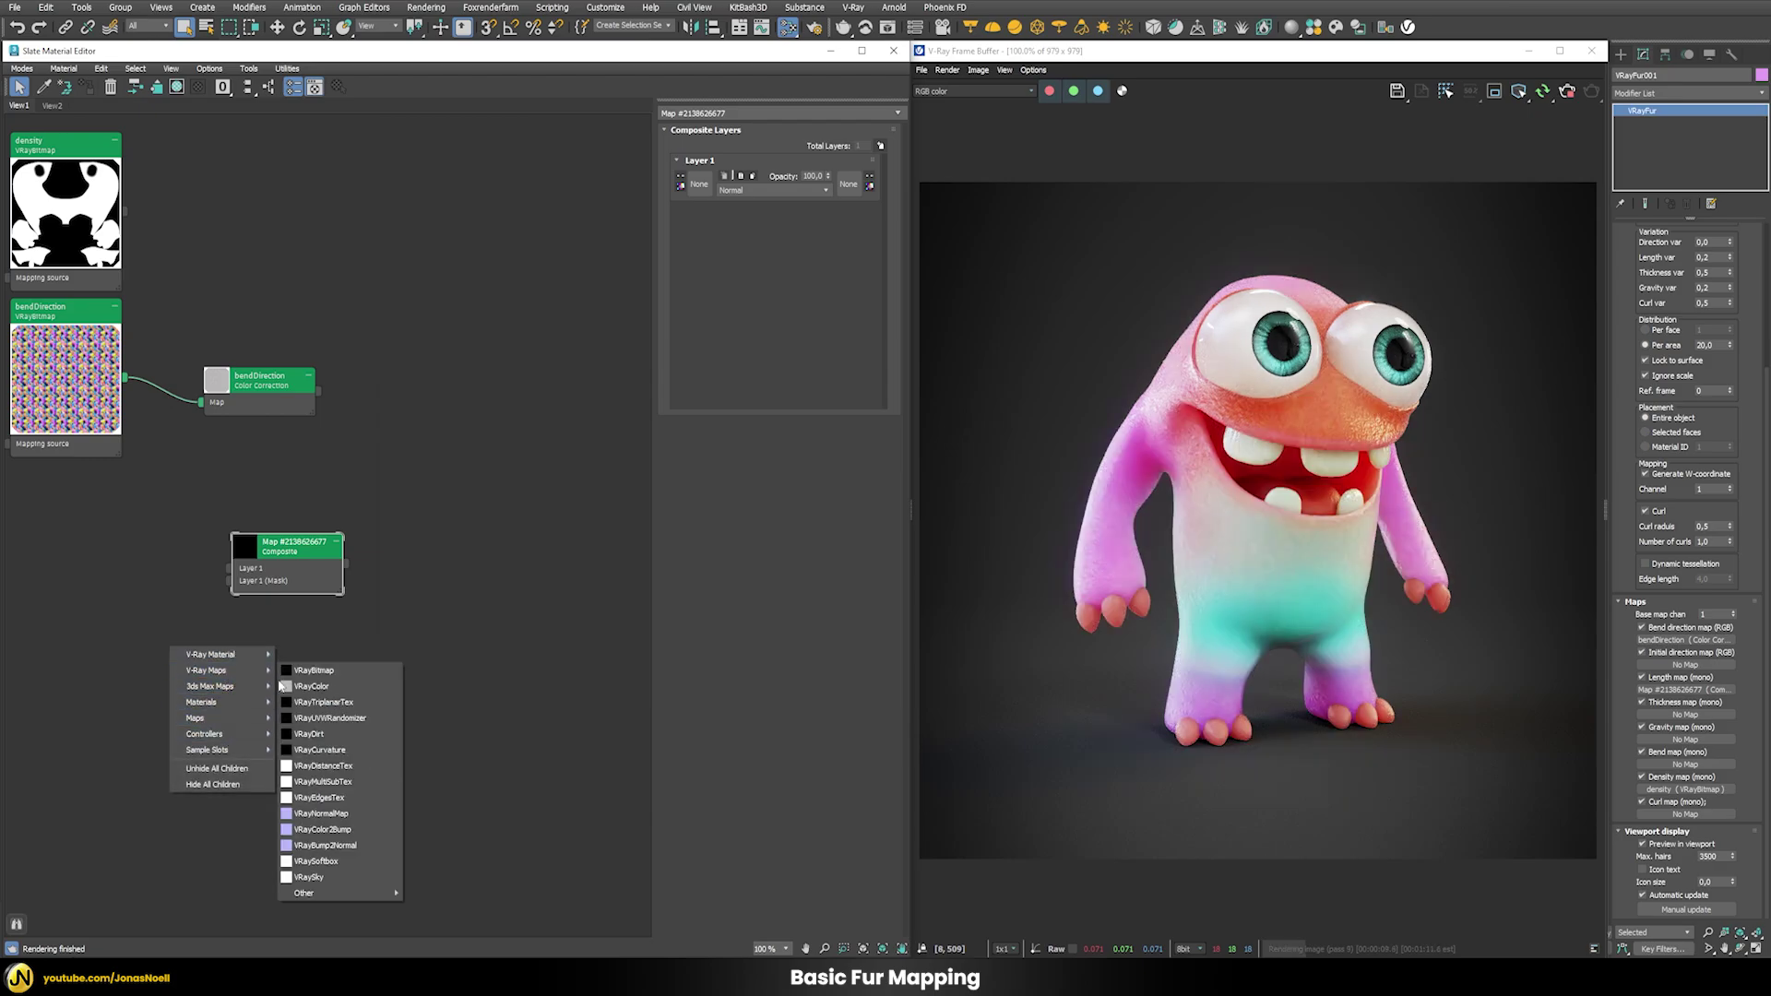
left_click(329, 683)
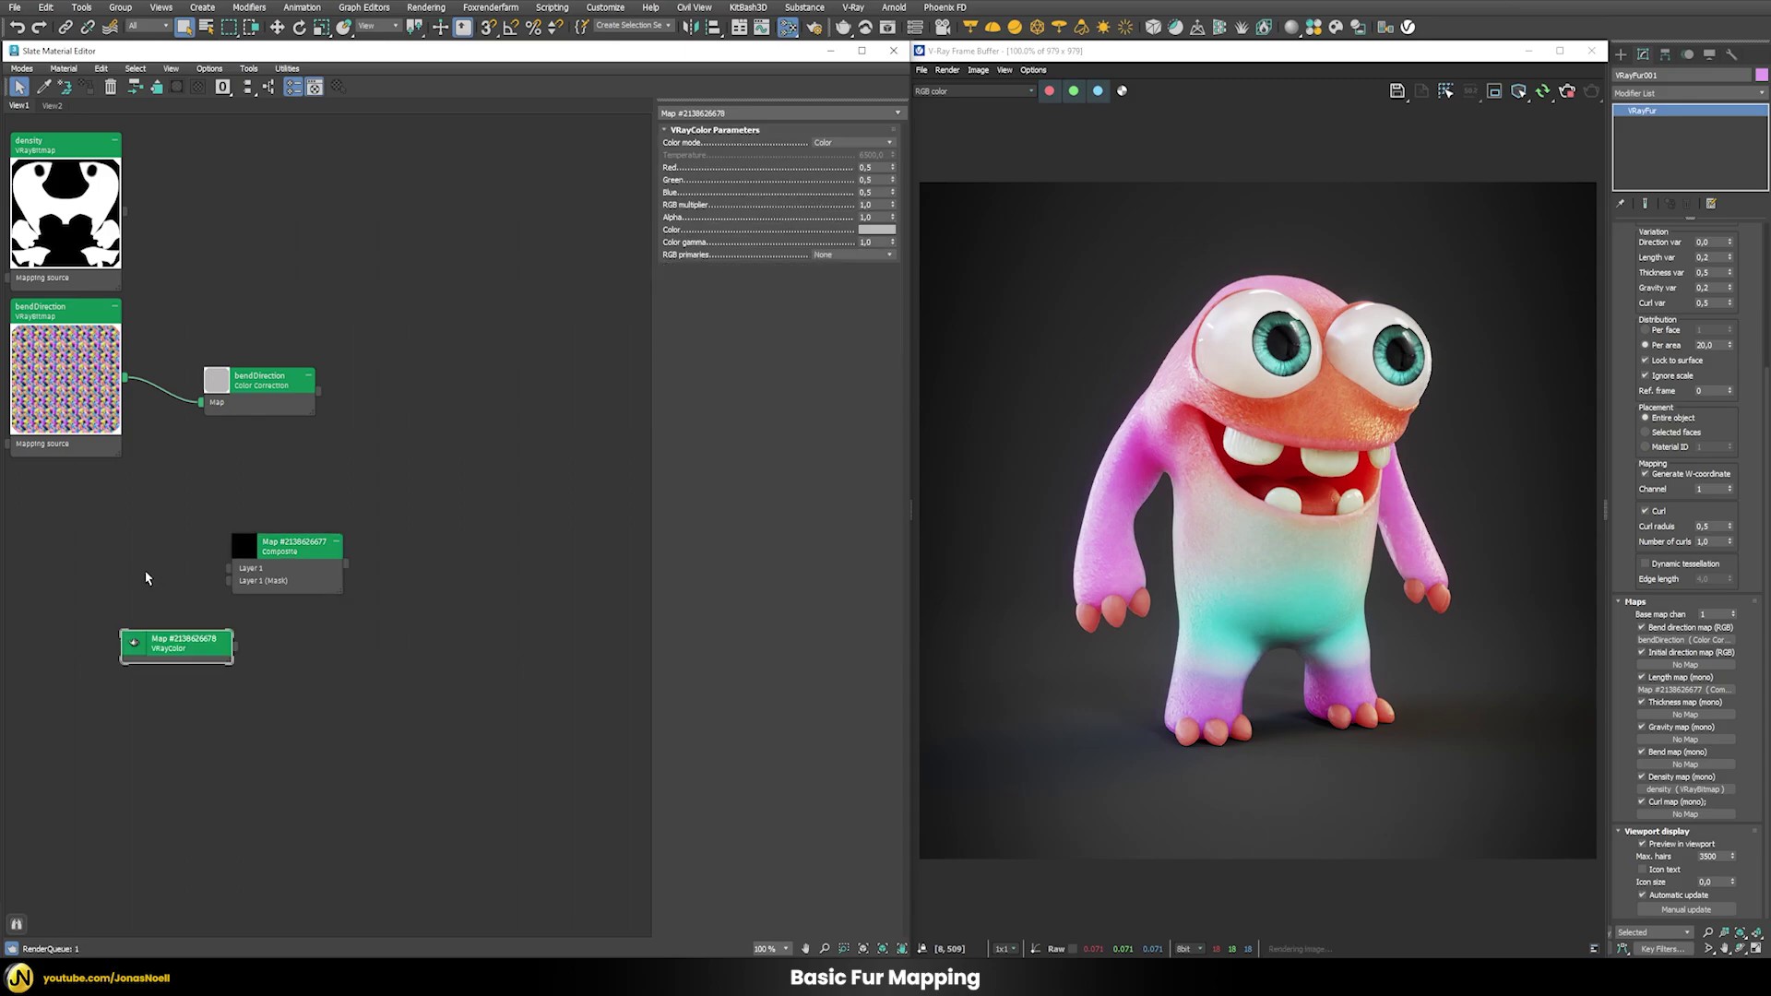
left_click(880, 230)
left_click_drag(784, 186, 800, 187)
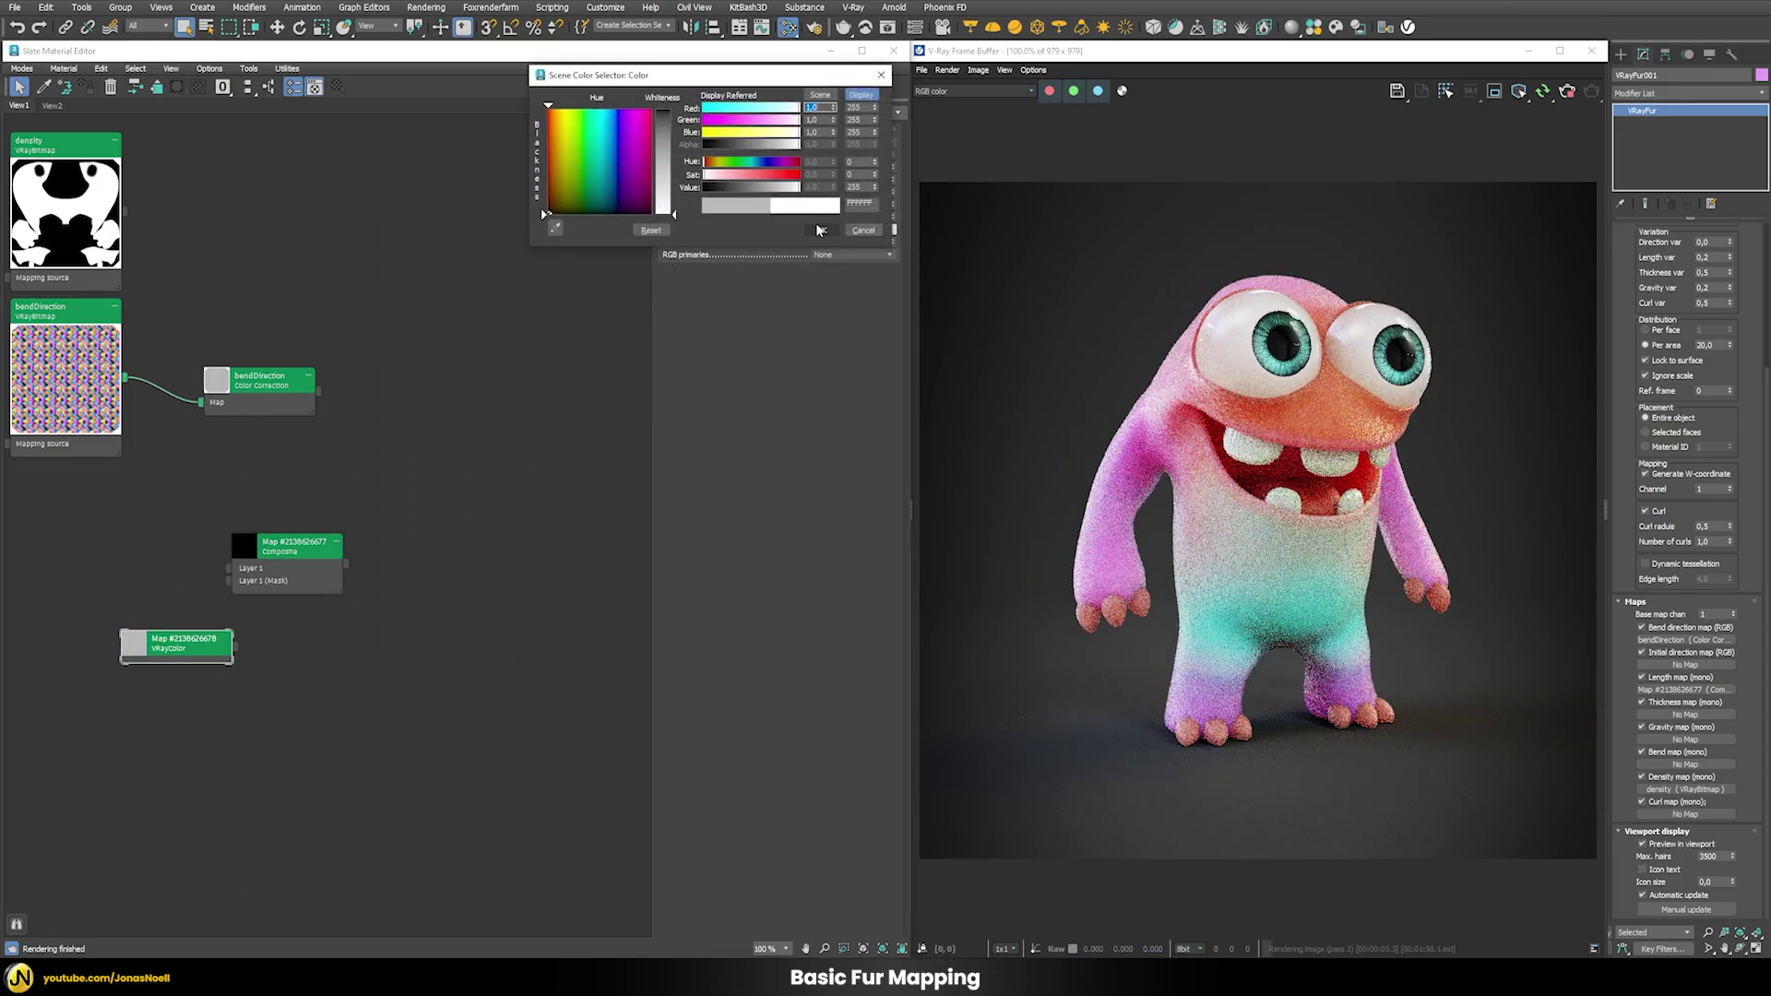
left_click(820, 229)
- Connect the white VRayColor map to the Composite map's Layer 1 and reopen the VRayColor parameters
left_click_drag(212, 638, 699, 183)
double_click(279, 549)
left_click(426, 545)
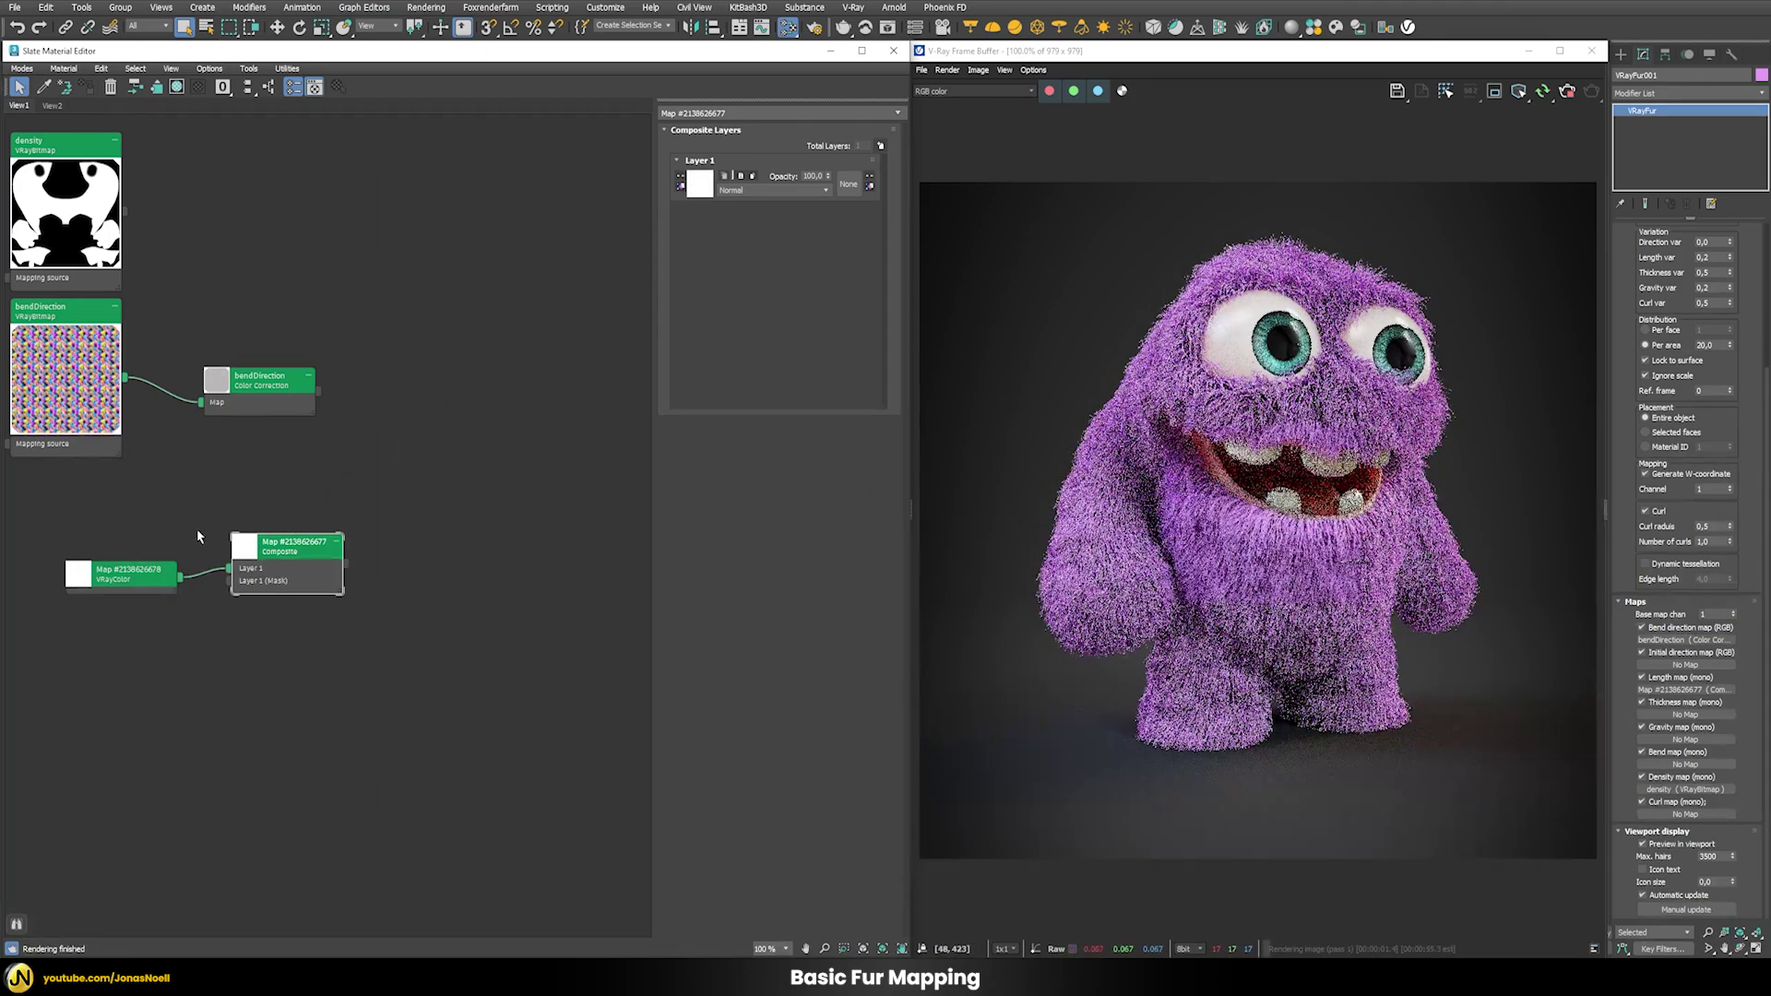
double_click(69, 574)
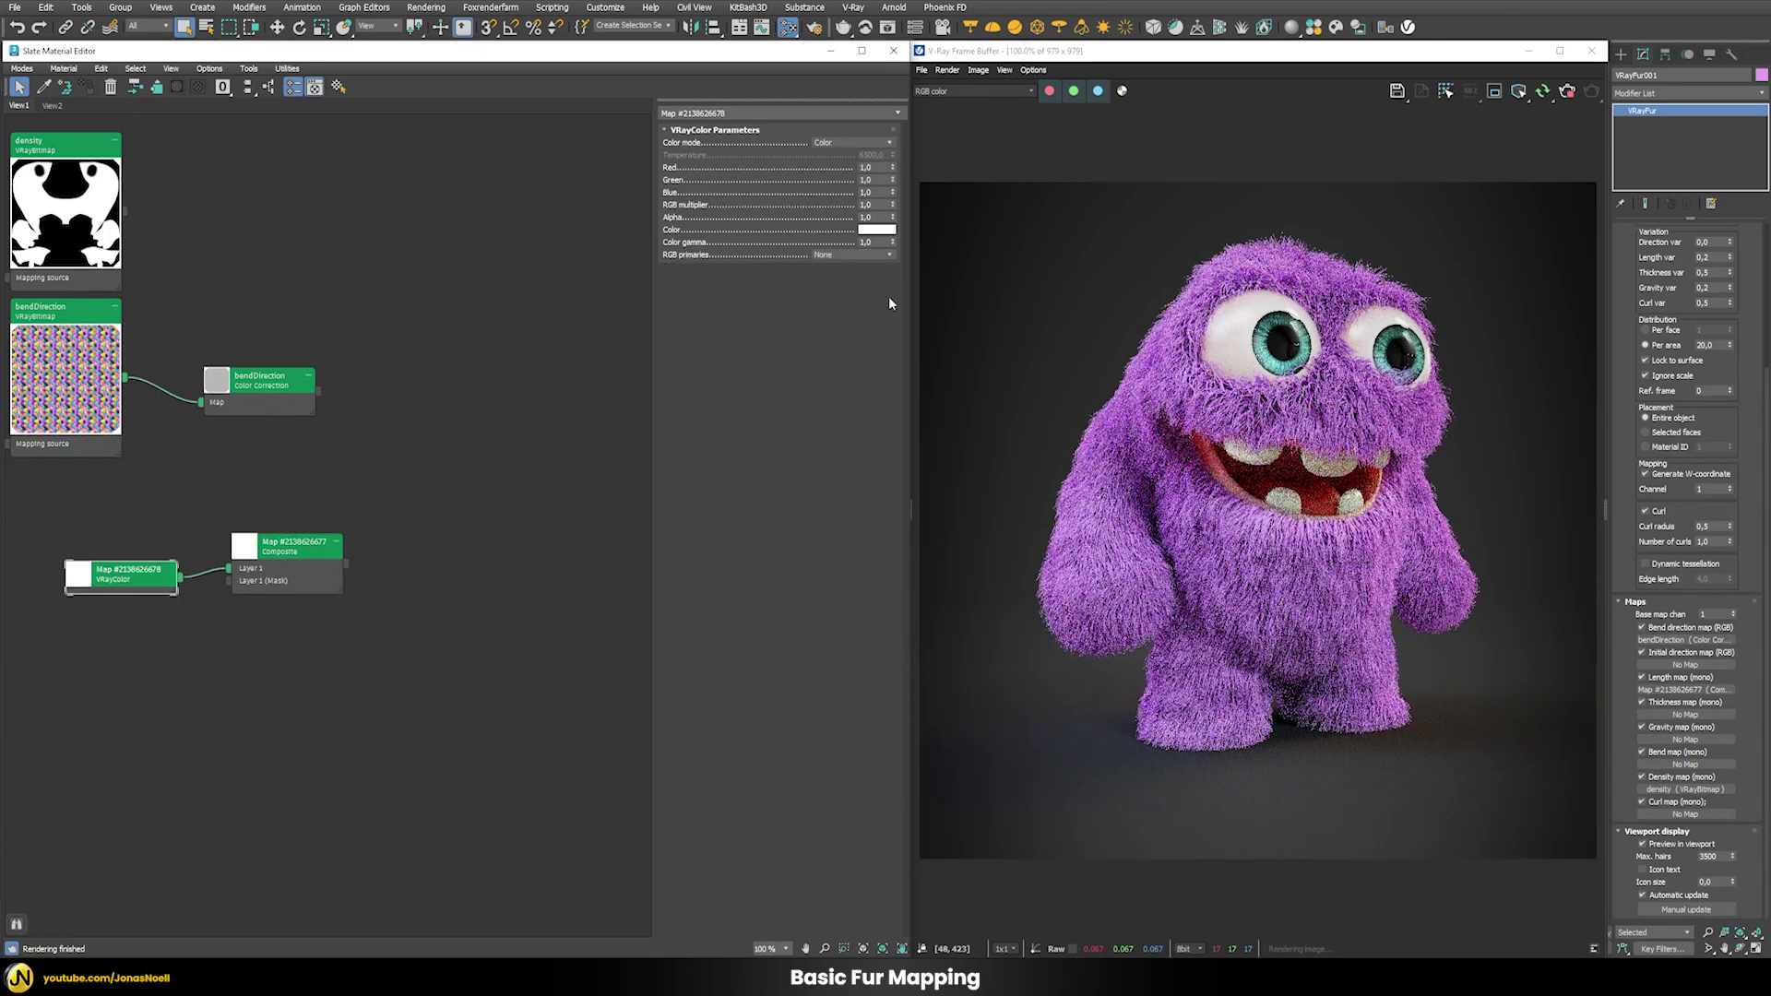
- Preview the fur length with the VRayColor map darkened to a mid-grey value of about 132, and discard the color change
left_click(881, 231)
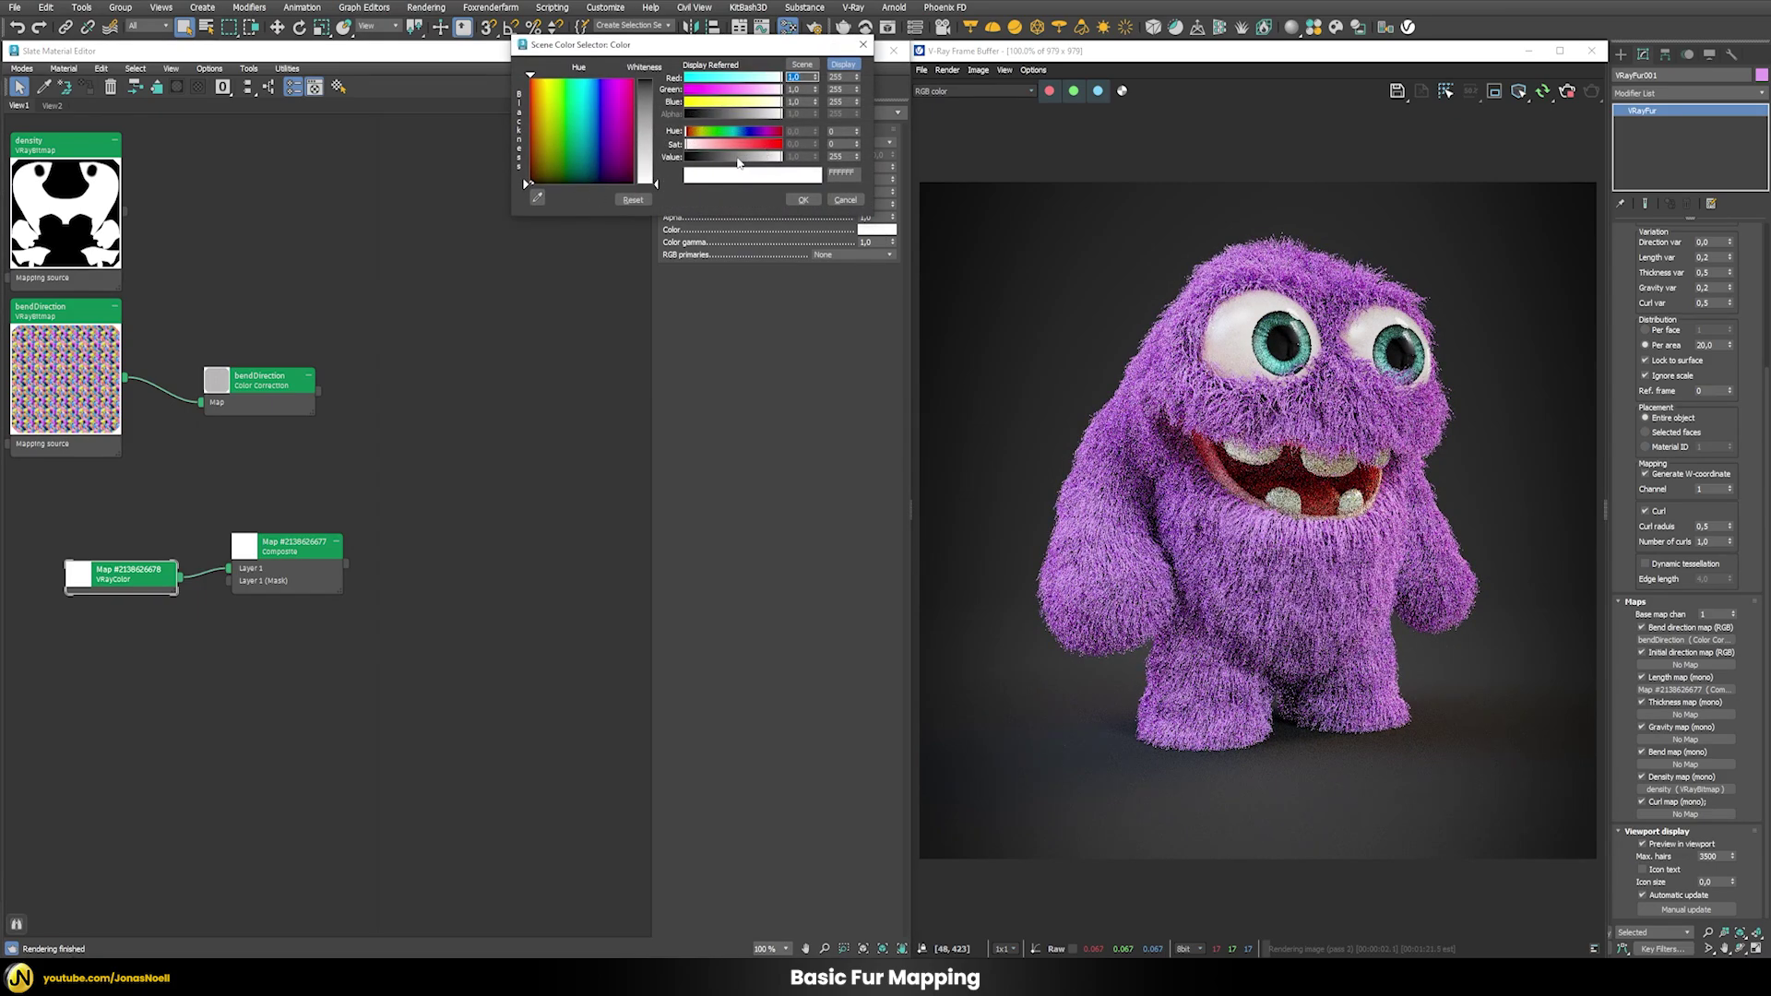
left_click(736, 157)
left_click_drag(736, 163, 735, 163)
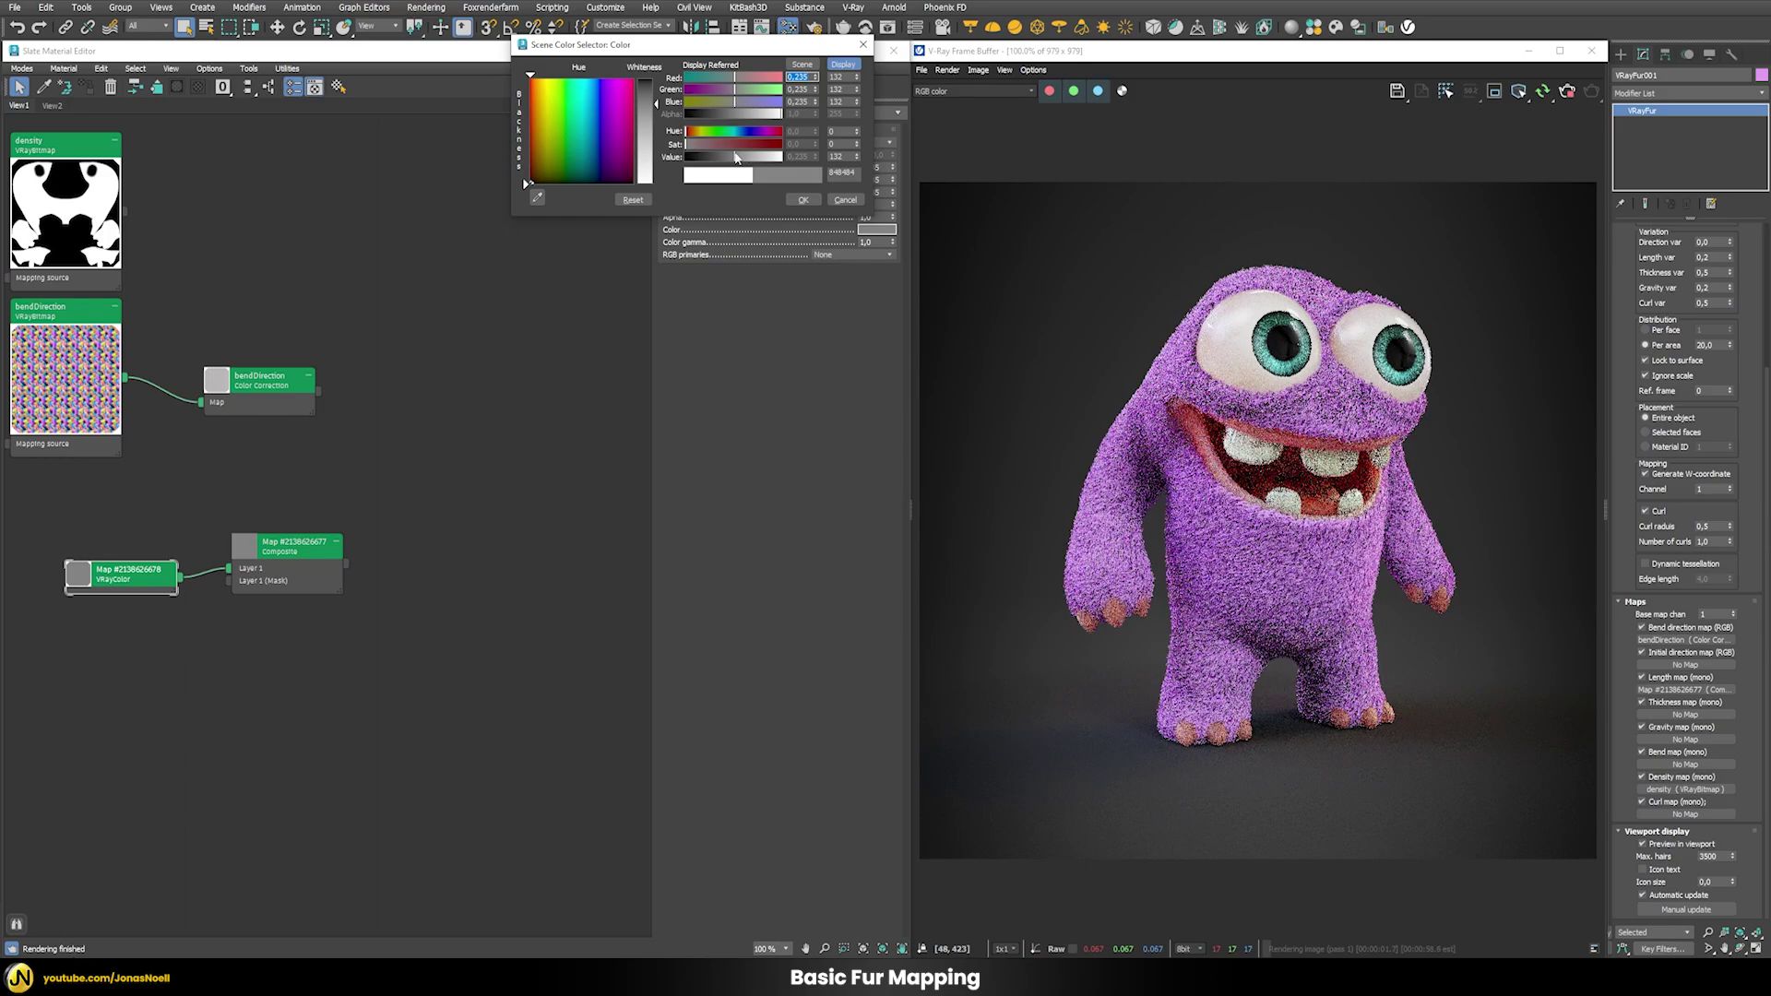
left_click(843, 203)
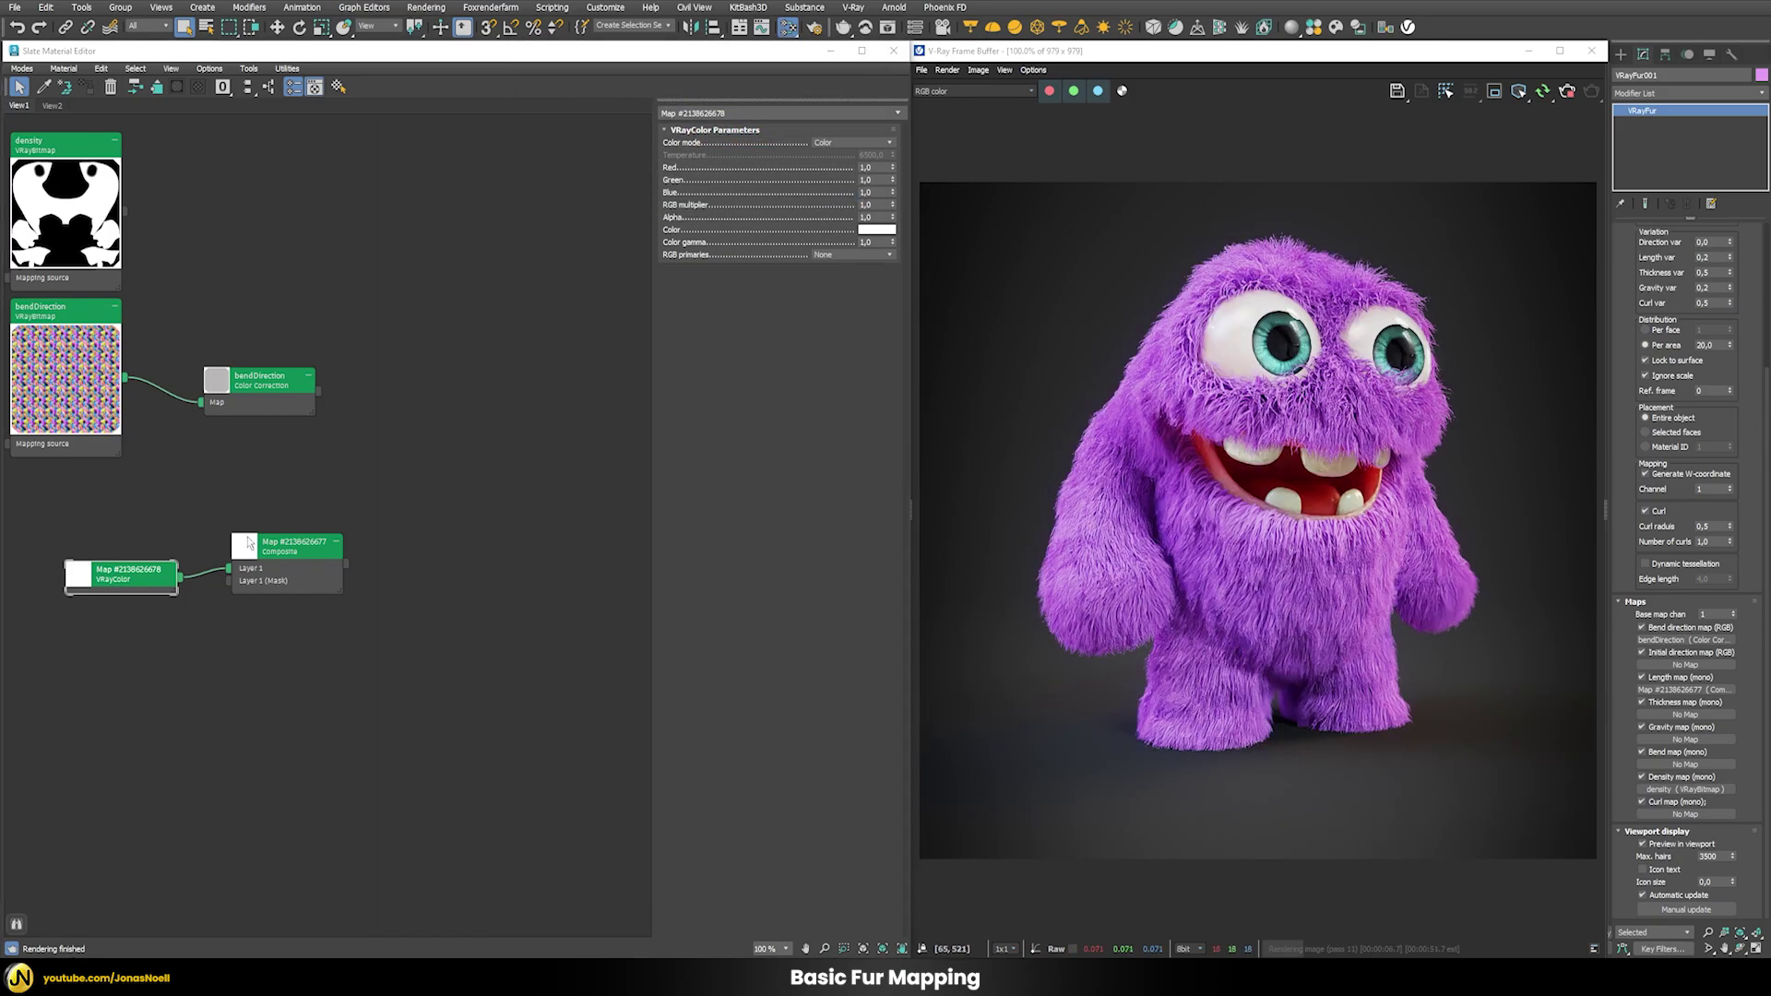
- Add a second layer to the Composite map, assign a Cellular map to it and place its node below the VRayColor node
left_click(283, 550)
double_click(283, 550)
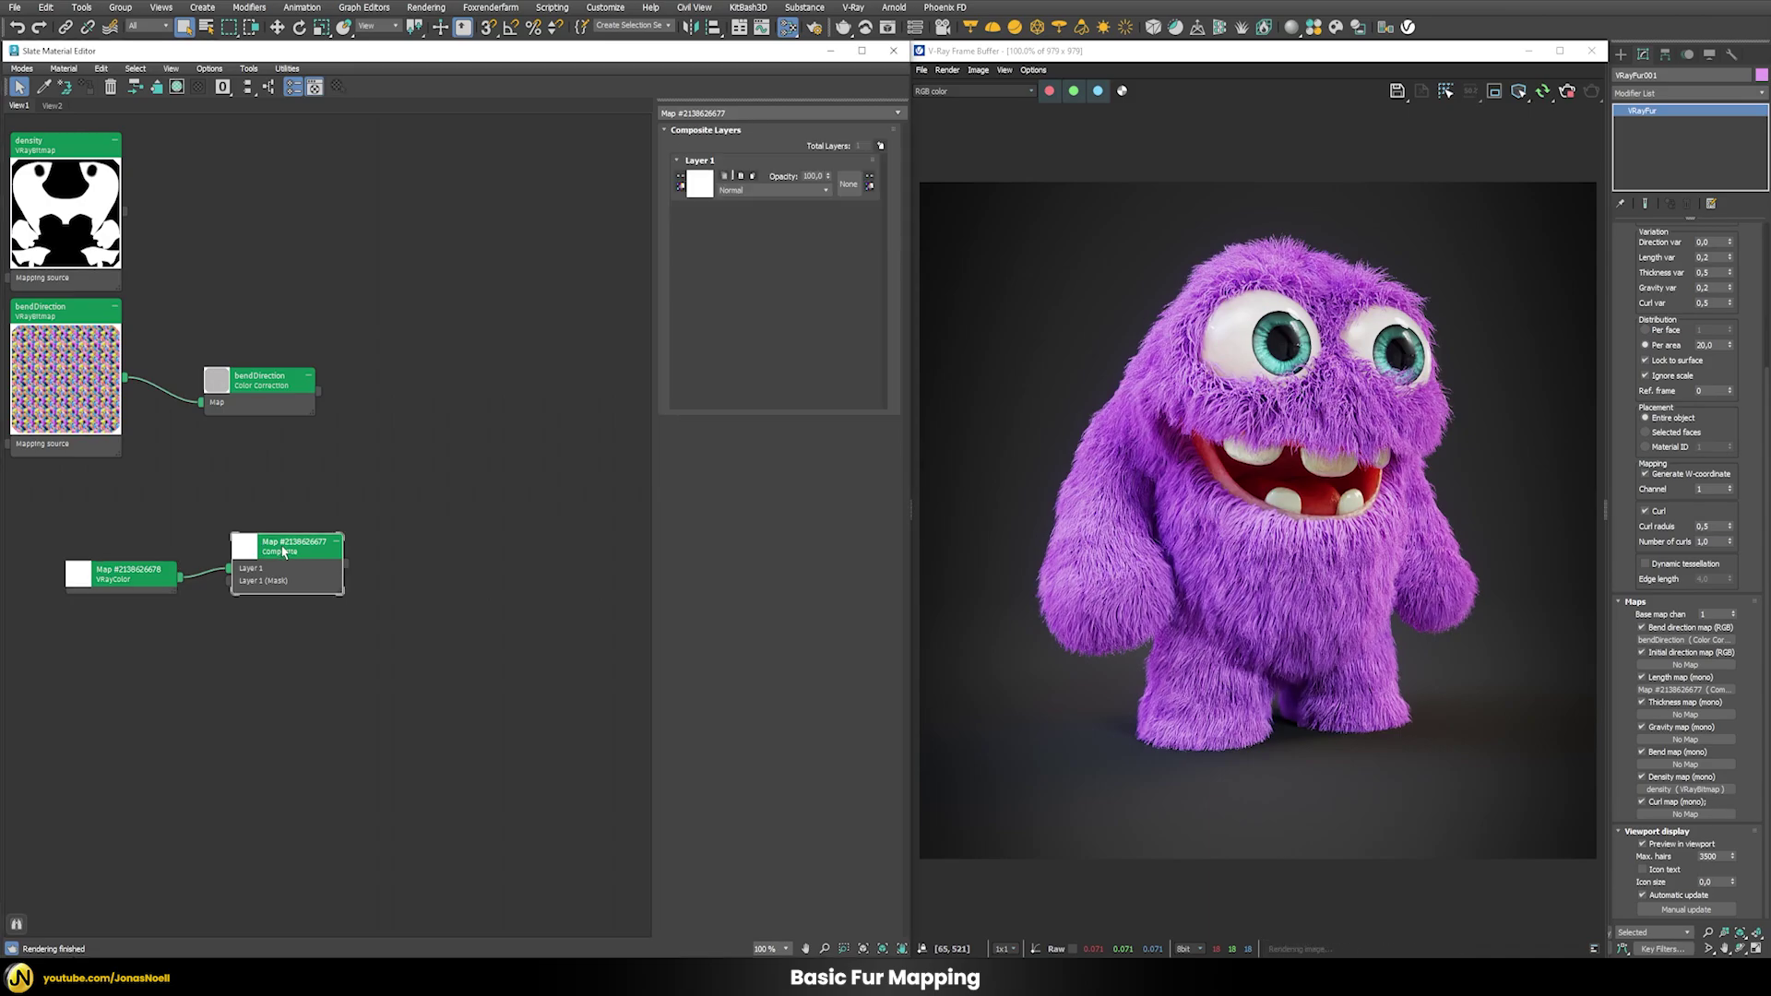
left_click(881, 147)
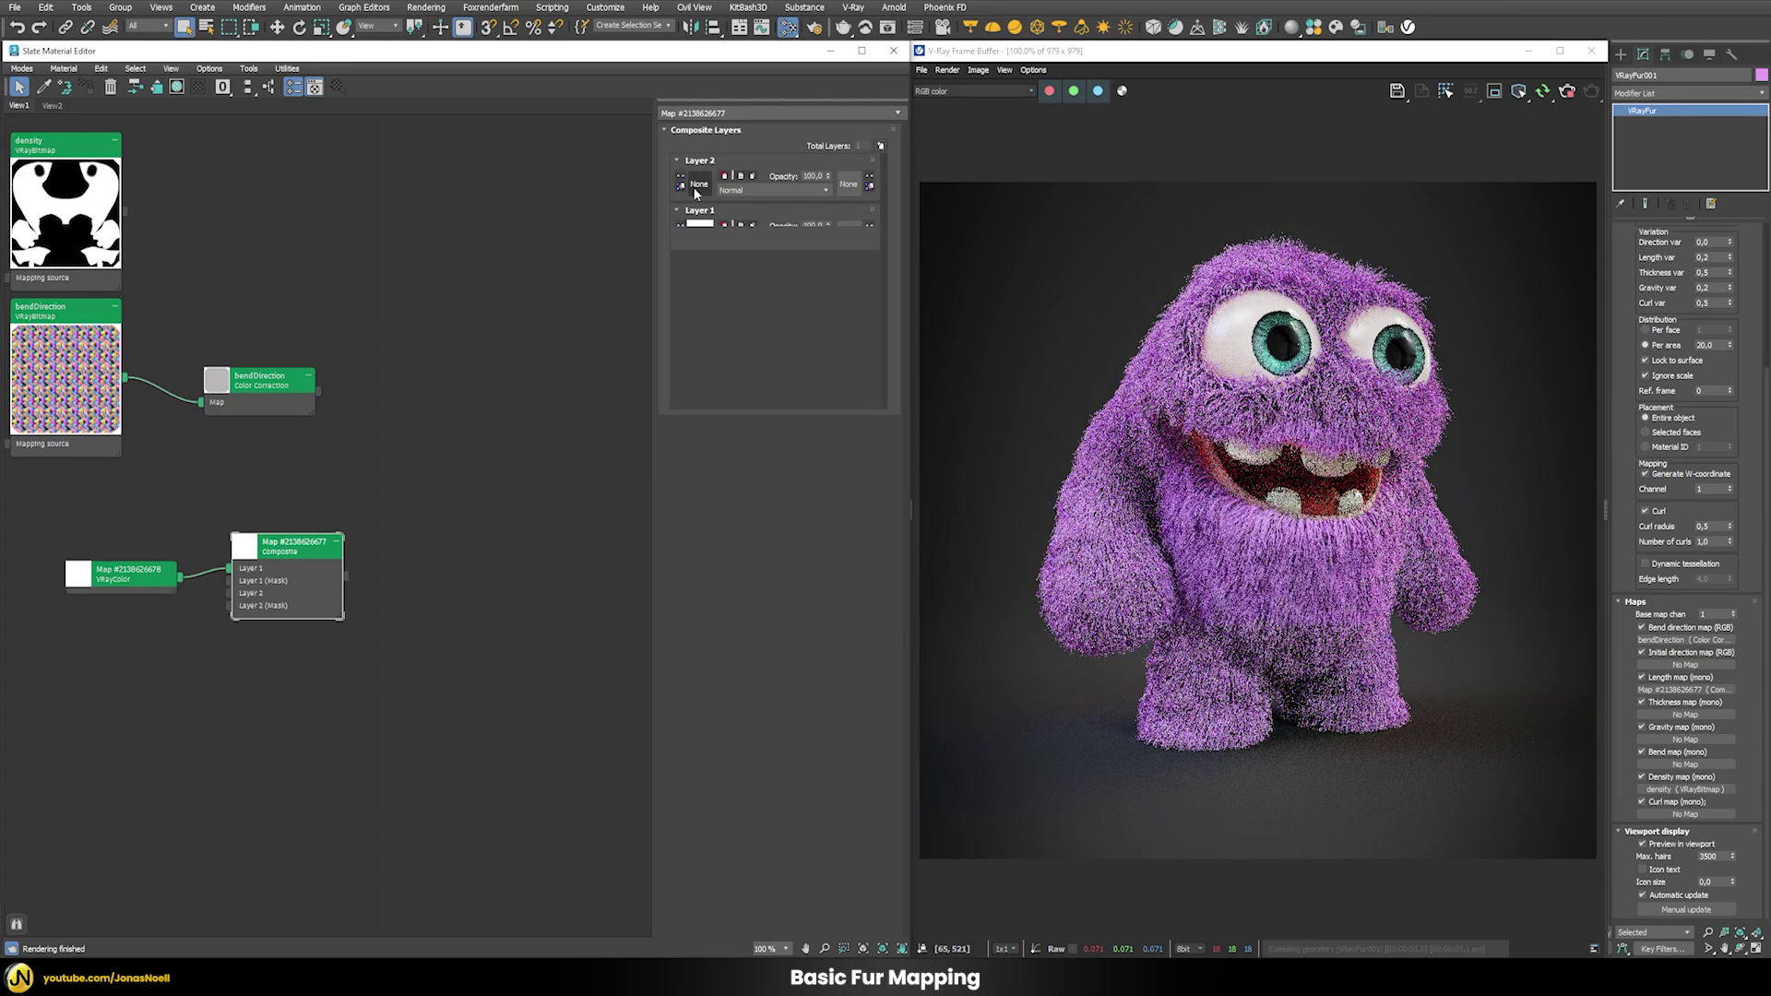
left_click(698, 184)
type("ce")
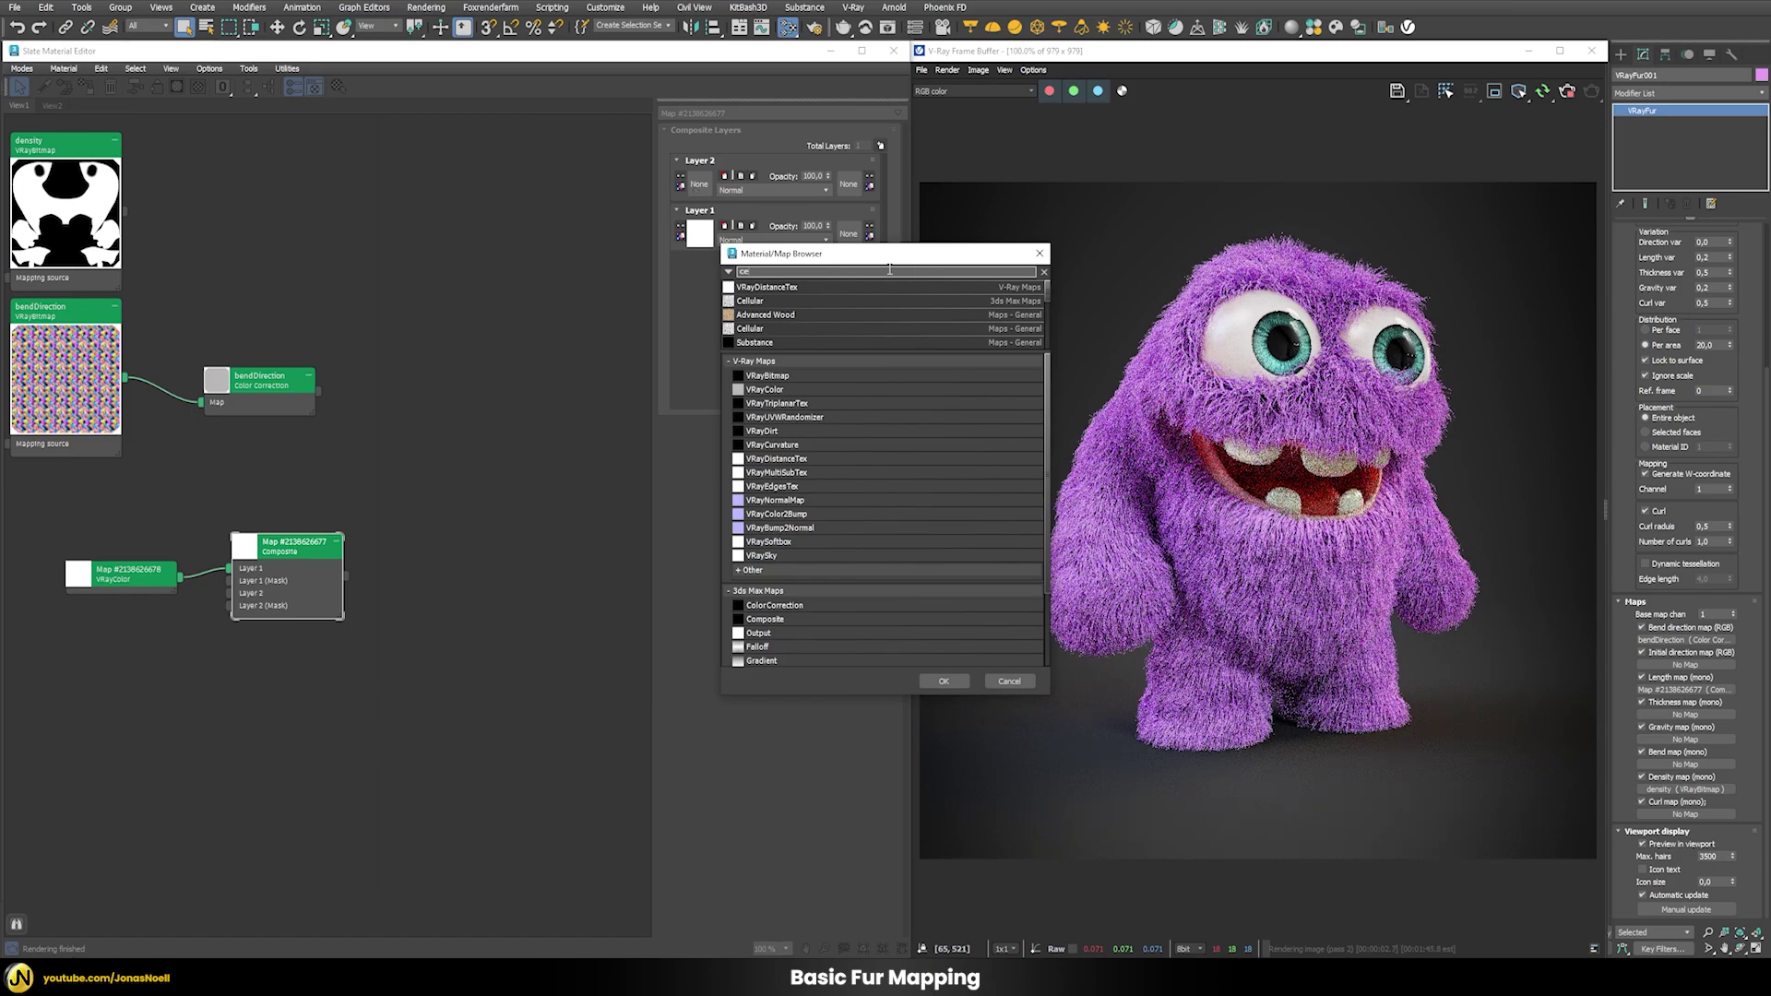
double_click(806, 299)
left_click_drag(147, 583, 154, 627)
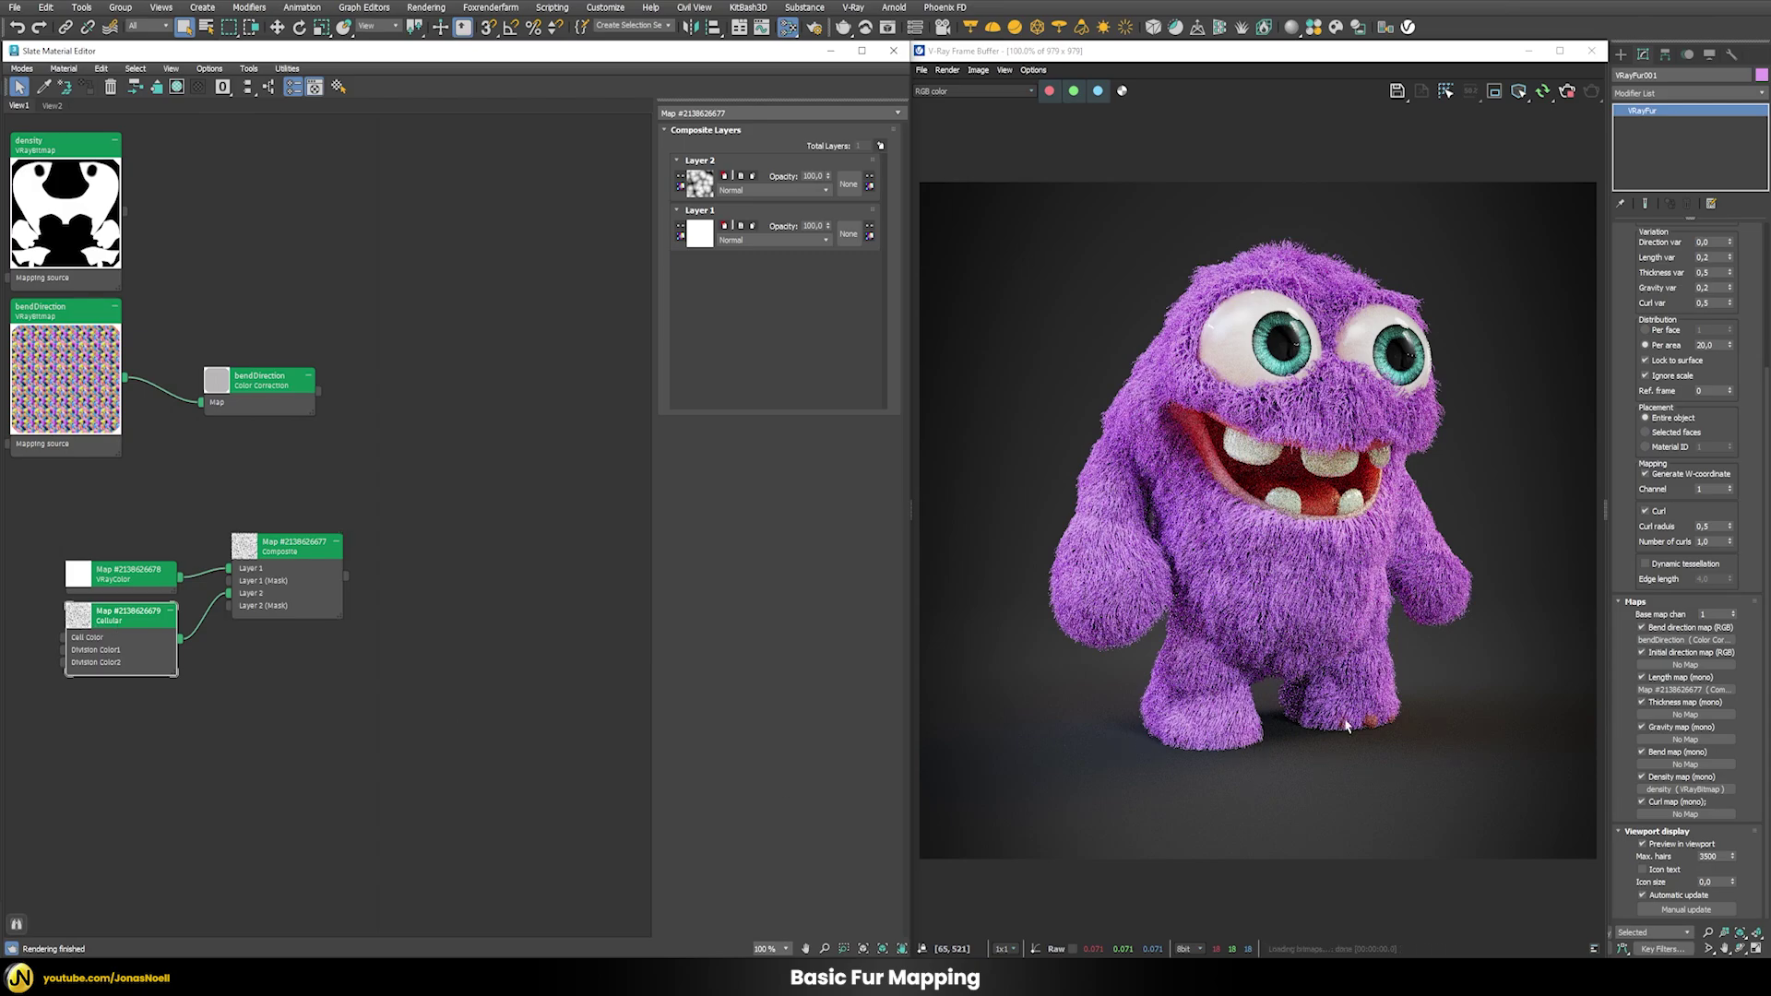
- Set the Cellular map's cell Size to 2.0 and Spread to 0.35
double_click(129, 615)
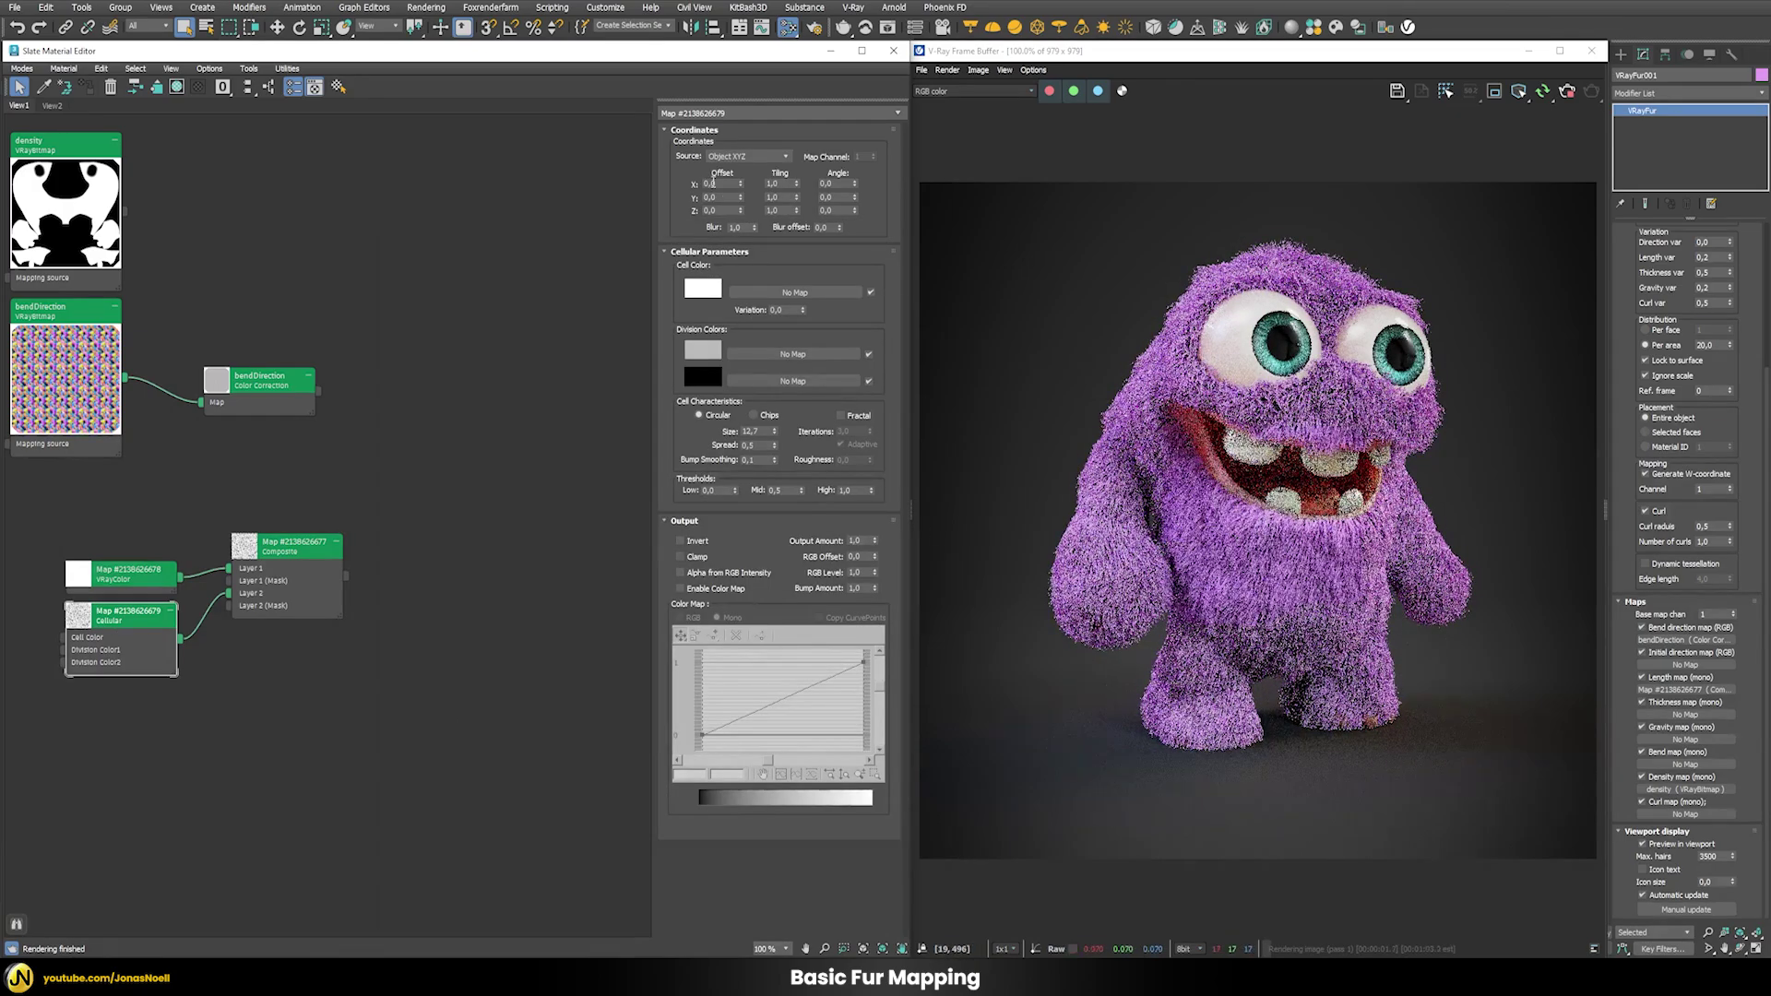
double_click(753, 431)
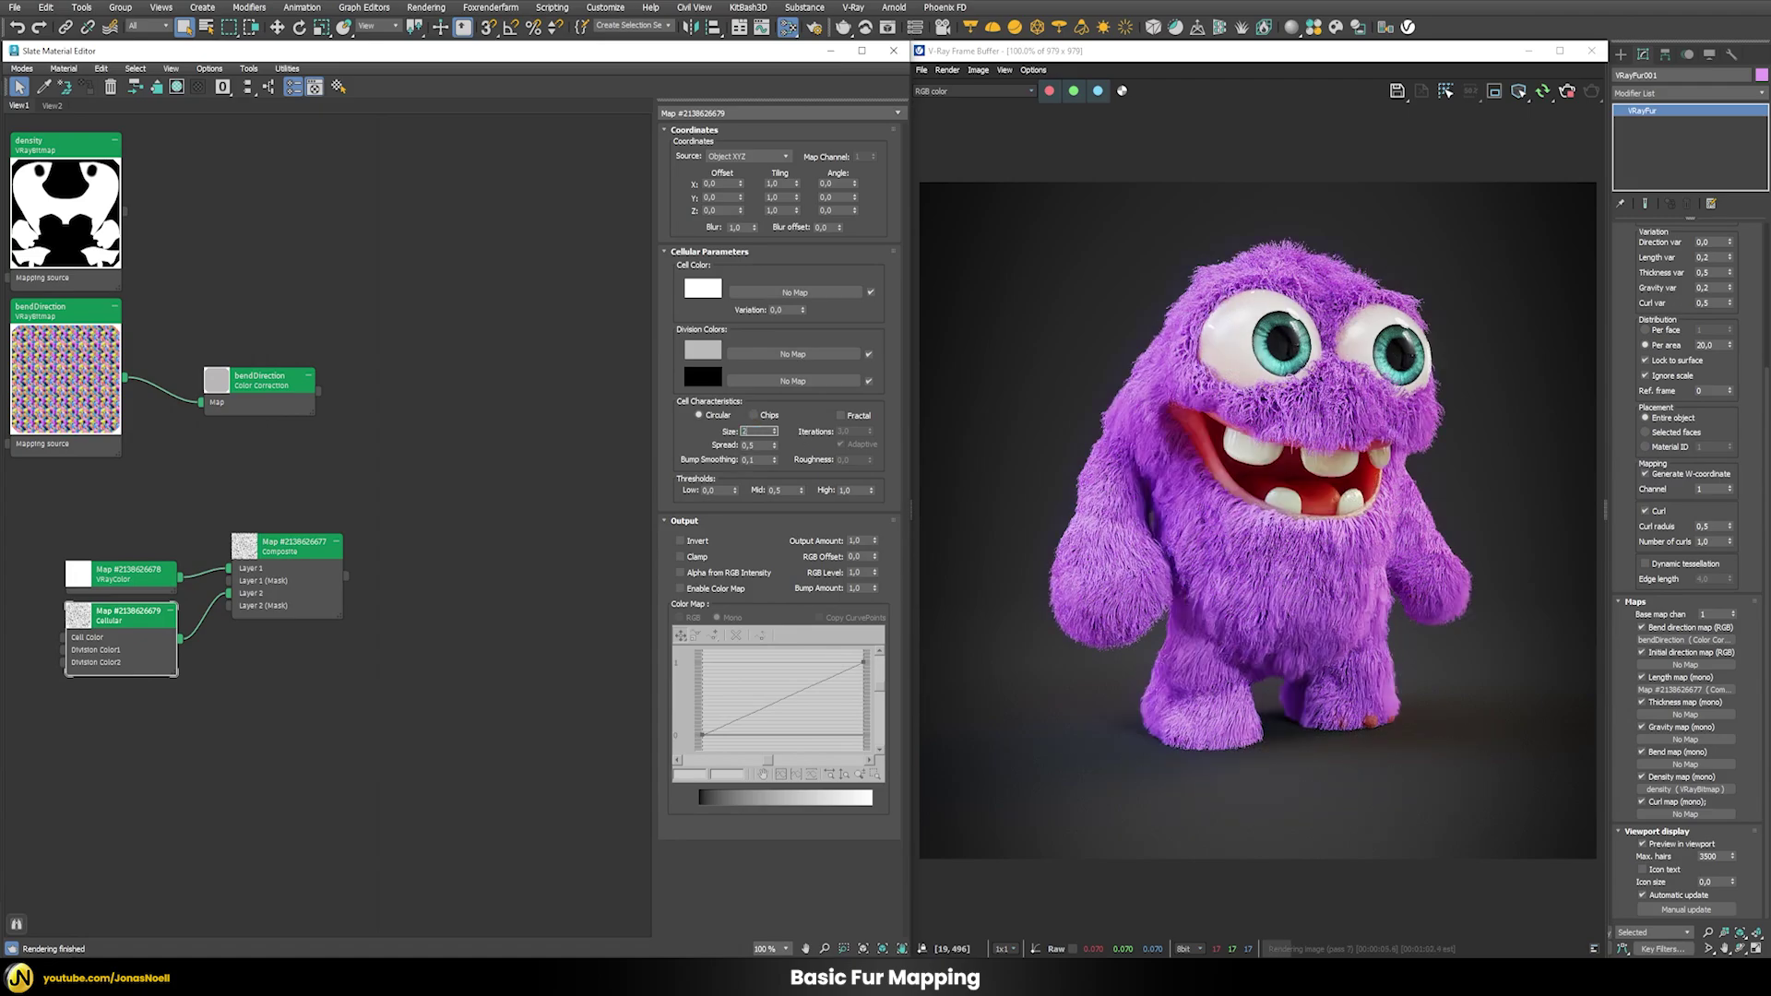
type("2")
key("Return")
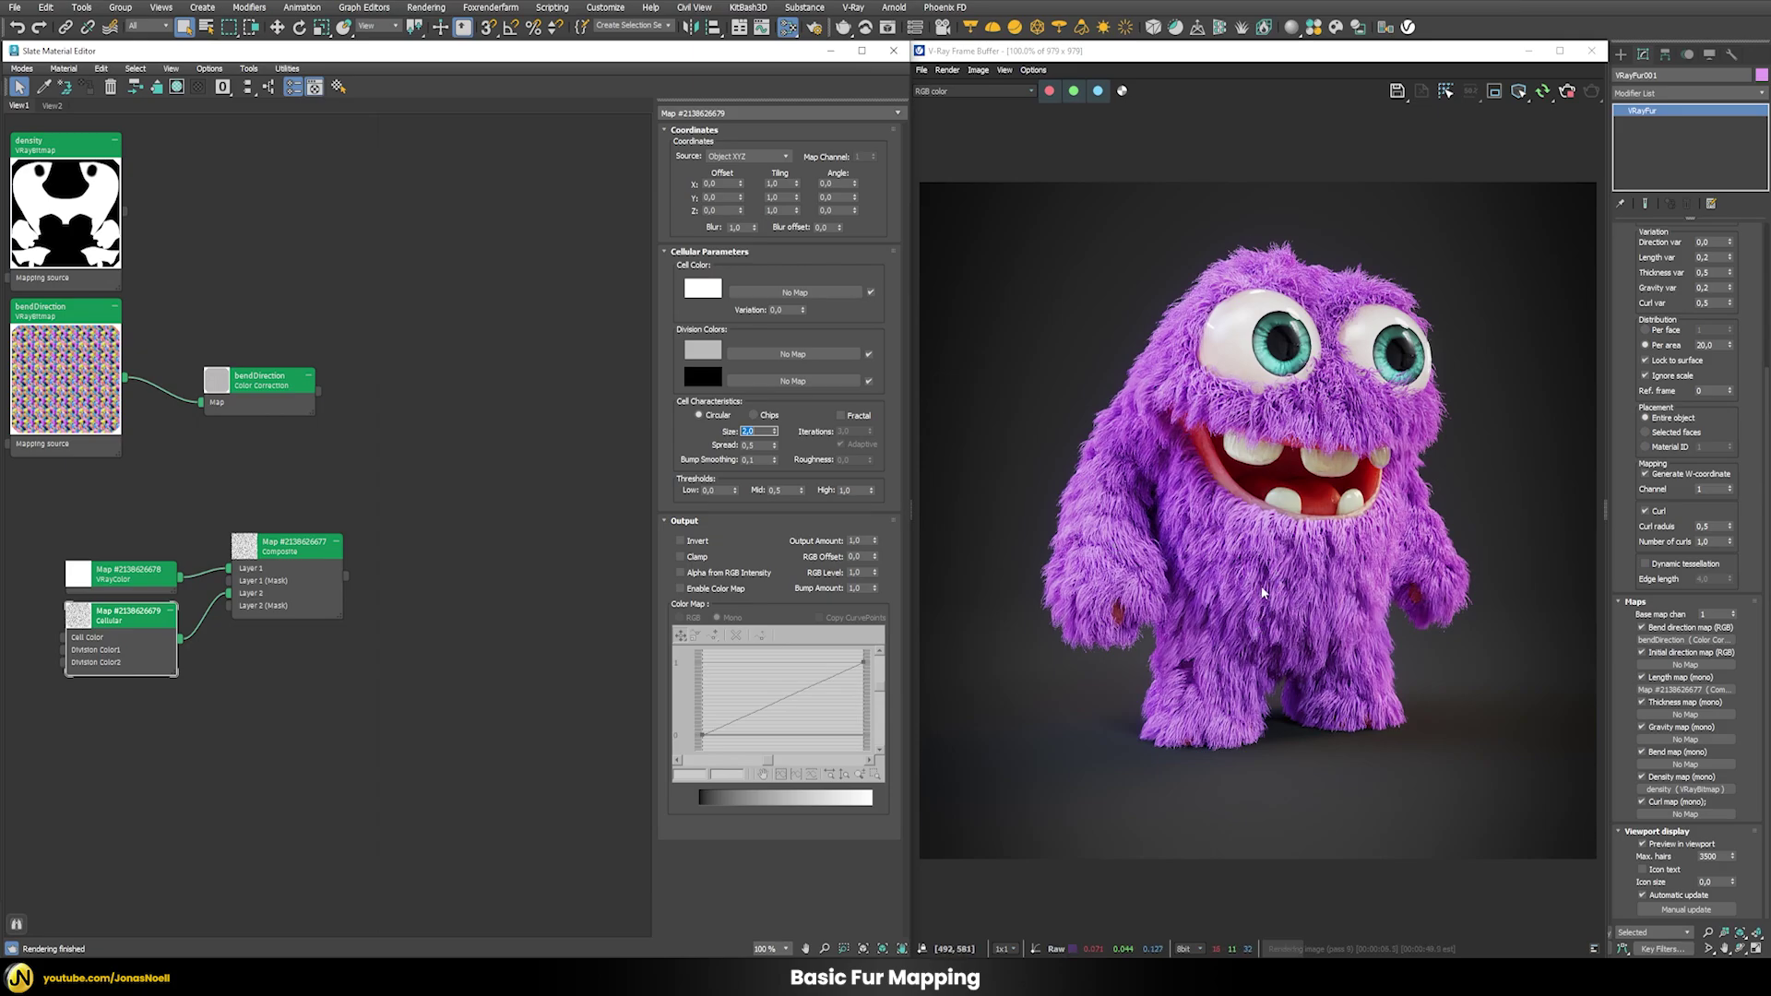
left_click(756, 444)
type("3")
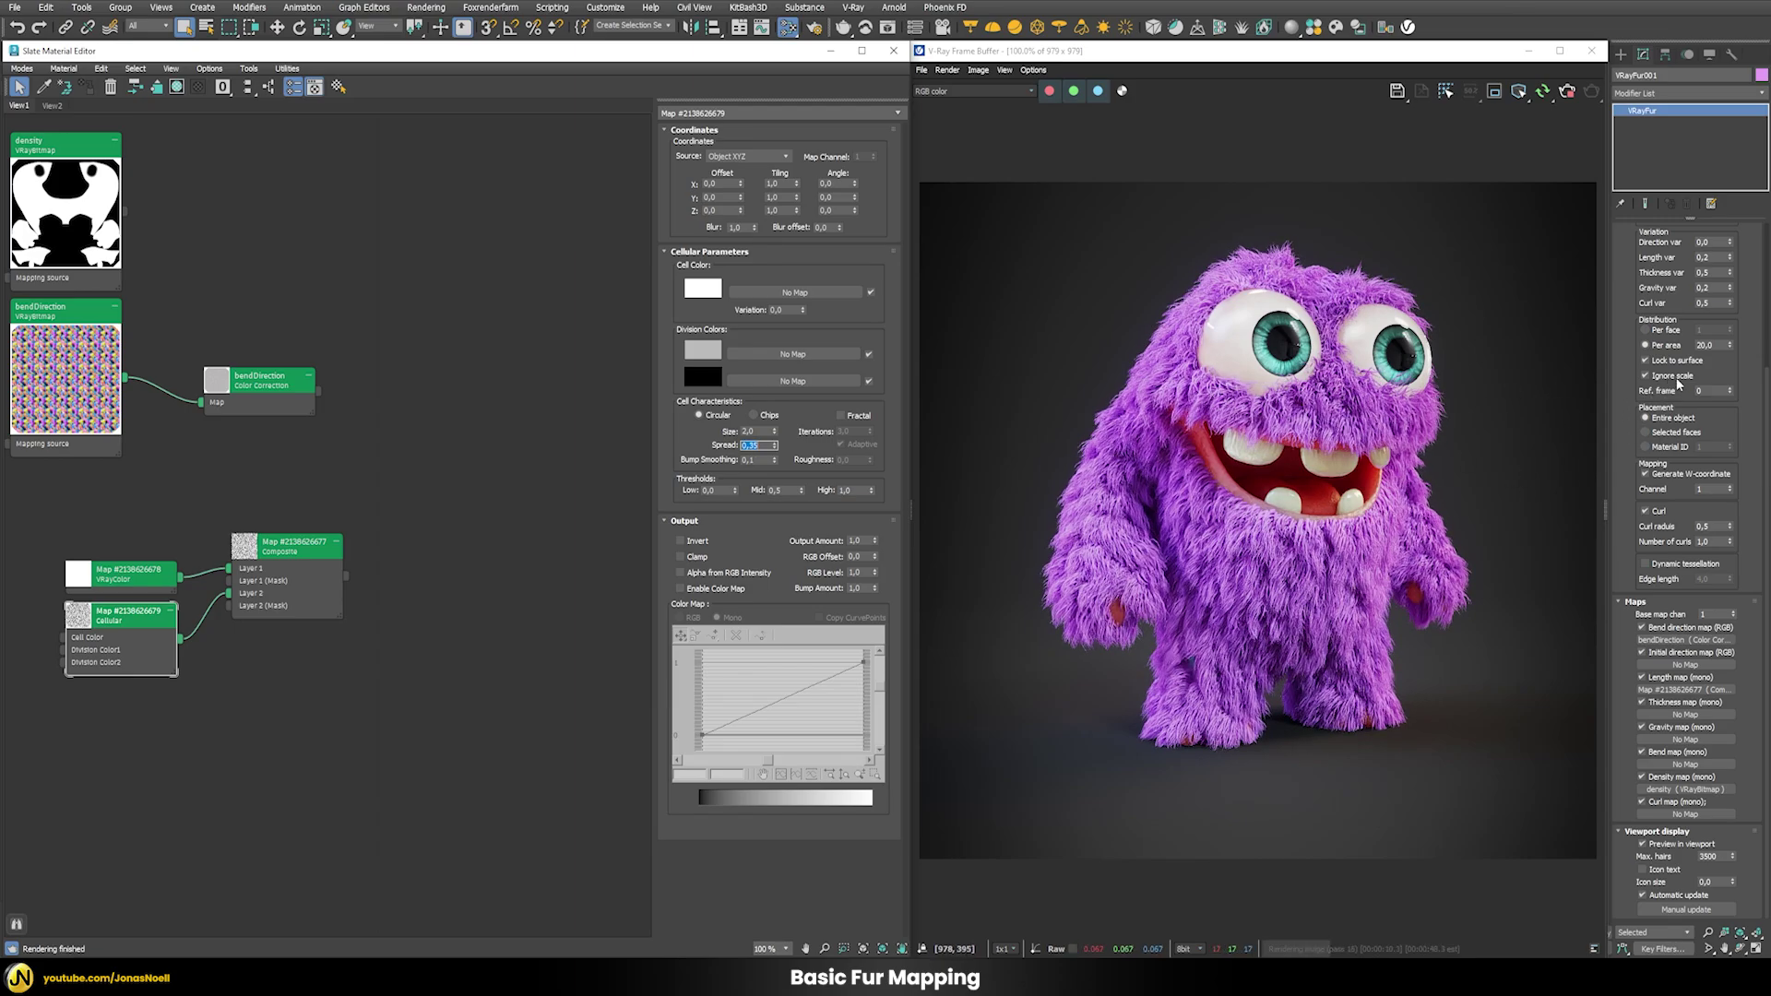
- Set the VRayFur Per area distribution to 50
double_click(1704, 345)
type("50")
key("Return")
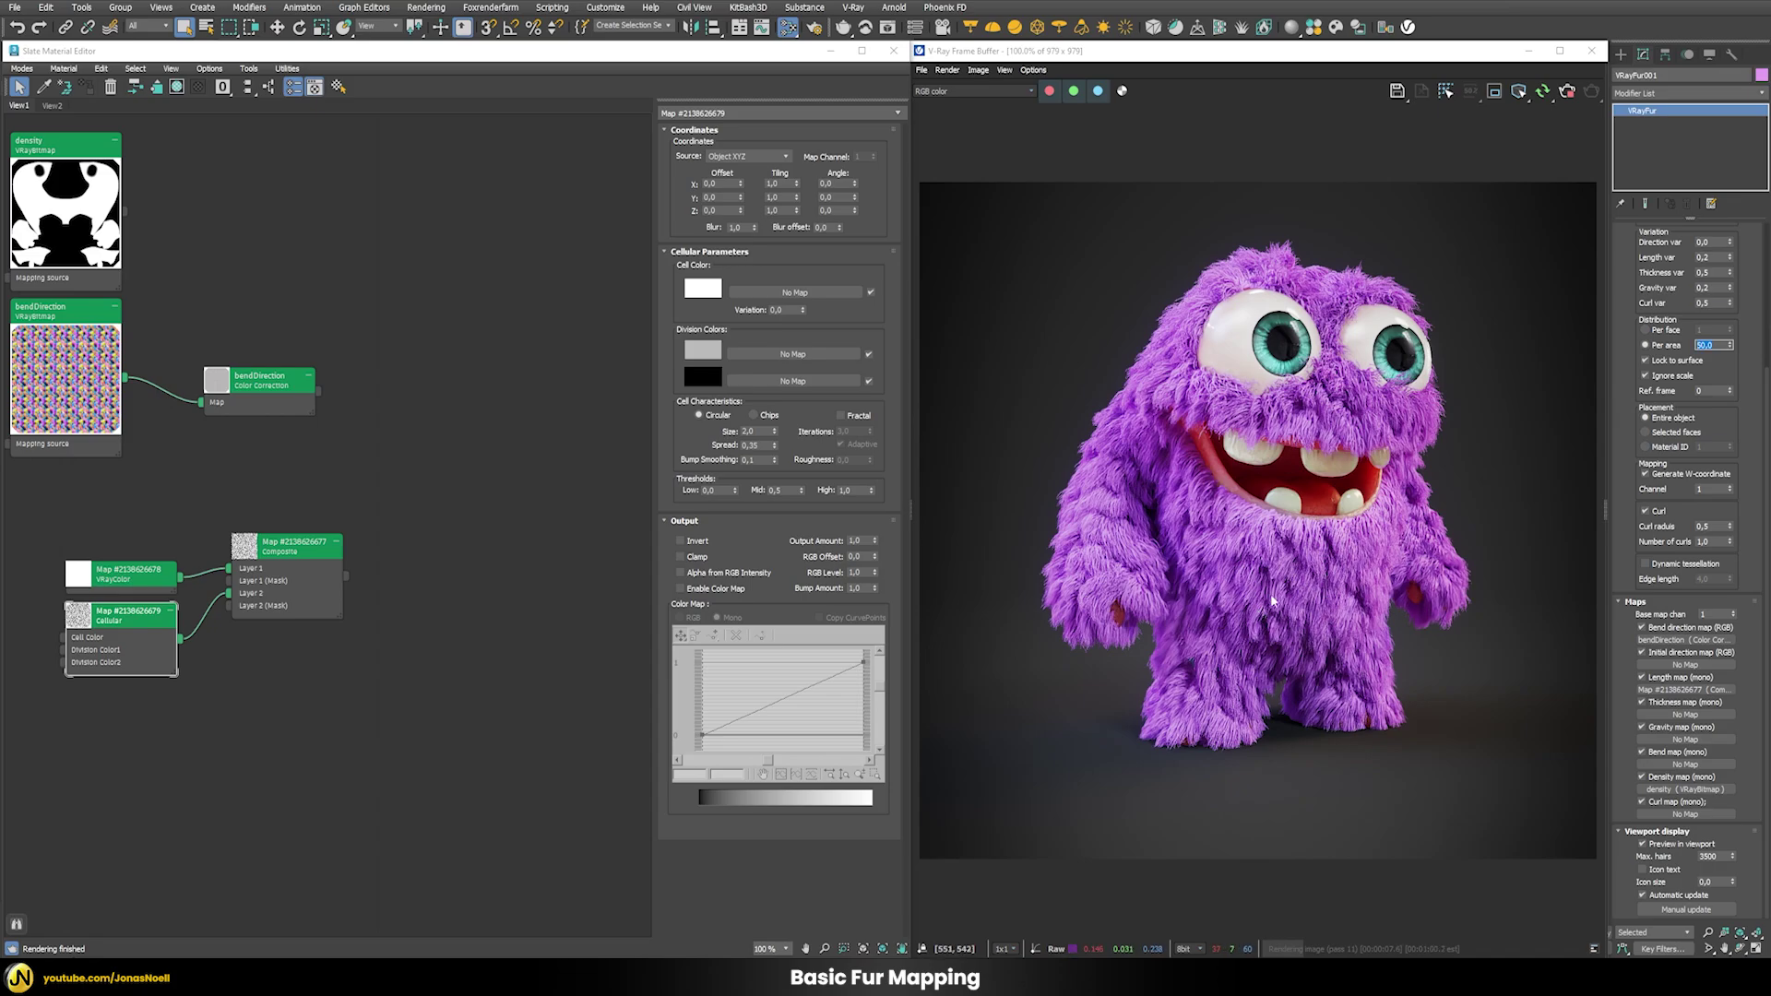
- Set the blending mode of the Composite map's Layer 2 to Multiply
double_click(283, 552)
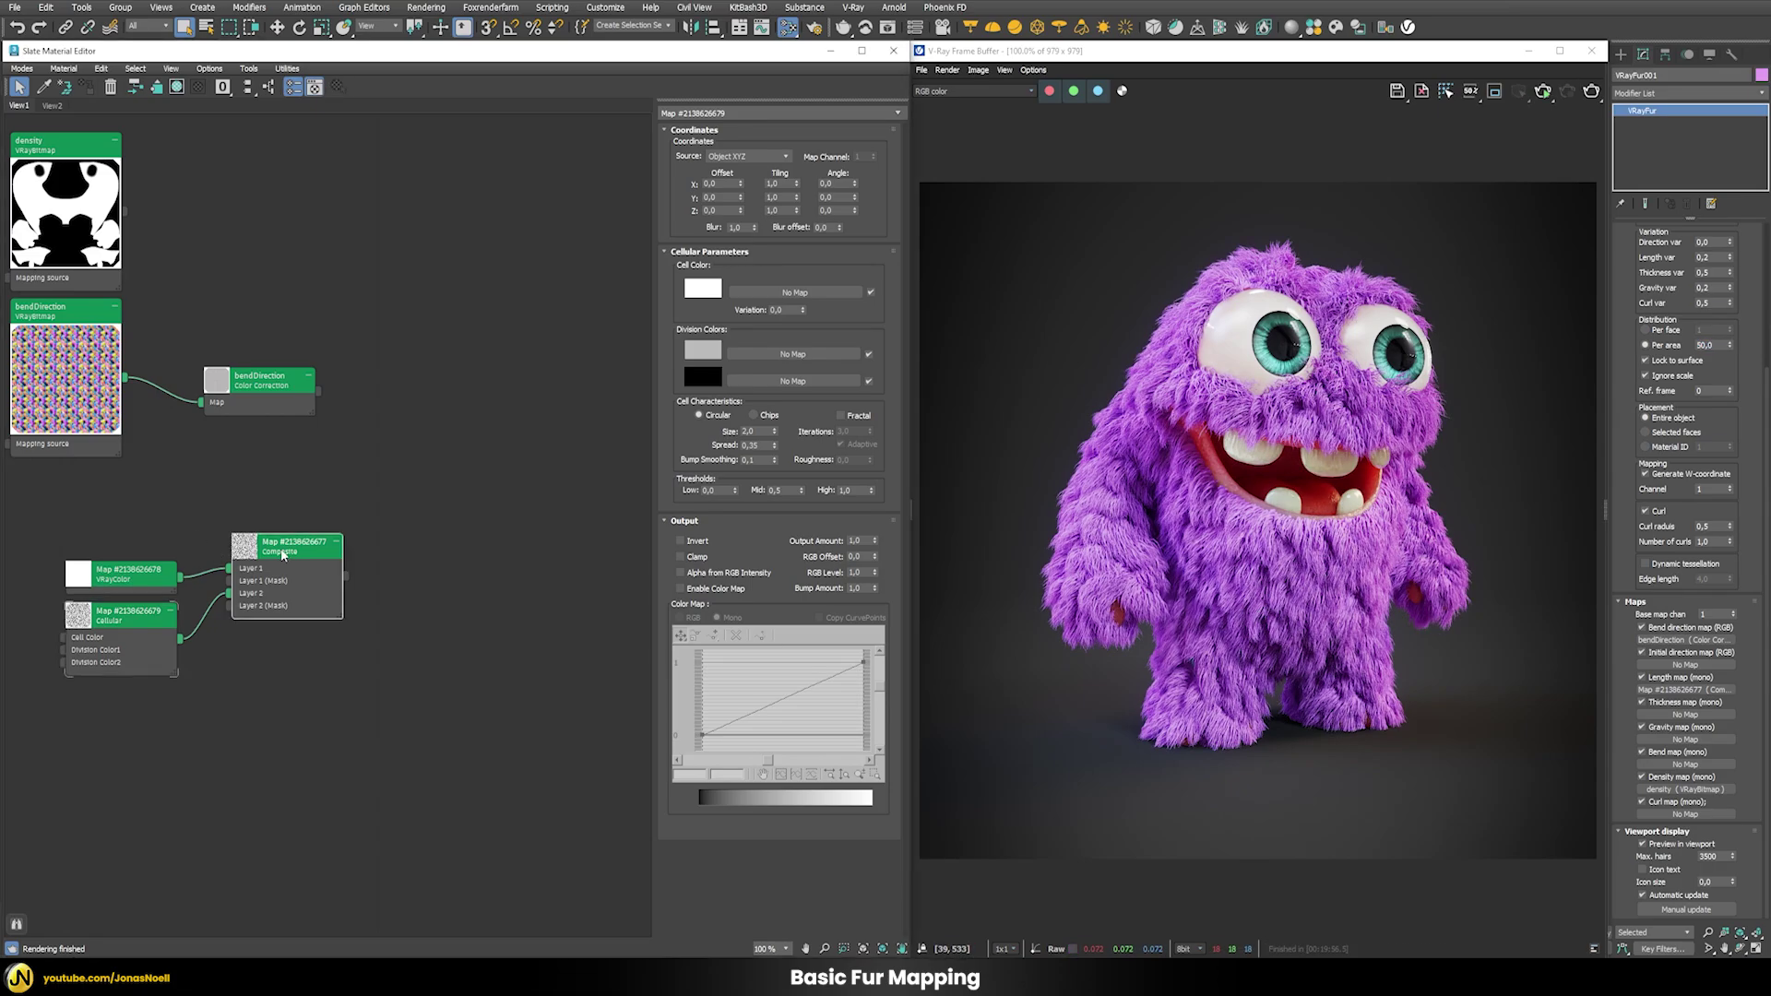
left_click(749, 190)
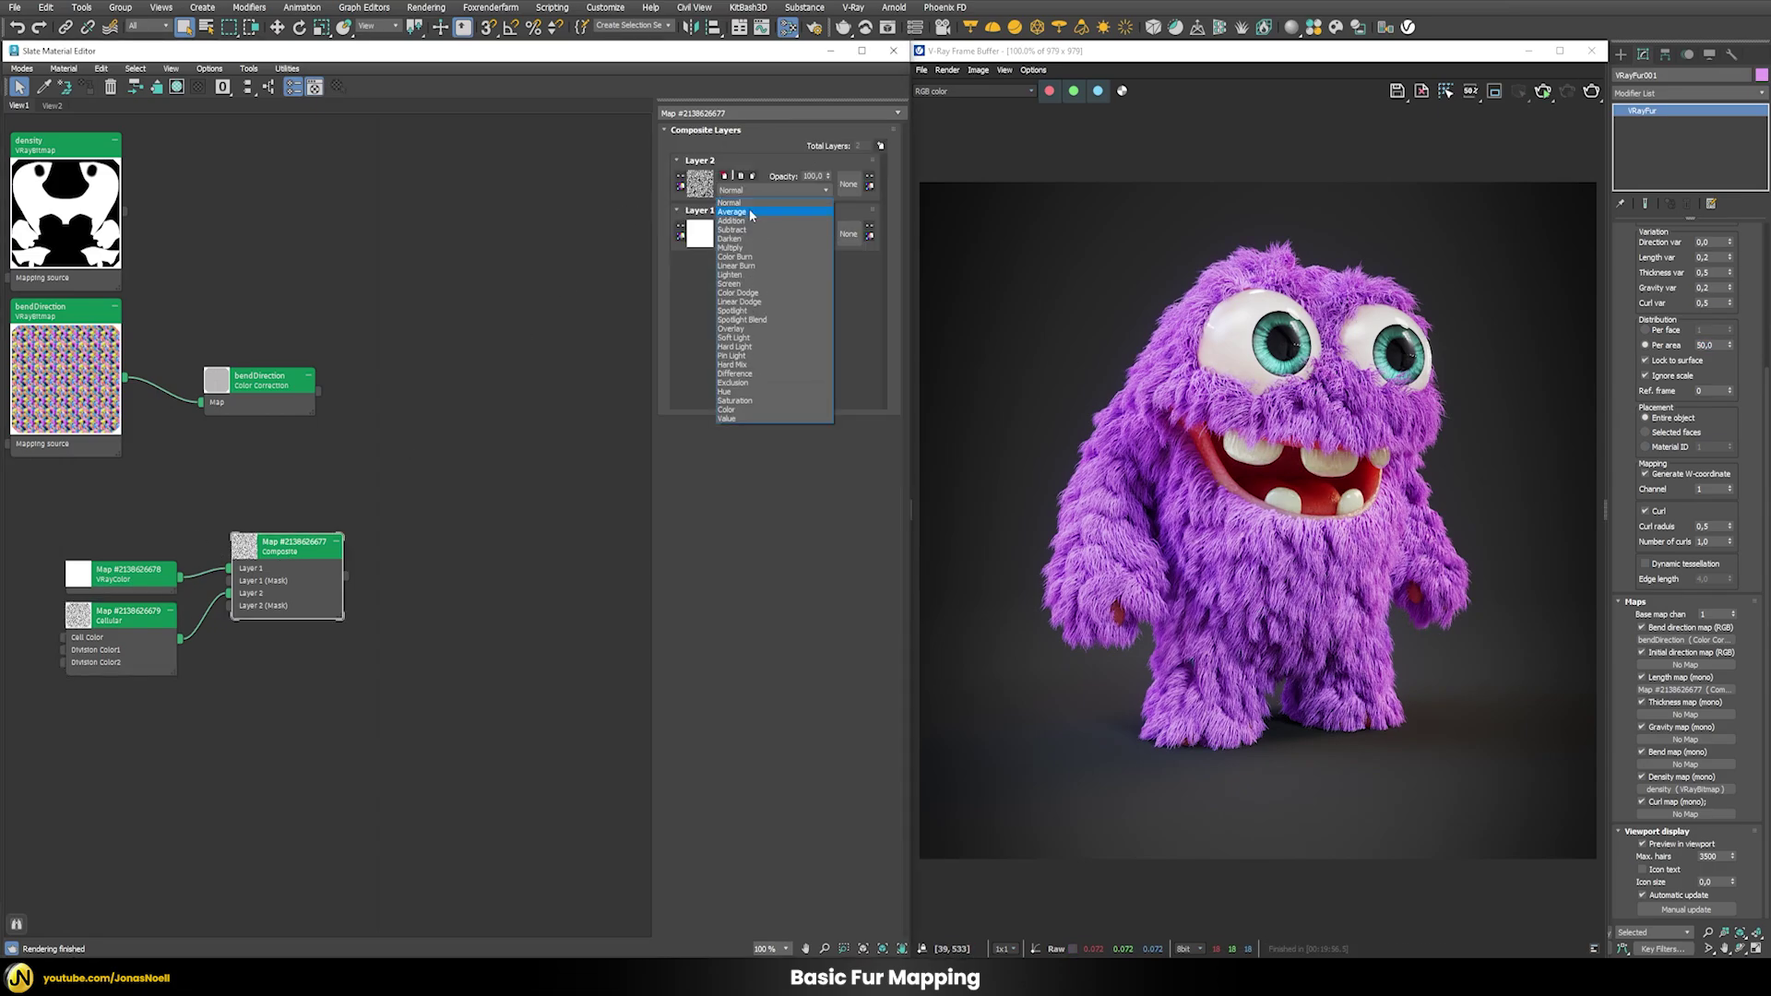
left_click(738, 247)
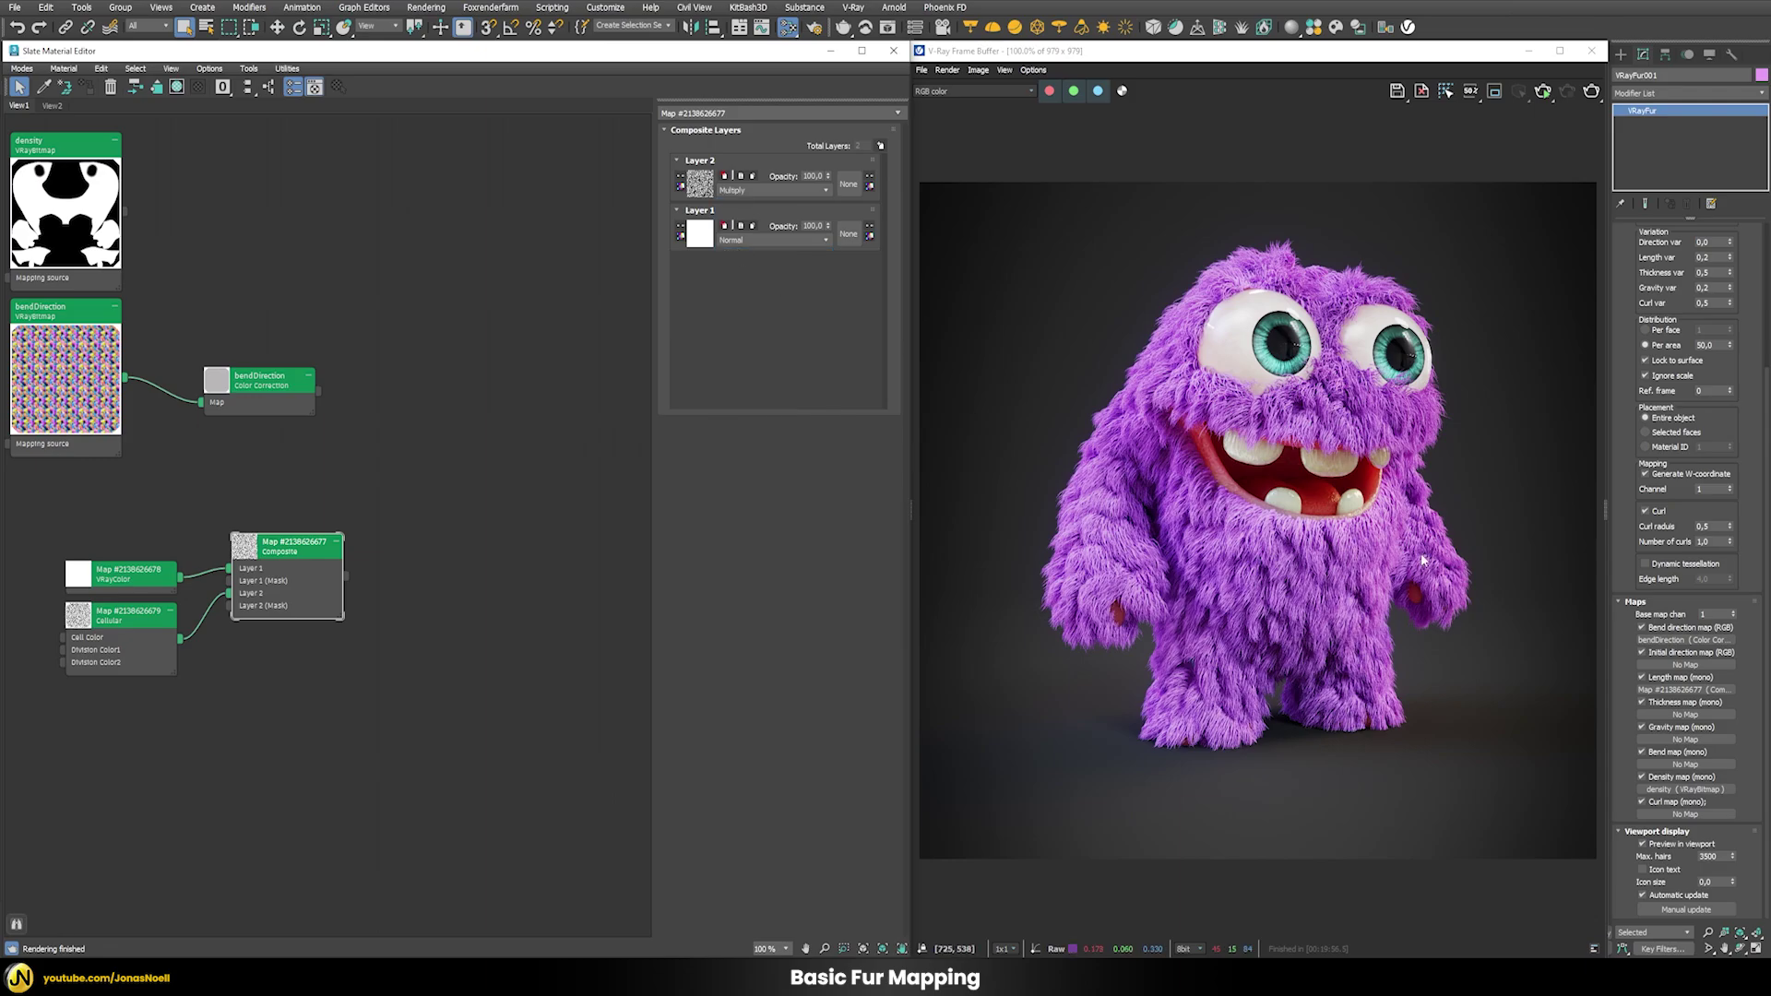